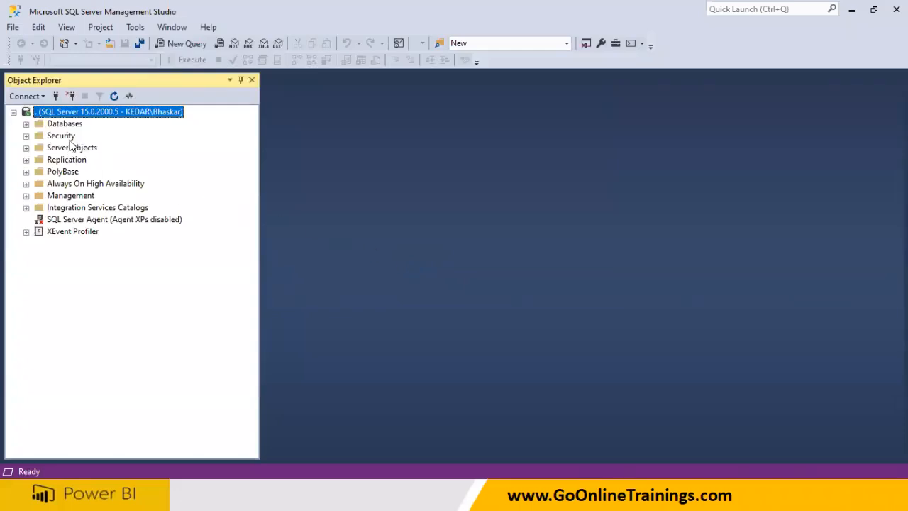
Expand the server's databases and start a new query with "use AdventureWorksDW" followed by "go".
double_click(71, 124)
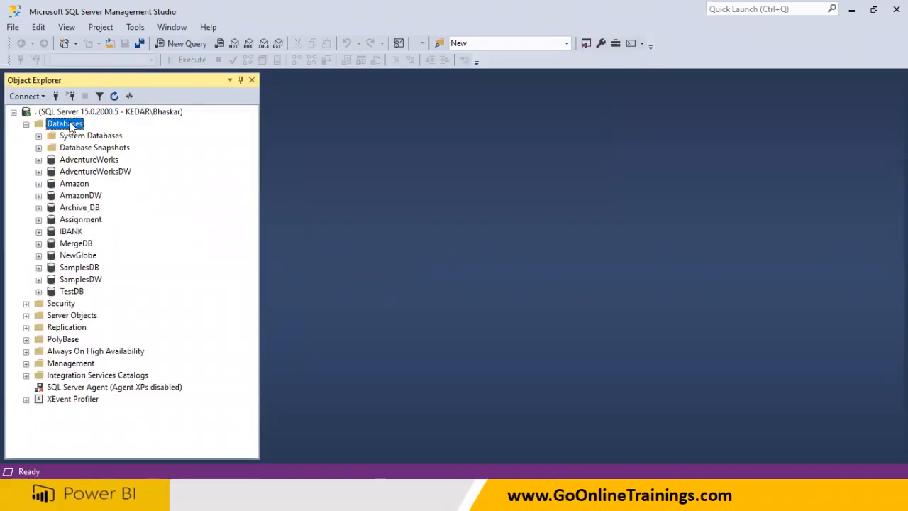
click(187, 47)
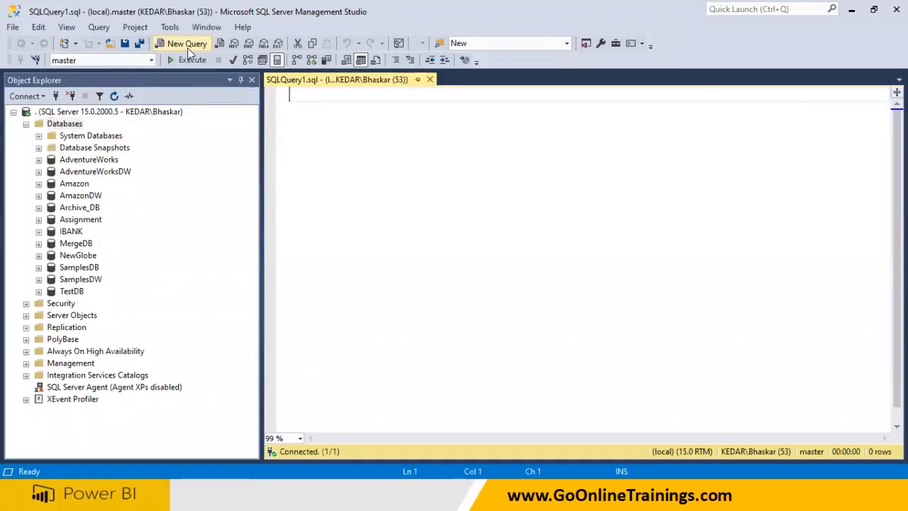
text(use A)
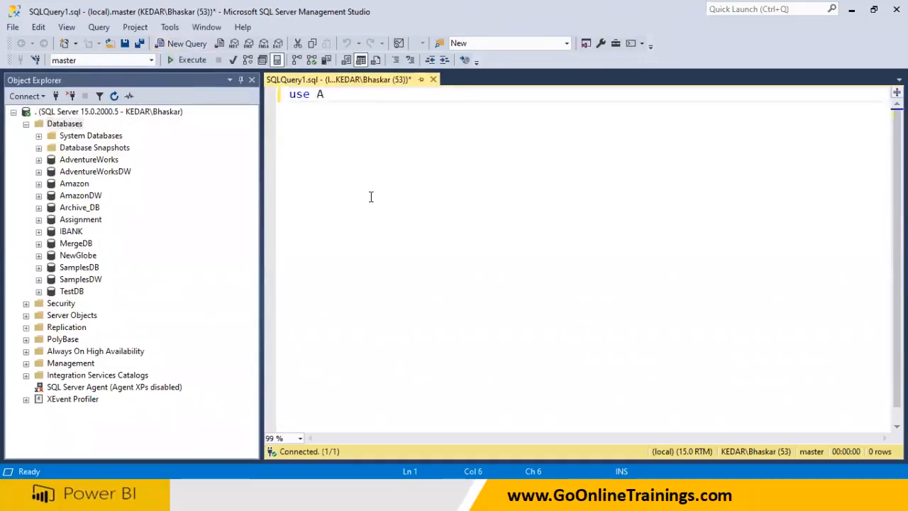
text(d)
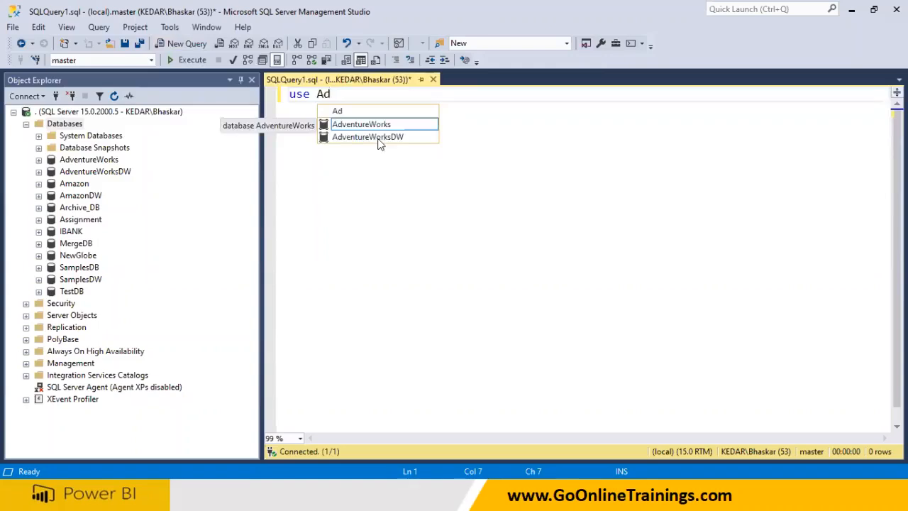
double_click(378, 140)
key(Return)
text(go)
key(Return)
key(Return)
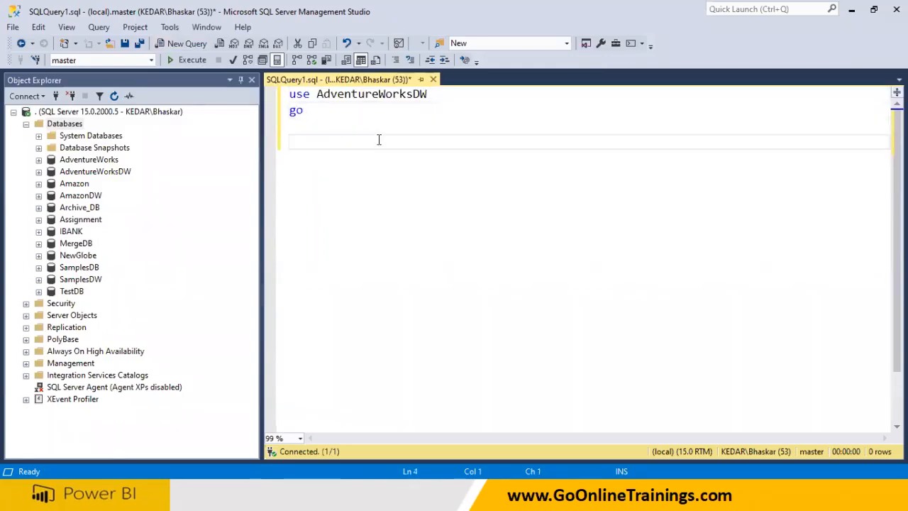
Write and run a select * query on the dbo.DimProduct table from the AdventureWorksDW tables.
scroll(378, 140, up, 1)
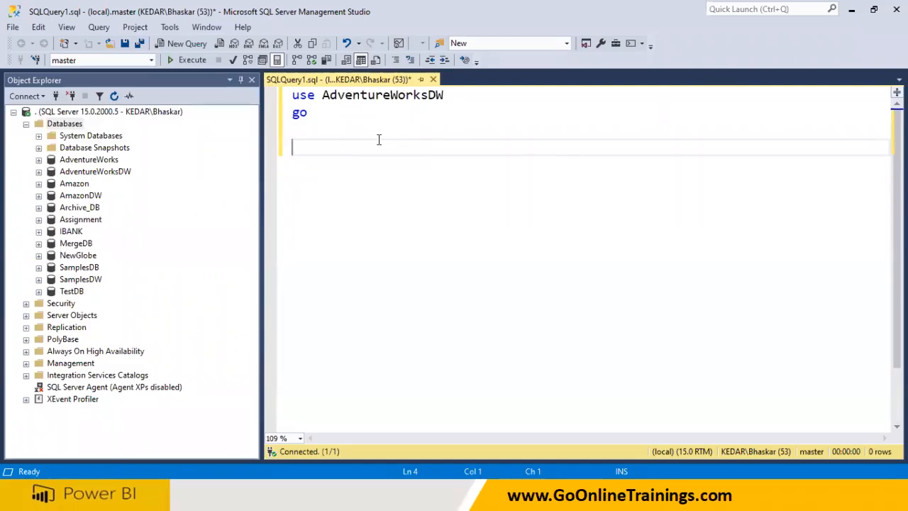
double_click(93, 173)
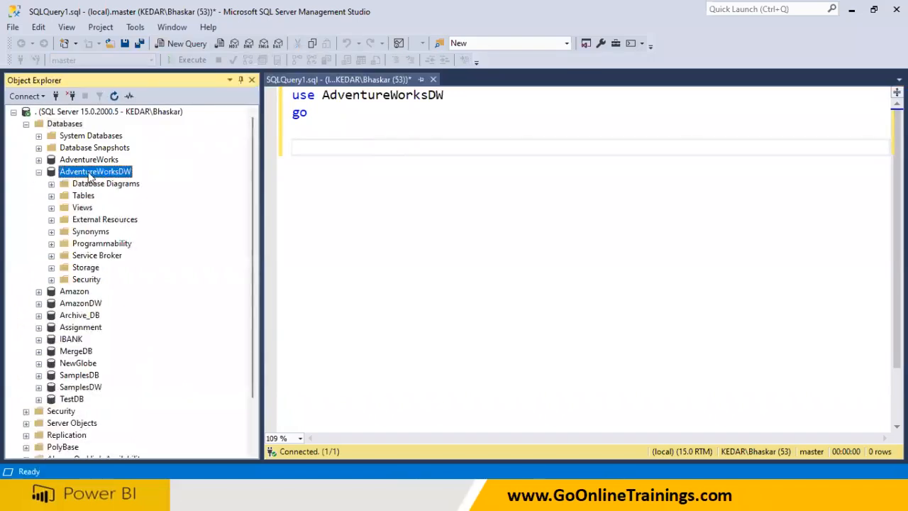
double_click(90, 199)
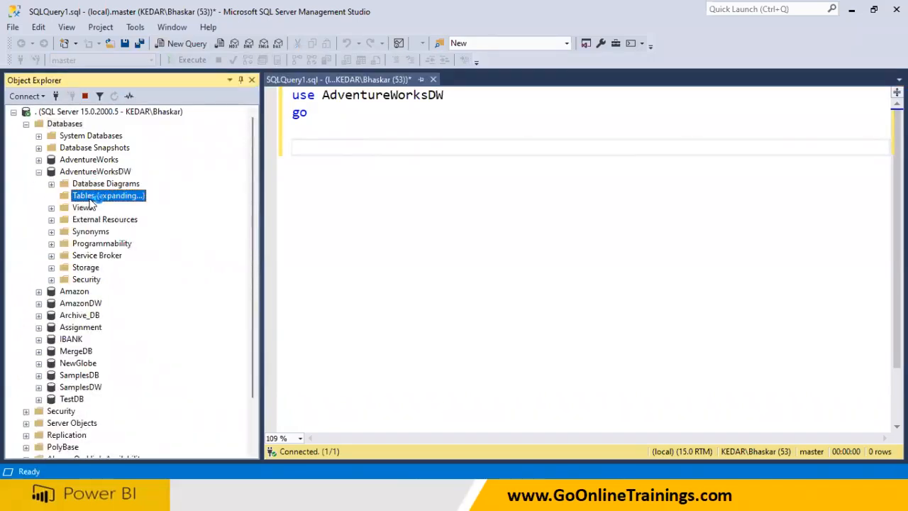
click(344, 154)
text(select *from)
key(BackSpace)
key(BackSpace)
key(BackSpace)
key(BackSpace)
key(BackSpace)
text(from)
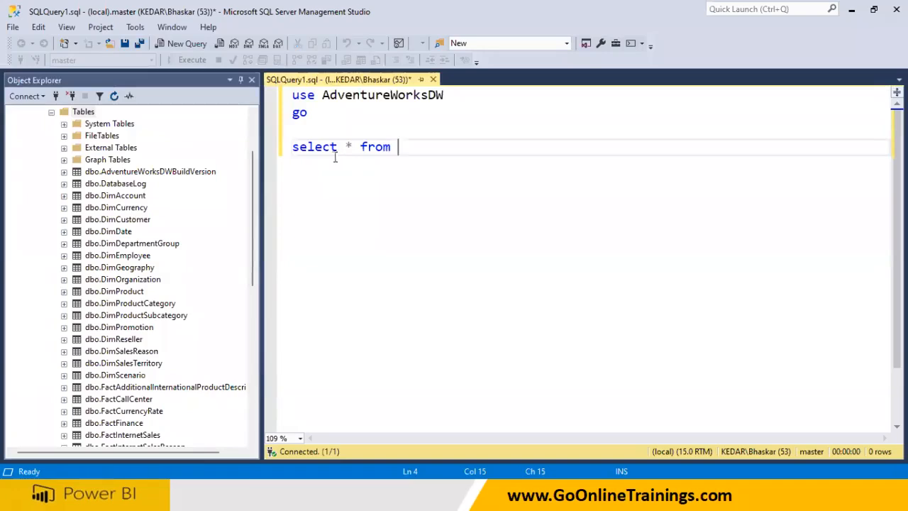
drag(121, 290, 426, 198)
click(189, 60)
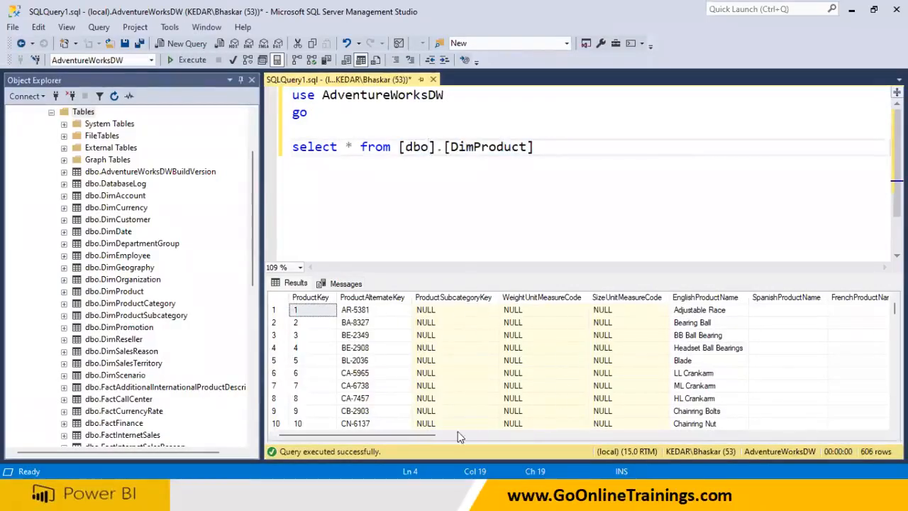
Put the from clause of the DimProduct query on its own line.
drag(426, 434, 423, 454)
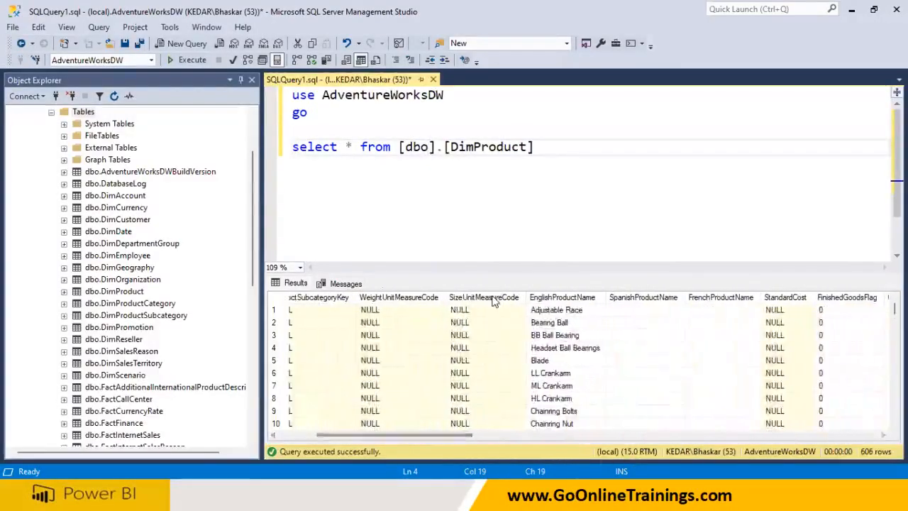
click(361, 147)
key(Return)
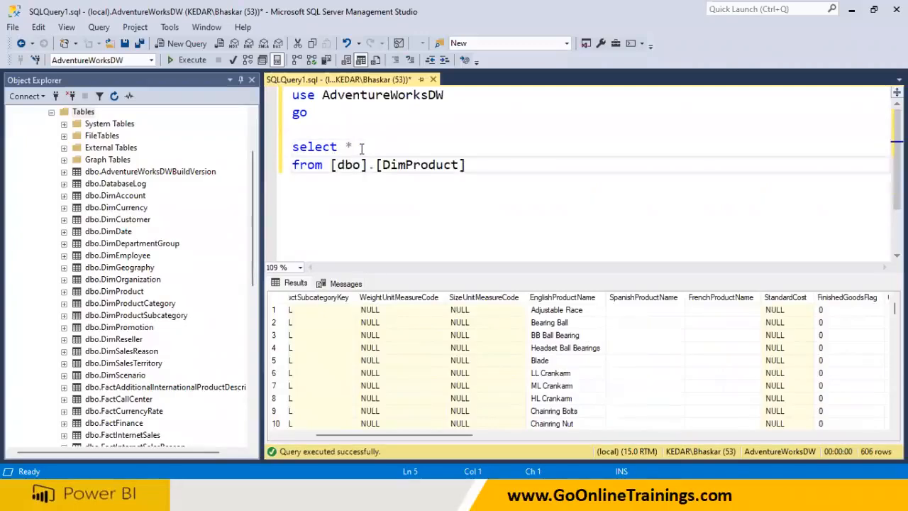
Examine the ProductKey and EnglishProductName columns in the query results.
drag(331, 435, 294, 440)
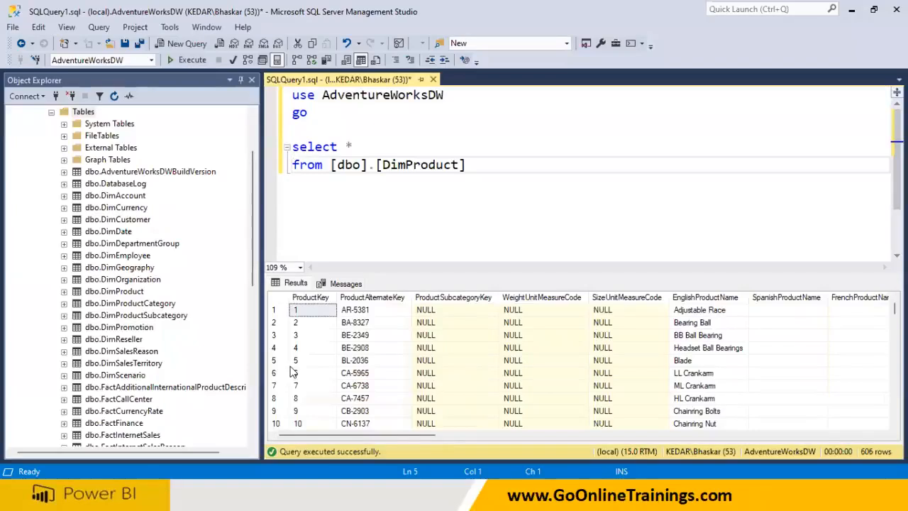
click(321, 298)
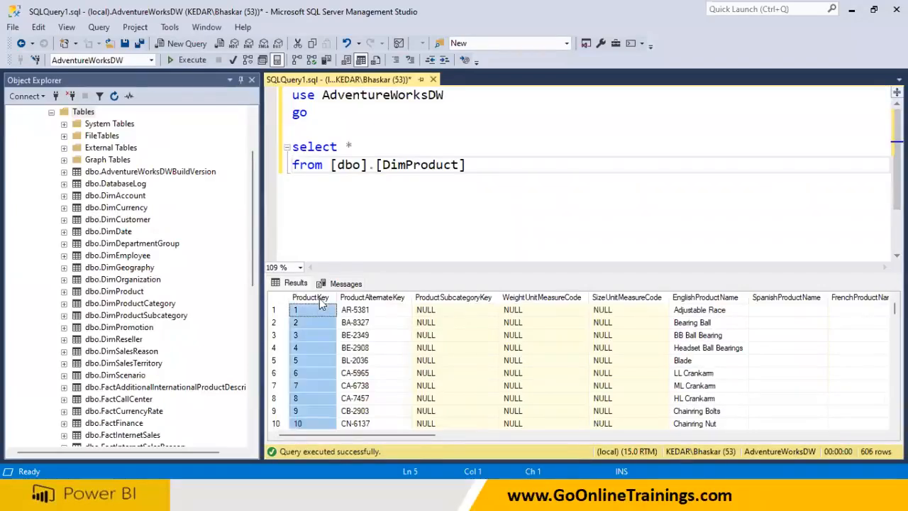
click(706, 298)
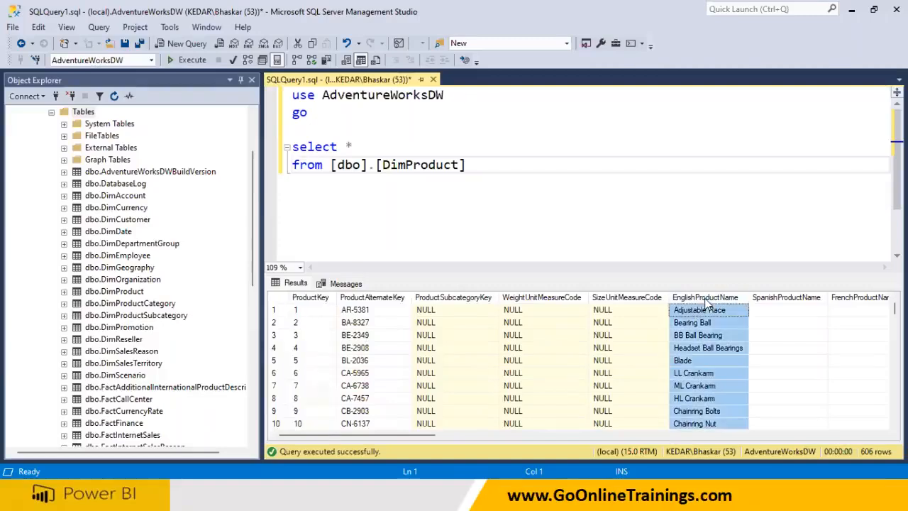
drag(429, 438, 350, 455)
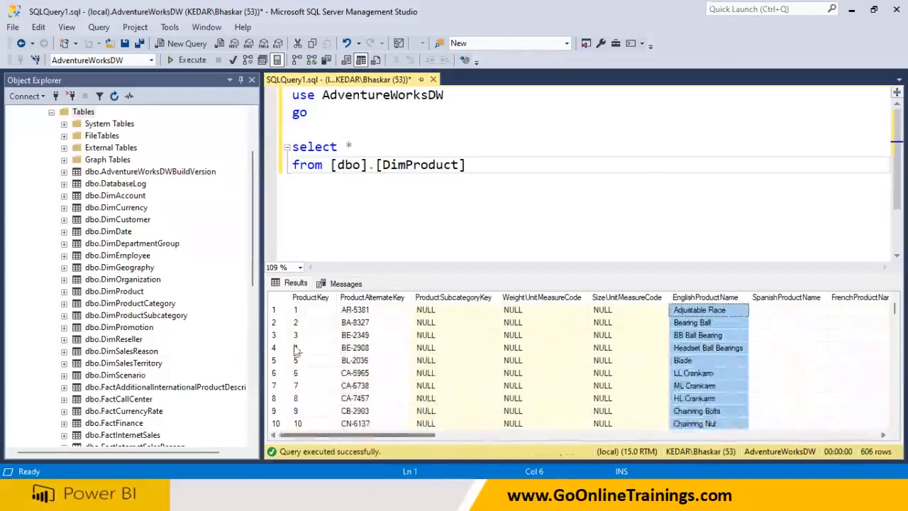
click(317, 310)
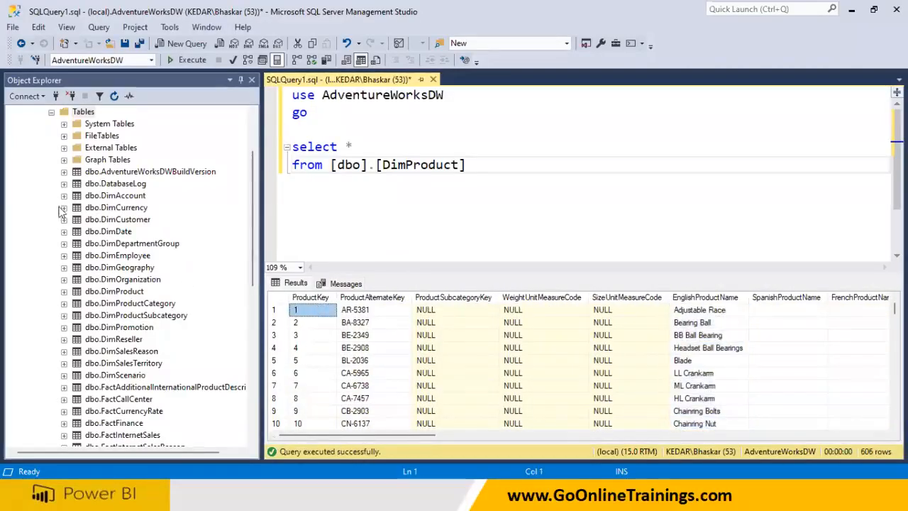
List DimProduct's columns and replace the asterisk in the select list with [ProductKey] and a comma.
click(64, 291)
click(106, 305)
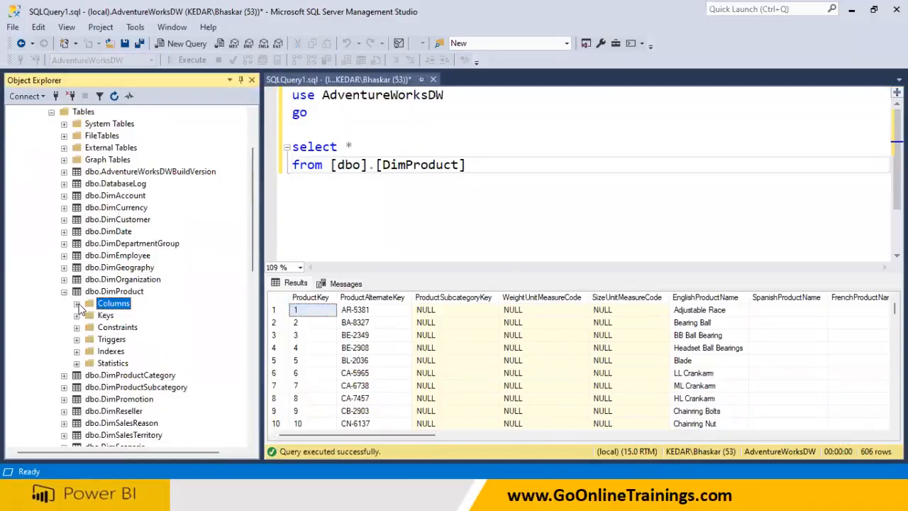
click(76, 304)
drag(345, 146, 357, 146)
key(Delete)
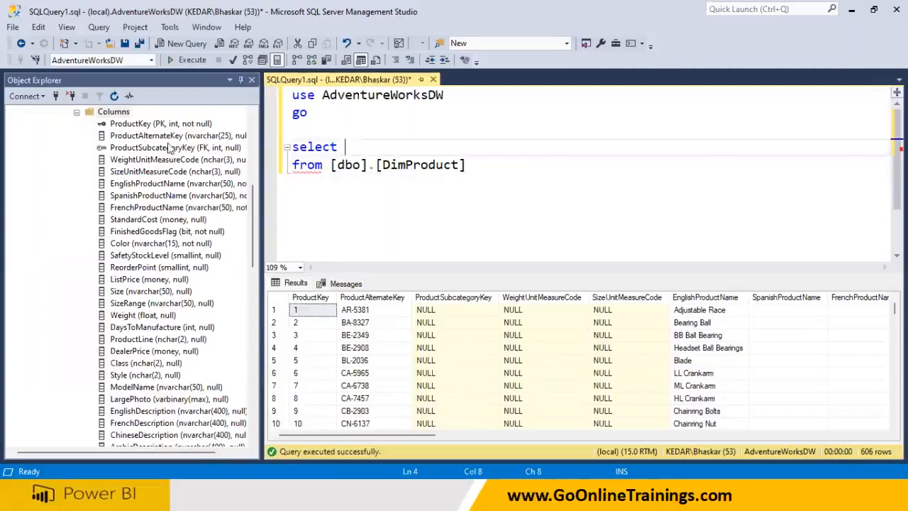
drag(159, 125, 353, 146)
click(447, 148)
text(,)
key(Return)
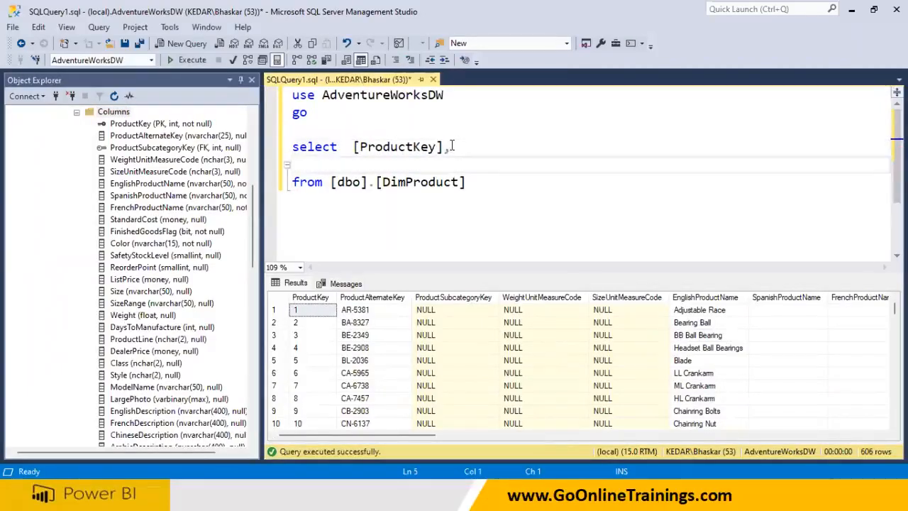
Add [EnglishProductName] with the alias ProductName to the select list and run only the select statement.
drag(169, 184, 383, 165)
click(475, 162)
text(as)
click(362, 165)
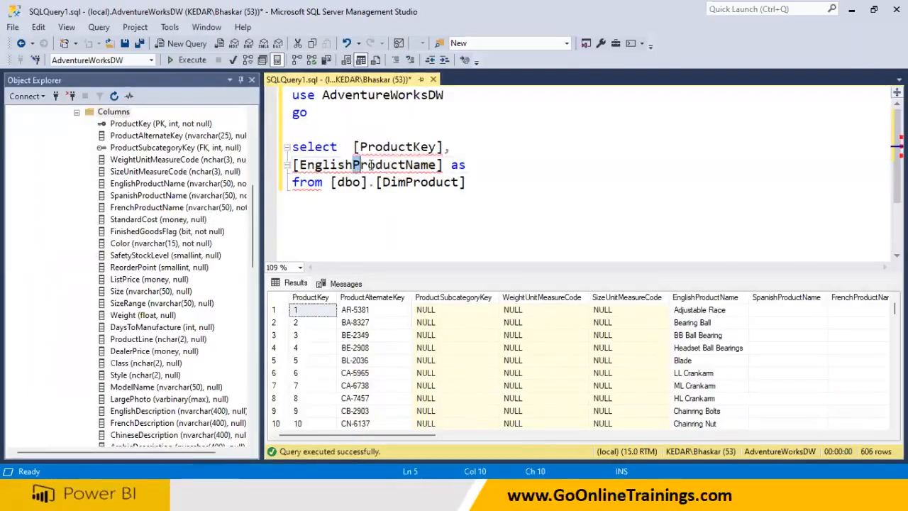
drag(370, 164, 437, 164)
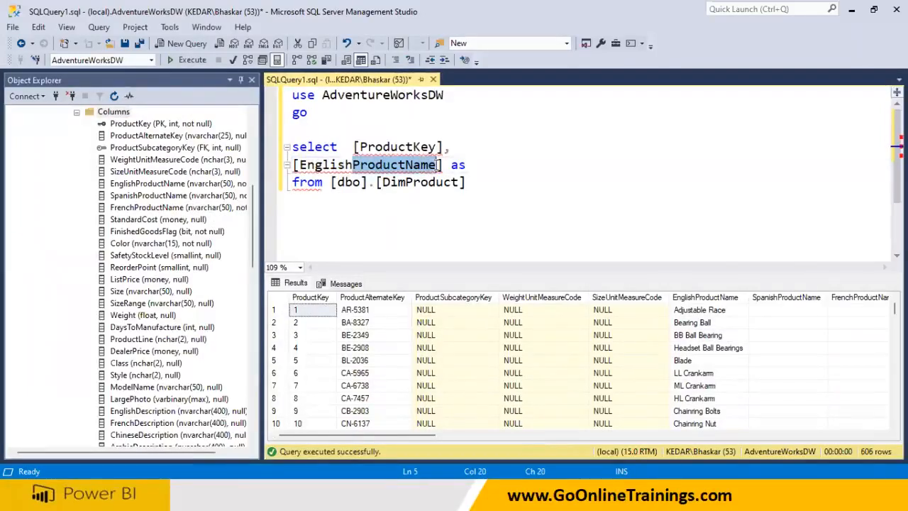
click(480, 168)
text(ProductName)
drag(468, 182, 253, 148)
click(192, 60)
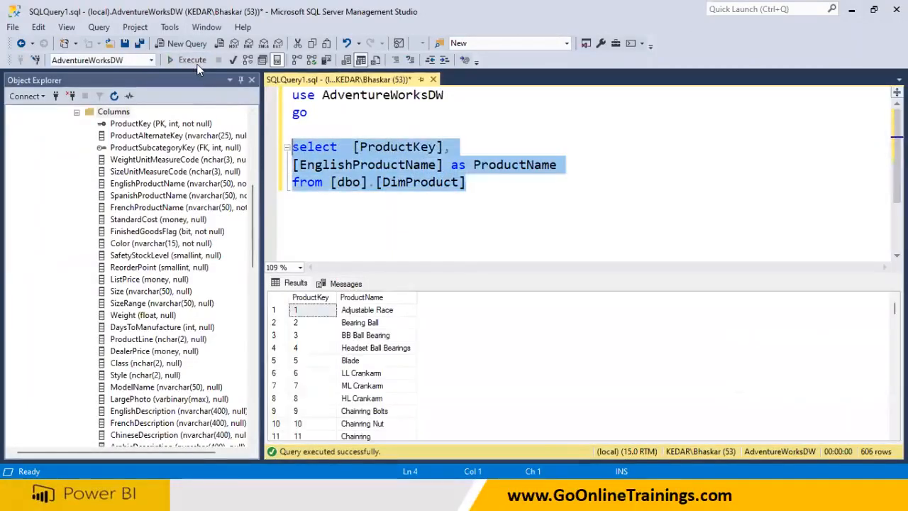
Indent the [EnglishProductName] line so it aligns under [ProductKey].
click(391, 182)
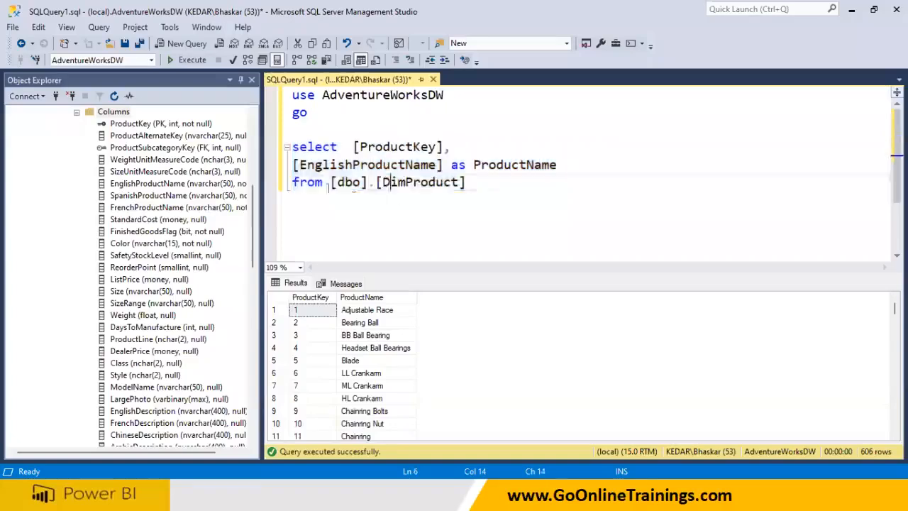
click(293, 164)
key(Tab)
key(Tab)
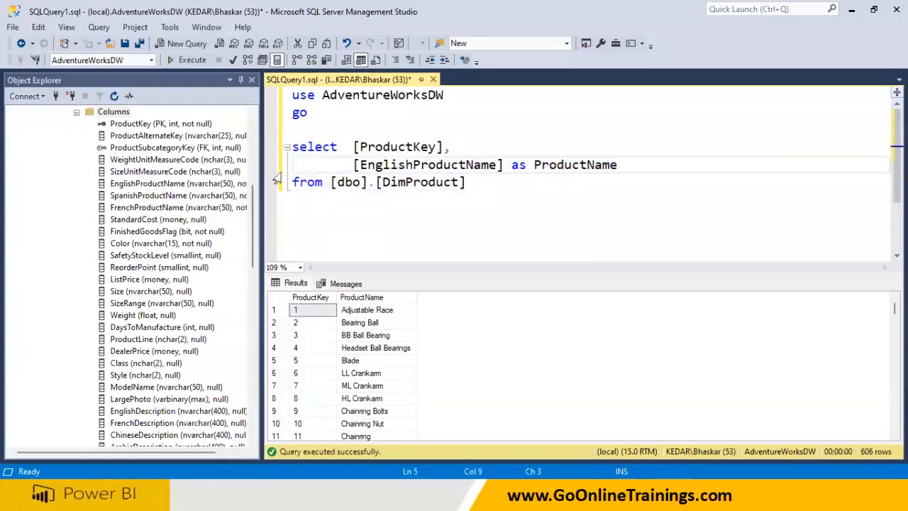
Add the [Color] column on its own line after ProductName, indented to align with the other columns.
click(153, 208)
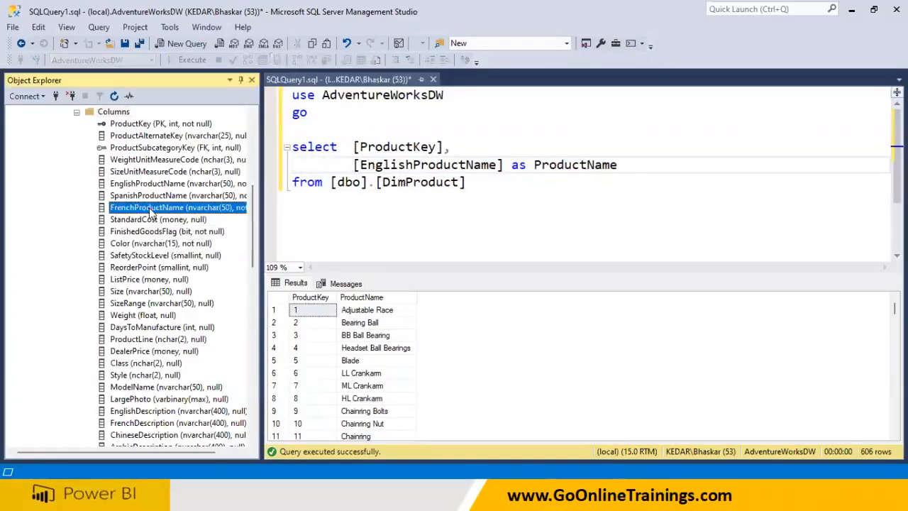
click(155, 243)
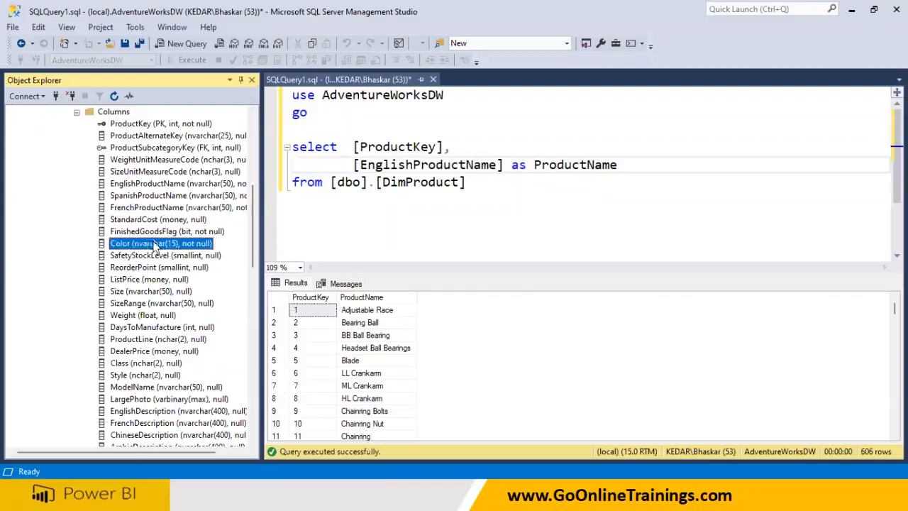
click(638, 165)
text(,)
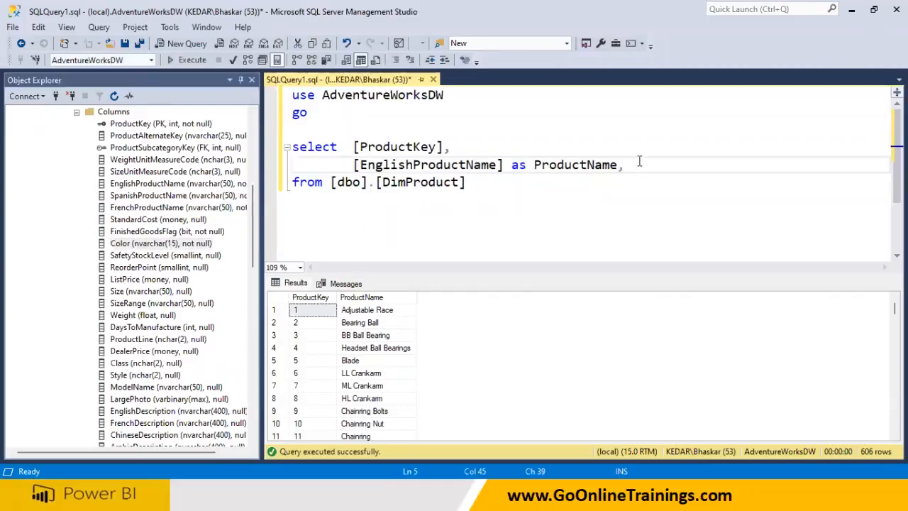
key(Return)
drag(142, 244, 325, 190)
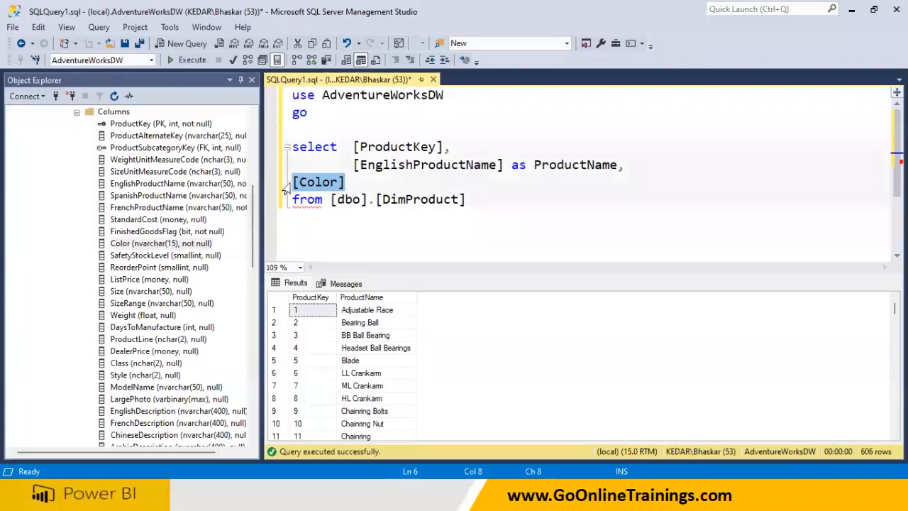
click(294, 183)
key(Tab)
key(Tab)
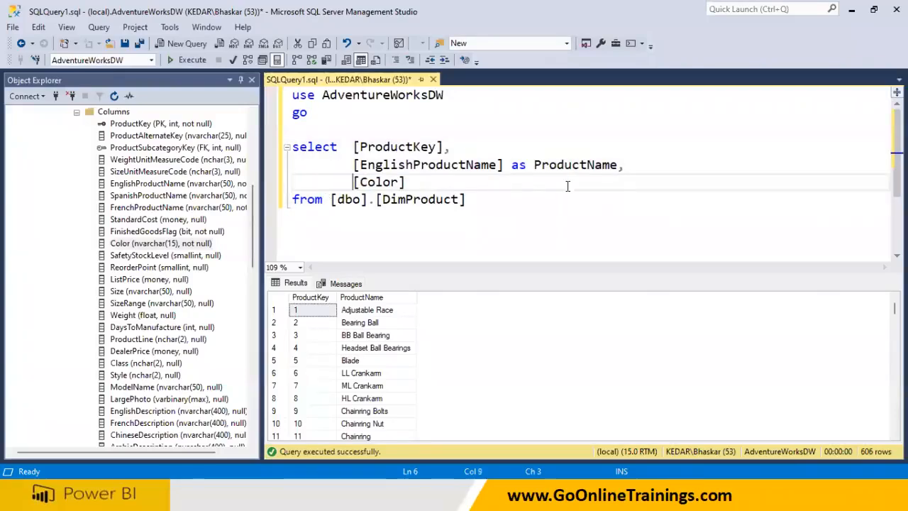
Move the select list's commas from the line ends to the front of [EnglishProductName] and [Color].
drag(443, 148, 458, 147)
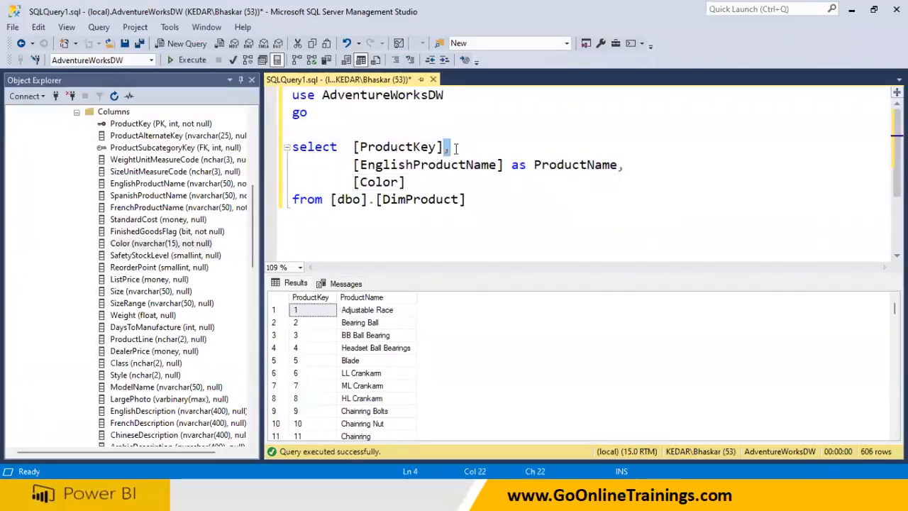
key(Delete)
click(356, 167)
text(,)
drag(624, 168, 631, 173)
key(Delete)
click(354, 183)
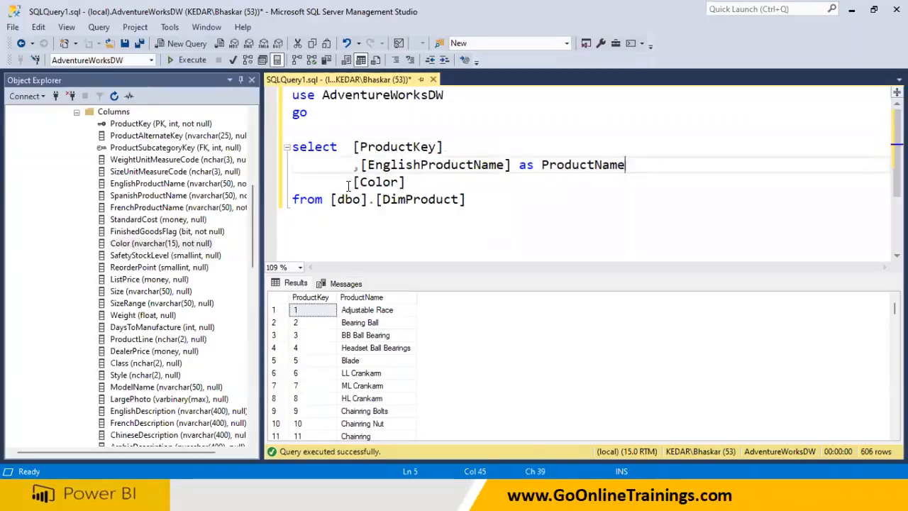
text(,)
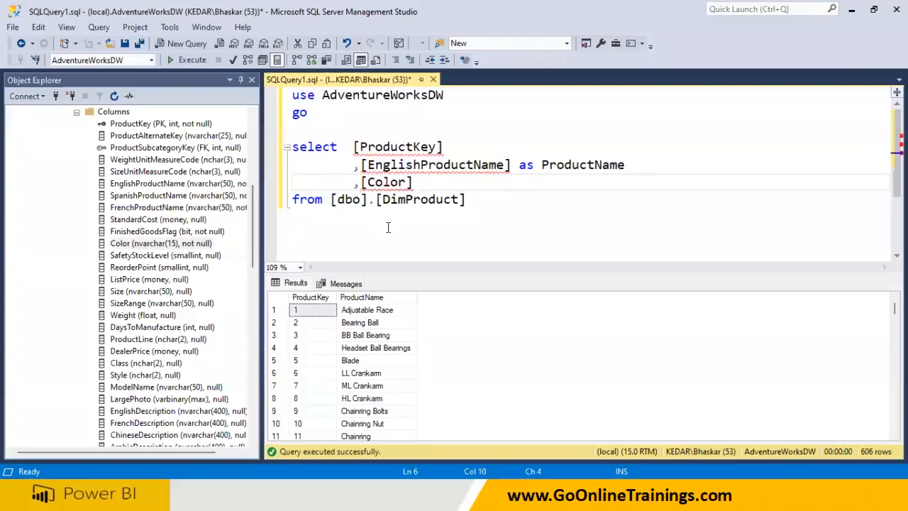
Run the whole script and highlight [ProductKey] in the select list.
drag(415, 200, 193, 62)
click(192, 60)
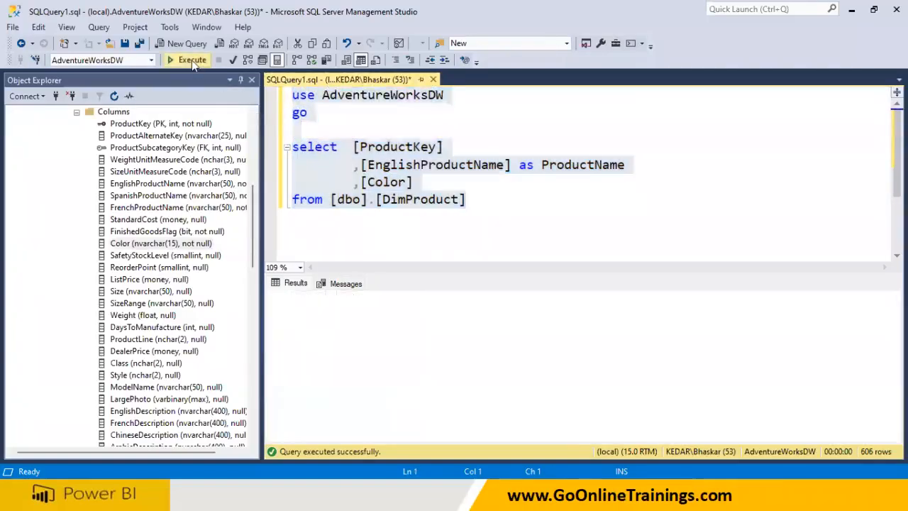
click(412, 255)
drag(346, 147, 444, 147)
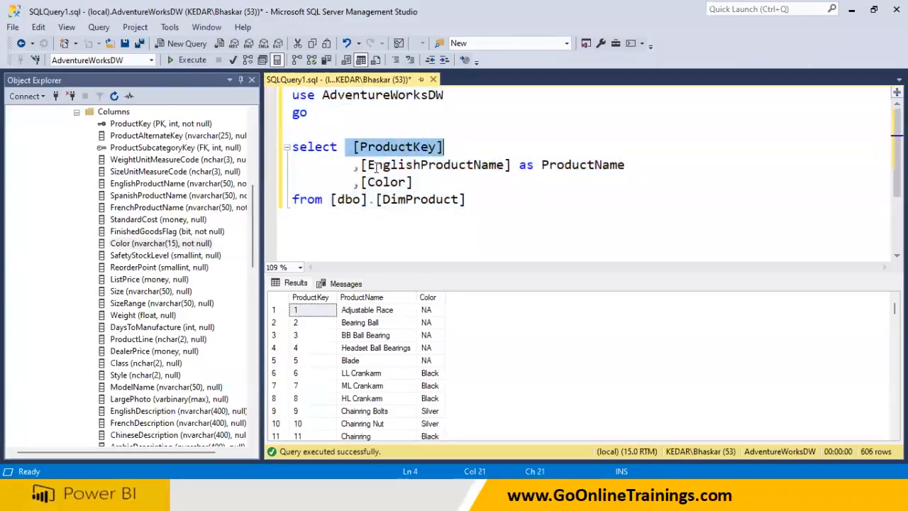
drag(354, 168, 367, 167)
click(478, 180)
click(449, 147)
text(,)
key(Delete)
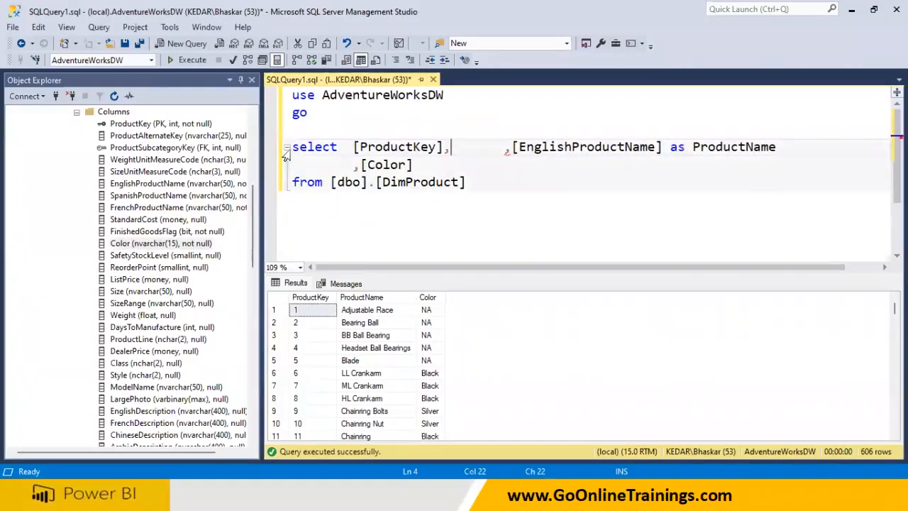
key(ctrl+z)
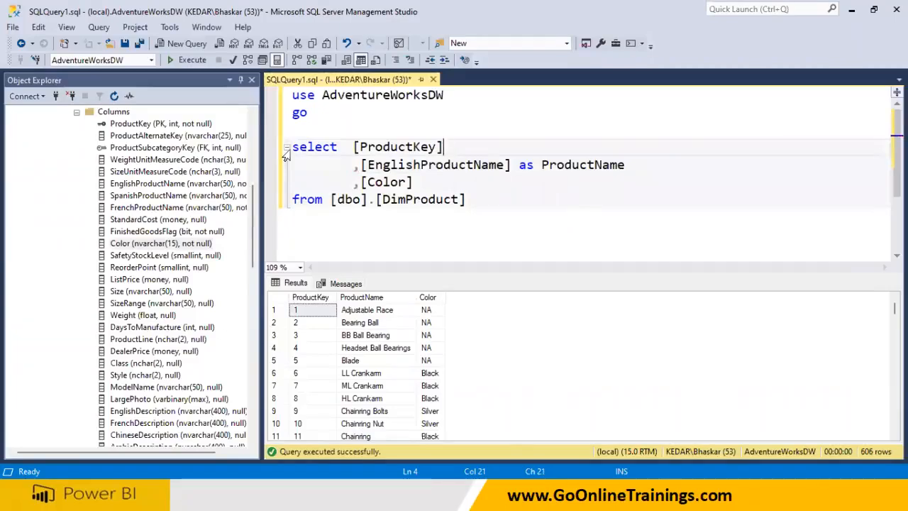
Move [dbo].[DimProduct] onto its own line below from, indented to align with the select list.
drag(353, 149, 375, 168)
click(361, 182)
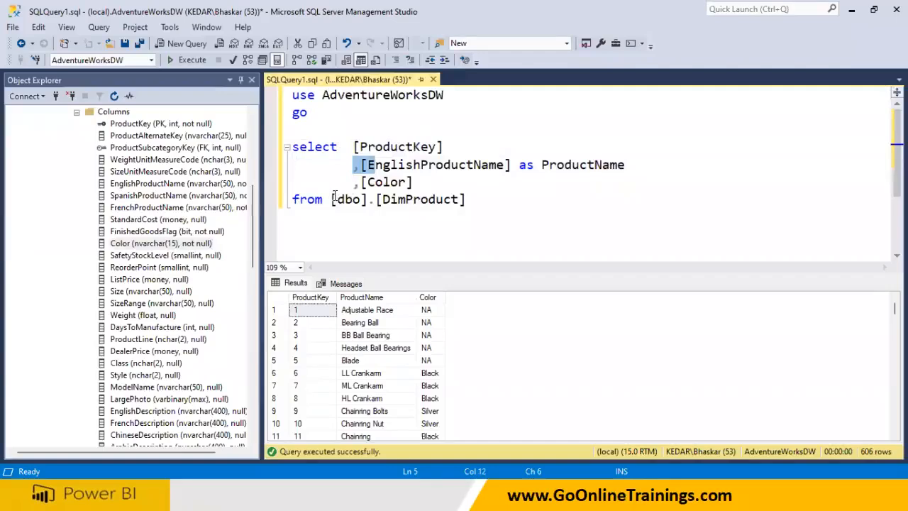
click(332, 199)
key(Return)
key(Tab)
key(Tab)
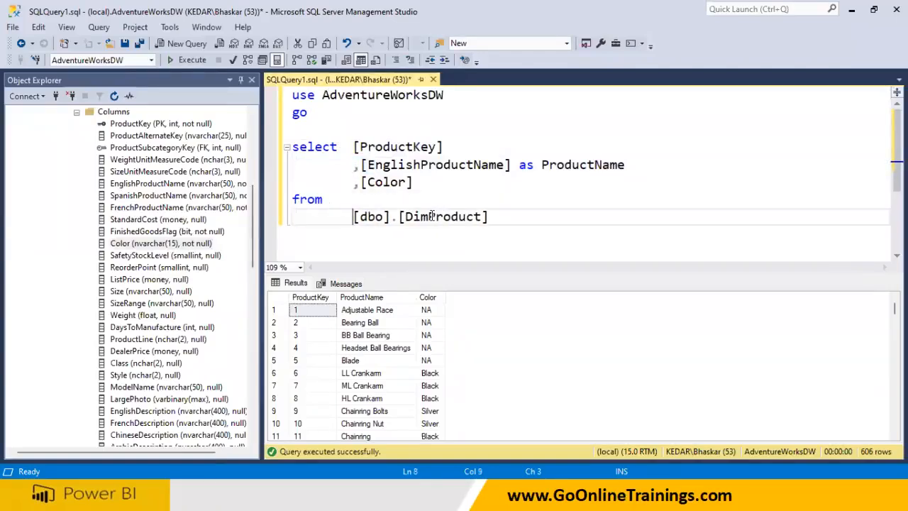
Move [ProductKey] onto its own line below select, indented to align with the other columns.
click(349, 147)
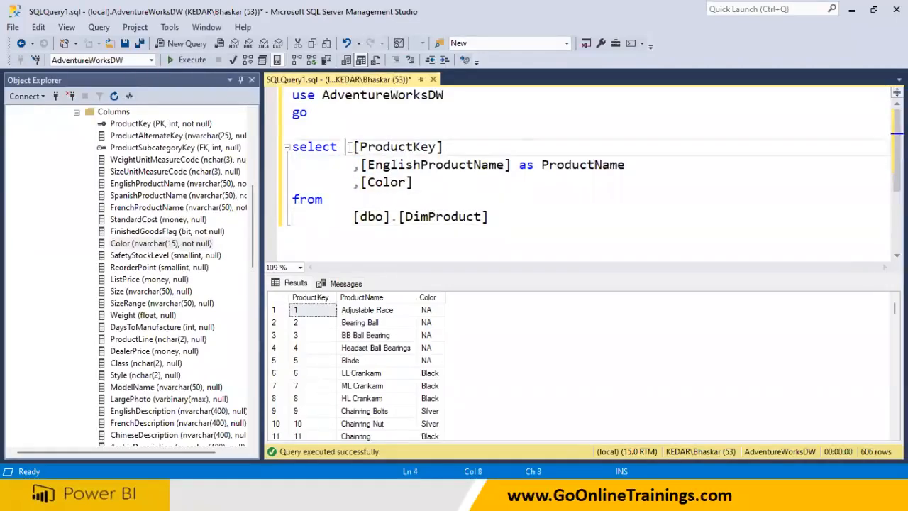
key(Return)
key(Tab)
key(Tab)
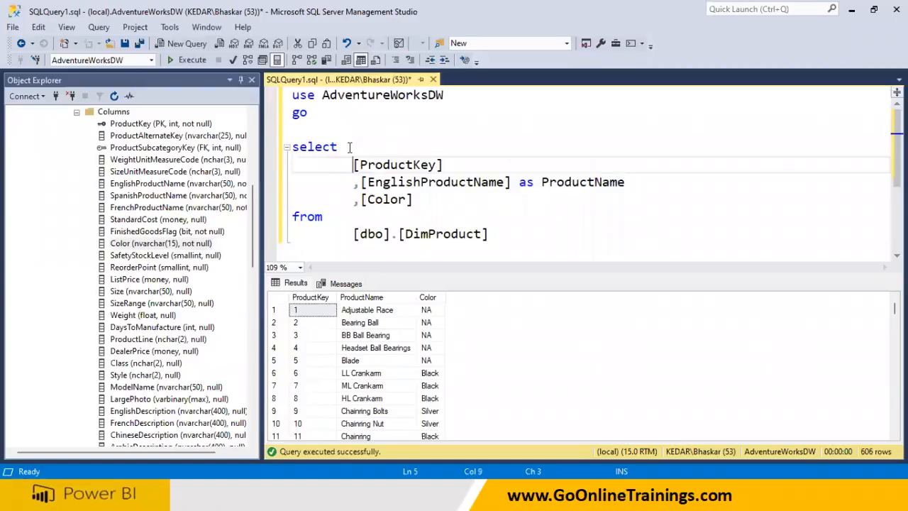
double_click(331, 148)
drag(324, 217, 292, 217)
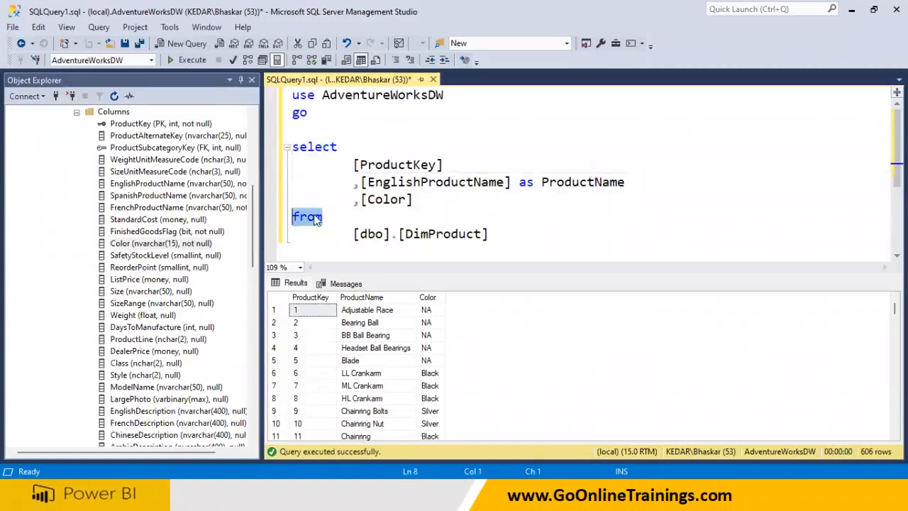
Start a lowercase where clause on an unindented line below [dbo].[DimProduct].
click(503, 238)
key(Return)
text(Where)
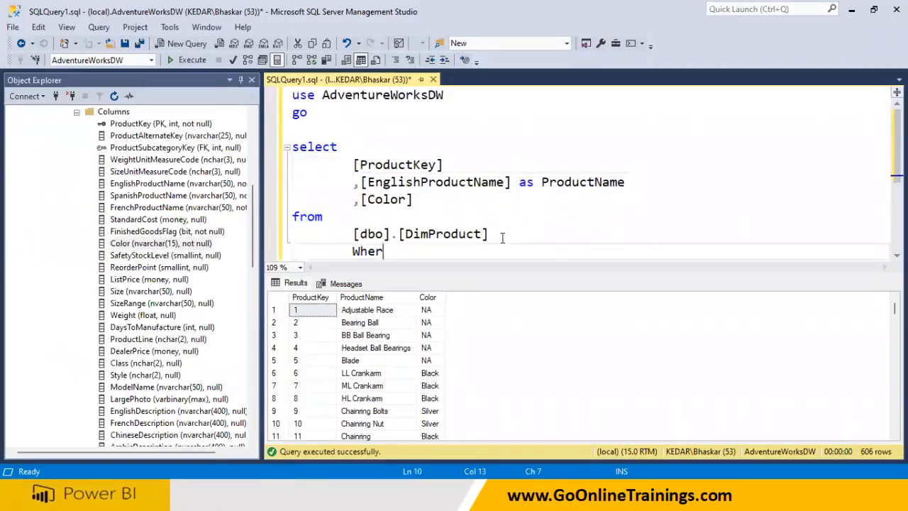
key(BackSpace)
key(BackSpace)
key(BackSpace)
key(BackSpace)
key(BackSpace)
text(where)
key(Return)
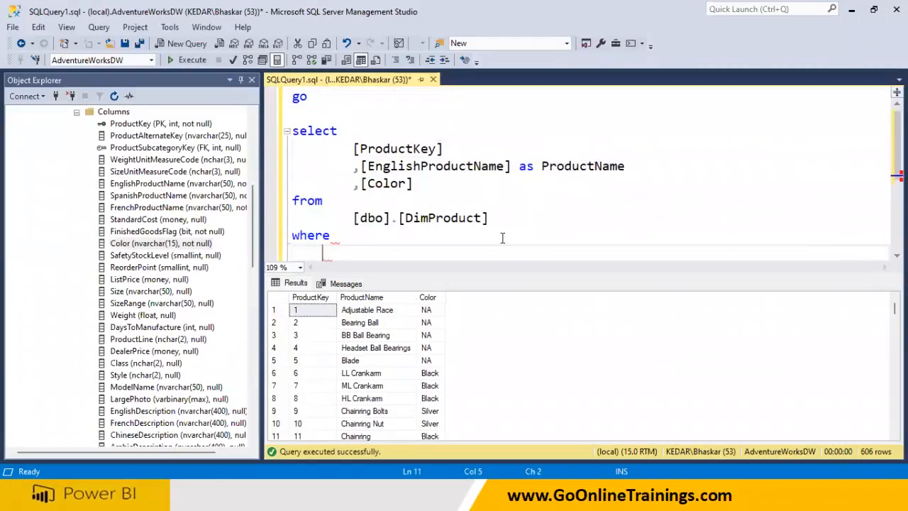
Add the [ModelName] column on its own line after [Color], indented to match and with a leading comma.
double_click(356, 171)
double_click(357, 186)
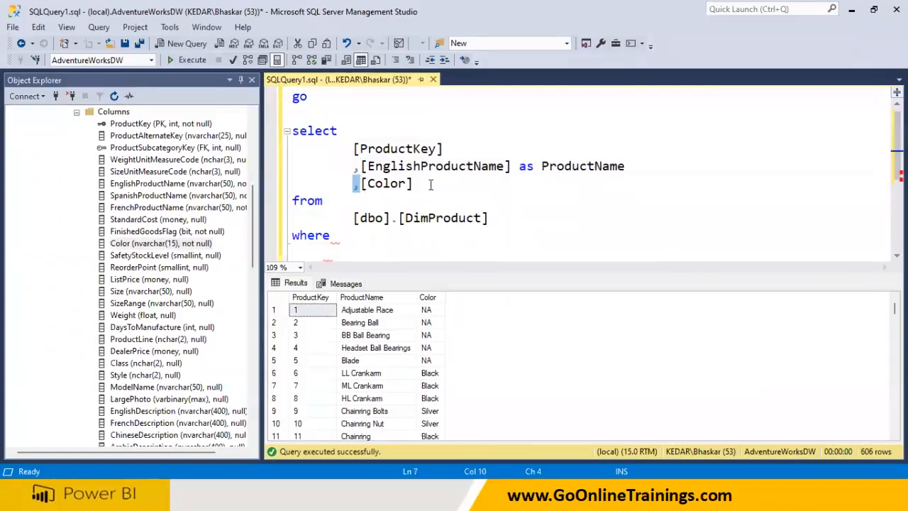
click(447, 149)
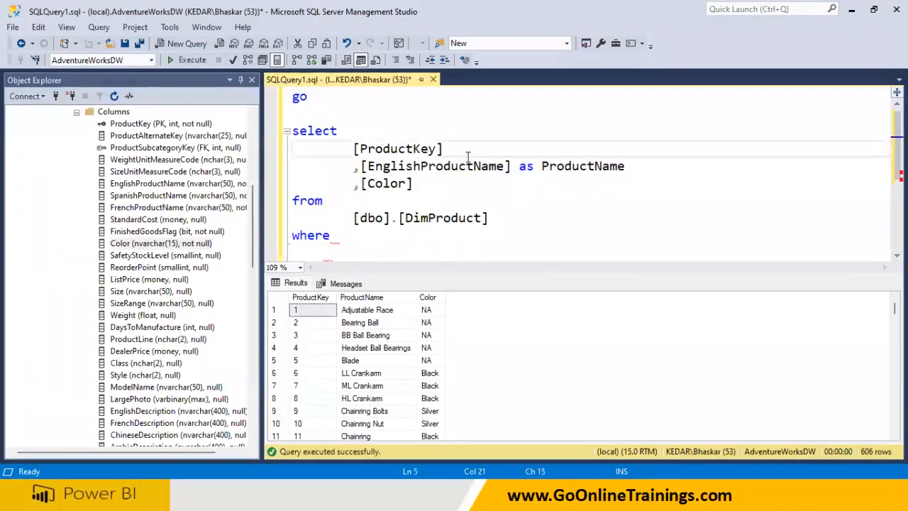
scroll(160, 326, down, 2)
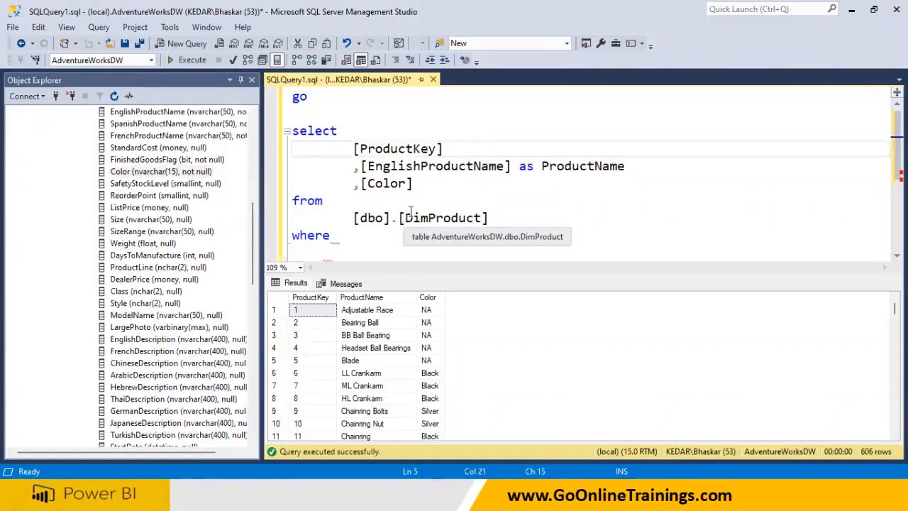
click(418, 183)
key(Return)
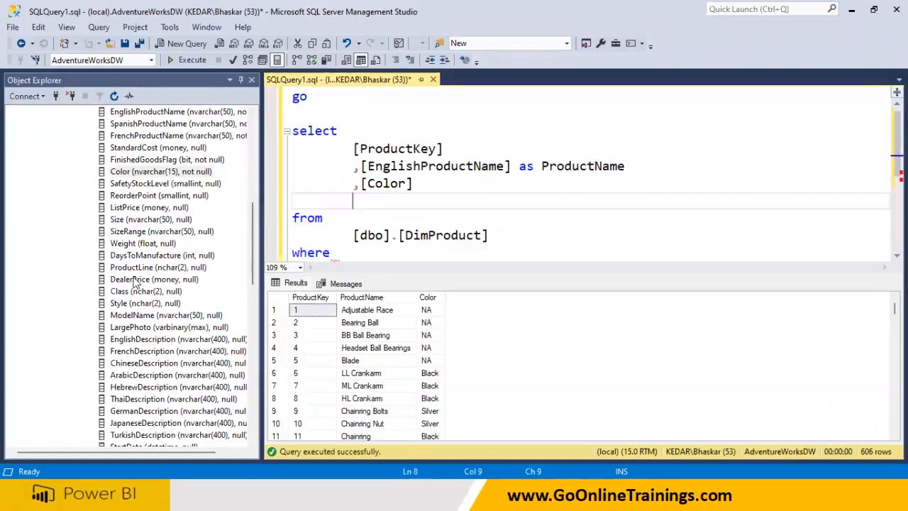
scroll(135, 281, down, 2)
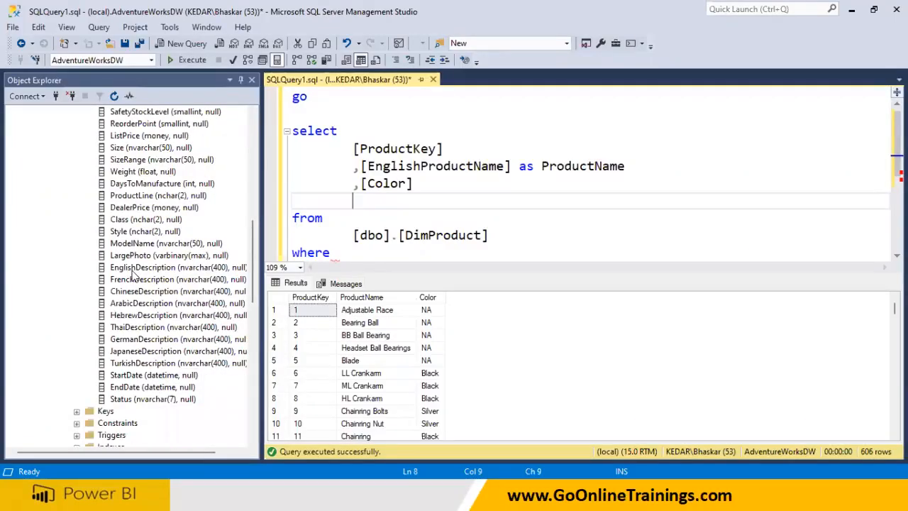
drag(150, 244, 359, 205)
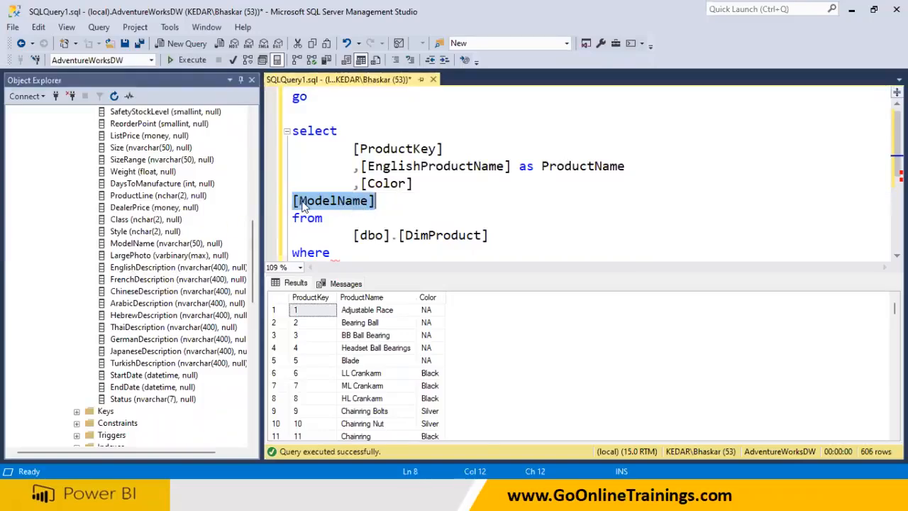
key(Tab)
key(Tab)
text(,)
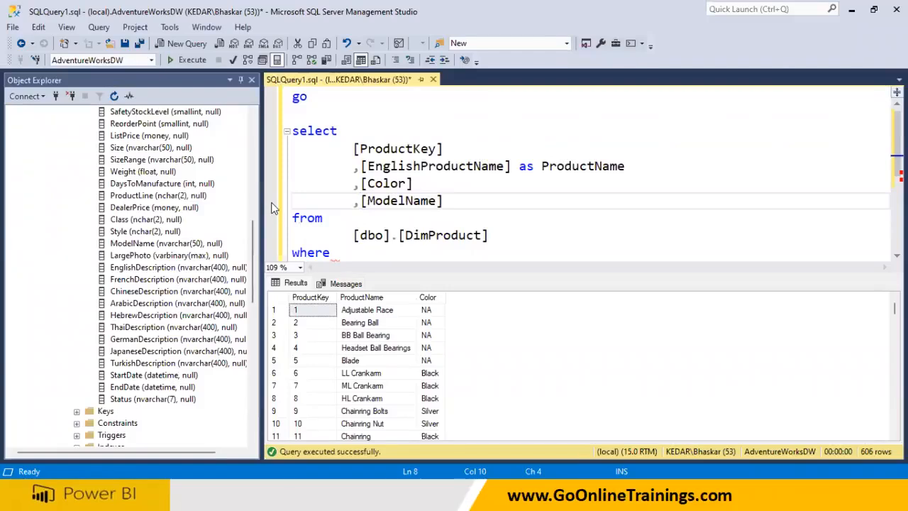
Strip the comma and indentation before [ModelName] and re-enter them to match the [Color] line.
key(BackSpace)
key(BackSpace)
key(BackSpace)
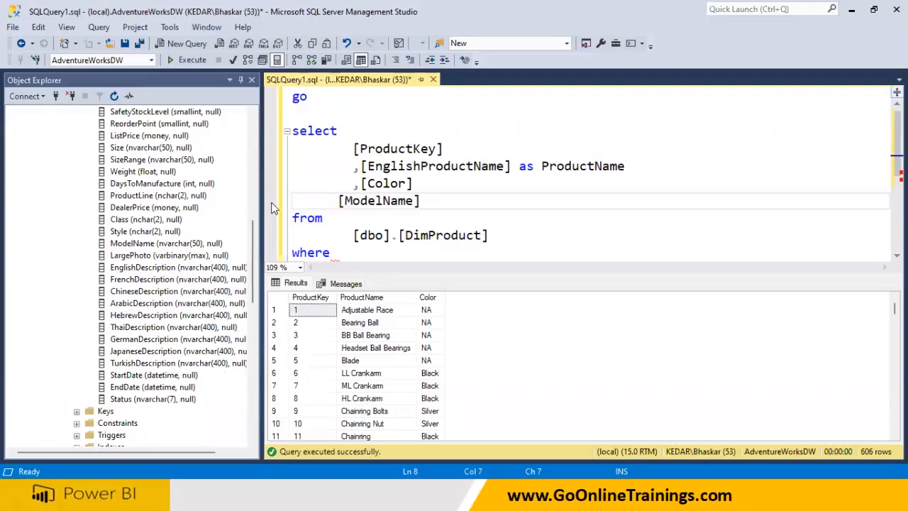
key(BackSpace)
key(BackSpace)
key(BackSpace)
key(BackSpace)
key(BackSpace)
key(BackSpace)
key(BackSpace)
key(BackSpace)
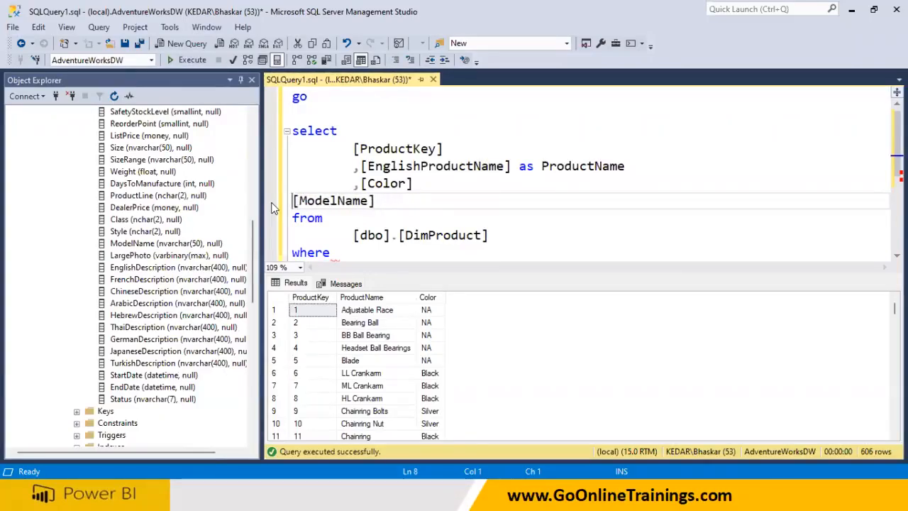
key(Tab)
key(Tab)
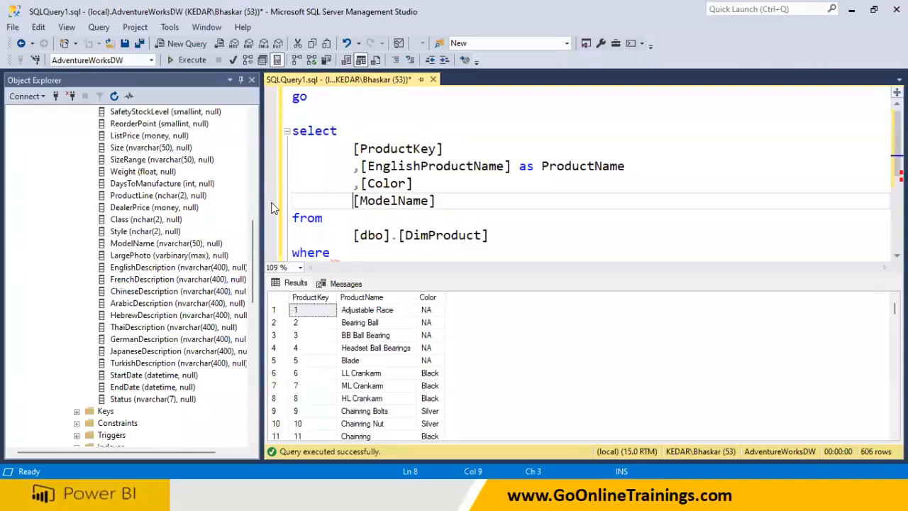
text(,)
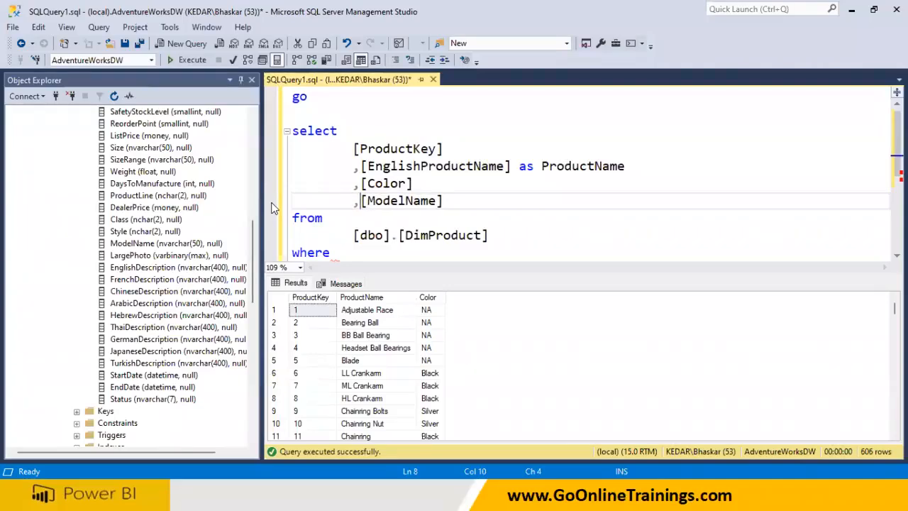
Delete the empty where clause below [dbo].[DimProduct].
scroll(333, 216, down, 1)
drag(331, 203, 285, 203)
key(Delete)
scroll(273, 204, up, 1)
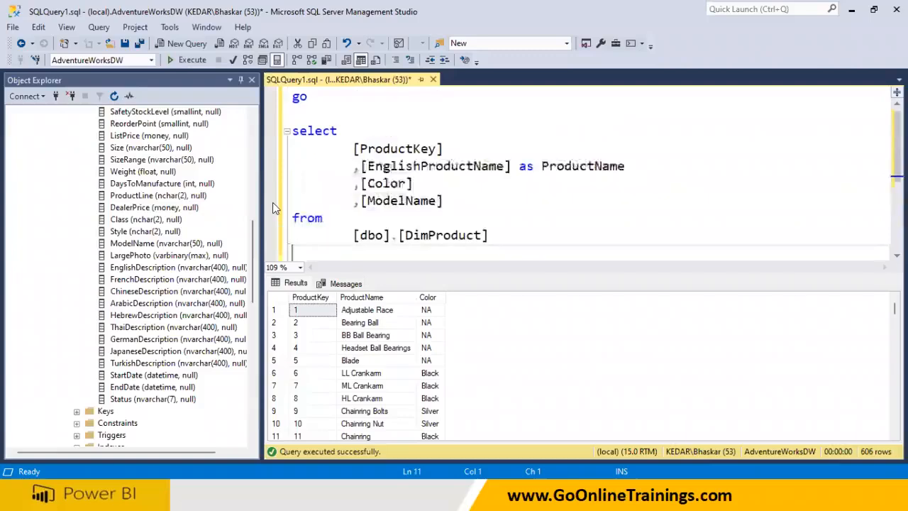
Look over DimProduct's StartDate, EndDate and Status columns and the rest of its column list.
click(140, 376)
click(138, 387)
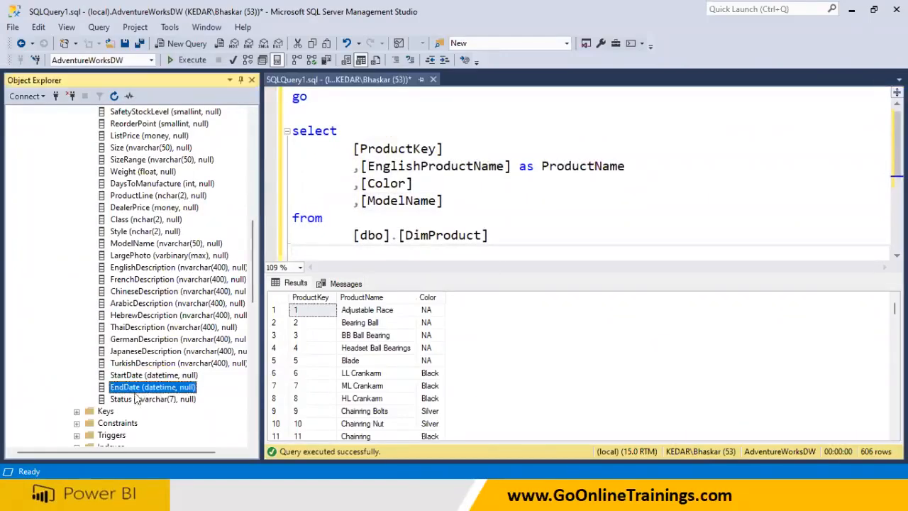
click(138, 398)
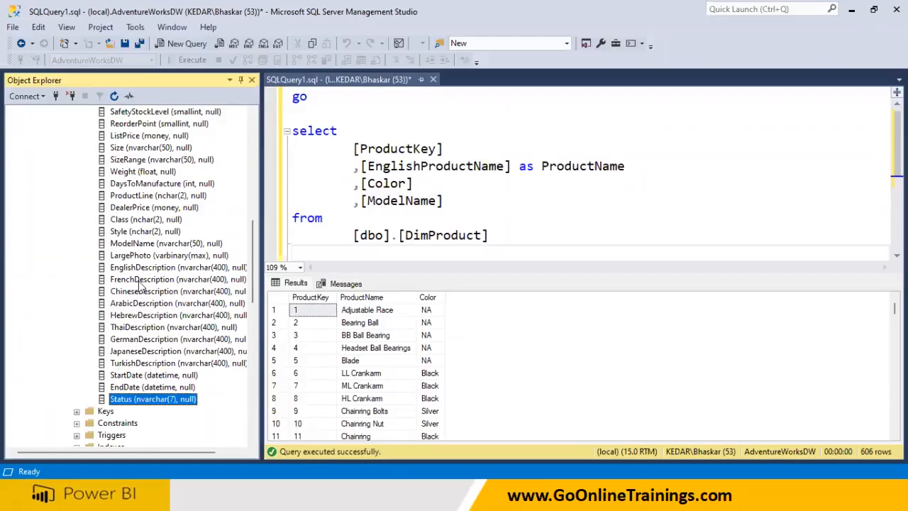
scroll(139, 284, up, 6)
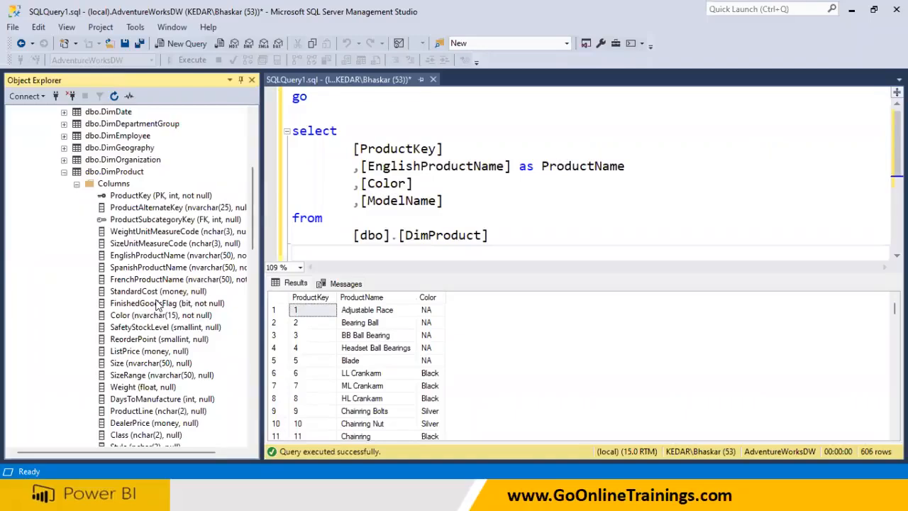
Hide the query results and copy the select statement, leaving out the use and go lines.
click(330, 245)
key(ctrl+r)
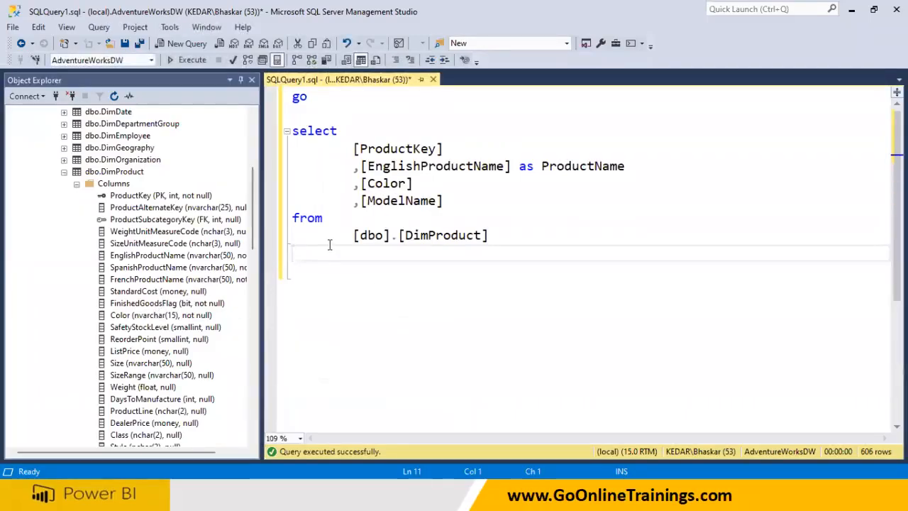
drag(490, 238, 277, 133)
scroll(310, 256, up, 1)
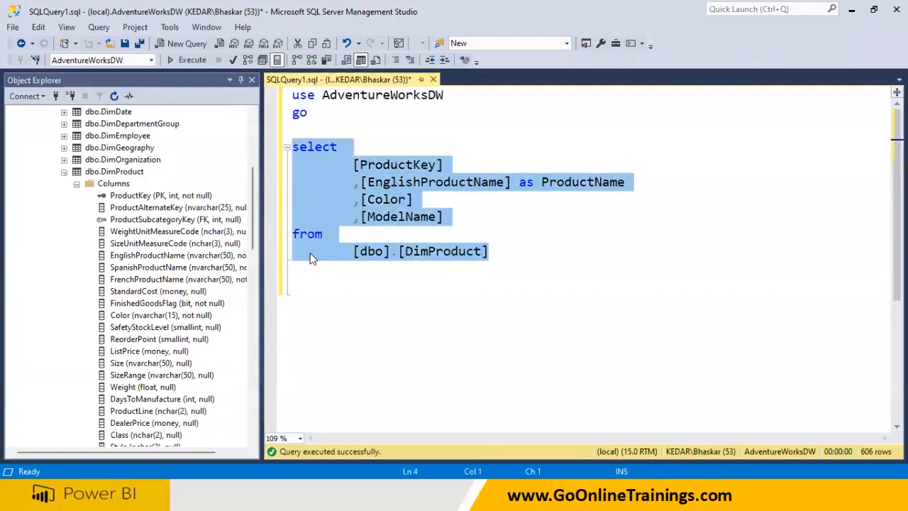
right_click(315, 185)
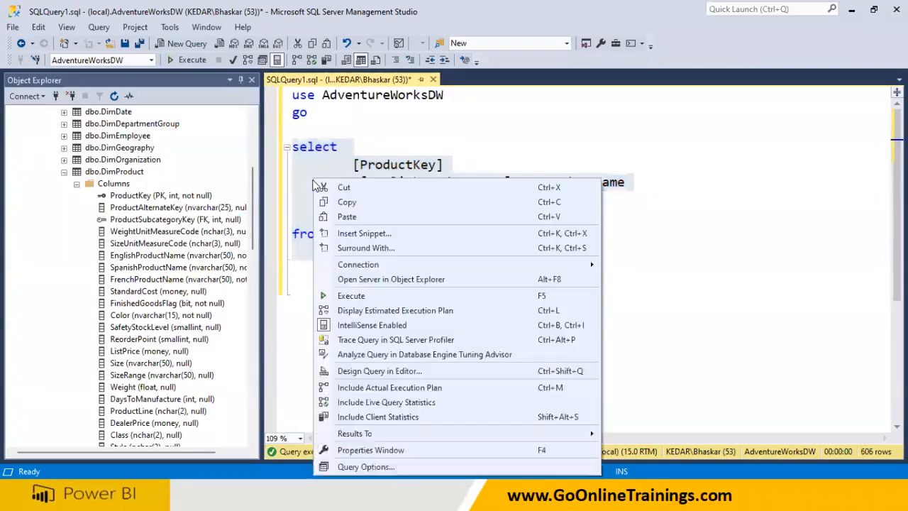
click(328, 199)
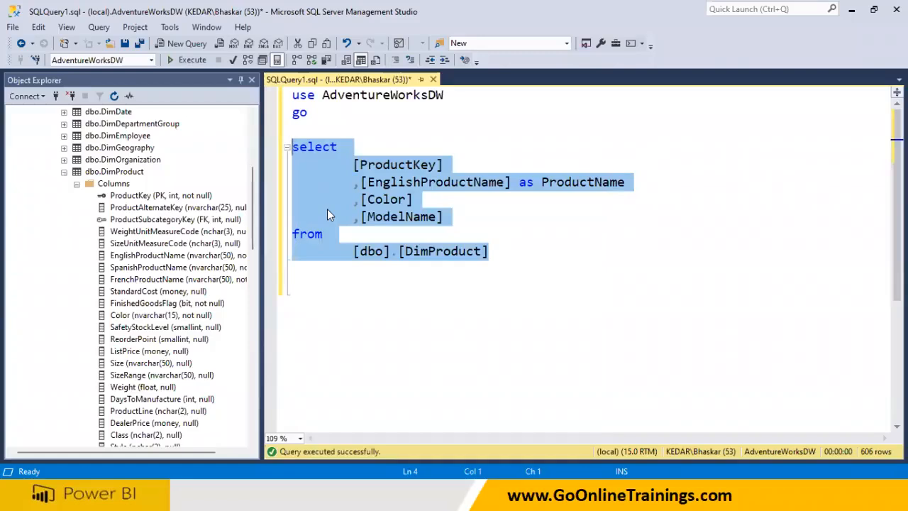
Launch Power BI Desktop.
key(super)
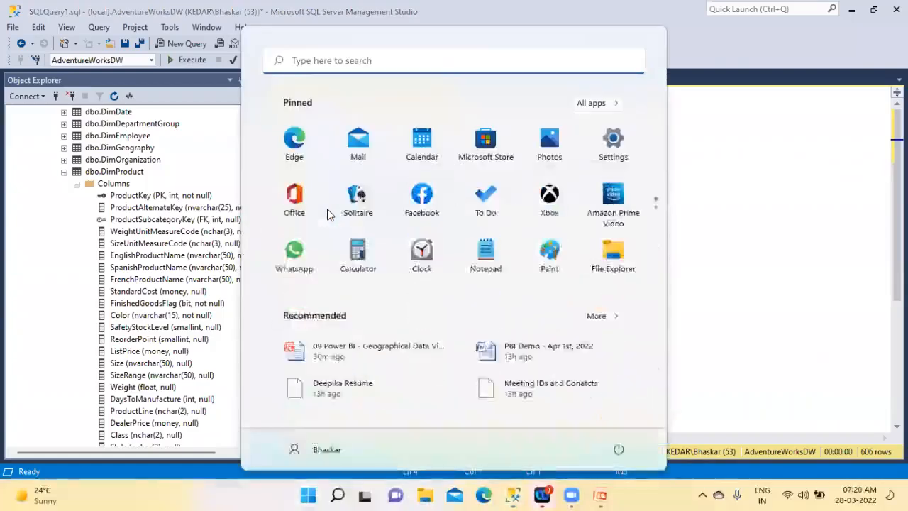
text(power)
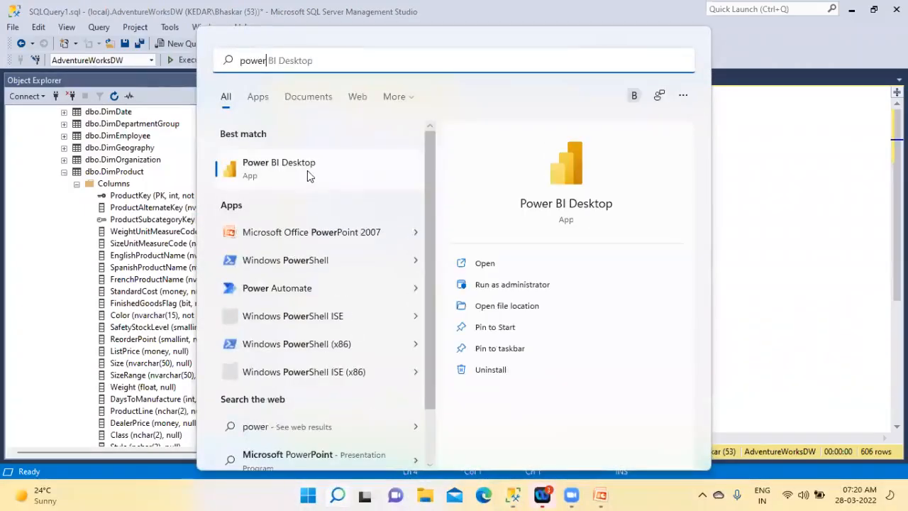
click(307, 170)
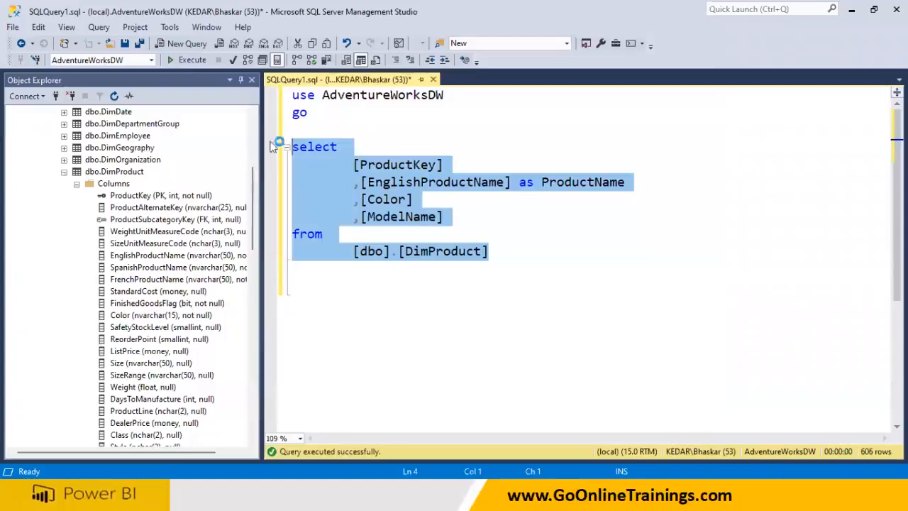
Run the selected select statement and look through the ModelName values in the returned rows.
key(F5)
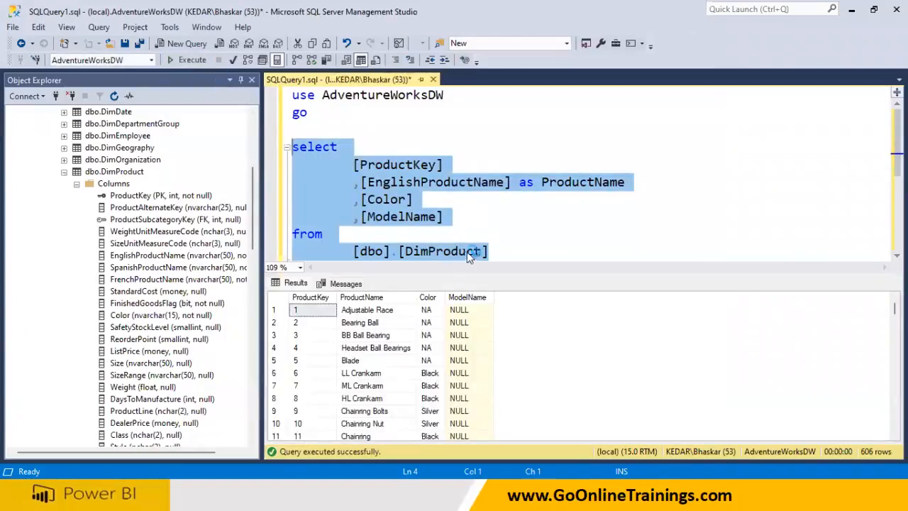
click(474, 334)
scroll(479, 331, down, 12)
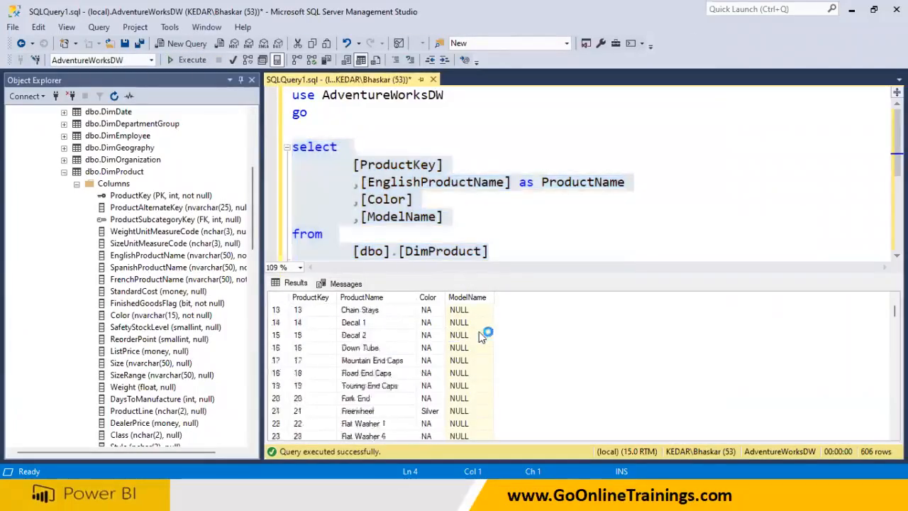
scroll(484, 349, up, 10)
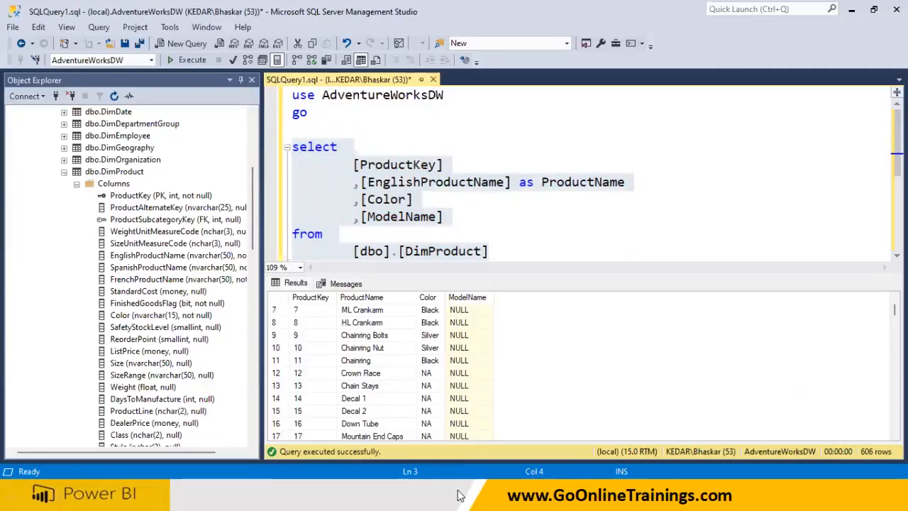
Switch to Power BI Desktop, dismiss the start screen and begin a SQL Server database import with "." as the server.
key(super)
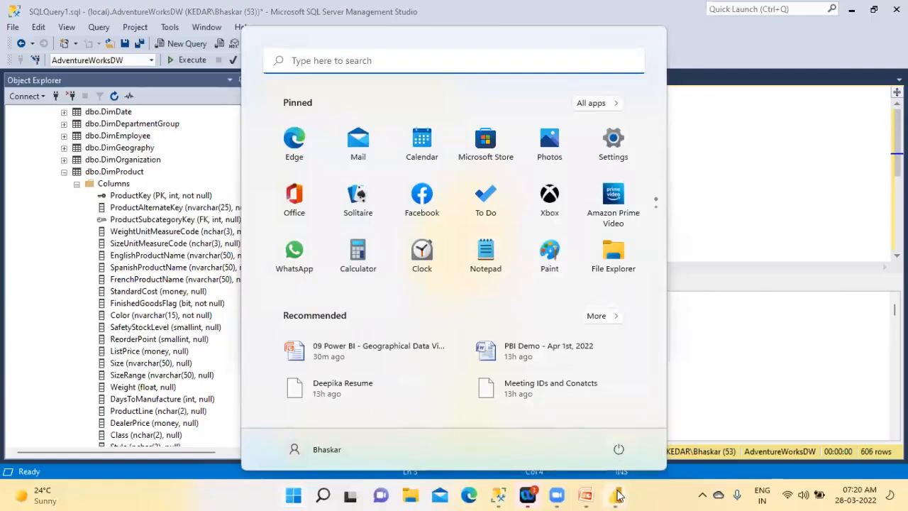
mouse_move(619, 496)
click(676, 415)
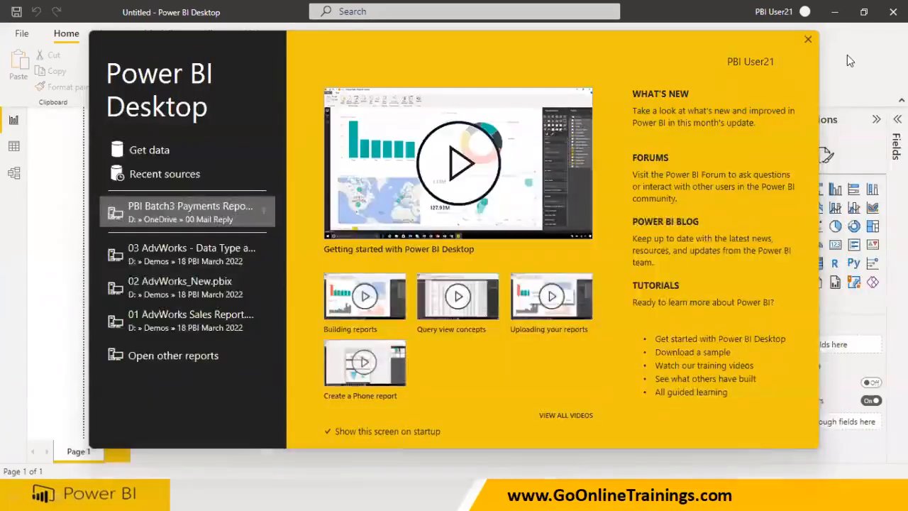
click(847, 54)
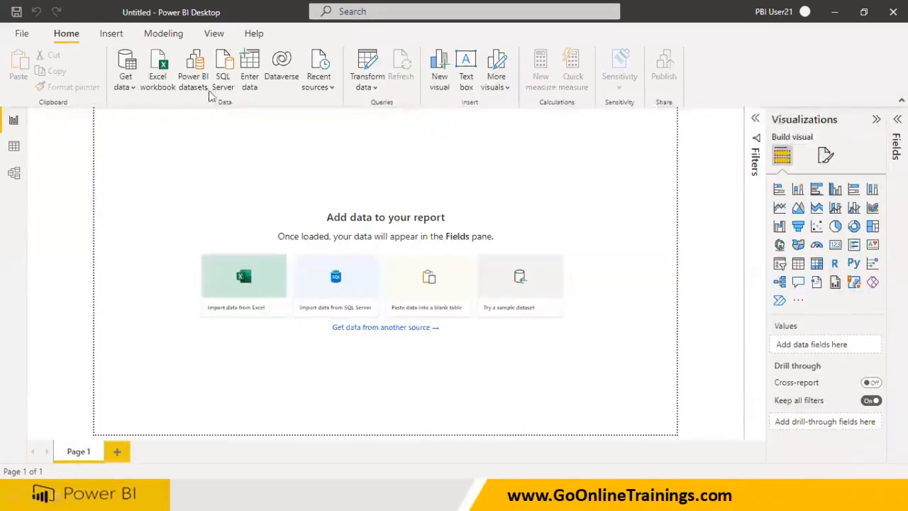
click(125, 84)
click(157, 217)
click(275, 183)
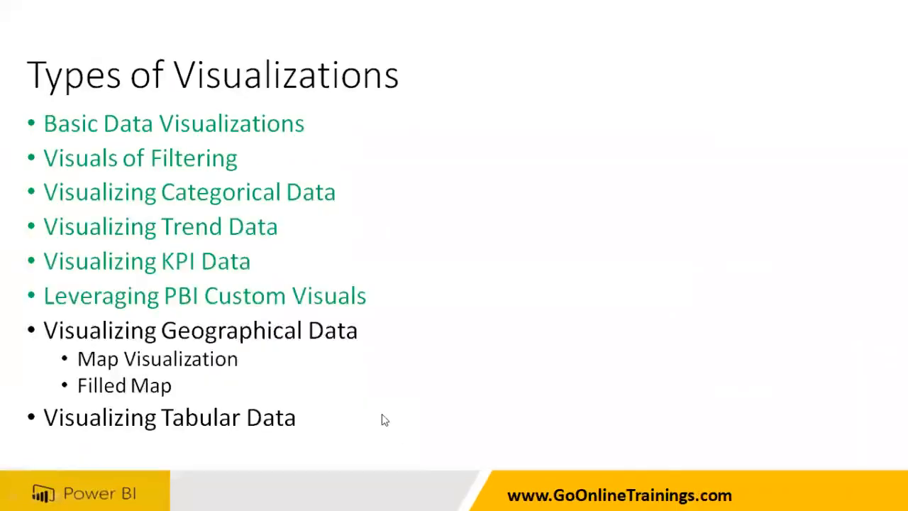
Switch back to SQL Server Management Studio and copy the database name AdventureWorksDW.
key(super)
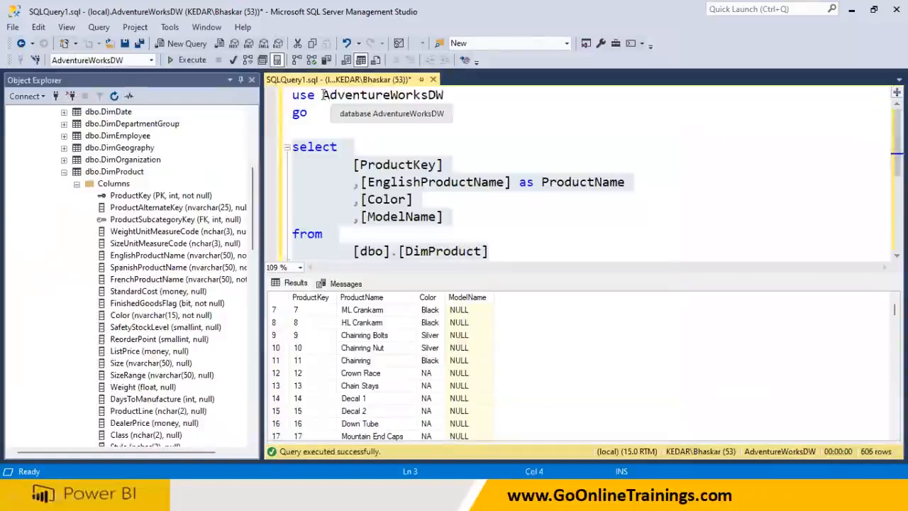
drag(323, 95, 445, 95)
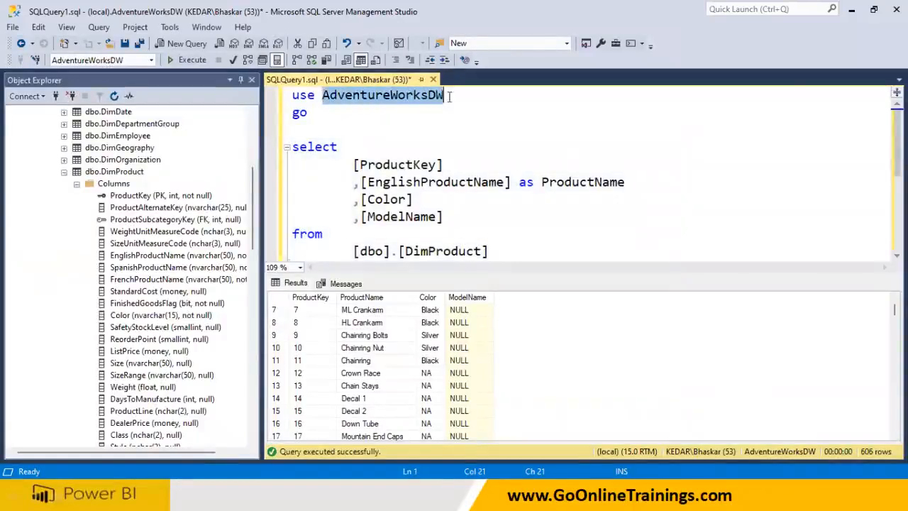
right_click(411, 95)
click(429, 124)
drag(254, 182, 259, 124)
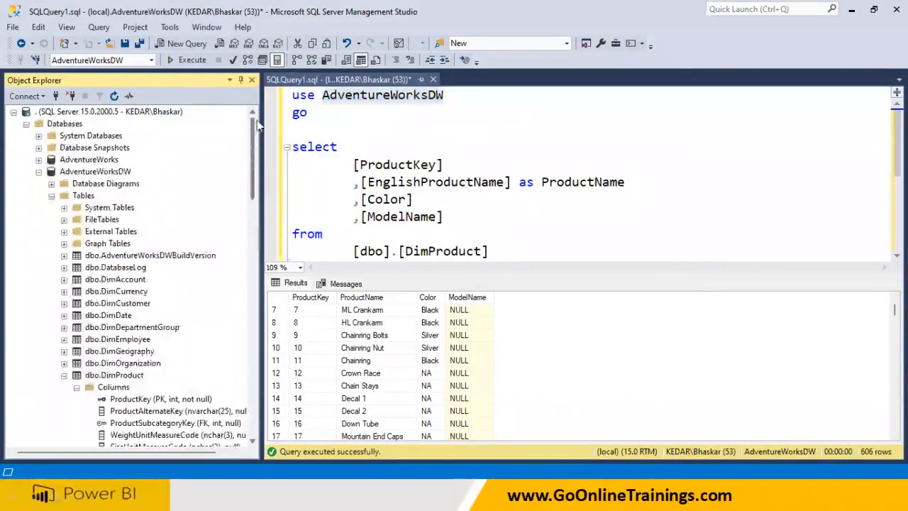
click(338, 147)
click(134, 59)
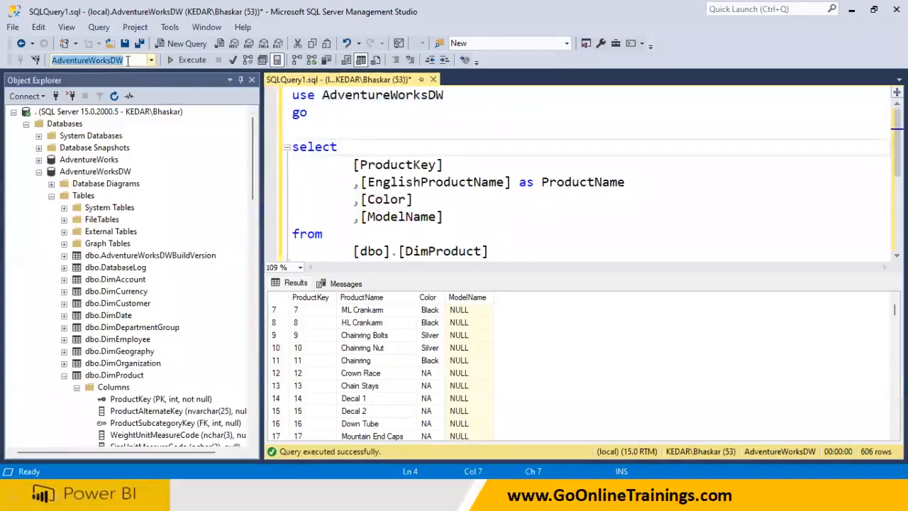
right_click(108, 64)
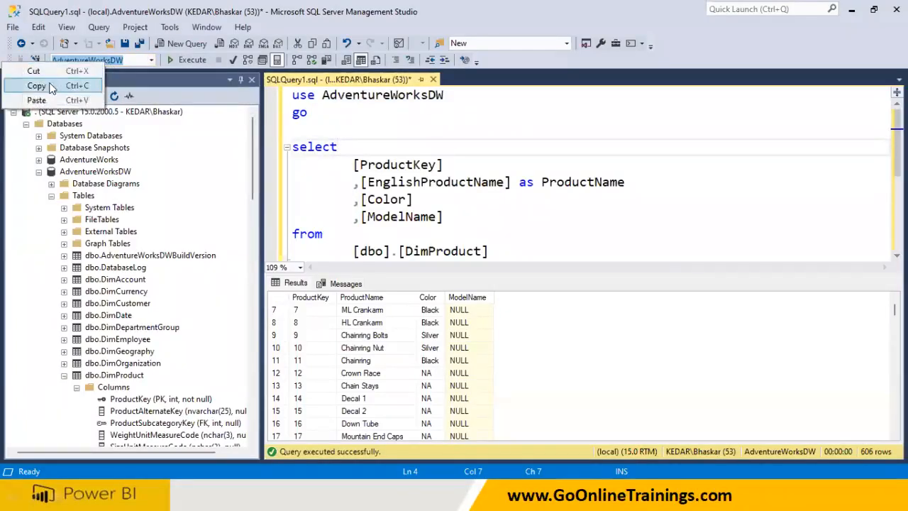
click(39, 85)
Return to Power BI Desktop, enter AdventureWorksDW as the database and connect in Import mode.
key(super)
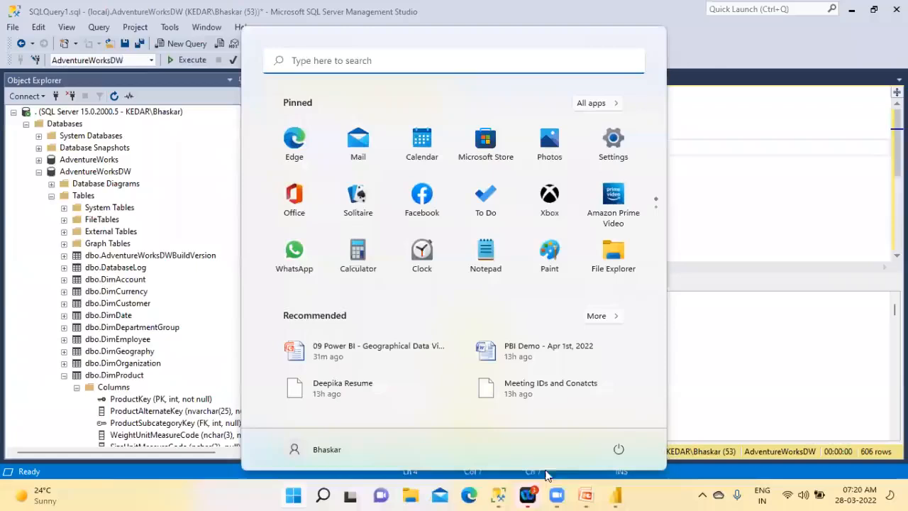
click(503, 491)
key(super)
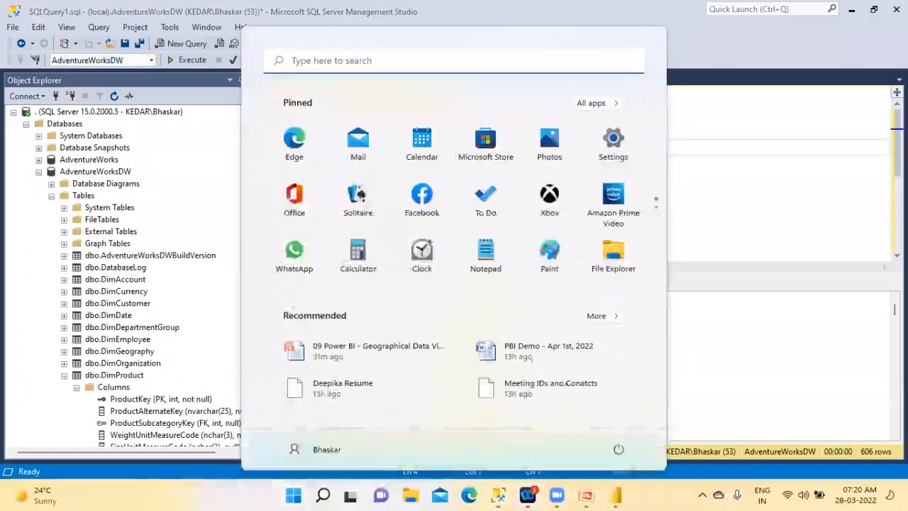
click(617, 494)
click(257, 220)
key(ctrl+v)
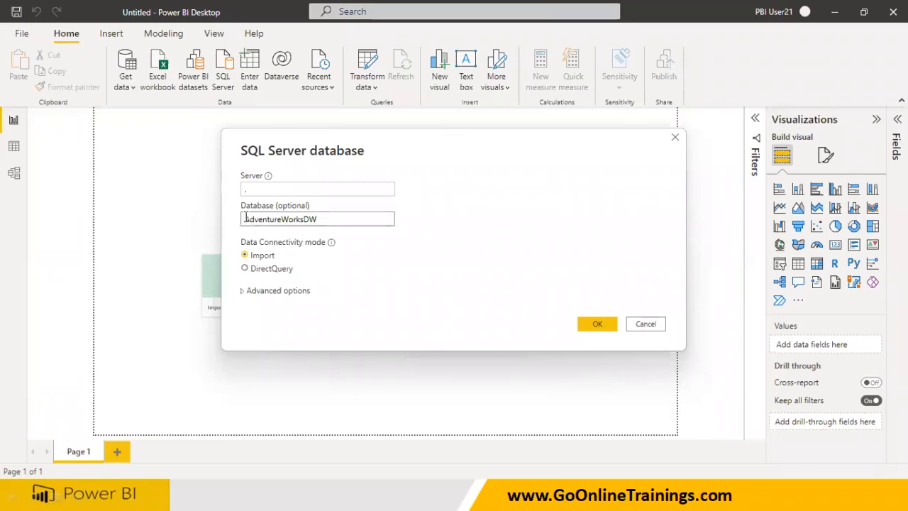
double_click(246, 219)
drag(302, 220, 324, 227)
click(586, 329)
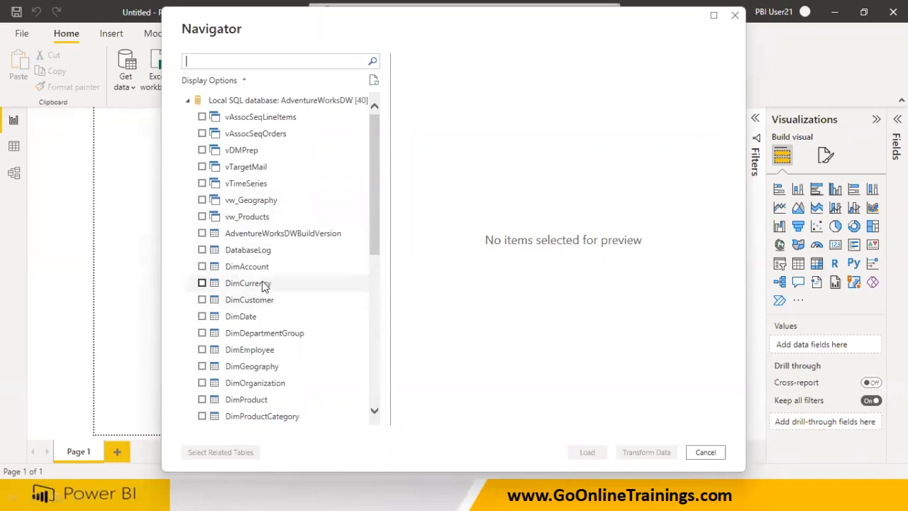
Look through the AdventureWorksDW views, tables and functions offered for import, and close the Navigator without loading anything.
scroll(261, 285, down, 4)
scroll(263, 291, down, 3)
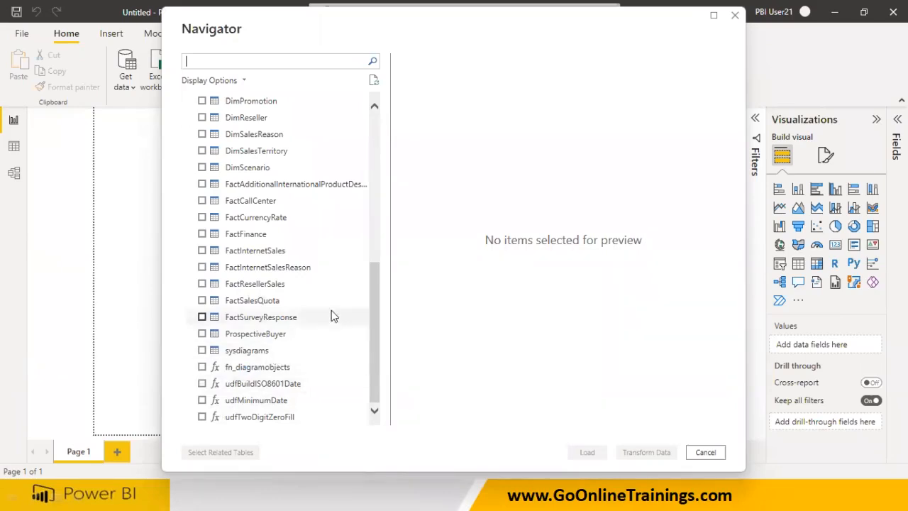
scroll(331, 310, up, 1)
scroll(331, 310, up, 6)
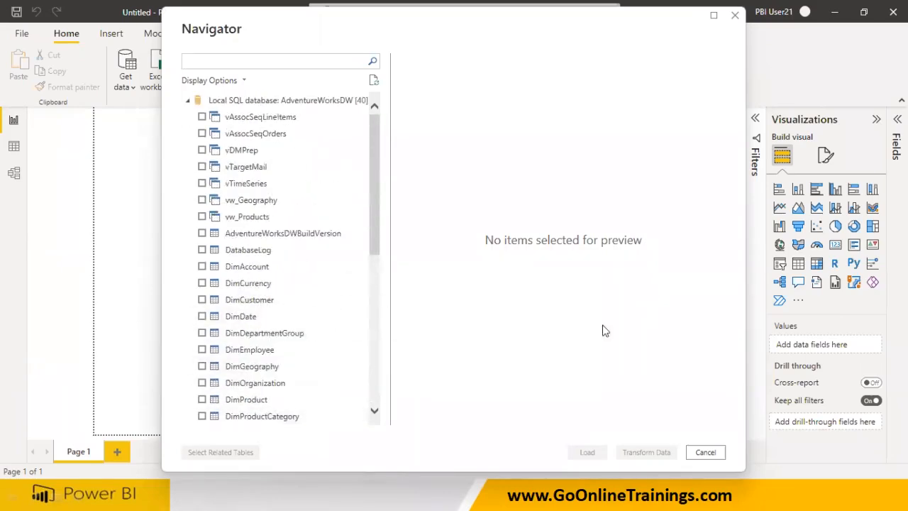
click(708, 452)
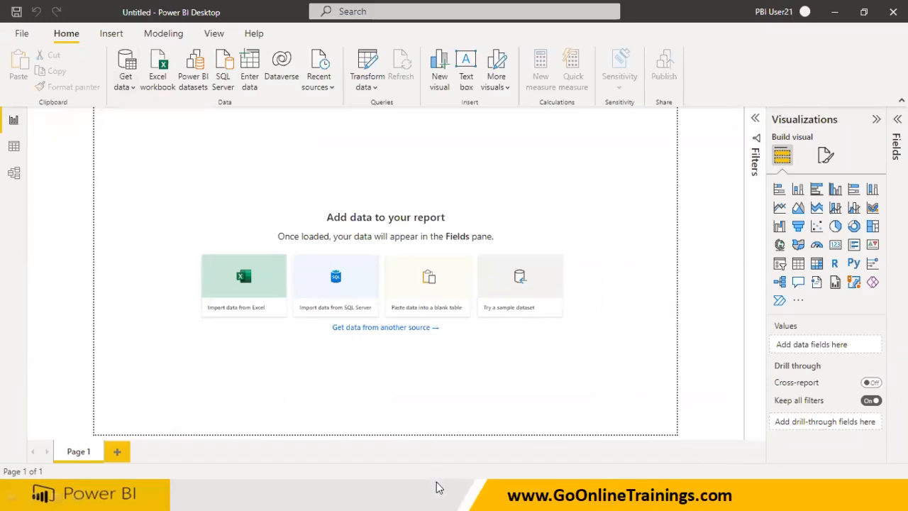
Switch to SQL Server Management Studio and copy the whole select statement on DimProduct, without the use and go lines.
key(super)
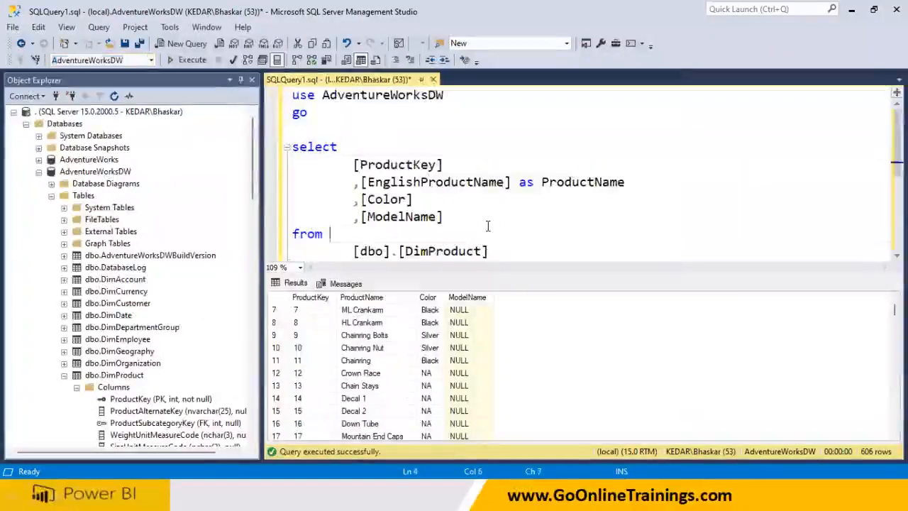
scroll(489, 227, down, 2)
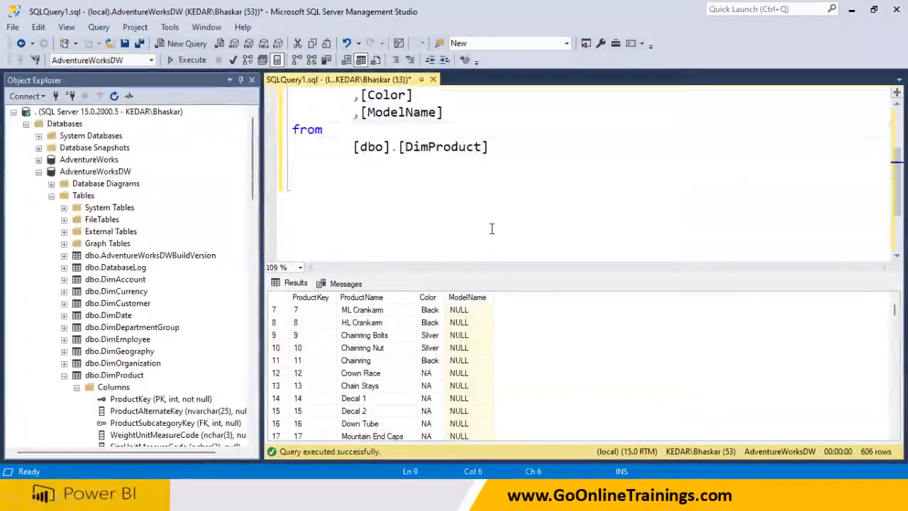
scroll(490, 227, up, 1)
drag(509, 202, 287, 95)
right_click(314, 118)
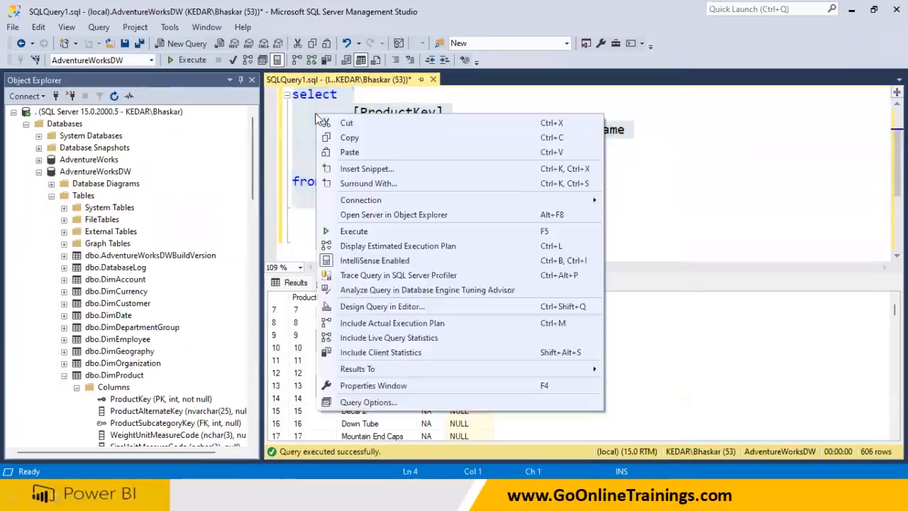
click(337, 137)
Run the selected statement and look through the ModelName values down to the later rows.
scroll(380, 224, up, 1)
click(187, 59)
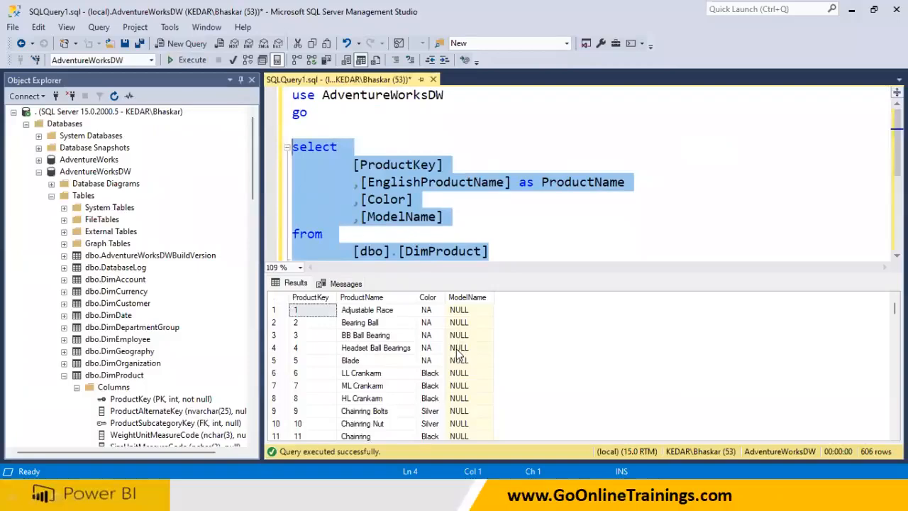
scroll(460, 352, down, 16)
drag(894, 317, 895, 407)
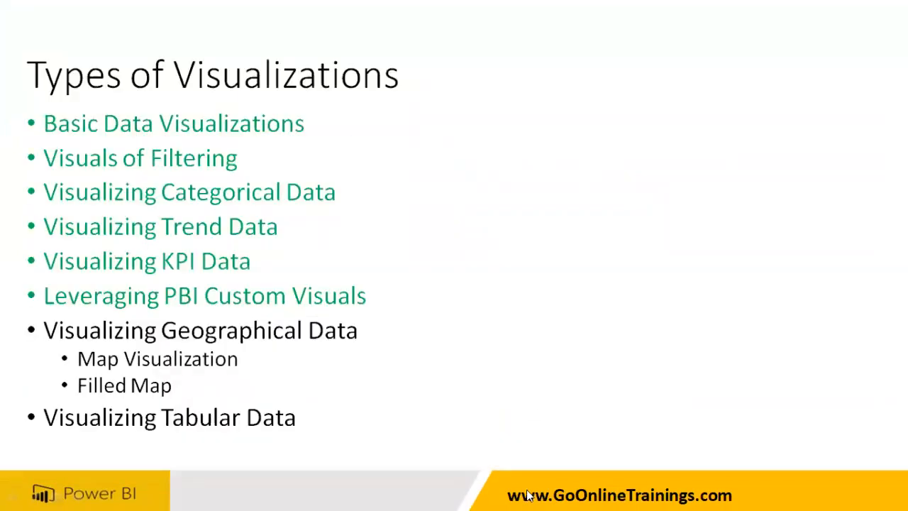
key(super)
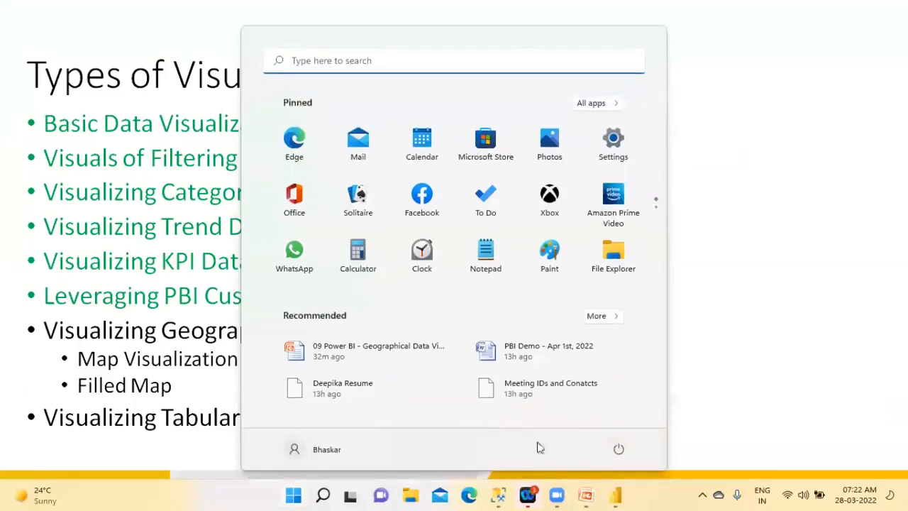
click(620, 494)
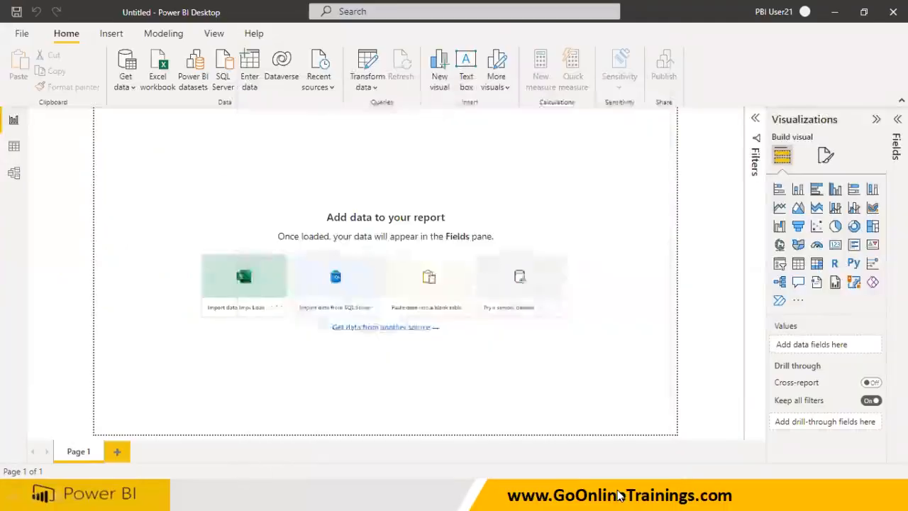
key(super)
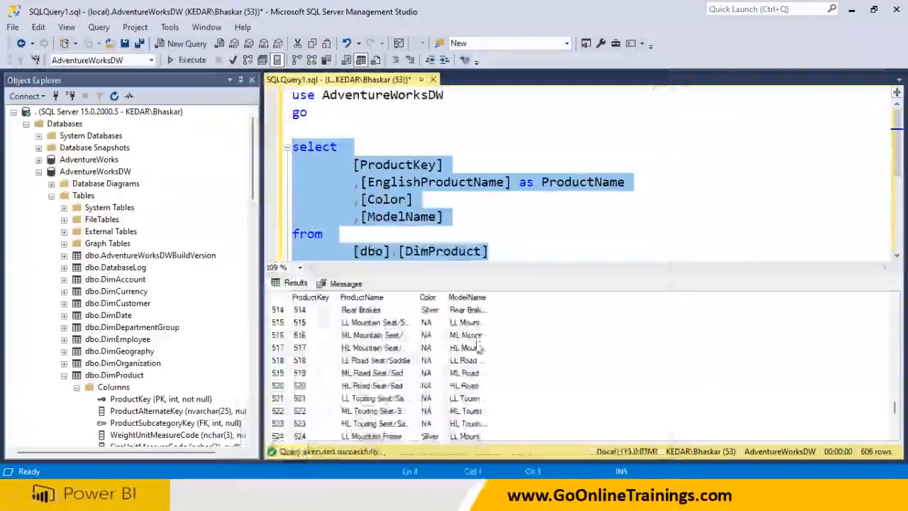
Go back up through the query results to the first row and examine its ModelName value.
click(480, 322)
scroll(481, 324, up, 18)
scroll(480, 321, up, 15)
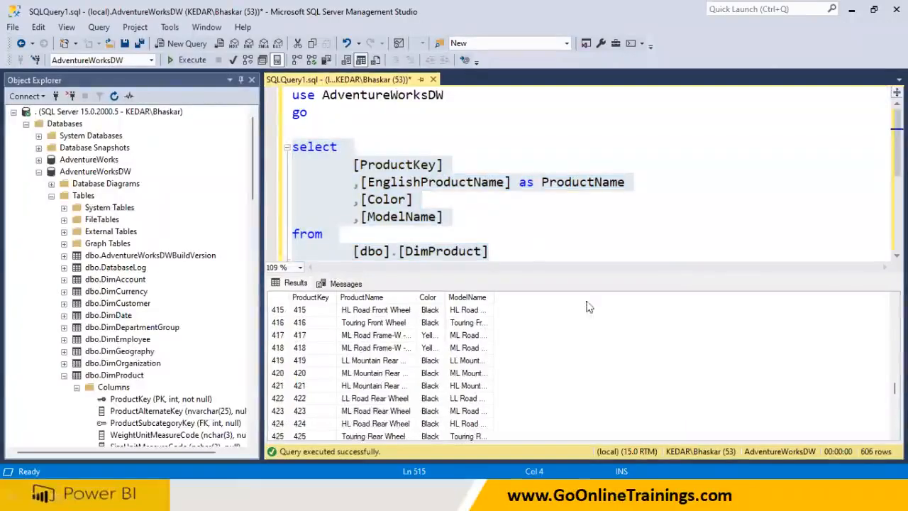
scroll(501, 309, up, 20)
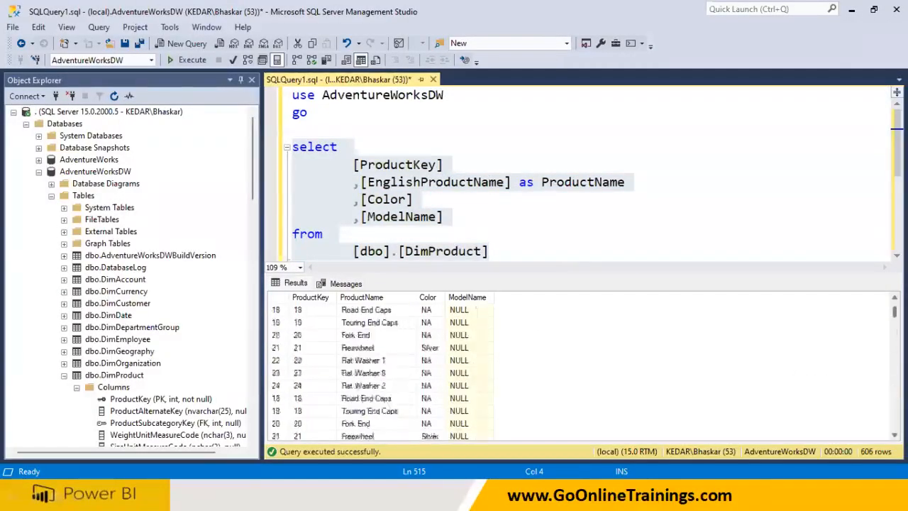
click(463, 310)
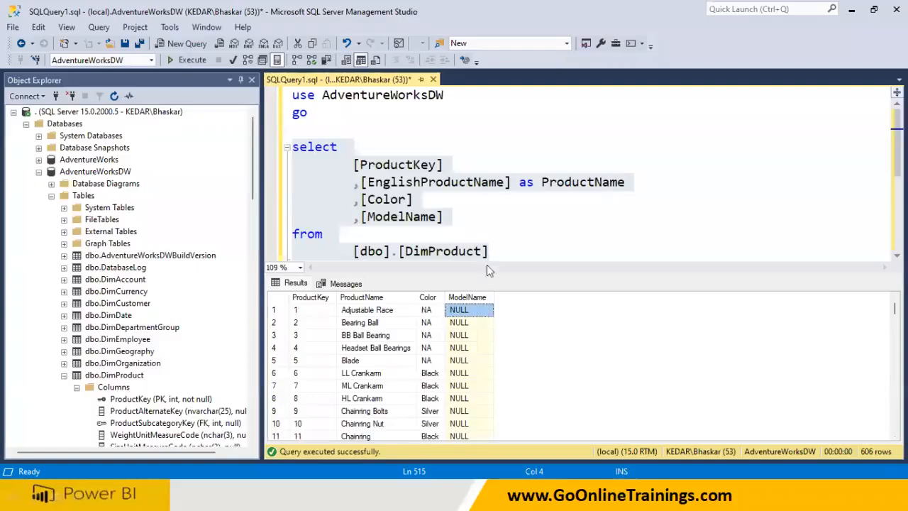
Wrap the ModelName column in the select list in isnull with 'N/A' as the replacement value.
click(390, 241)
click(361, 216)
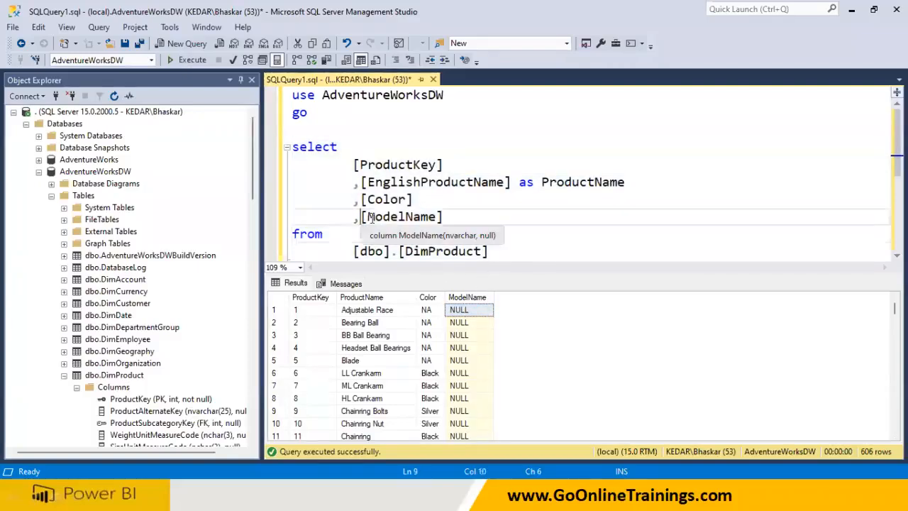
text(isnull)
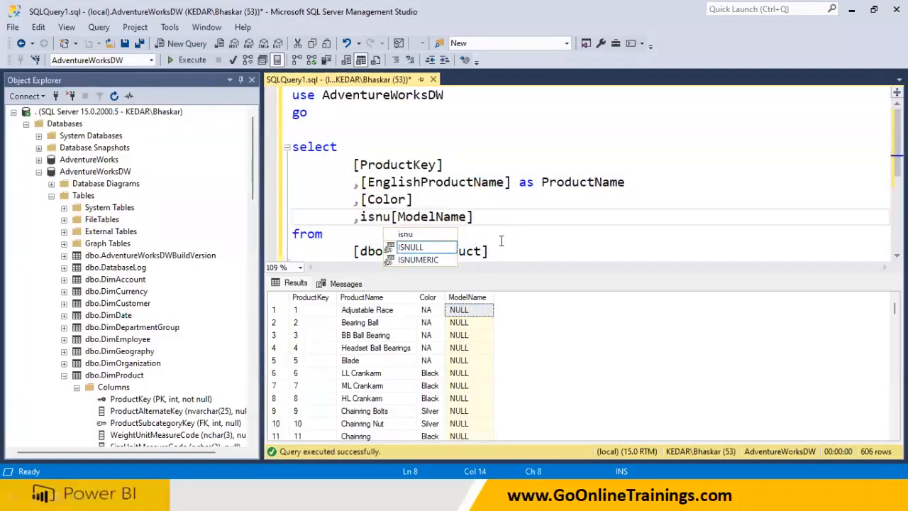
text(()
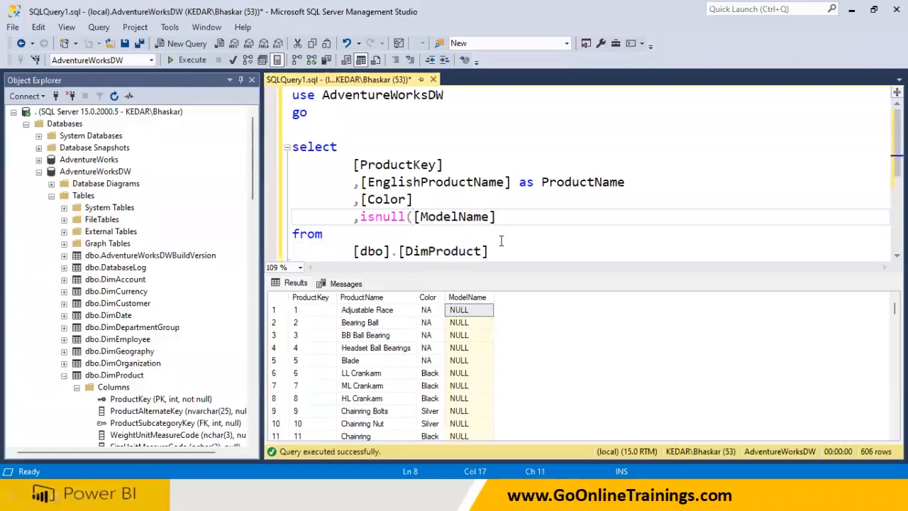
click(525, 218)
text(, '')
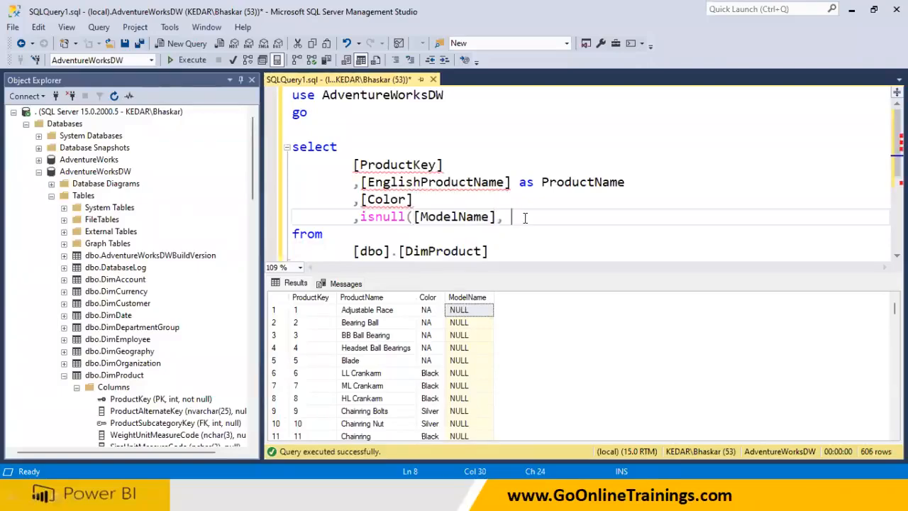
text(N)
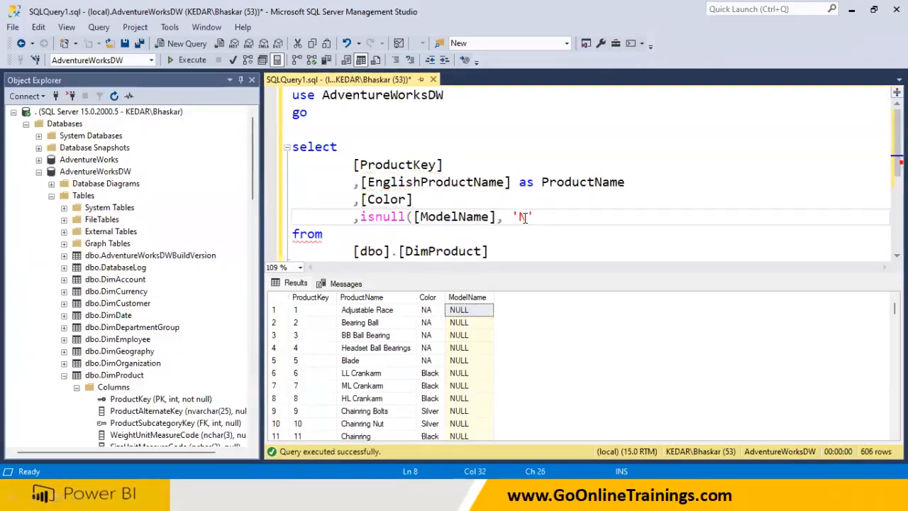
text(/A)
key(End)
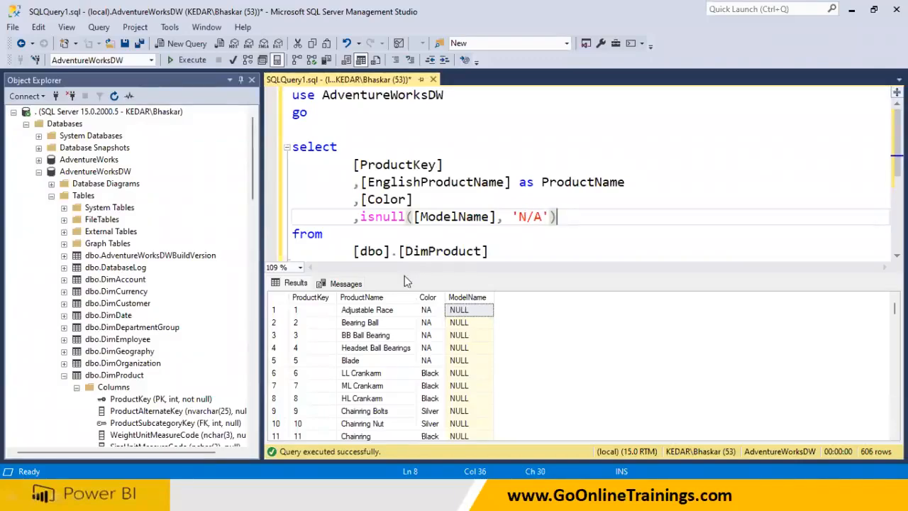
Run the edited select statement and check the model column in the first rows.
drag(488, 251, 195, 79)
key(F5)
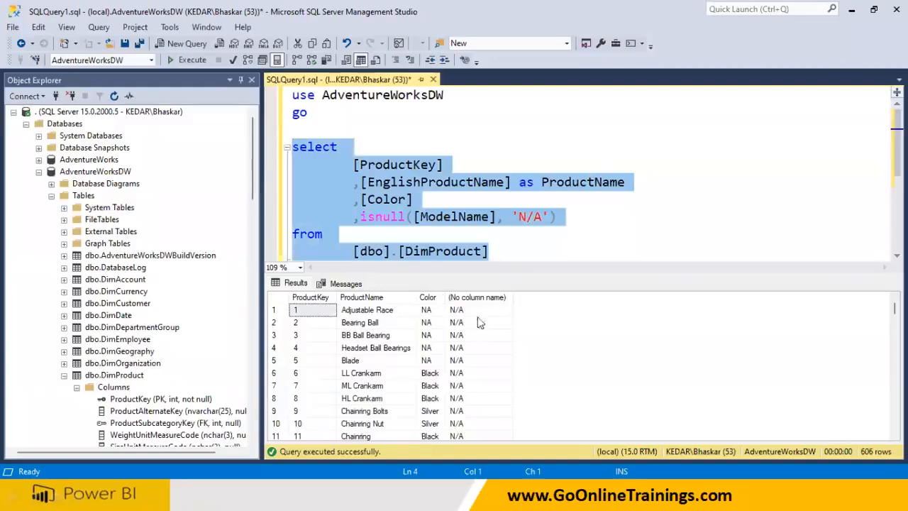
drag(478, 312, 485, 335)
Alias the isnull expression on the ModelName column as ModelName in the select list.
click(571, 216)
text(as)
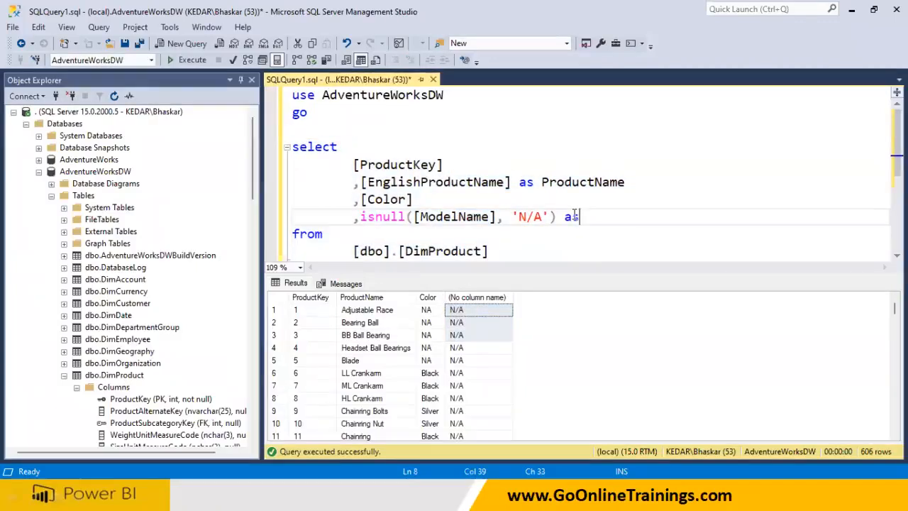
click(419, 217)
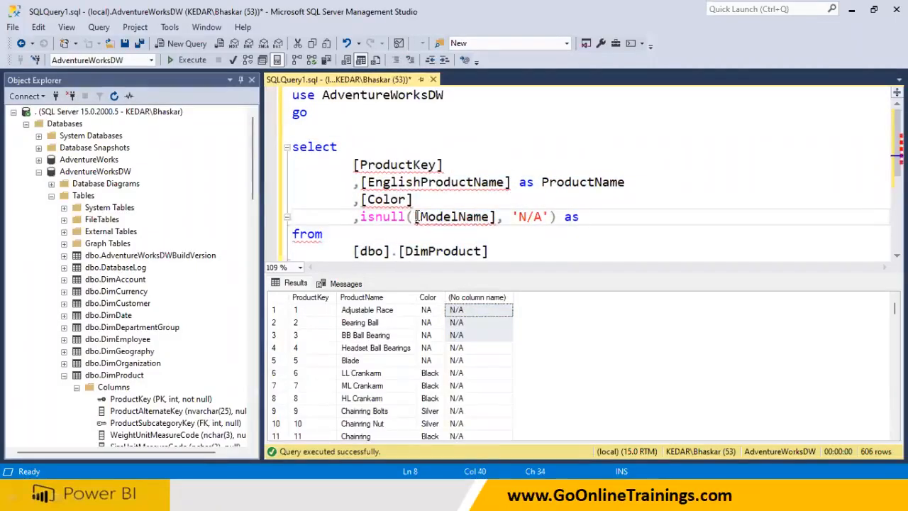
drag(426, 217, 489, 218)
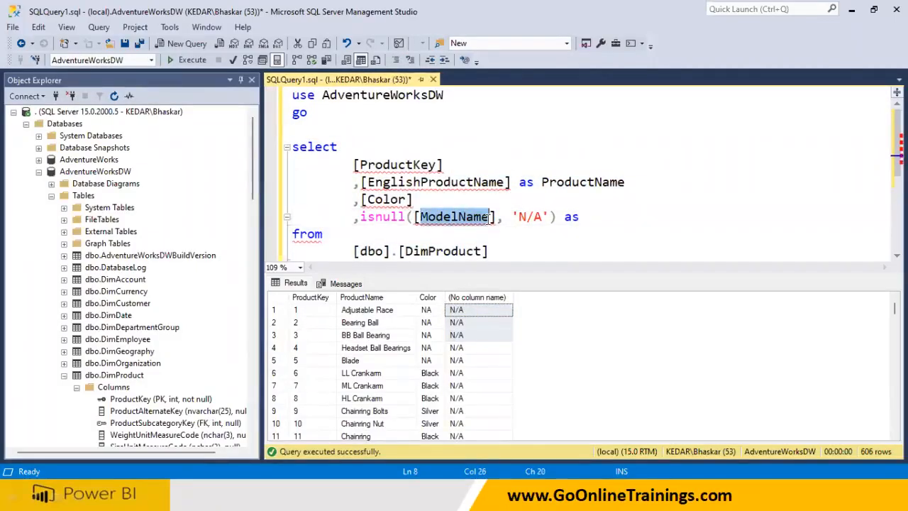
key(ctrl+c)
click(592, 216)
key(ctrl+v)
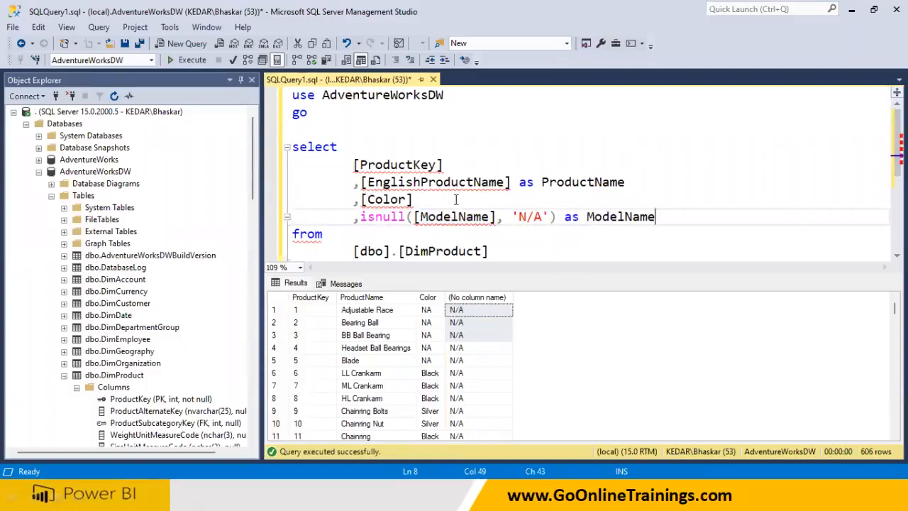
Run the select statement with the new alias and check the ModelName column in the results.
key(ctrl+r)
drag(495, 253, 293, 129)
click(187, 60)
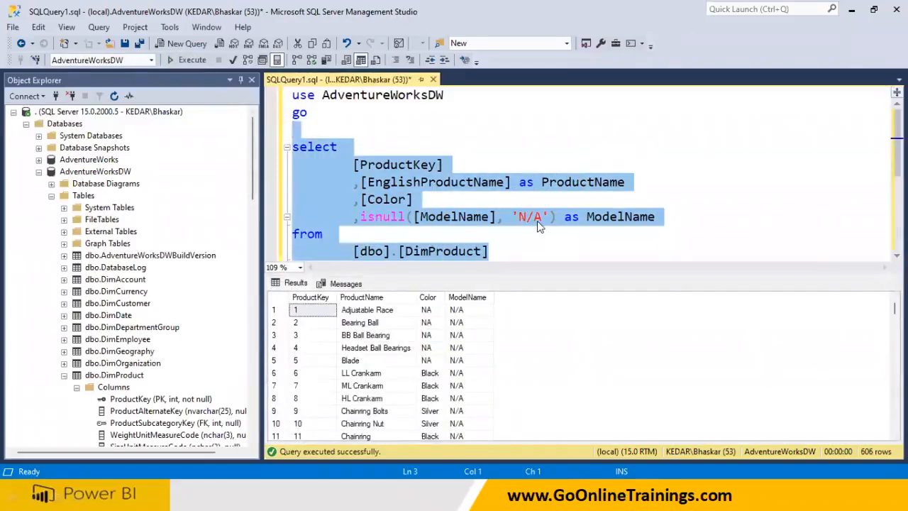
mouse_move(895, 308)
mouse_down()
mouse_move(895, 366)
mouse_move(888, 305)
mouse_up()
drag(491, 297, 504, 299)
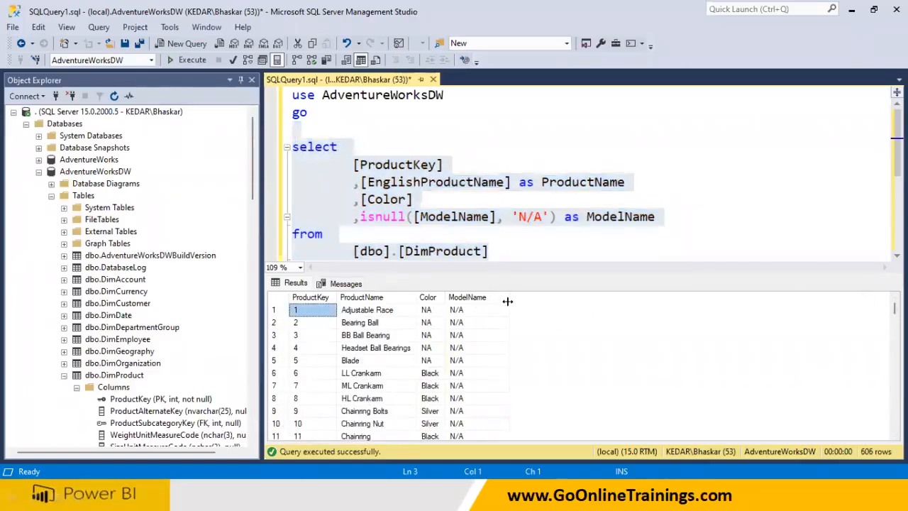
click(497, 251)
drag(498, 250, 293, 149)
scroll(351, 207, down, 2)
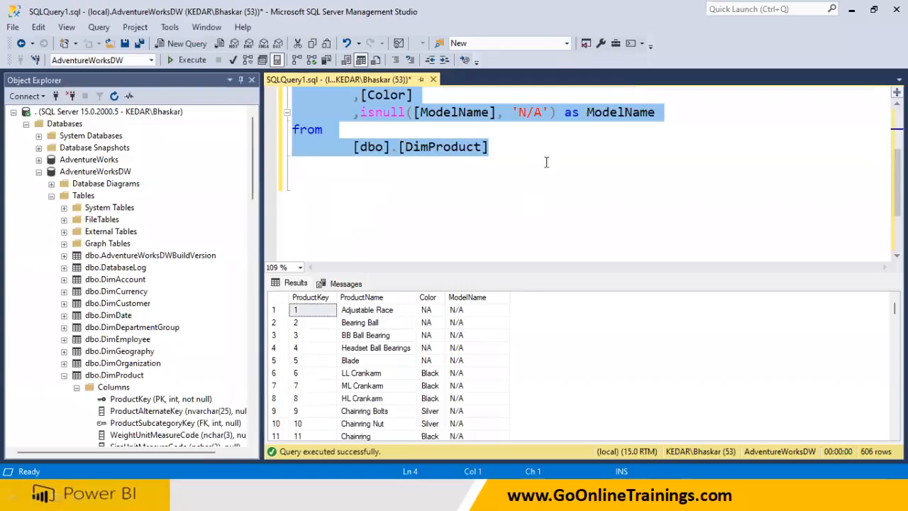
click(530, 129)
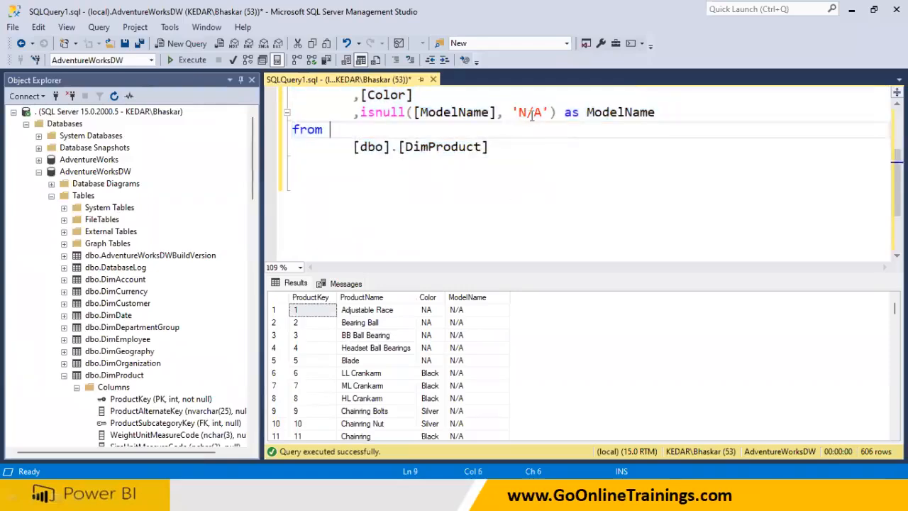
click(527, 113)
key(Delete)
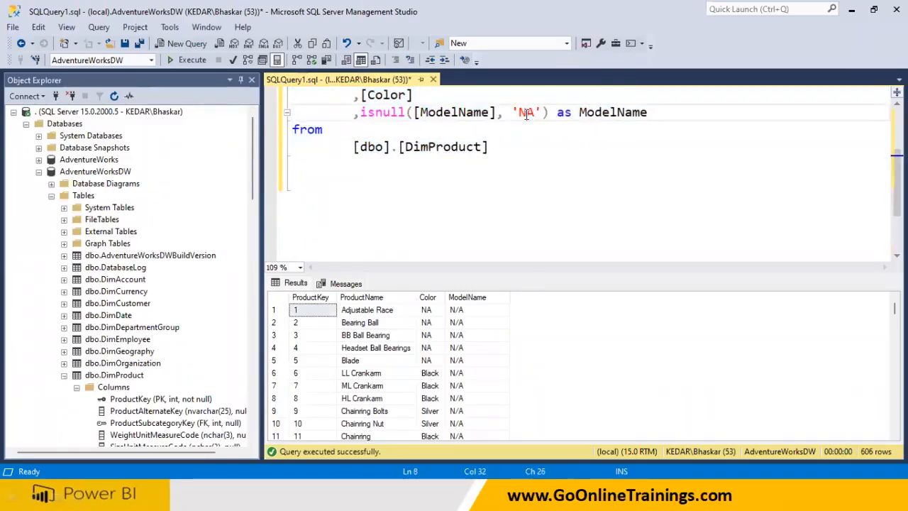
key(Delete)
text(o)
key(BackSpace)
key(BackSpace)
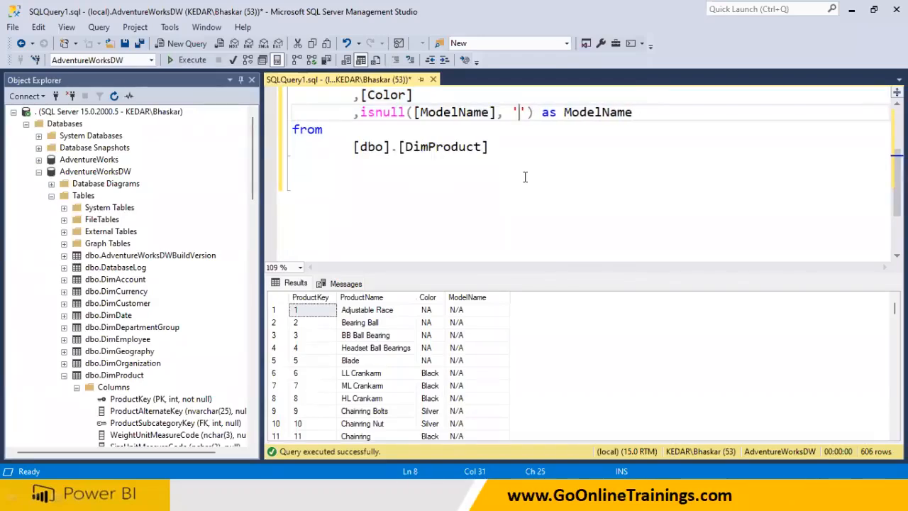
text(n/a)
key(BackSpace)
key(BackSpace)
key(BackSpace)
text(N/A)
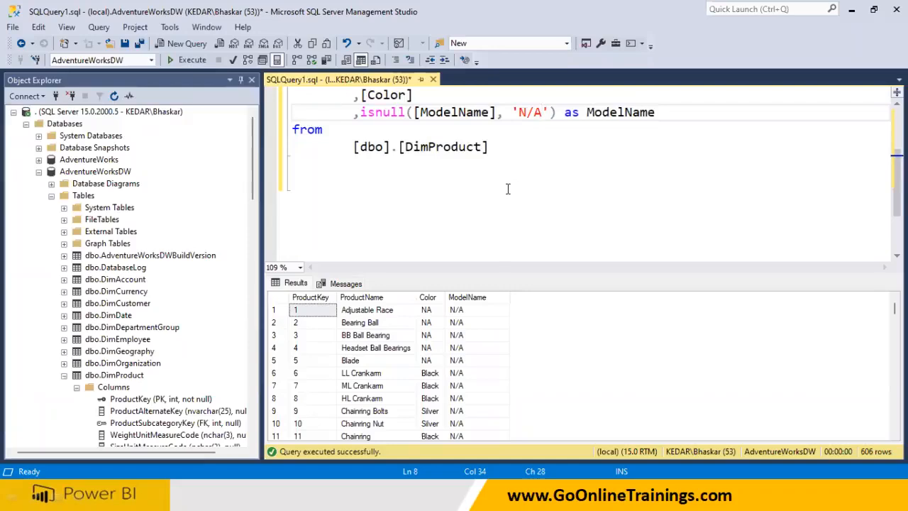
Change the isnull replacement value for ModelName to 'No Model'.
drag(517, 113, 543, 112)
text(No Md)
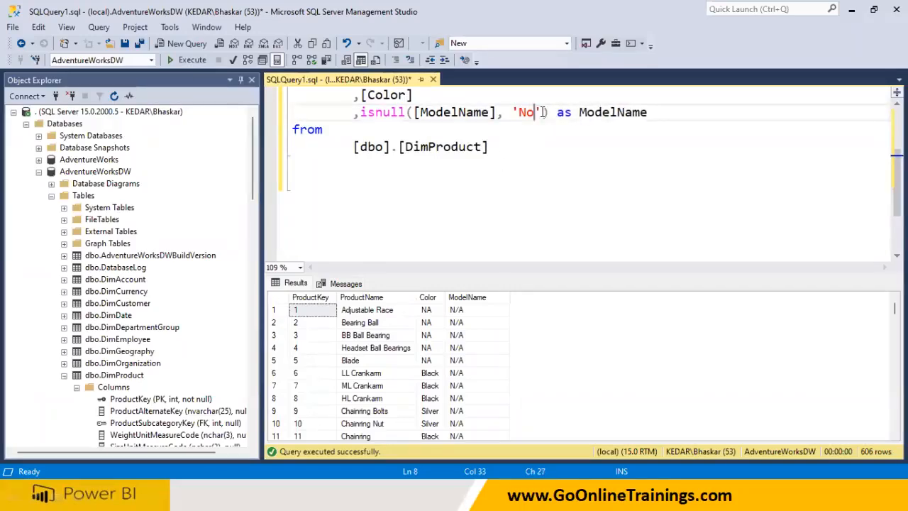
key(BackSpace)
key(BackSpace)
text(Model)
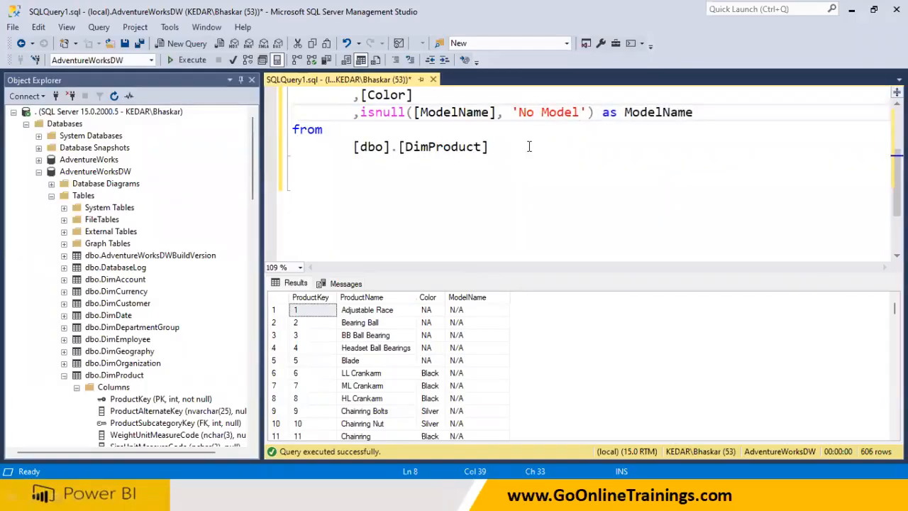
Run the edited select statement and examine the ModelName values in the first result rows.
scroll(489, 236, up, 1)
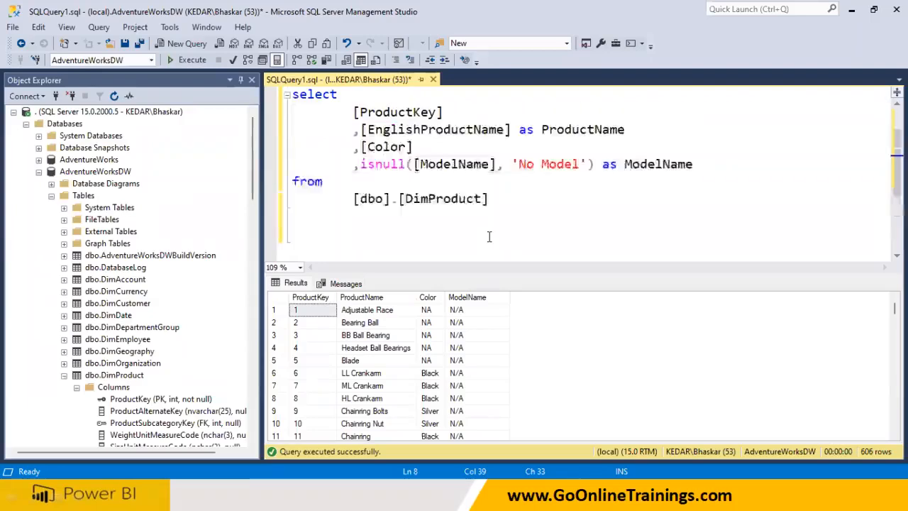
drag(488, 200, 231, 97)
click(191, 61)
click(474, 336)
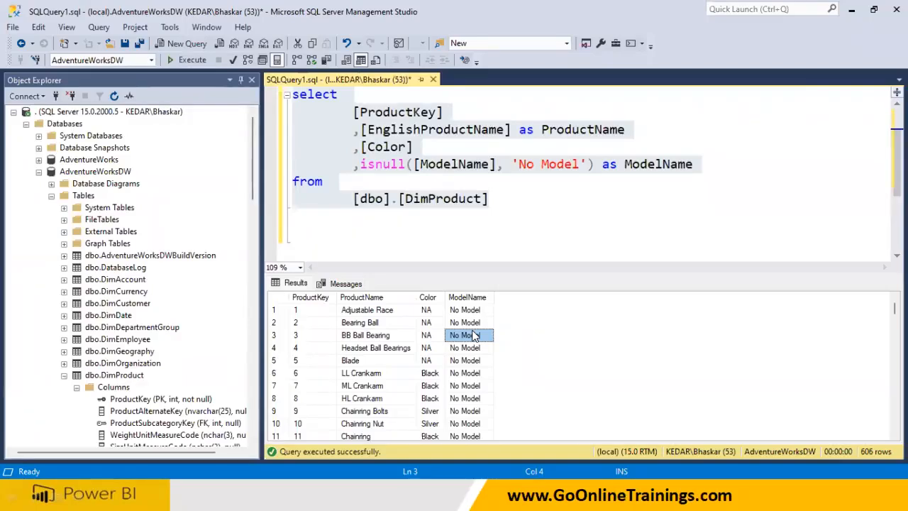
click(479, 298)
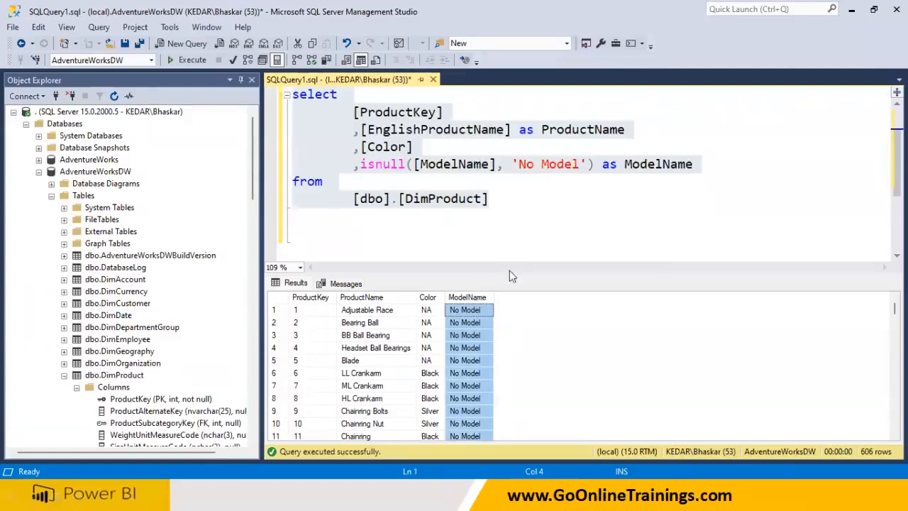
click(468, 348)
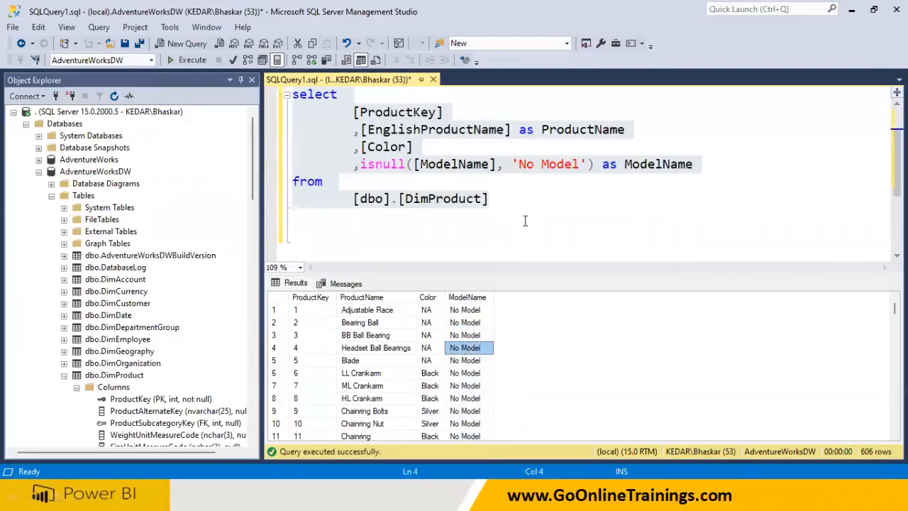
Rerun the whole select statement on DimProduct and copy its text to the clipboard.
click(529, 164)
drag(576, 164, 580, 174)
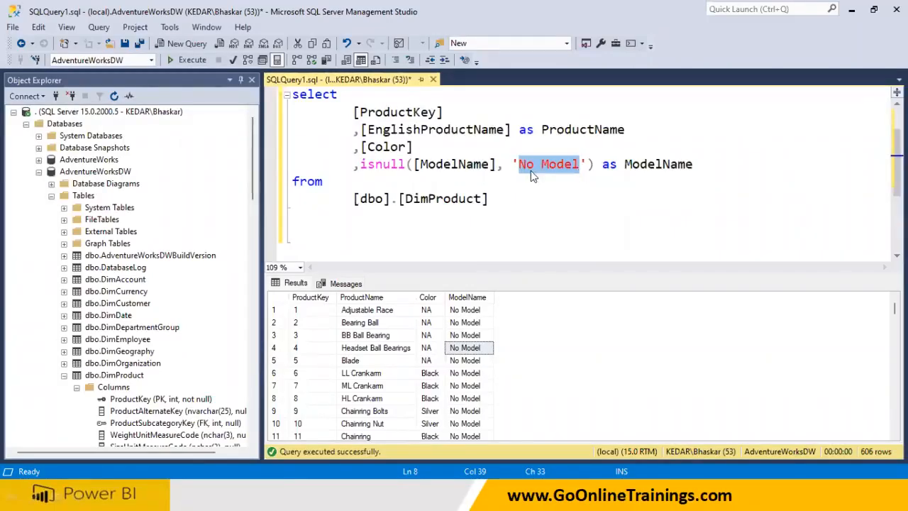
drag(489, 201, 286, 92)
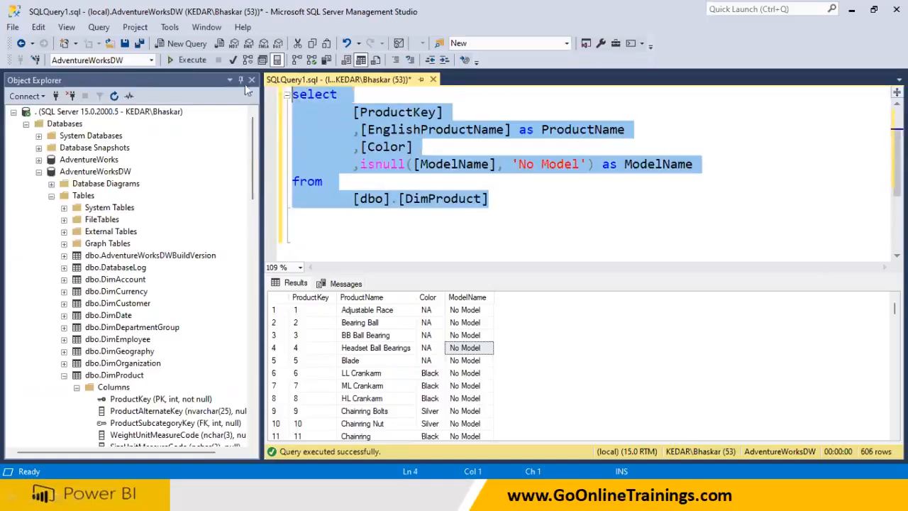
click(188, 60)
right_click(372, 149)
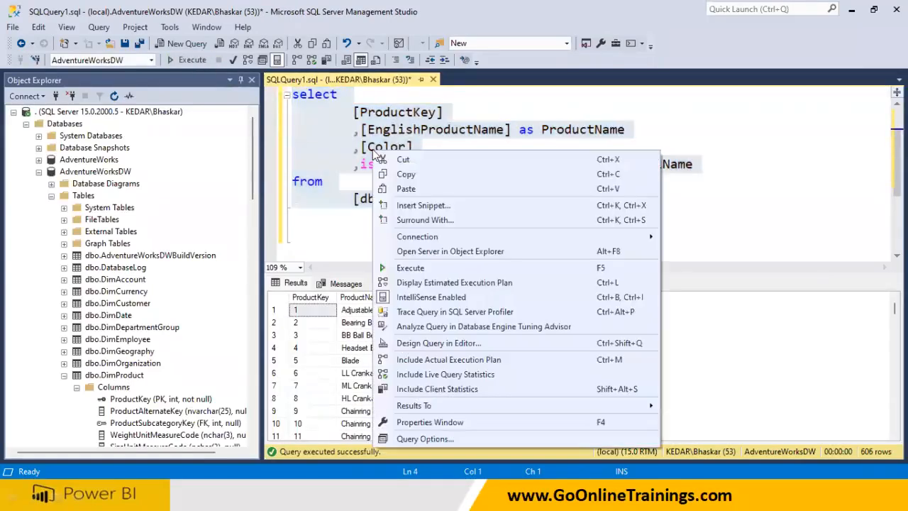
click(402, 175)
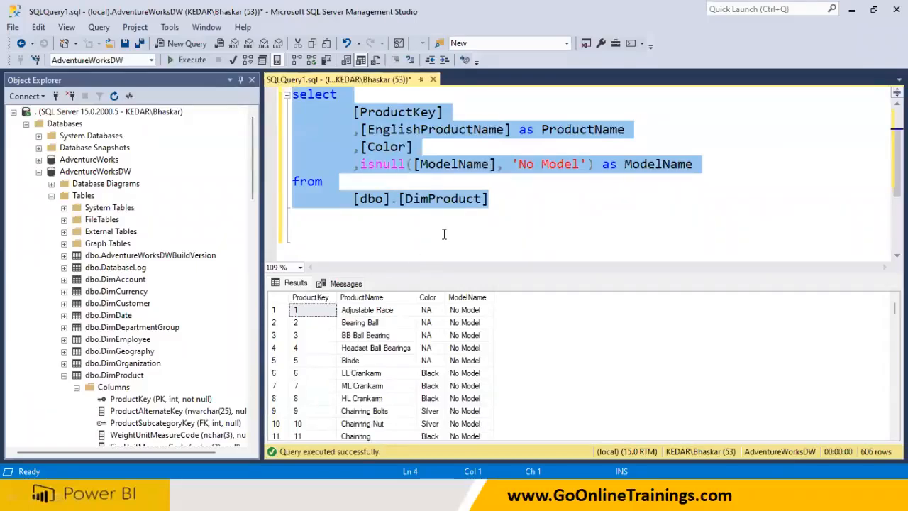
scroll(444, 234, up, 1)
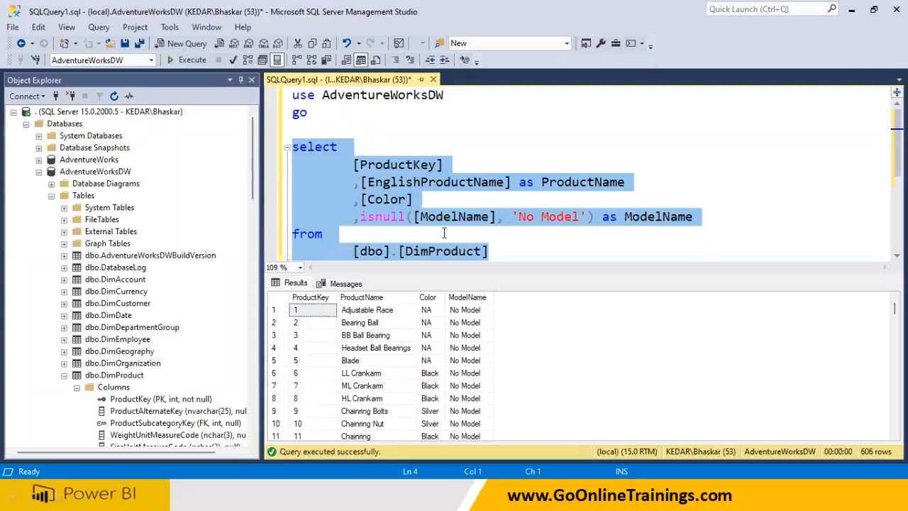
right_click(361, 184)
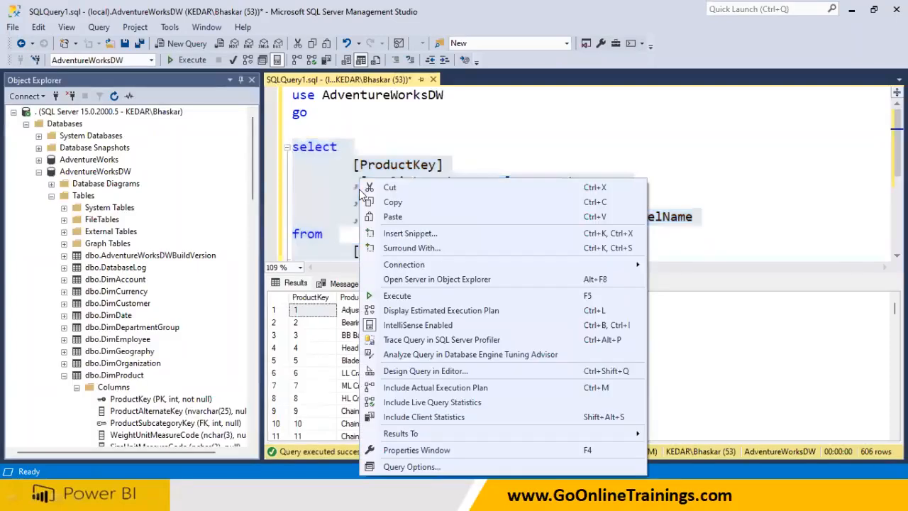
click(383, 209)
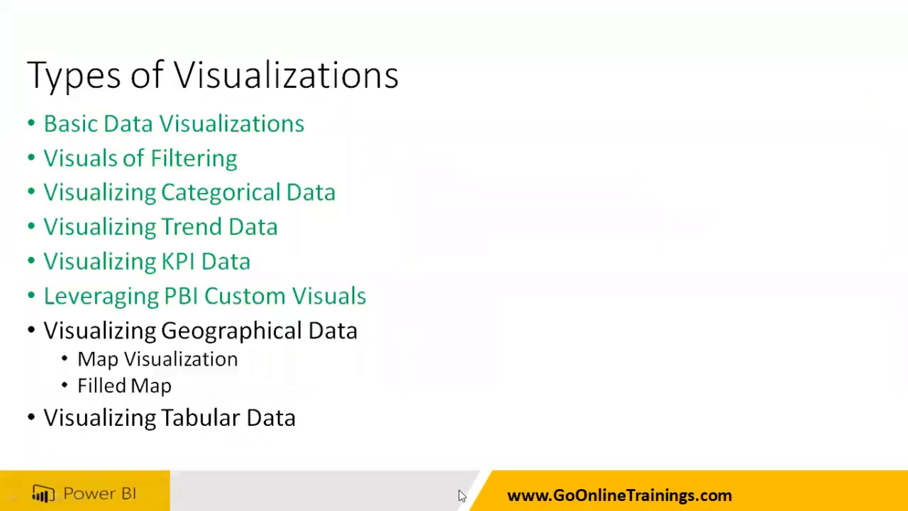
Switch to Power BI Desktop and start a SQL Server database connection with "." as the server.
key(super)
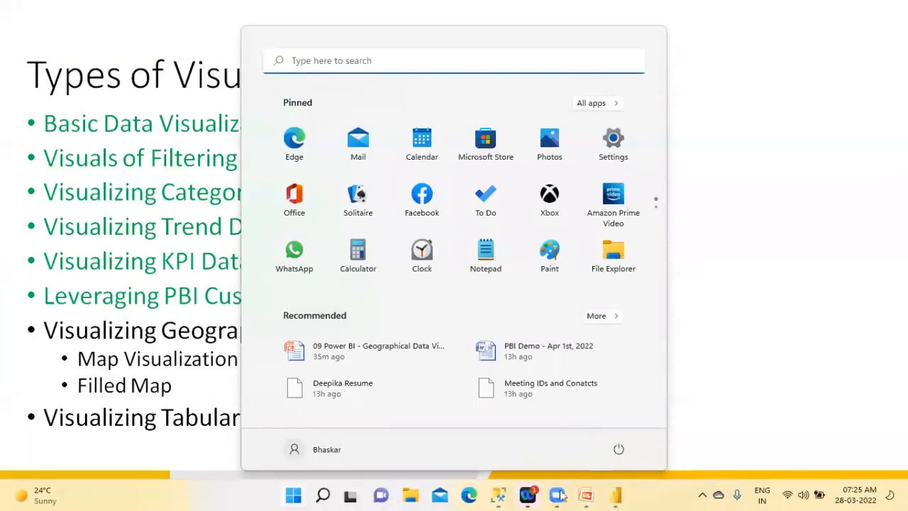
click(618, 495)
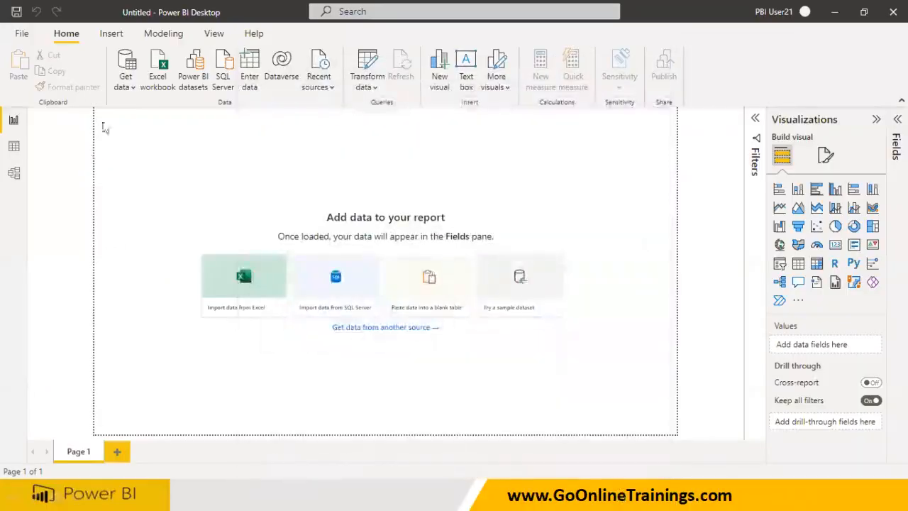
click(130, 86)
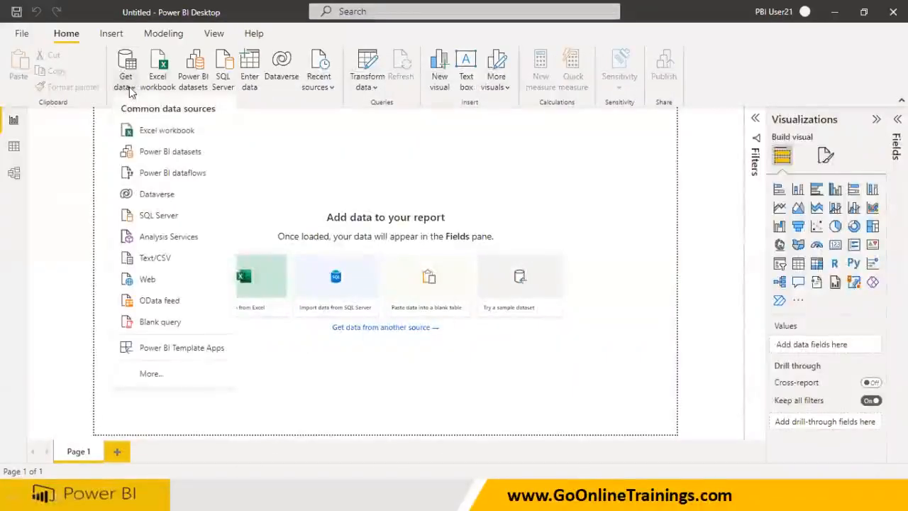
click(153, 215)
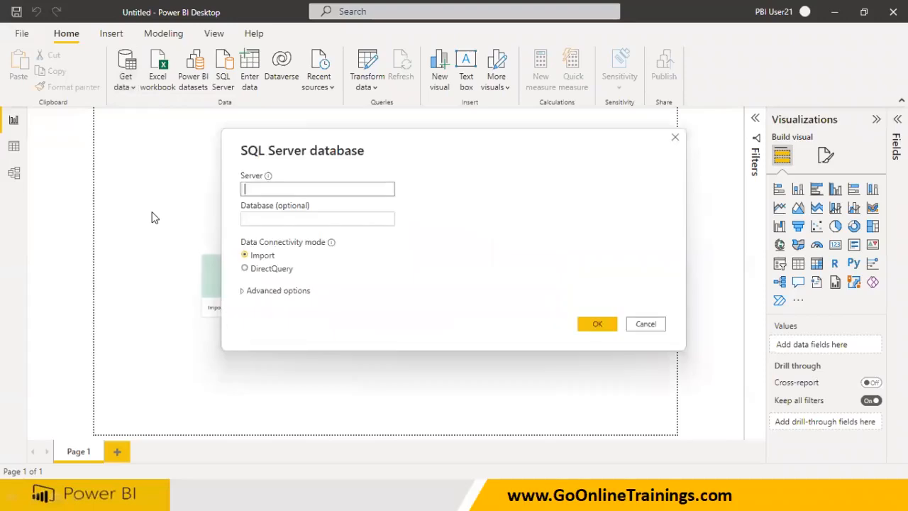
text(.)
click(264, 216)
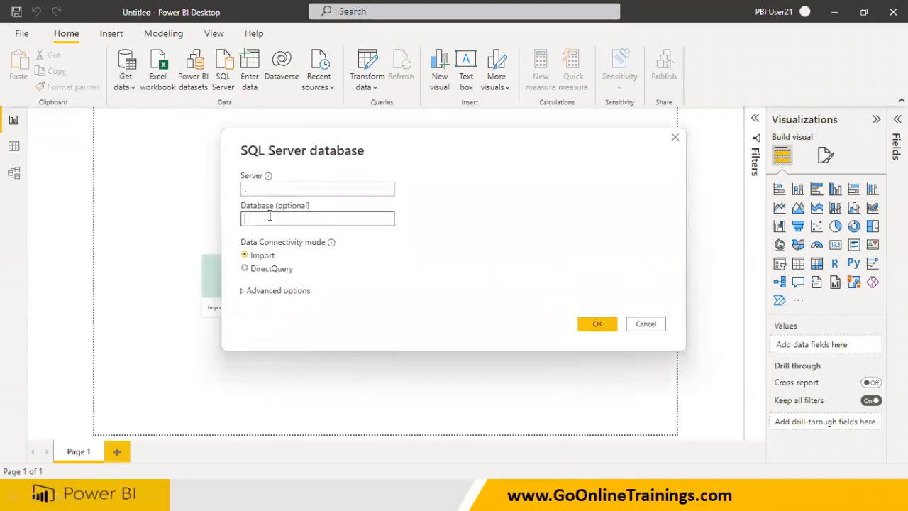
text(ade)
key(BackSpace)
key(BackSpace)
key(BackSpace)
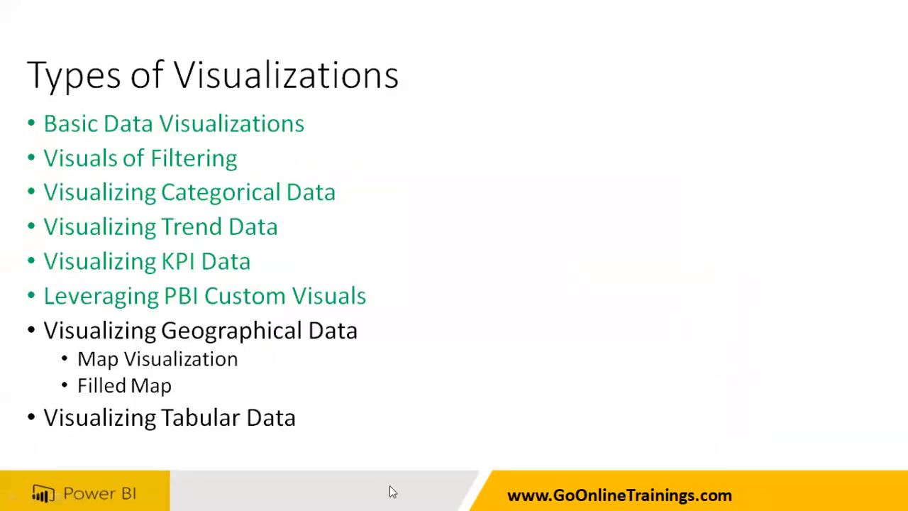
Copy the database name AdventureWorksDW from the query in SQL Server Management Studio into the database setting of the Power BI Desktop connection.
key(super)
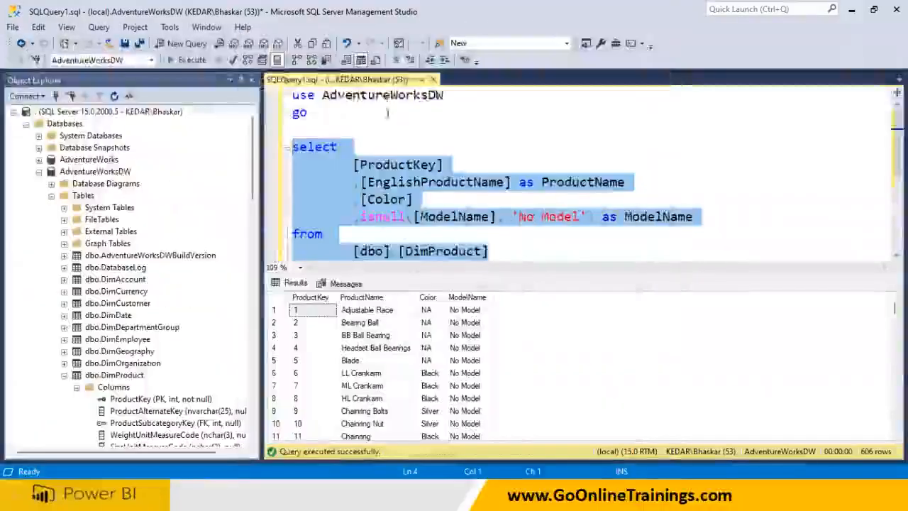
double_click(383, 99)
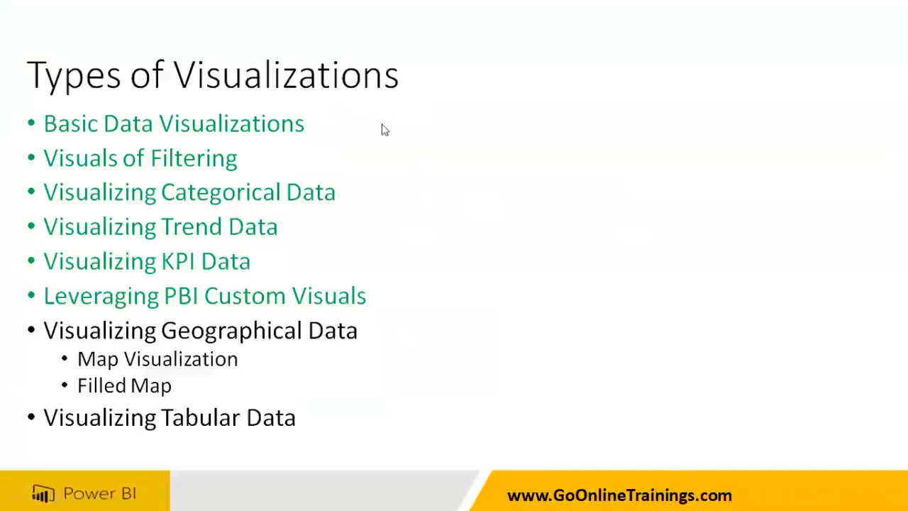
key(super)
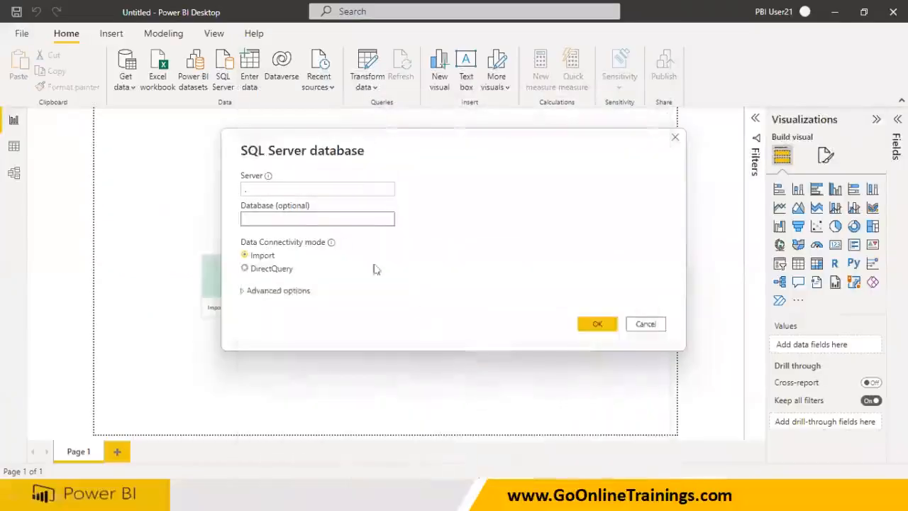
click(294, 221)
key(ctrl+v)
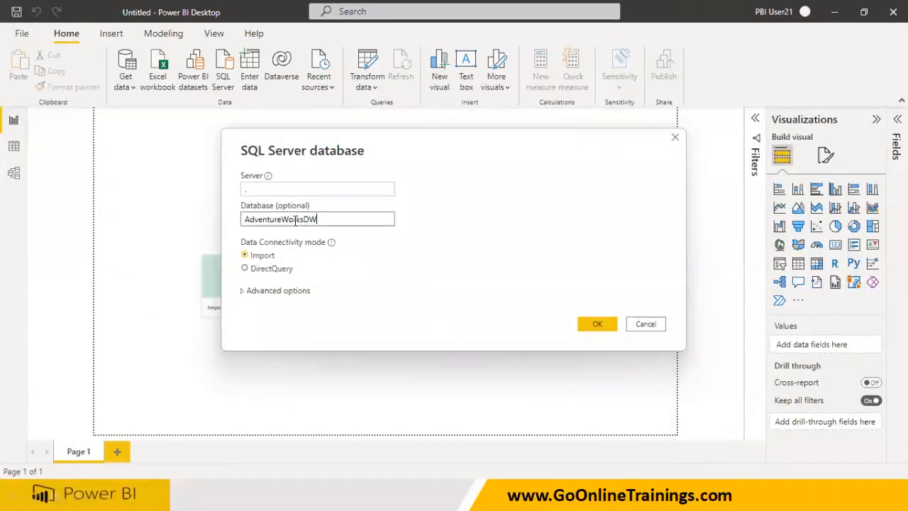
Expand the connection's advanced options, switch to SQL Server Management Studio and copy the whole select statement on DimProduct.
click(241, 290)
click(254, 282)
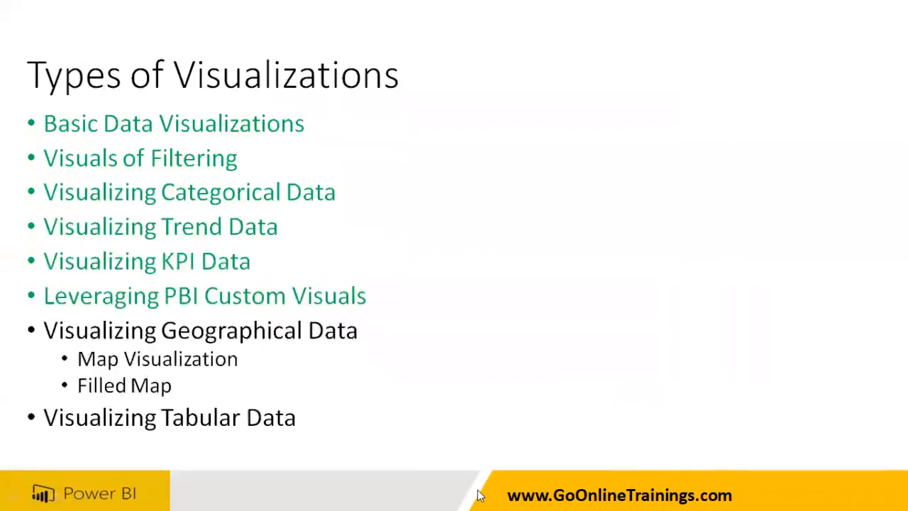
key(super)
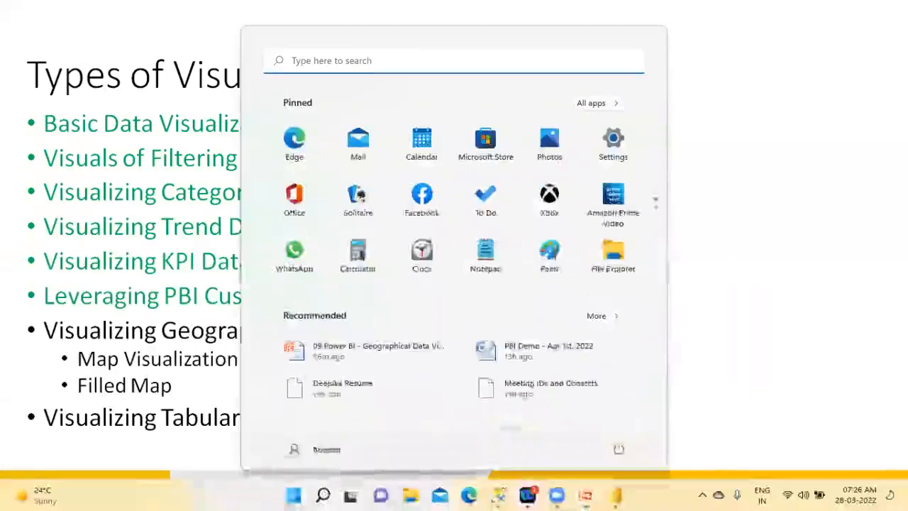
click(500, 495)
drag(292, 147, 324, 200)
scroll(330, 211, down, 1)
shift+click(498, 204)
key(ctrl+c)
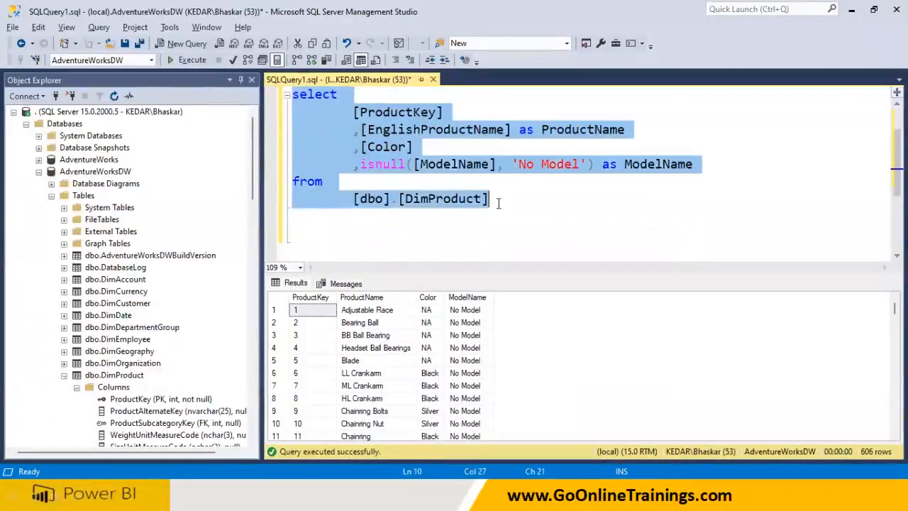
Switch back to Power BI Desktop and enter the copied select statement as the connection's SQL statement.
key(alt+Tab)
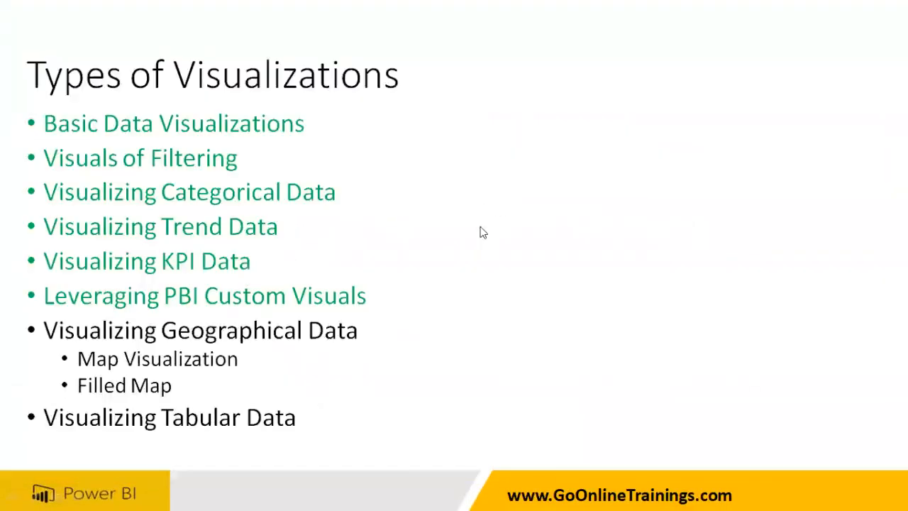
key(super)
click(617, 494)
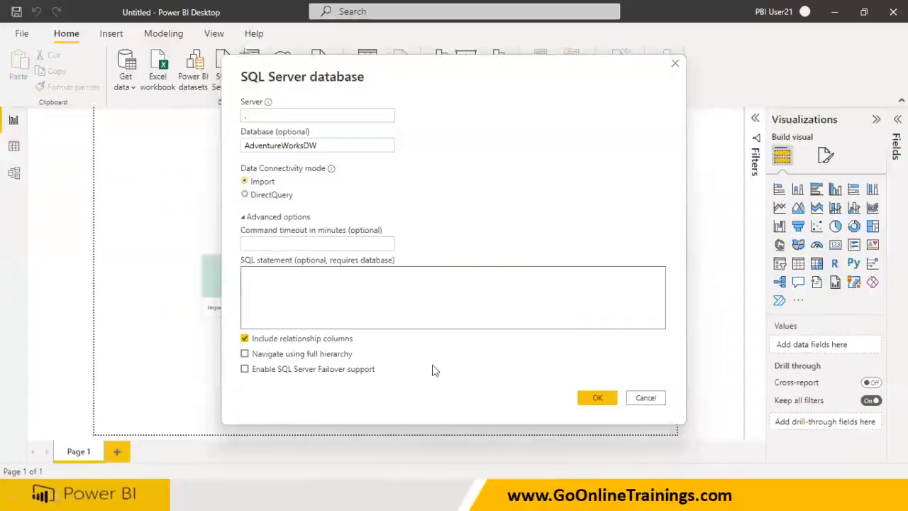
key(ctrl+v)
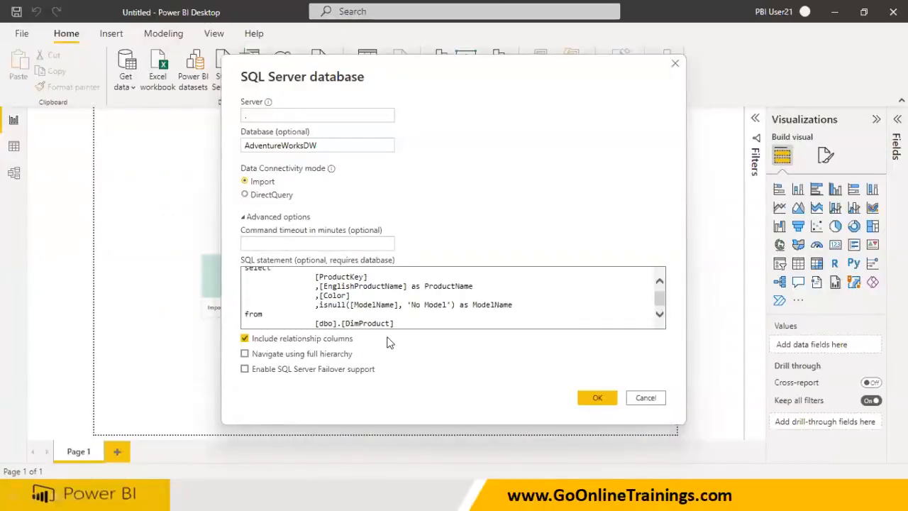
scroll(283, 295, up, 1)
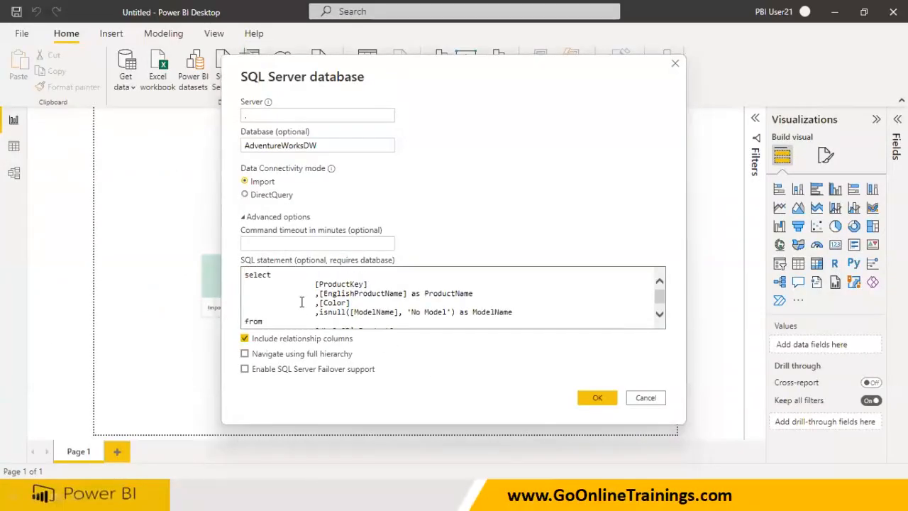
Connect to the AdventureWorksDW database and select the DimGeography and FactInternetSales tables for import.
click(598, 403)
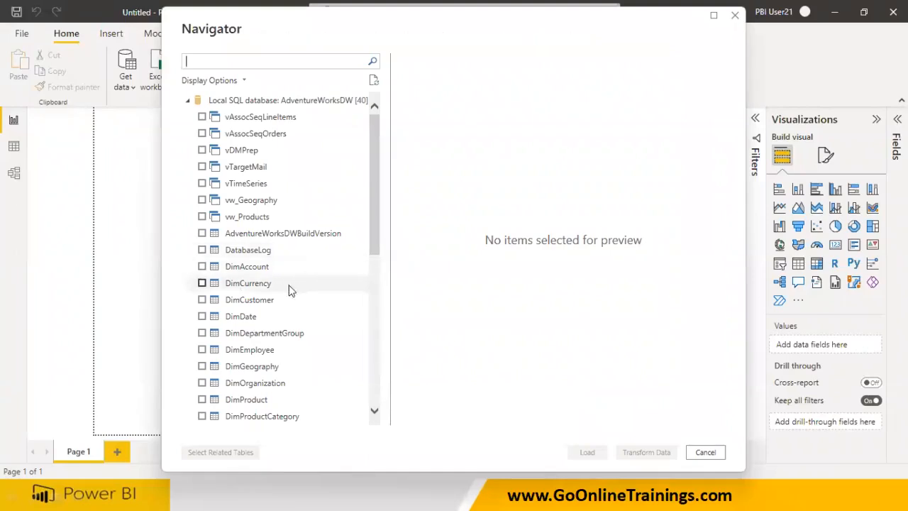
scroll(284, 295, down, 7)
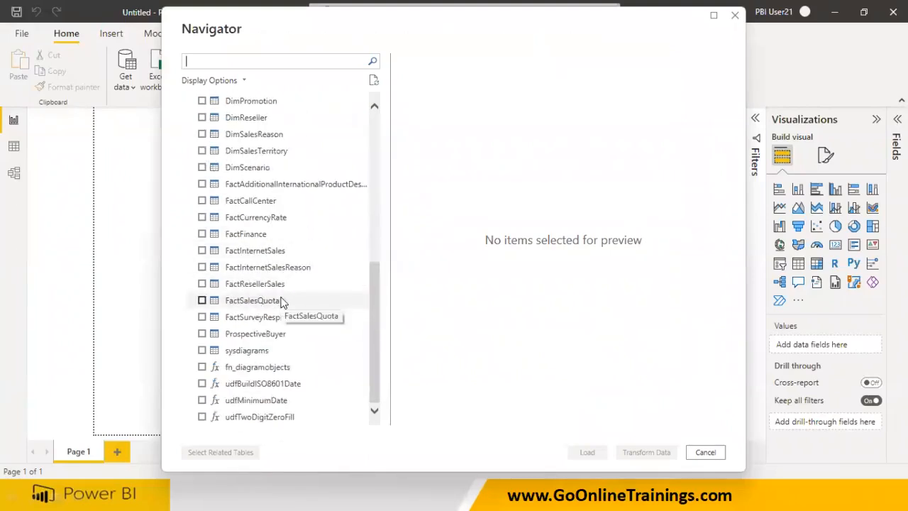
scroll(282, 302, up, 5)
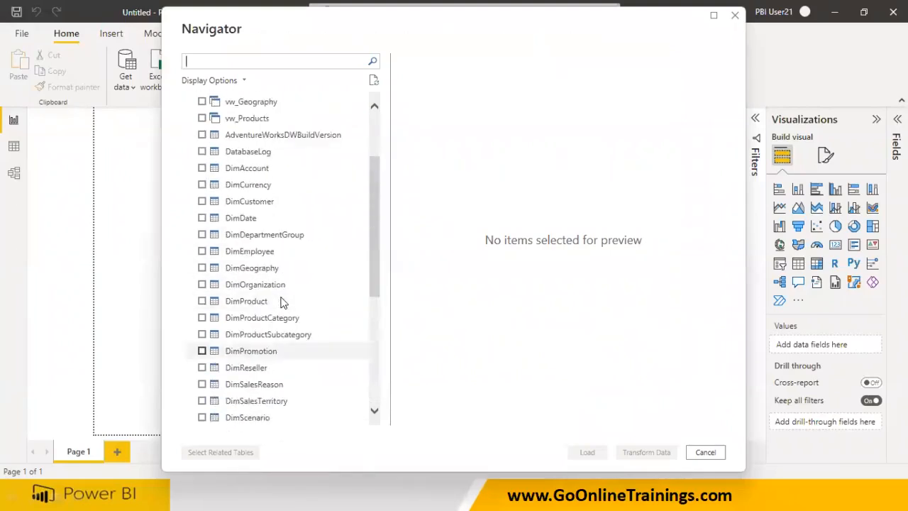
scroll(279, 300, up, 2)
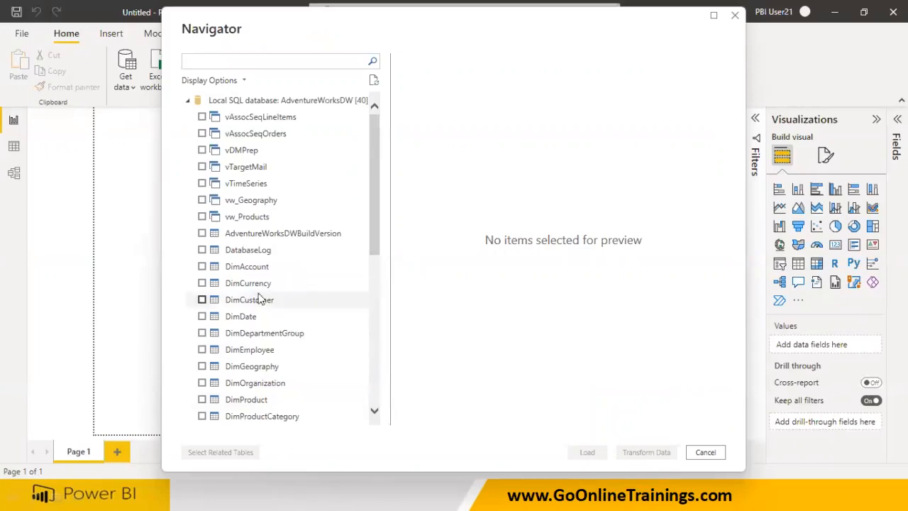
scroll(237, 299, down, 3)
scroll(239, 302, down, 4)
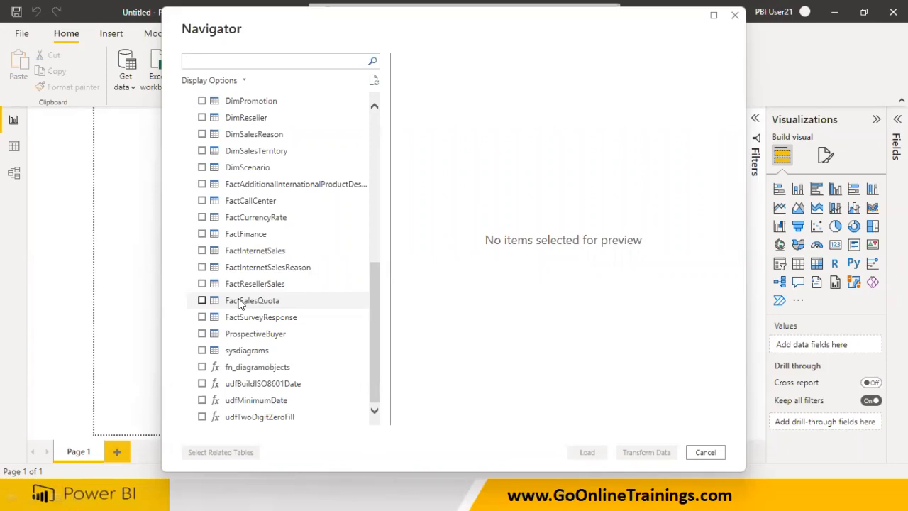
scroll(241, 303, up, 2)
click(202, 118)
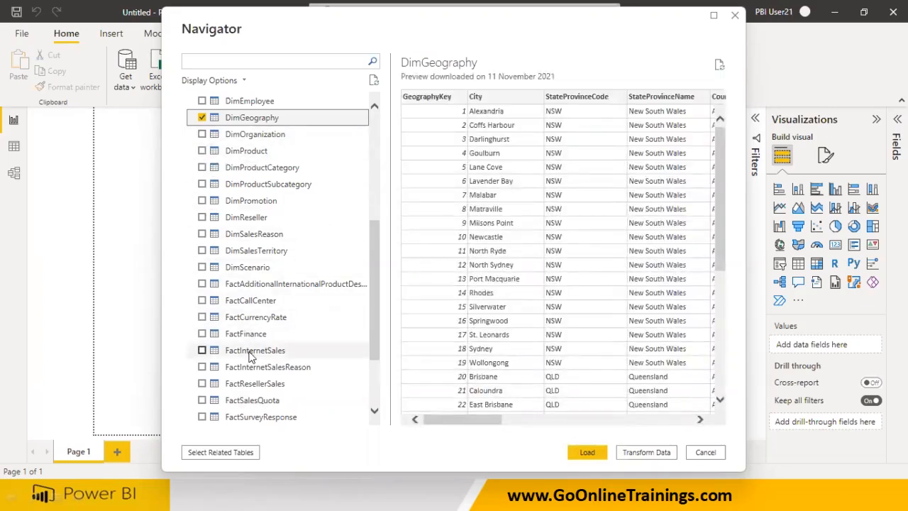
click(203, 352)
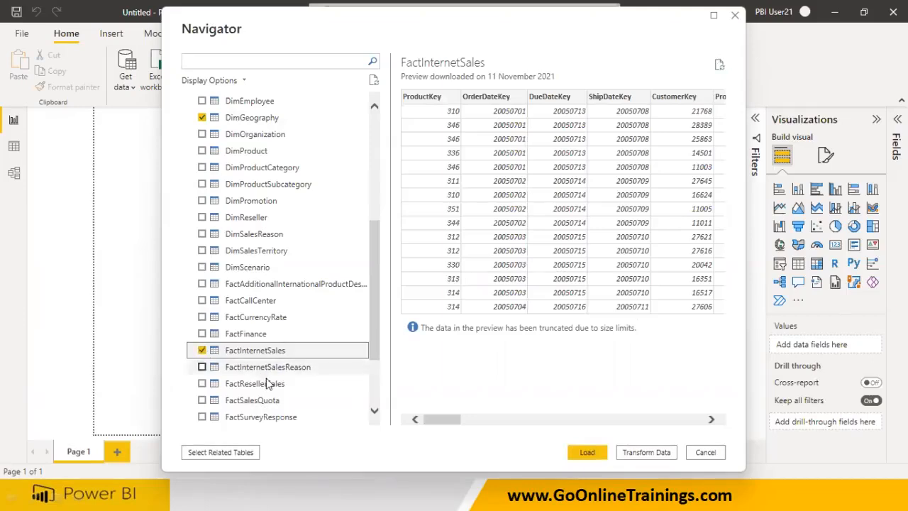
Add DimProductCategory and DimProductSubcategory to the selection and load all selected tables.
scroll(273, 384, down, 2)
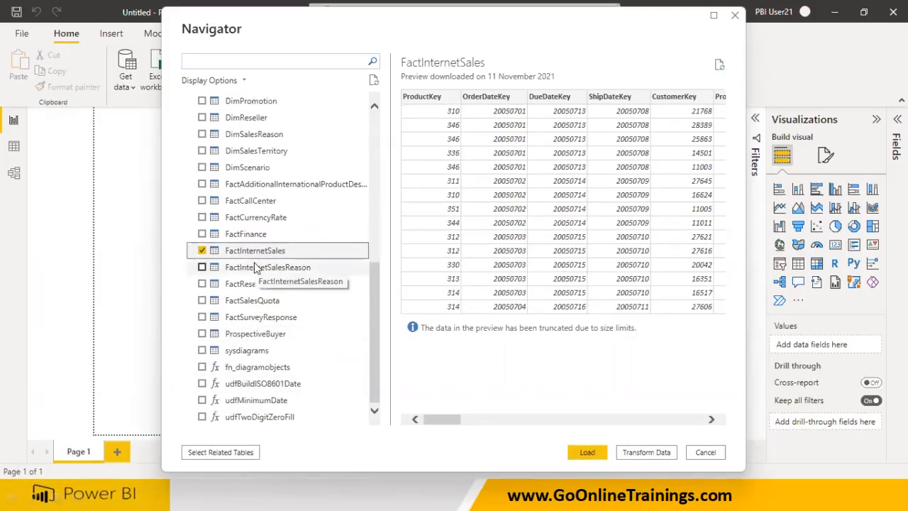
scroll(256, 266, up, 3)
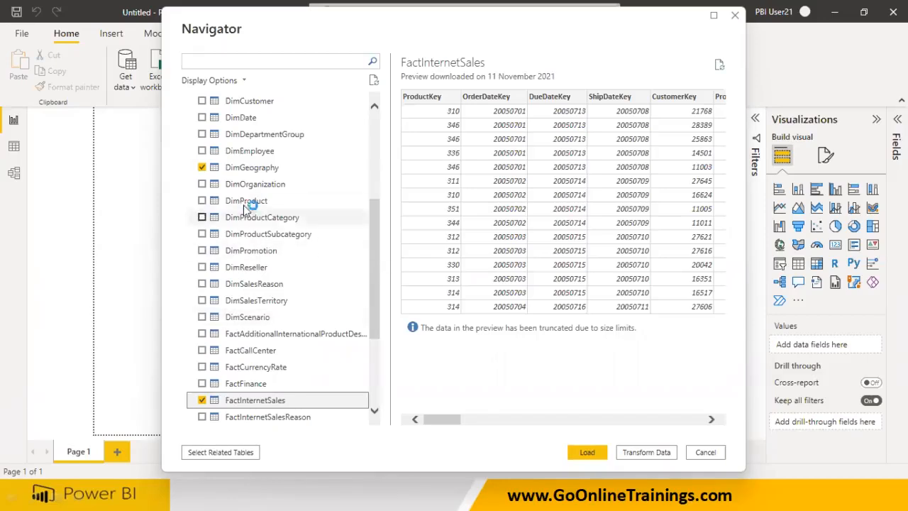
click(202, 217)
click(202, 234)
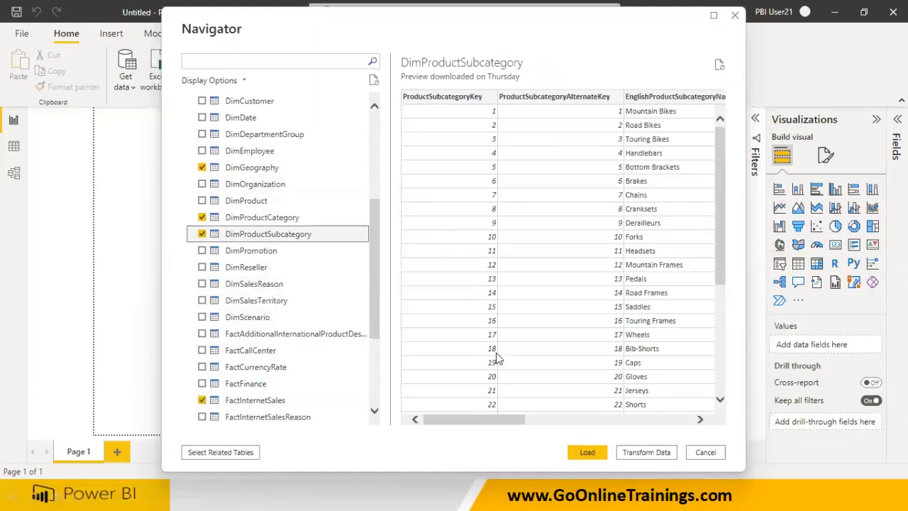
click(595, 451)
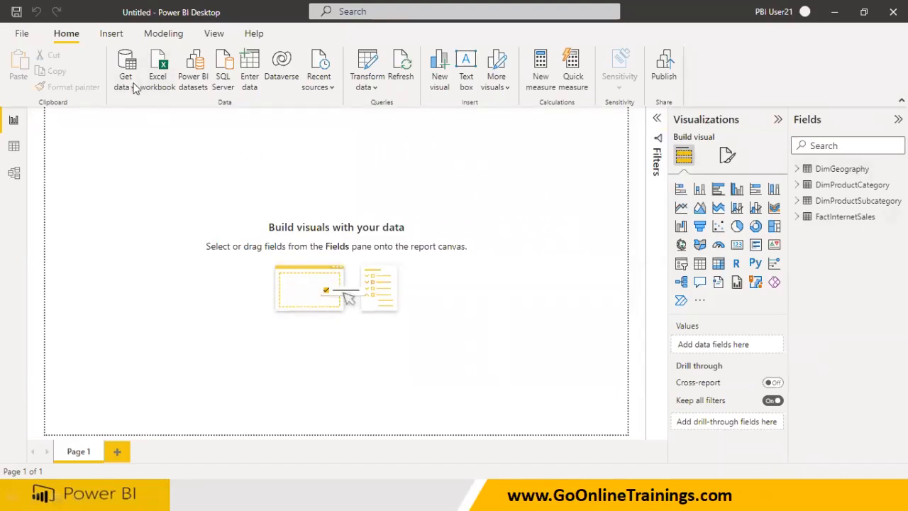
Start another SQL Server connection with "." as the server and the copied DimProduct select statement as its SQL statement.
click(131, 84)
click(154, 216)
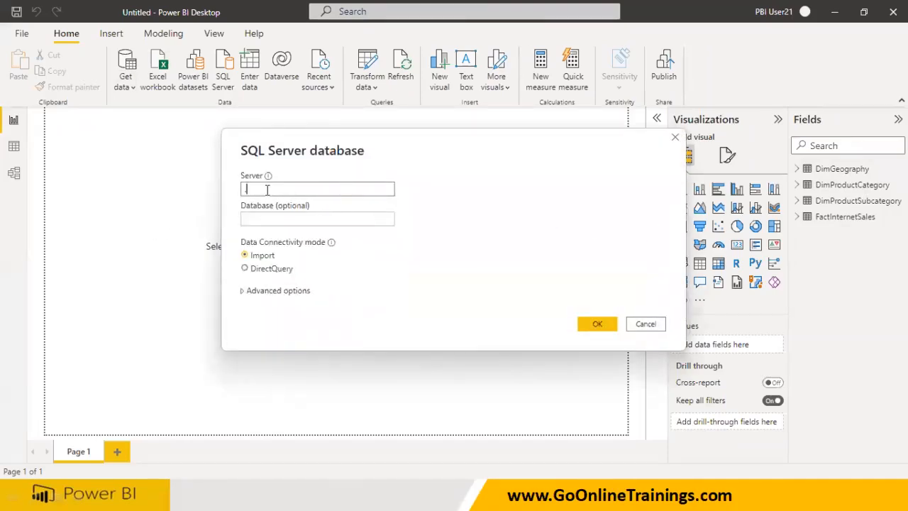
click(244, 292)
click(260, 300)
text(select 		[ProductKey] 		,[EnglishProductName] as ProductName 		,[Color] 		,isnull([ModelName], 'No Model') as ModelName from  		[dbo].[DimProduct])
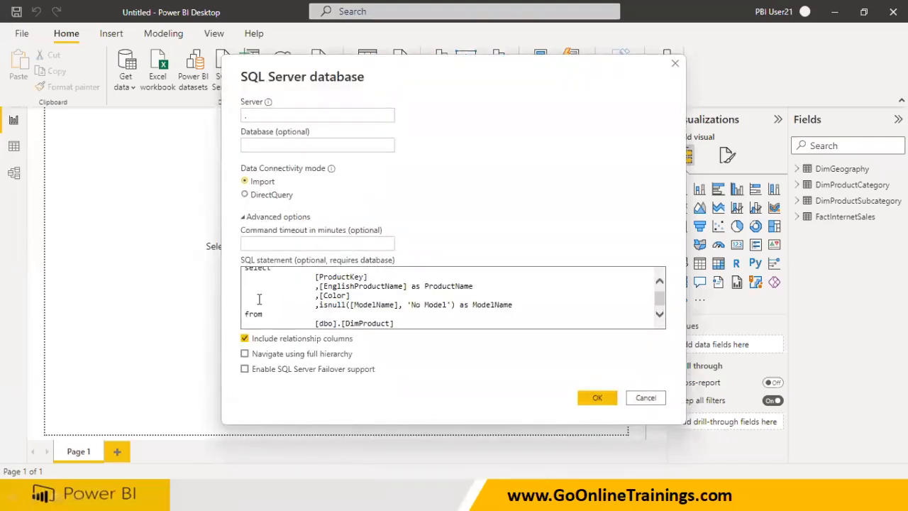
click(593, 399)
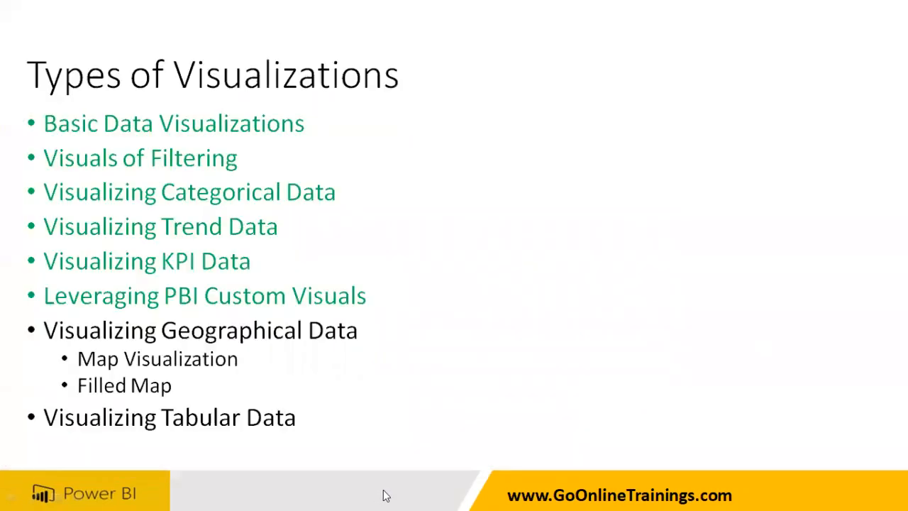
Switch to SQL Server Management Studio and copy the database name AdventureWorksDW from the query's use line.
key(super)
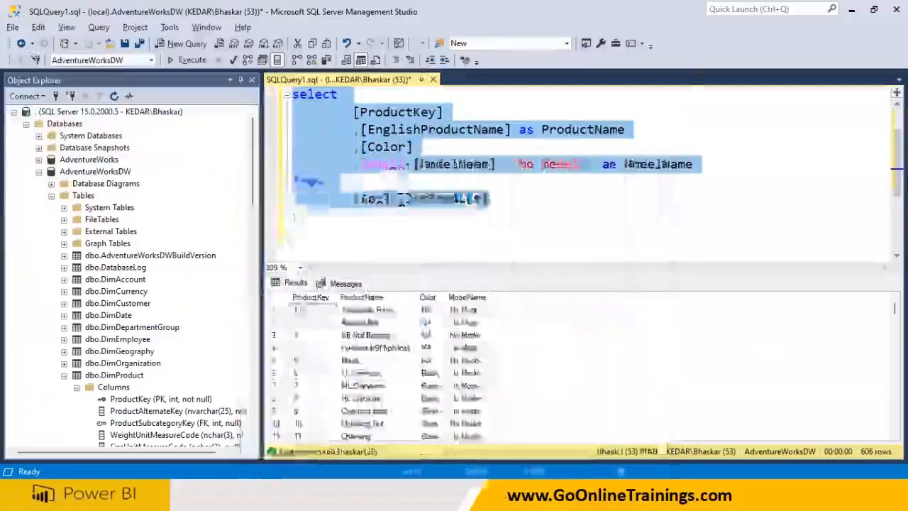
scroll(497, 171, up, 1)
drag(323, 96, 461, 96)
key(ctrl+c)
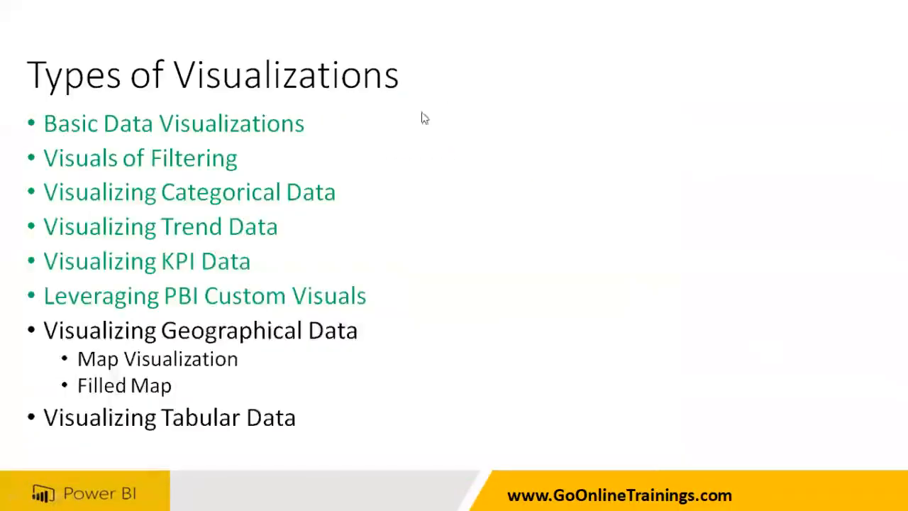
Return to Power BI Desktop, set the connection's database to AdventureWorksDW and load the query result.
key(super)
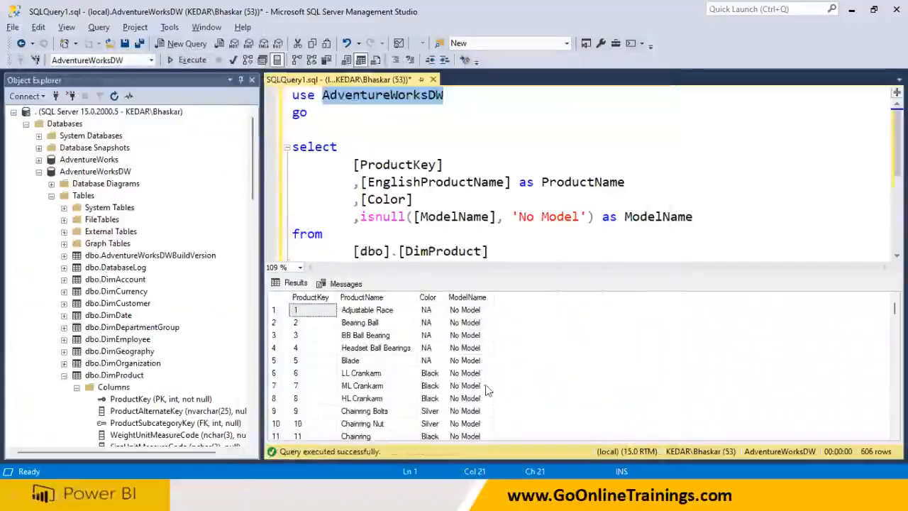
key(super)
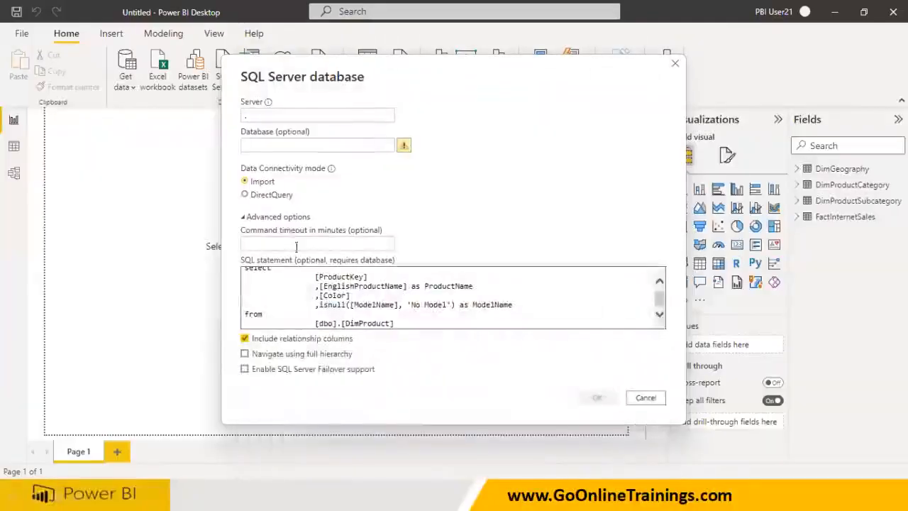
click(255, 145)
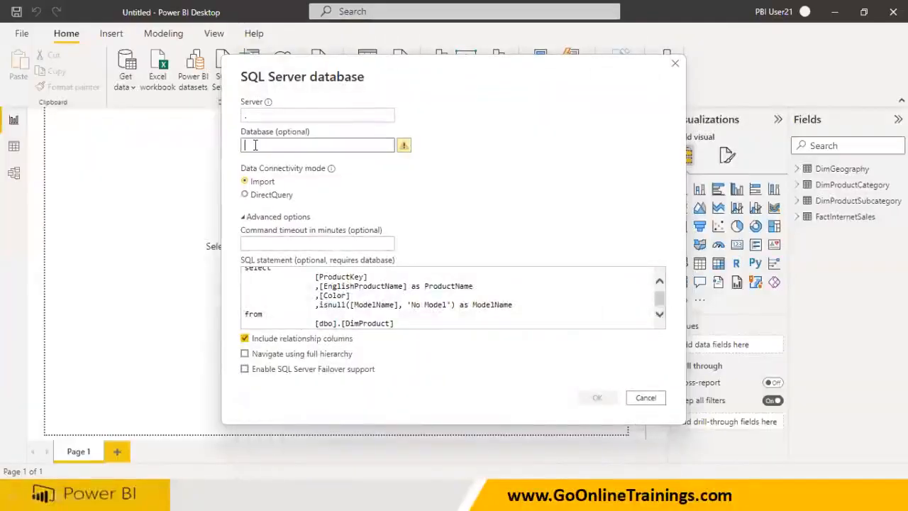
key(ctrl+v)
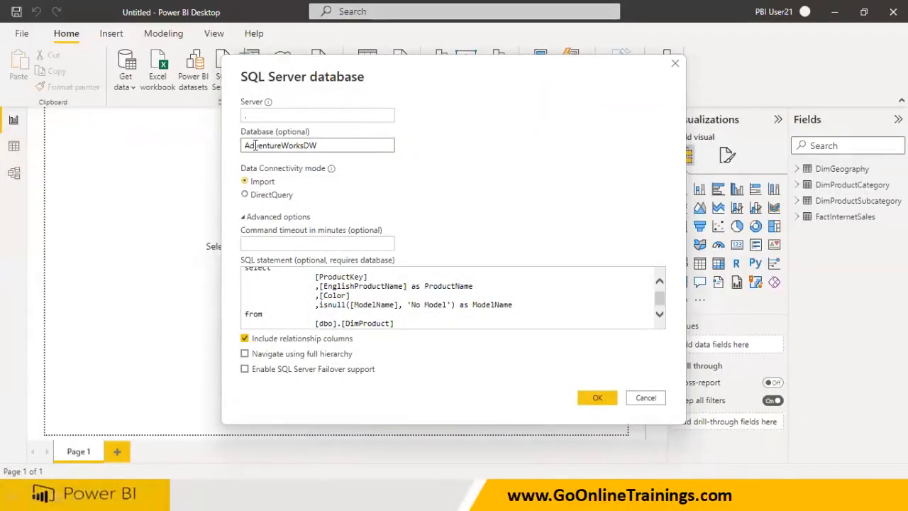
click(599, 398)
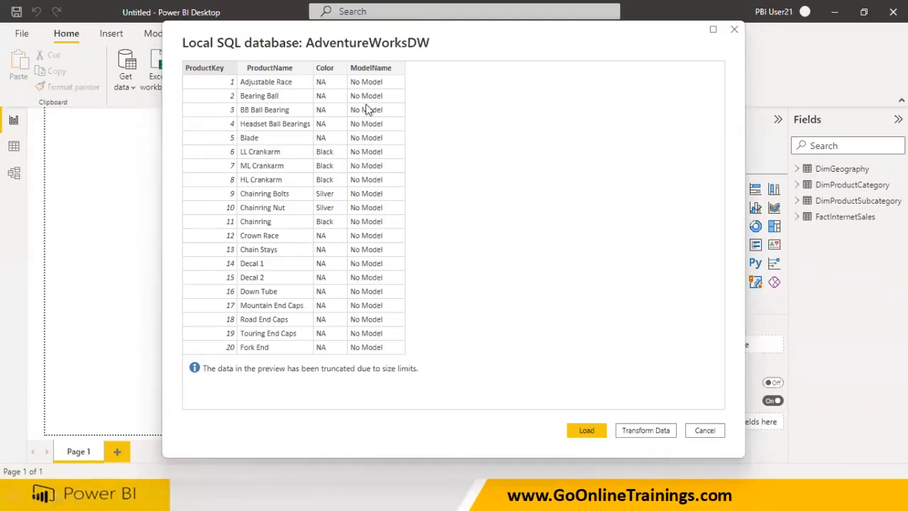
click(589, 432)
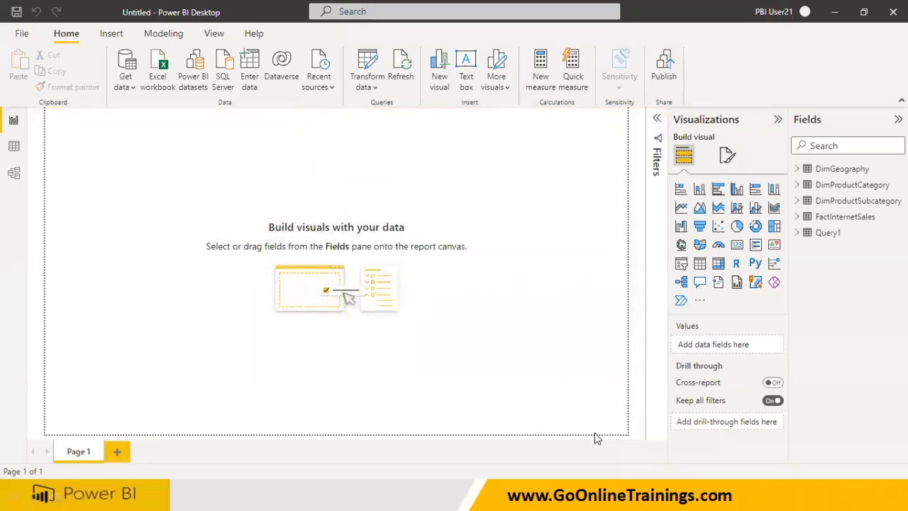
Rename the Query1 table as Products.
click(828, 234)
right_click(828, 234)
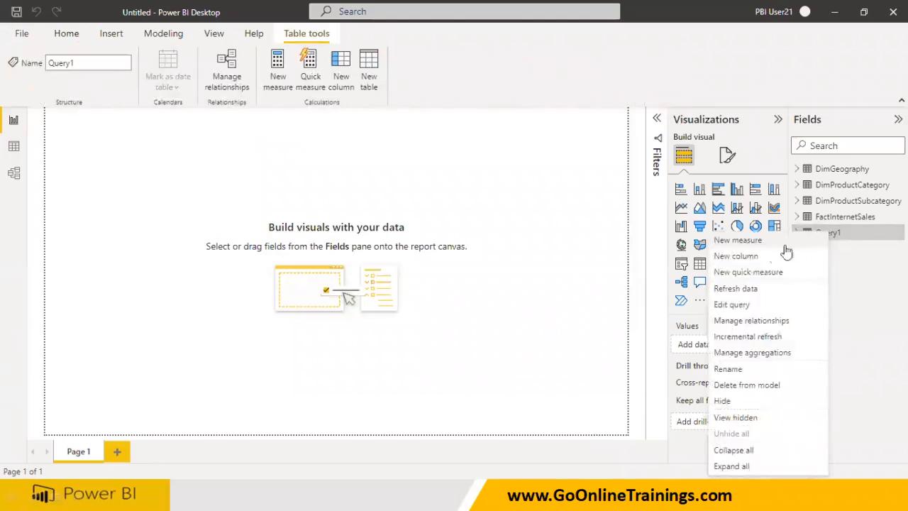
click(735, 370)
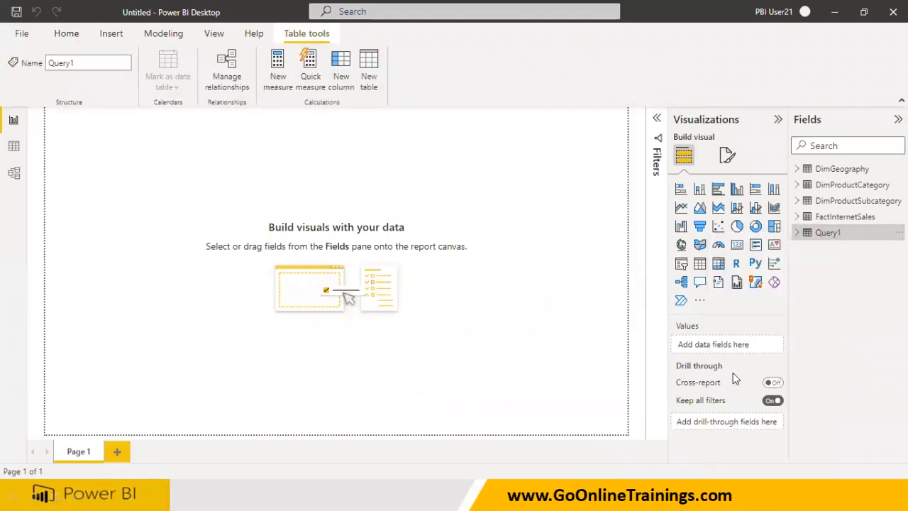
text(Products)
key(Return)
Rename the DimGeography table as Geography by removing its Dim prefix.
right_click(825, 170)
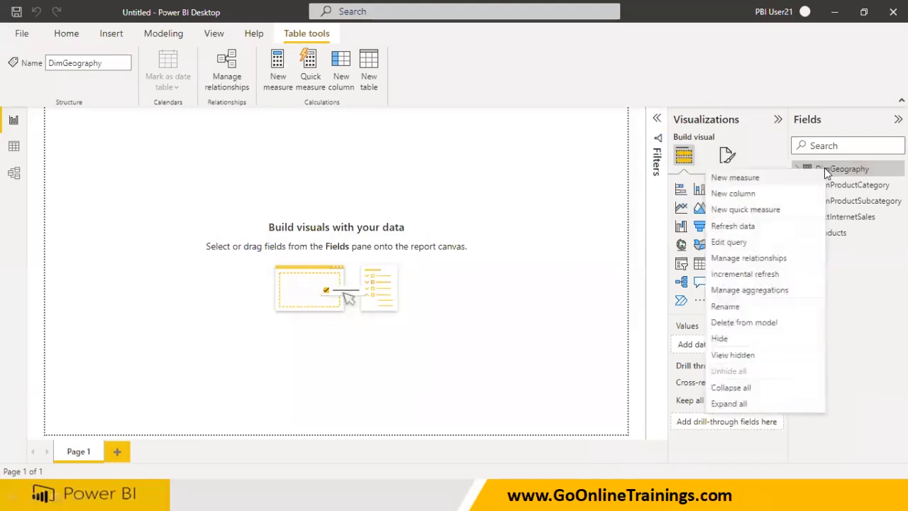
click(744, 308)
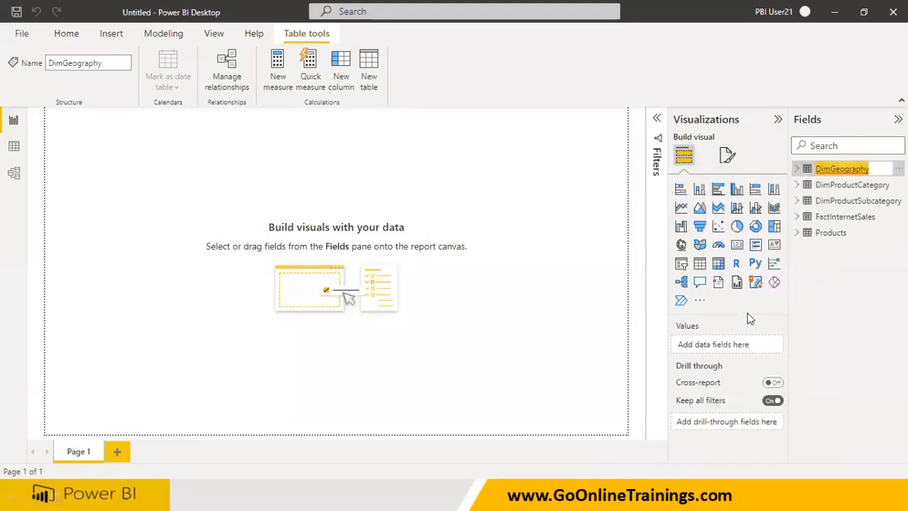
key(Home)
key(Delete)
key(Delete)
key(Delete)
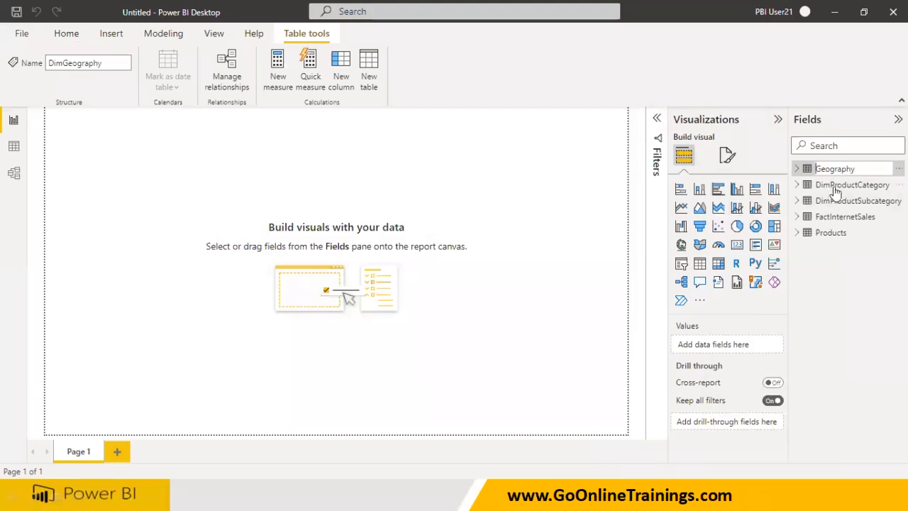
key(Return)
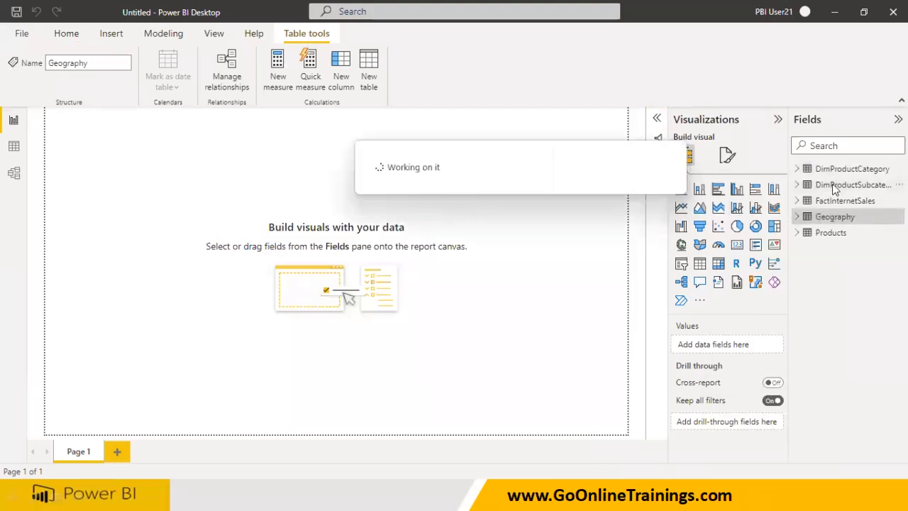
Rename the DimProductCategory table as ProductCategory by removing its Dim prefix.
click(831, 172)
right_click(831, 174)
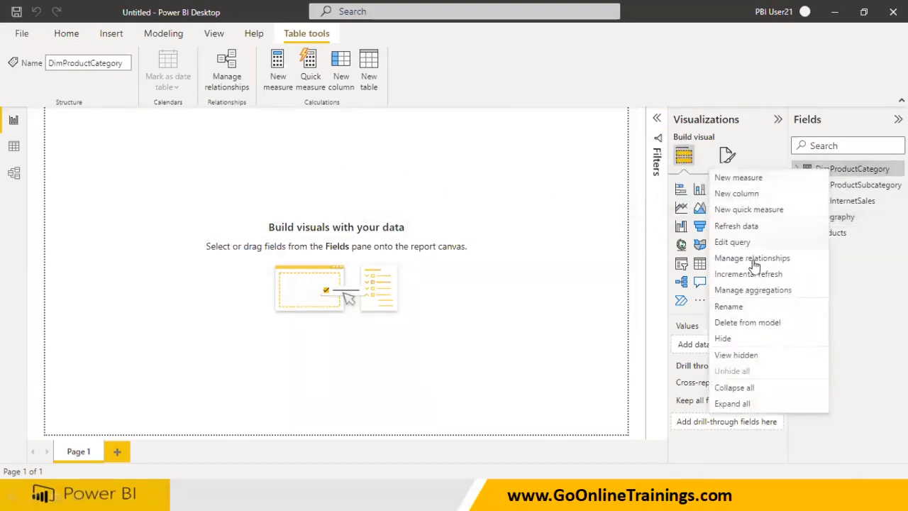
click(747, 306)
key(Home)
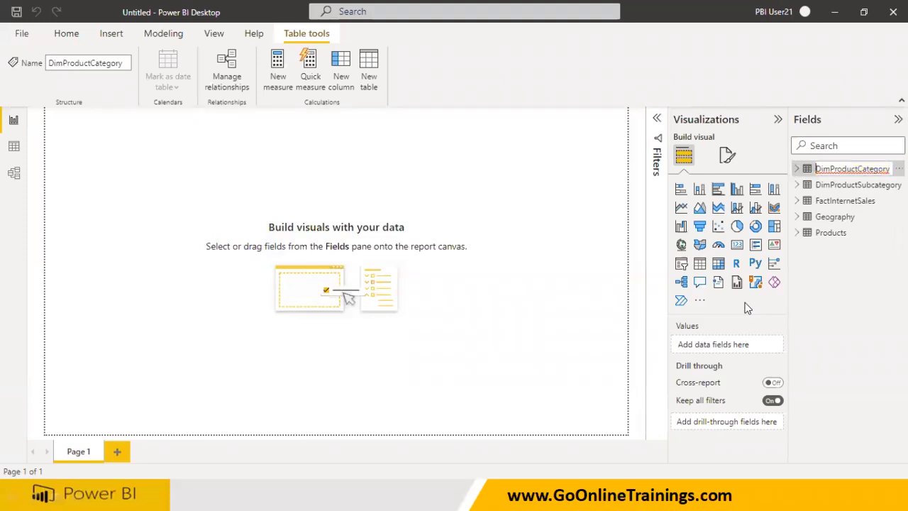
key(Delete)
key(Delete)
key(Delete)
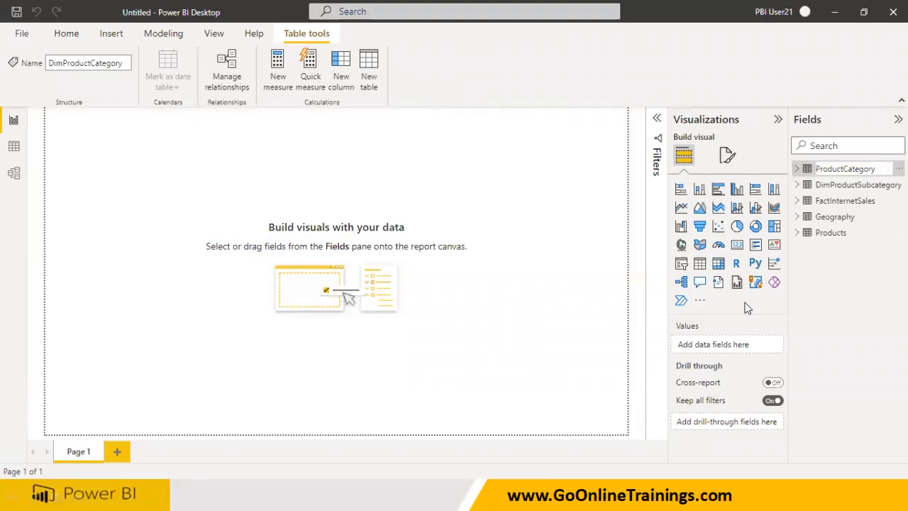
key(Return)
Rename the DimProductSubcategory table as ProductSubcategory by removing its Dim prefix.
click(829, 169)
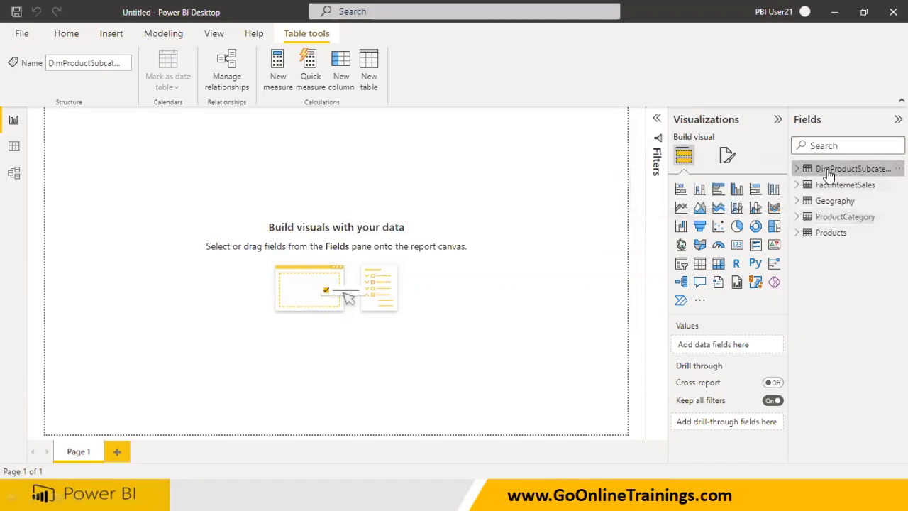
right_click(827, 169)
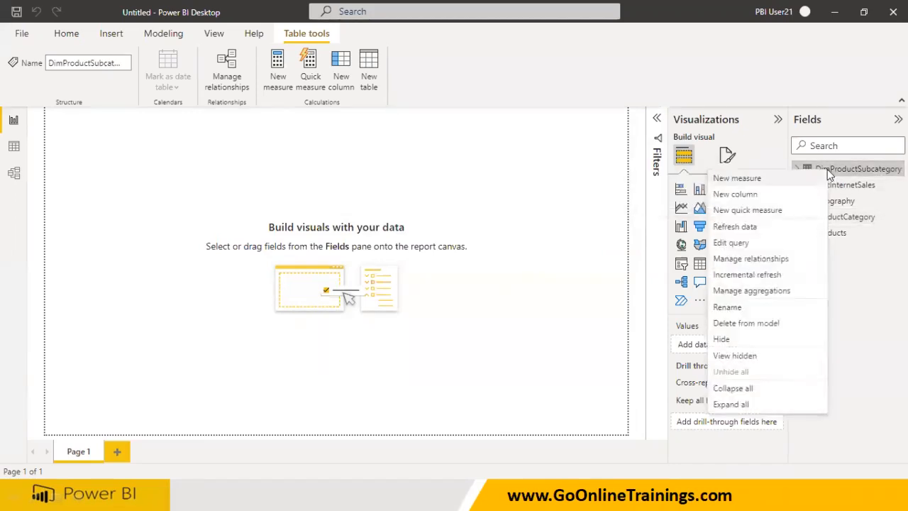
click(746, 313)
key(Home)
key(Delete)
key(Delete)
key(Delete)
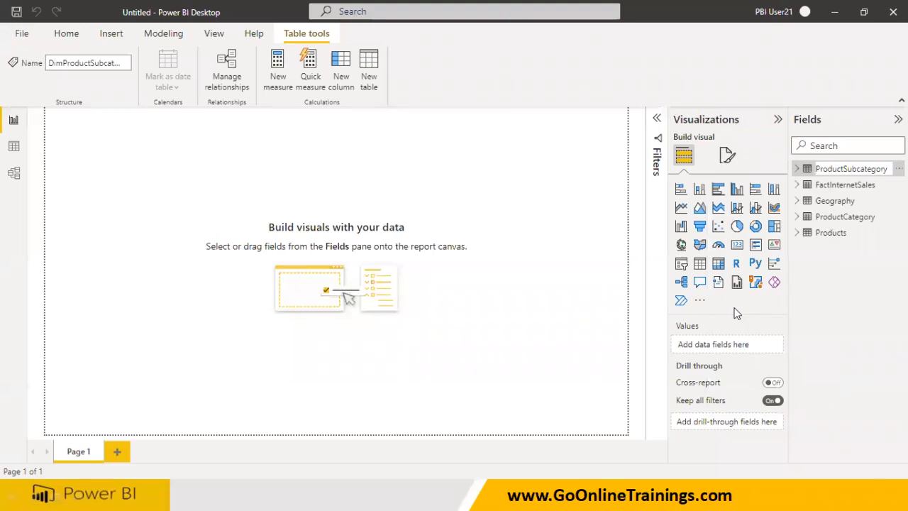
key(Return)
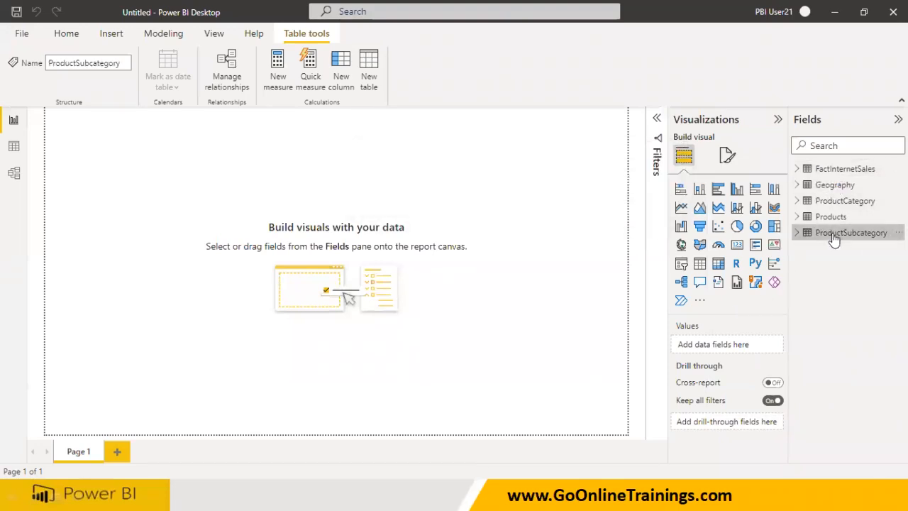
Rename the FactInternetSales table as Sales.
right_click(833, 176)
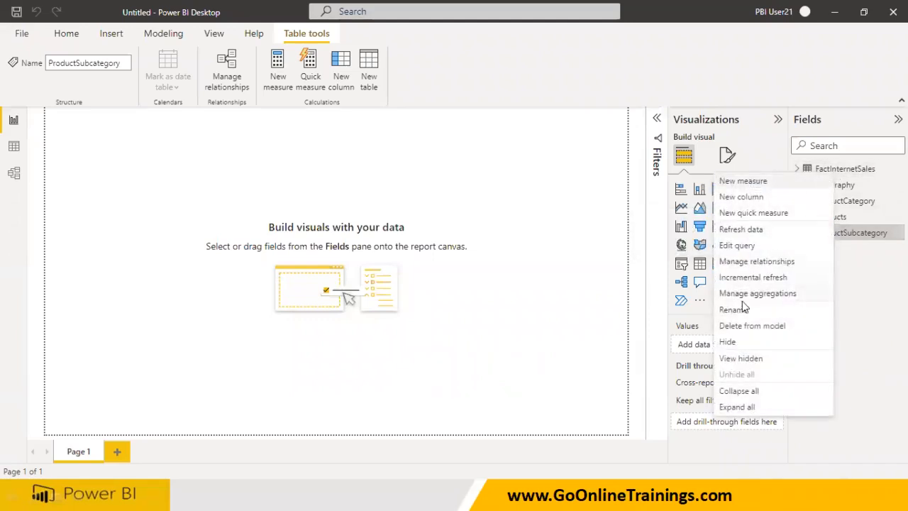
key(Escape)
text(Sales)
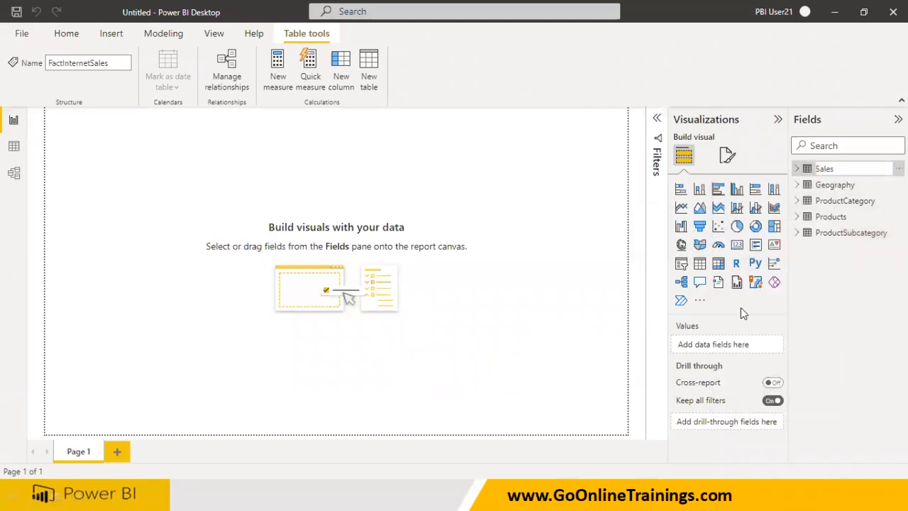
key(Return)
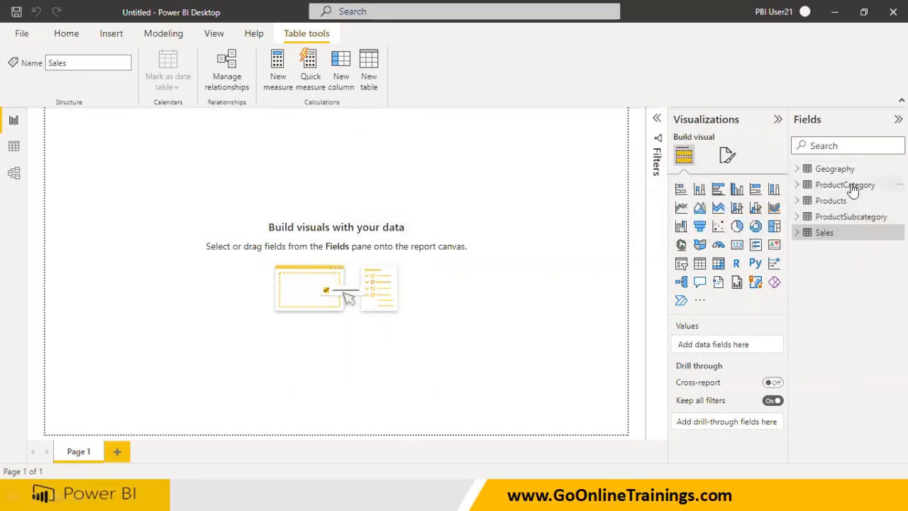
Show the model diagram of all tables and collapse the Properties and Fields panes to enlarge the canvas.
click(14, 173)
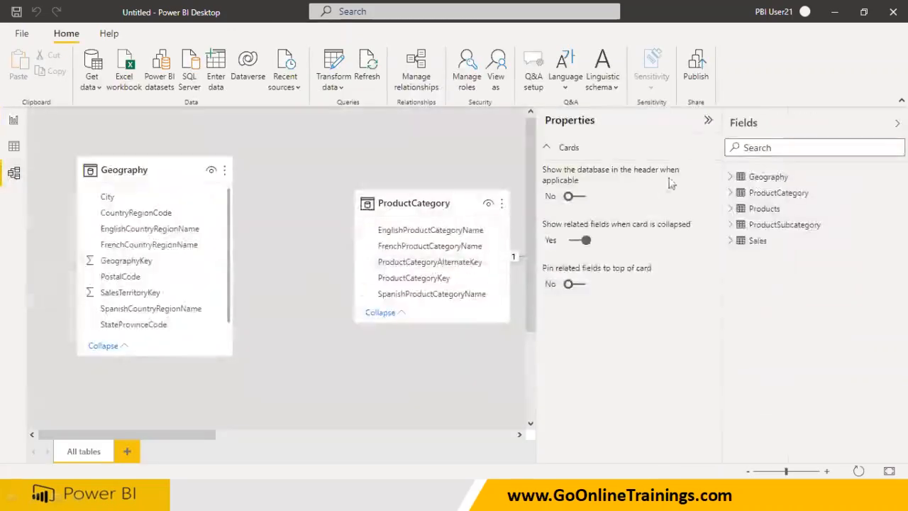
click(707, 122)
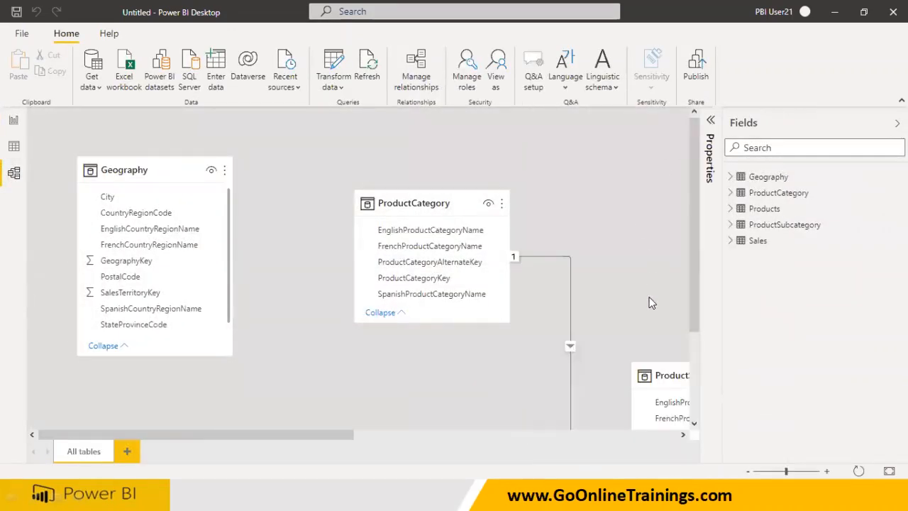
scroll(651, 303, down, 3)
scroll(651, 303, up, 3)
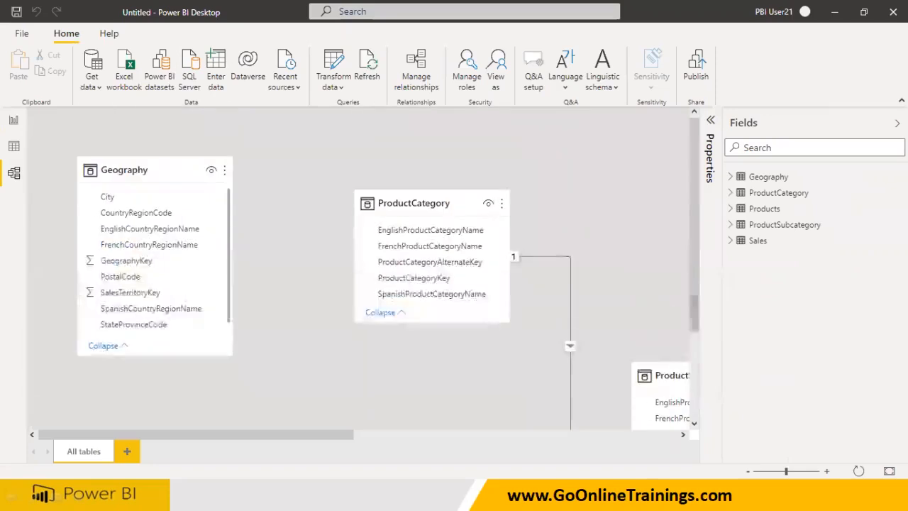
click(897, 123)
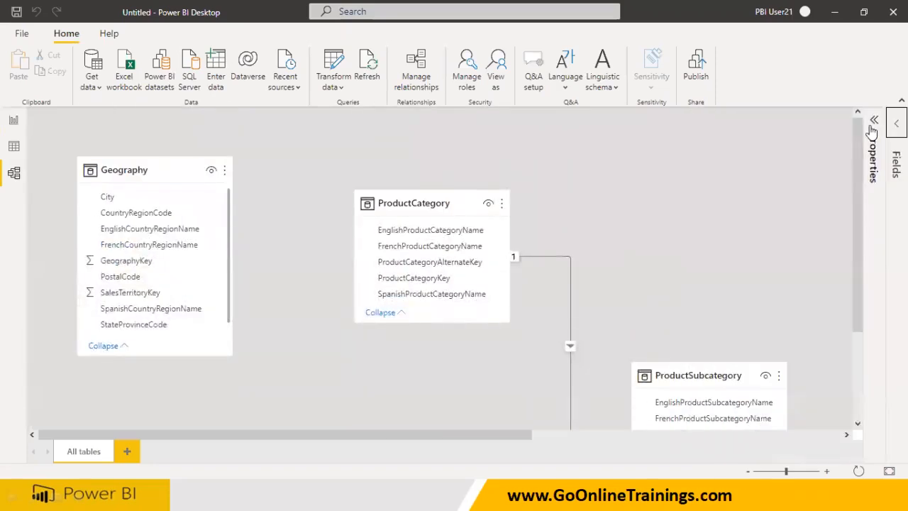
Reposition the Products table card below Sales, beside and slightly lower than ProductSubcategory, and extend the card's height.
scroll(692, 284, down, 3)
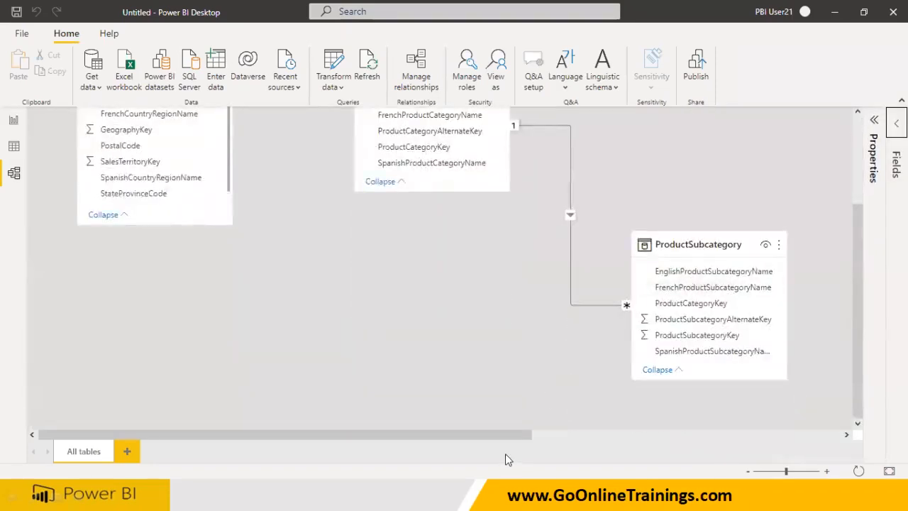
drag(517, 438, 657, 436)
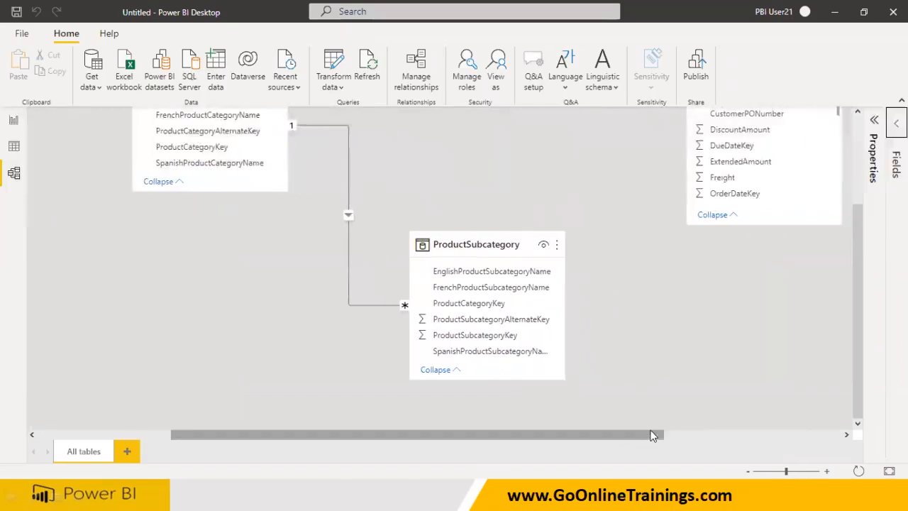
scroll(641, 356, up, 2)
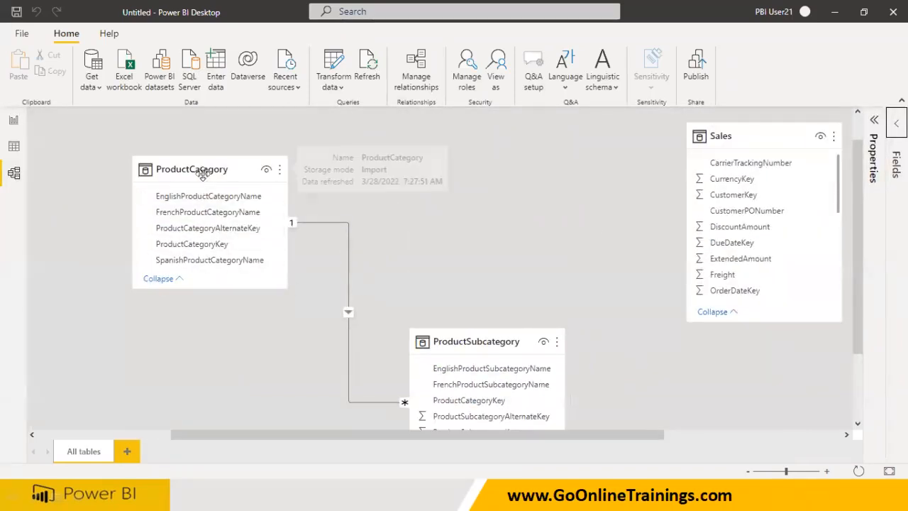
scroll(487, 376, down, 2)
drag(584, 435, 762, 436)
scroll(686, 383, up, 2)
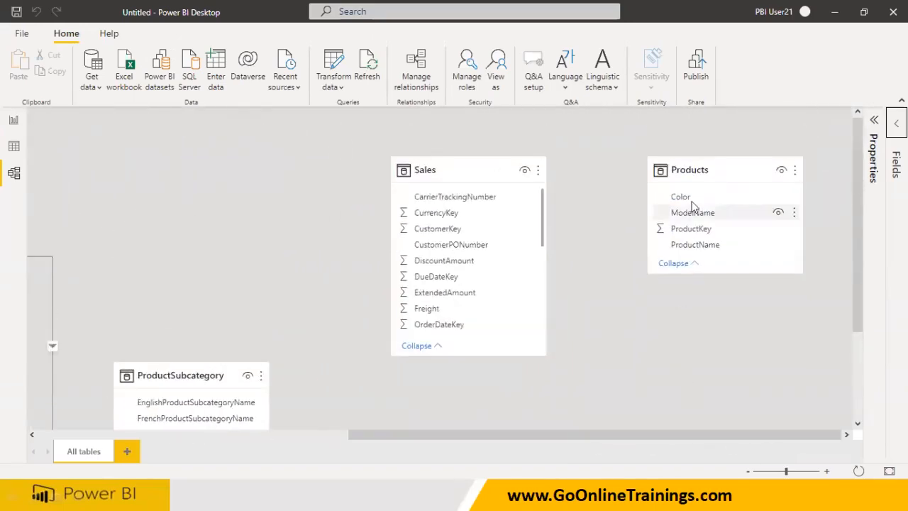
drag(698, 167, 679, 337)
scroll(528, 374, down, 2)
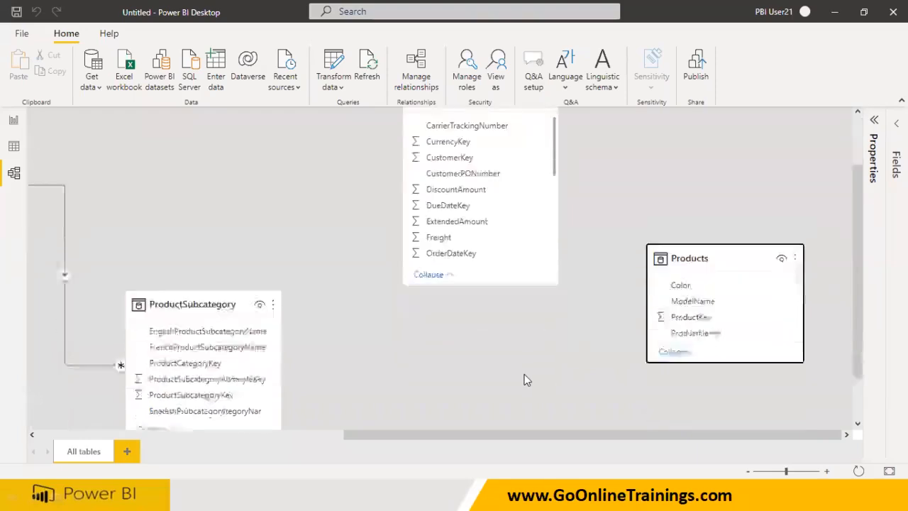
drag(683, 200, 617, 351)
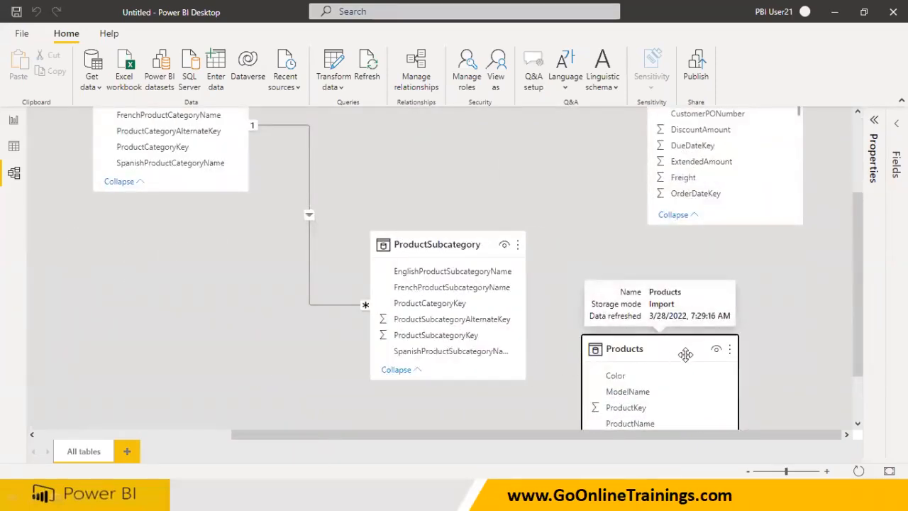
scroll(676, 348, down, 1)
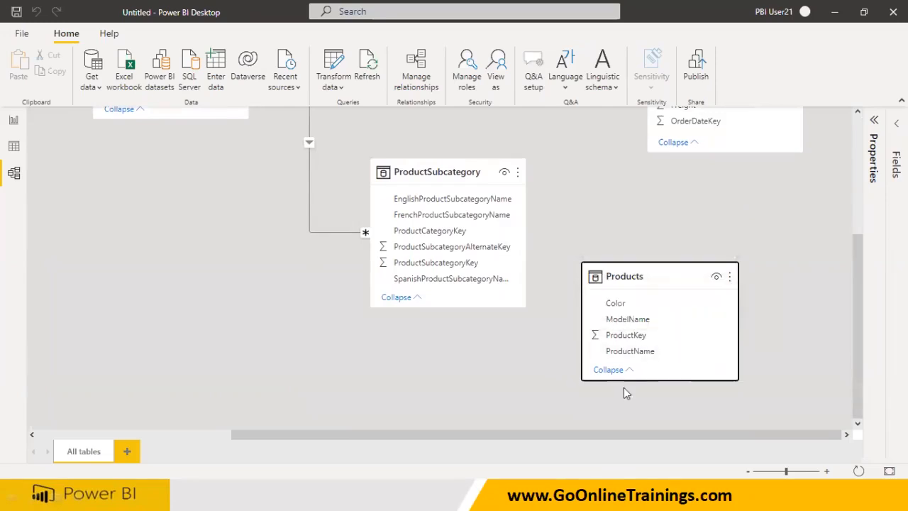
drag(685, 379, 693, 433)
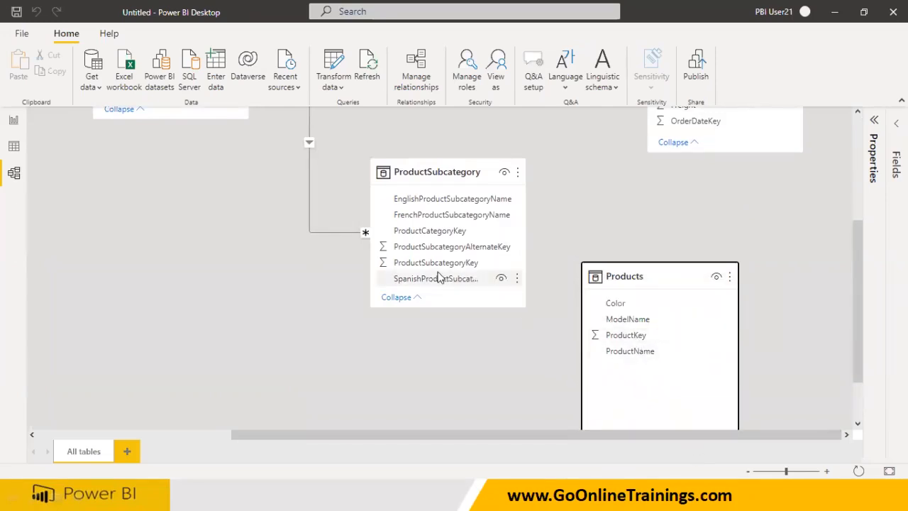
Move the ProductSubcategory table card up between ProductCategory and Sales and extend the card's height.
scroll(405, 315, up, 3)
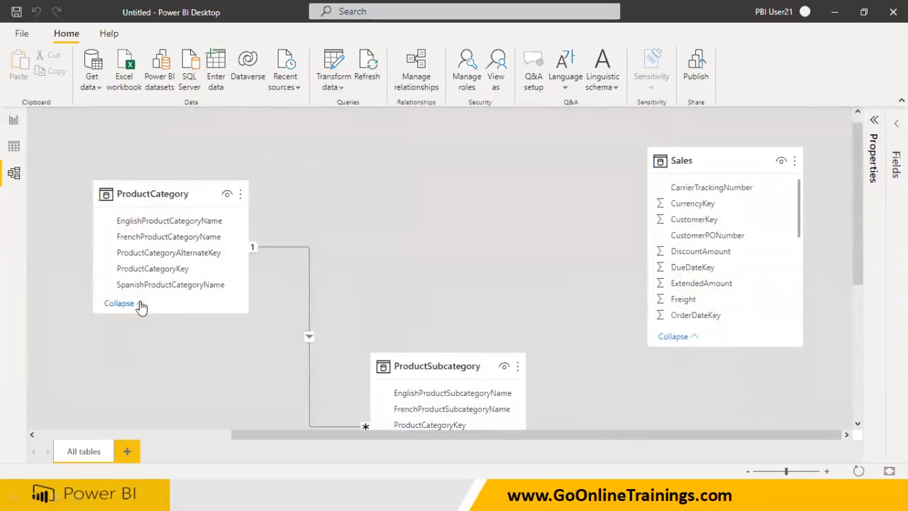
click(124, 303)
click(132, 239)
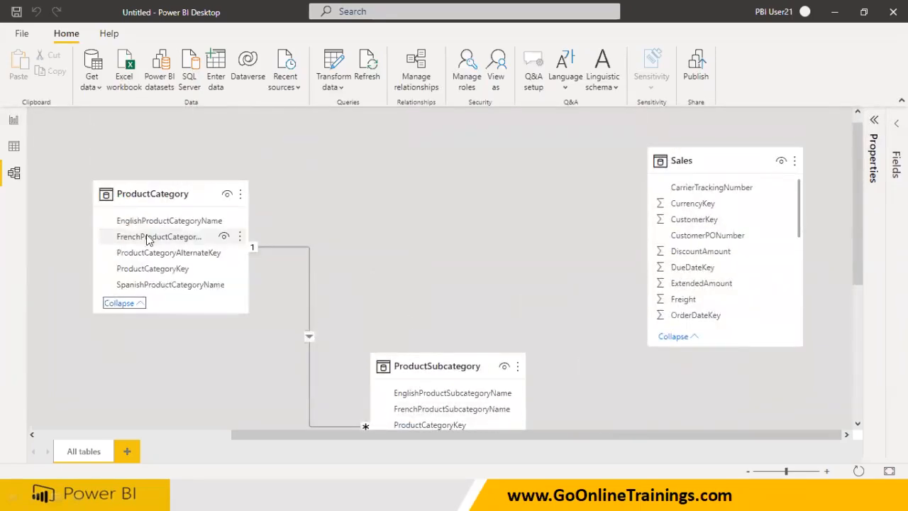
drag(475, 366, 481, 216)
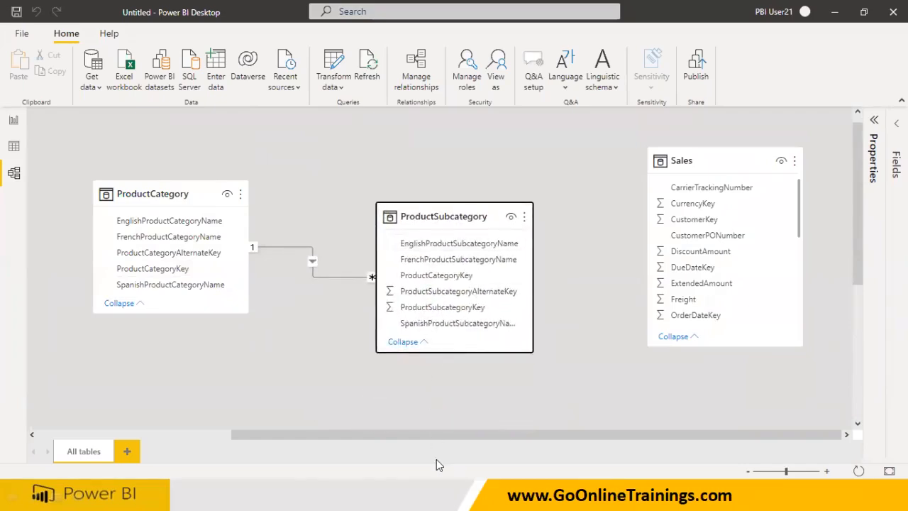
drag(451, 351, 456, 447)
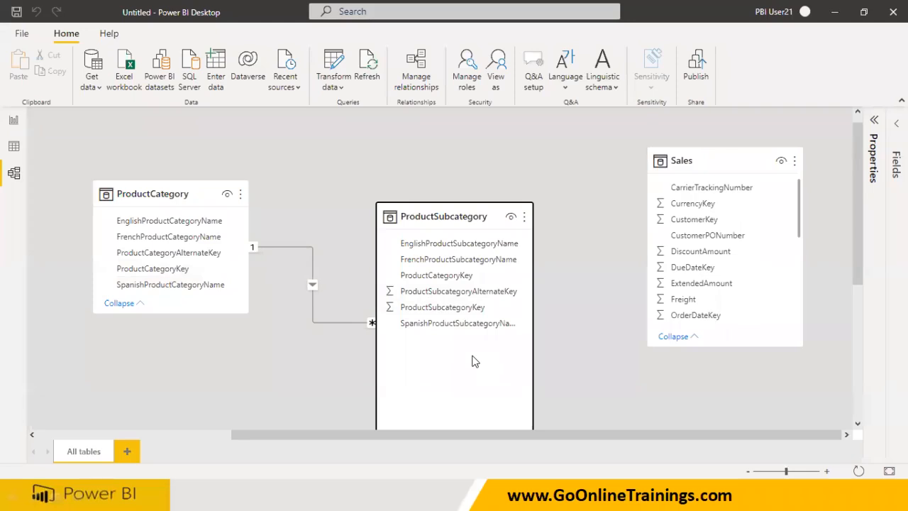
scroll(473, 361, down, 5)
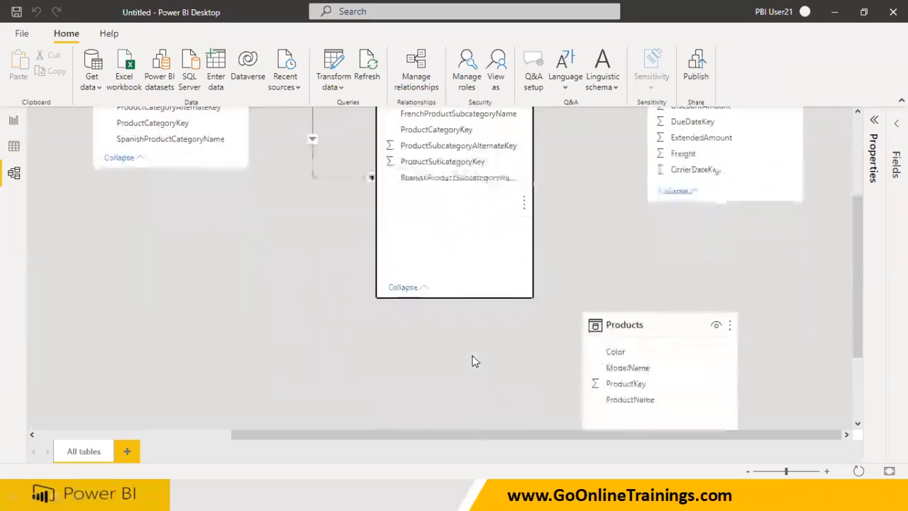
scroll(557, 373, up, 3)
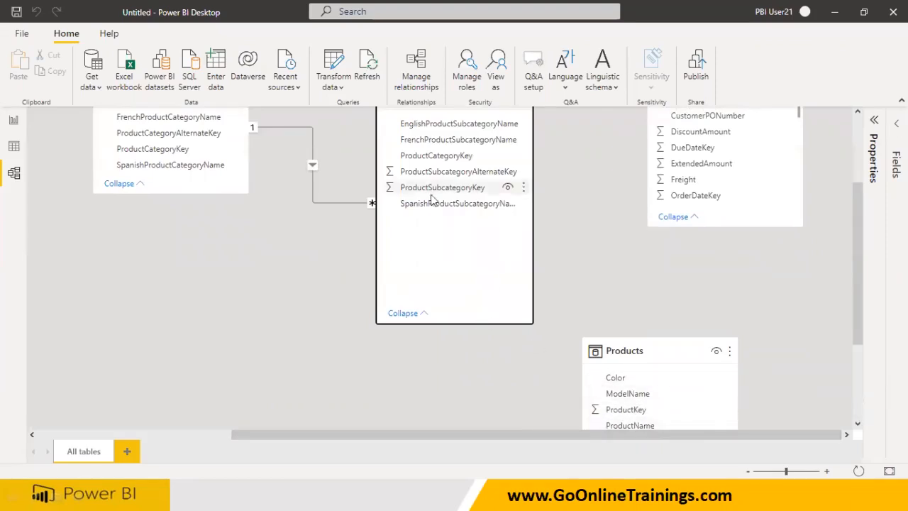
scroll(464, 302, up, 2)
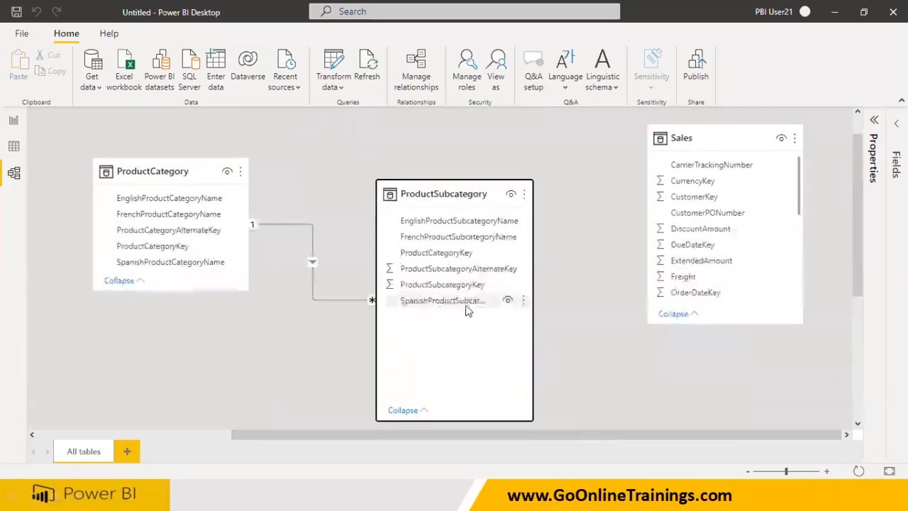
Switch to SQL Server Management Studio and add DimProduct's [ProductSubcategoryKey] column after ModelName in the query's select list.
click(424, 496)
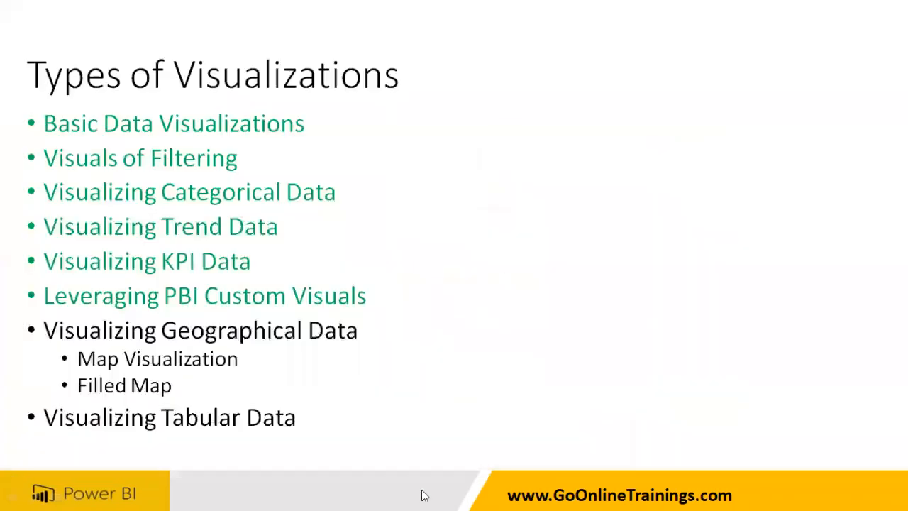
key(super)
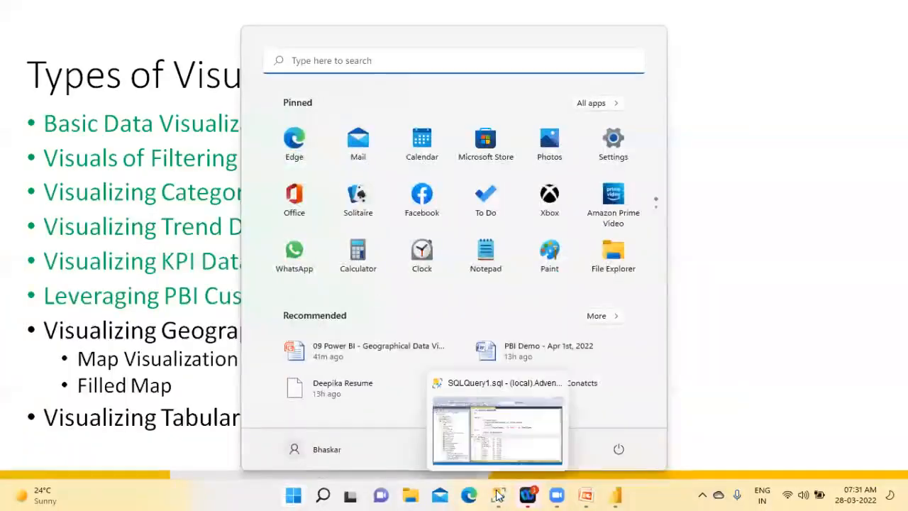
click(498, 494)
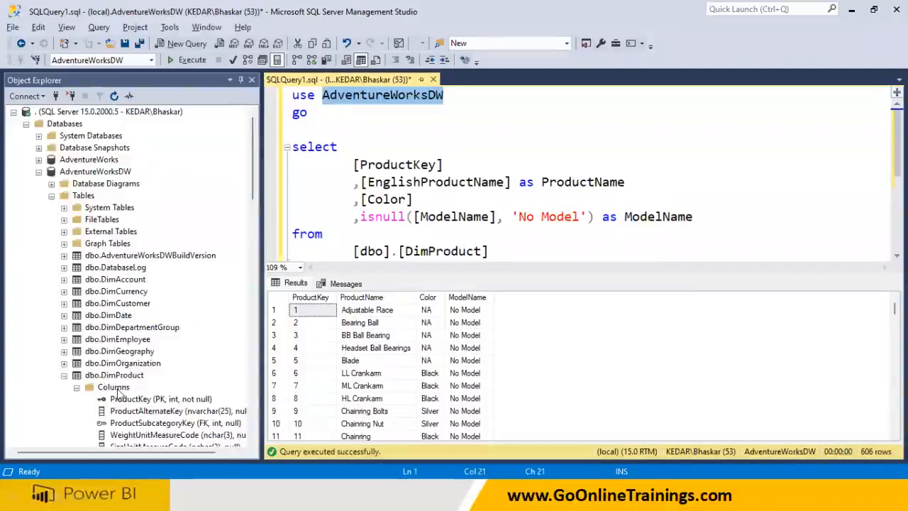
scroll(117, 394, down, 3)
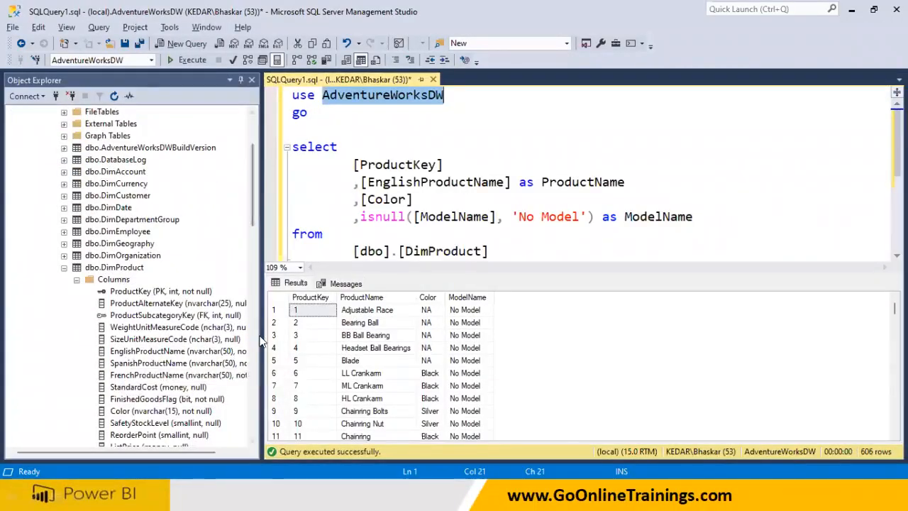
click(151, 315)
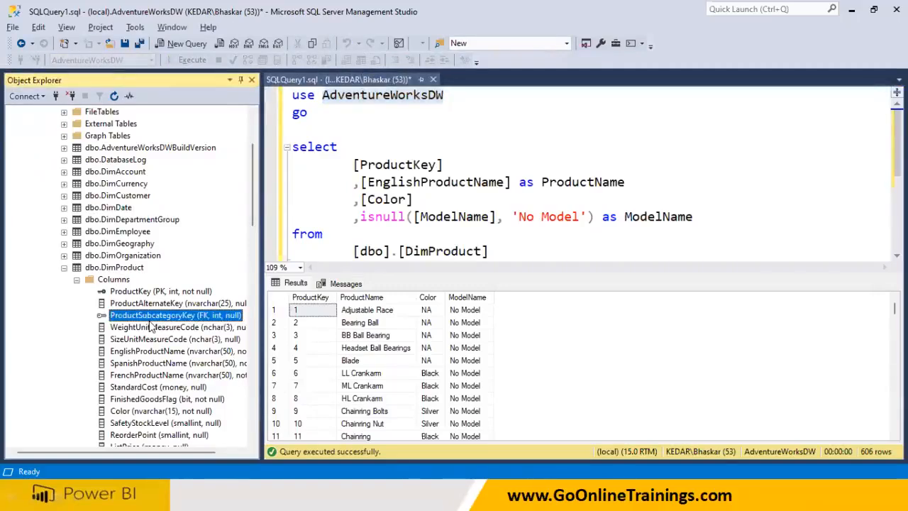
drag(157, 317, 694, 178)
text(,[ProductSubcategoryKey)
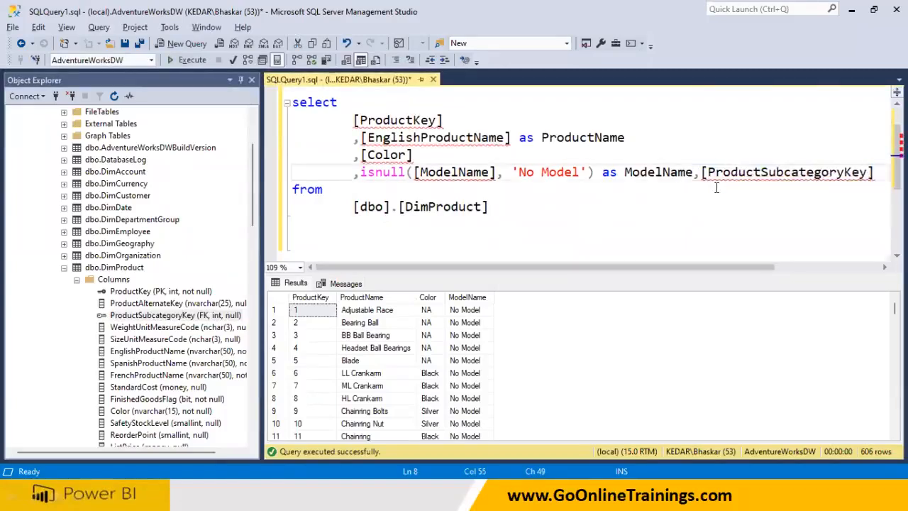
Move [ProductSubcategoryKey] with its leading comma onto its own line below ModelName in the select list.
key(Return)
double_click(697, 175)
key(Delete)
click(354, 190)
text(,[ProductSubcategoryKey)
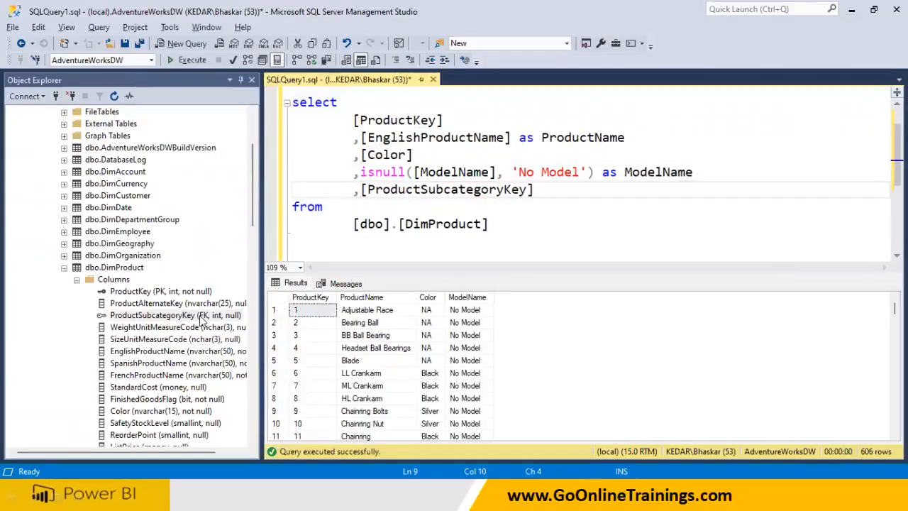
Run the complete DimProduct query and look through the ProductSubcategoryKey column in the results.
key(ctrl+r)
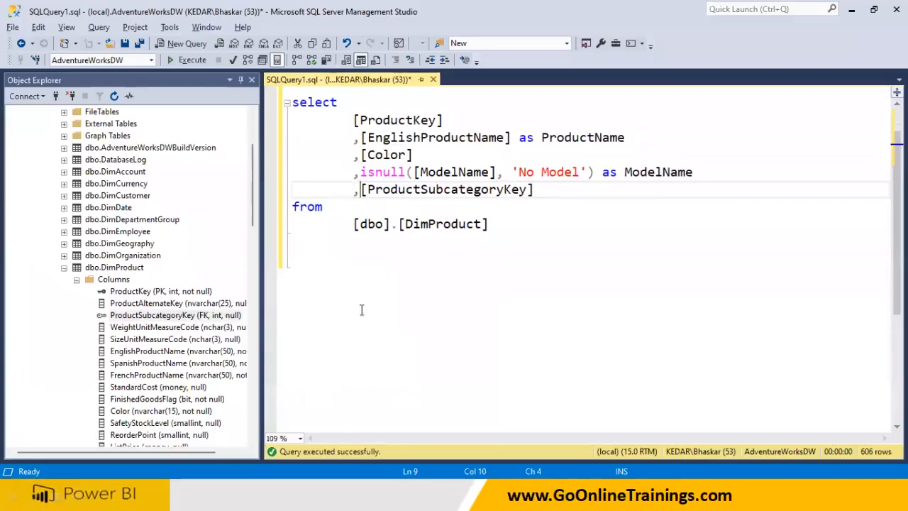
drag(500, 225, 221, 84)
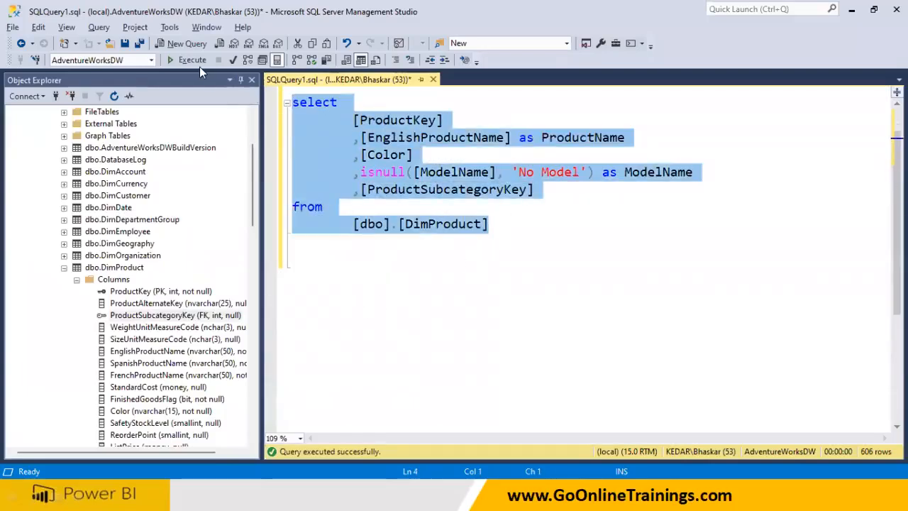
key(F5)
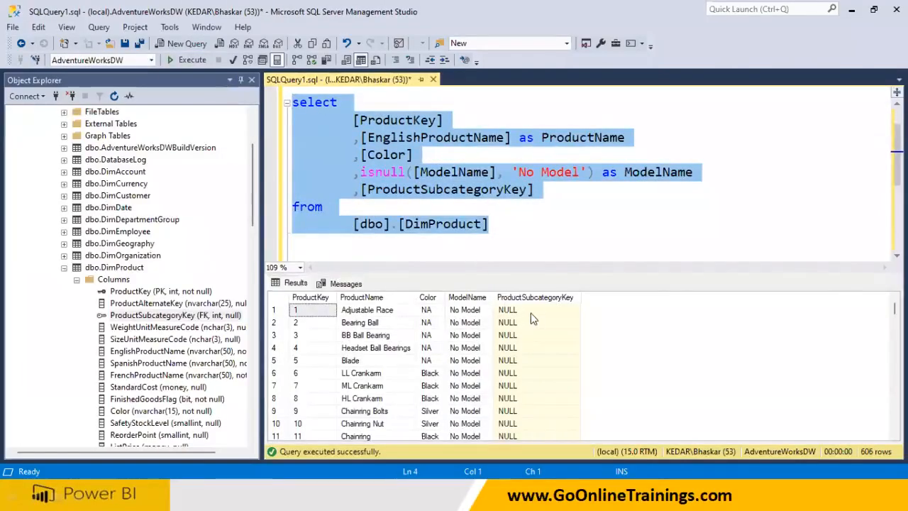
click(556, 317)
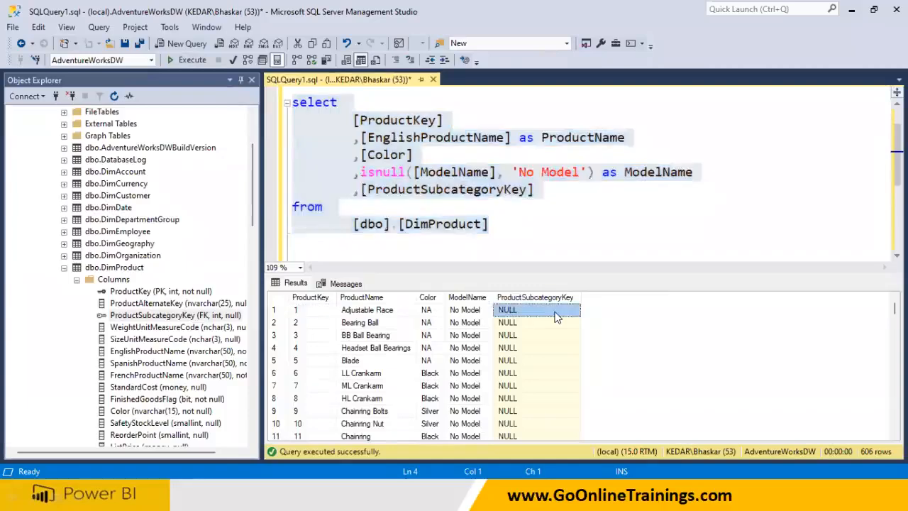
scroll(557, 317, down, 4)
scroll(561, 327, down, 15)
scroll(880, 330, down, 4)
mouse_move(895, 321)
mouse_down()
mouse_move(894, 387)
mouse_move(894, 308)
mouse_up()
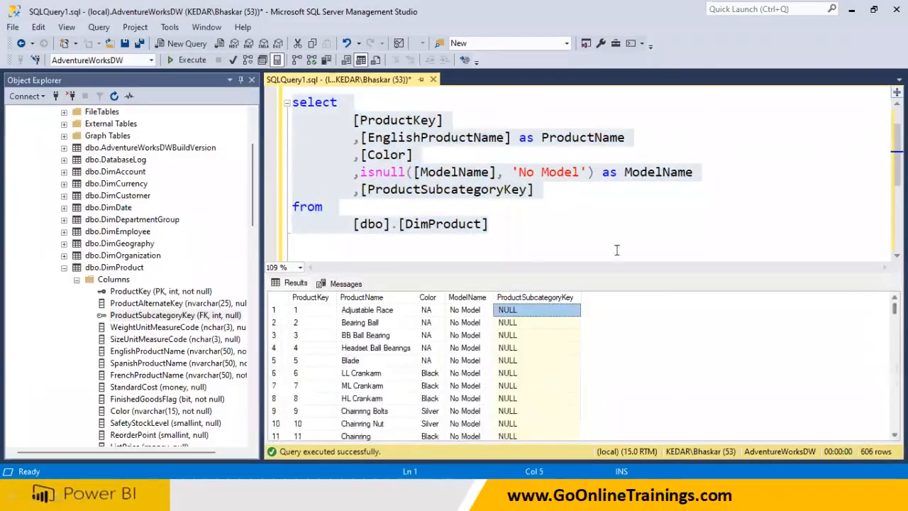
Copy the complete DimProduct select statement, including the ProductSubcategoryKey column.
click(512, 240)
drag(542, 195, 470, 190)
drag(489, 224, 299, 127)
right_click(299, 127)
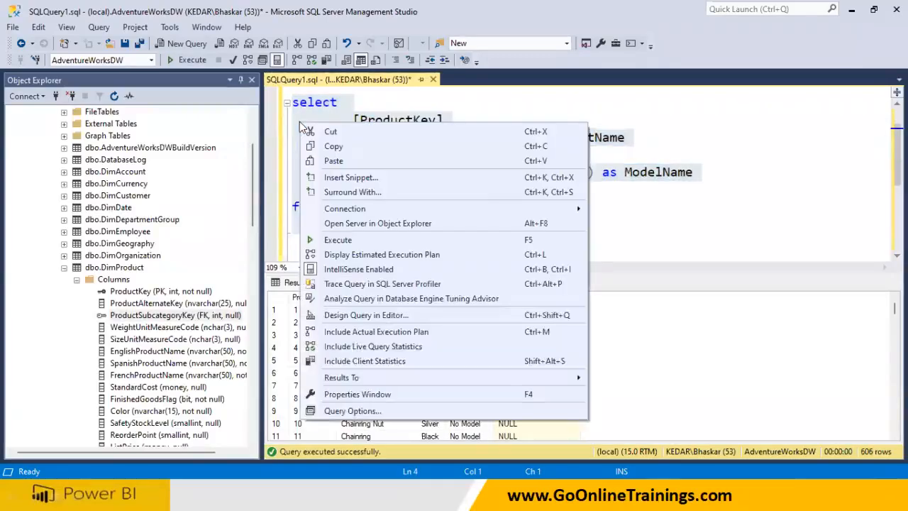
click(317, 144)
Switch to Power BI Desktop's model diagram and expand the Fields pane.
click(444, 491)
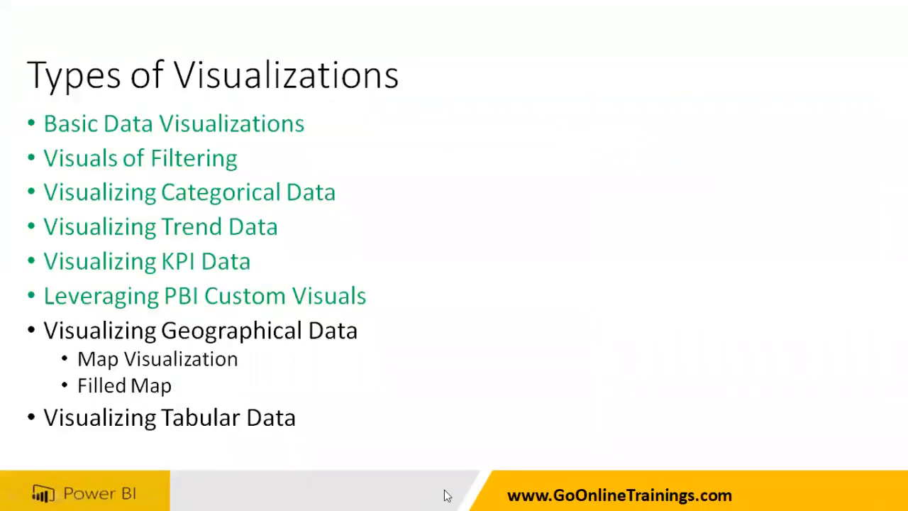
key(super)
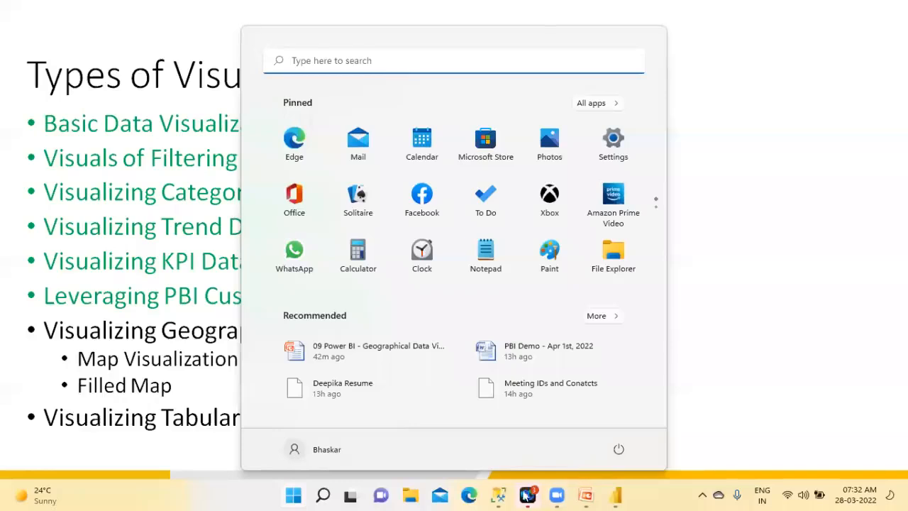
click(501, 495)
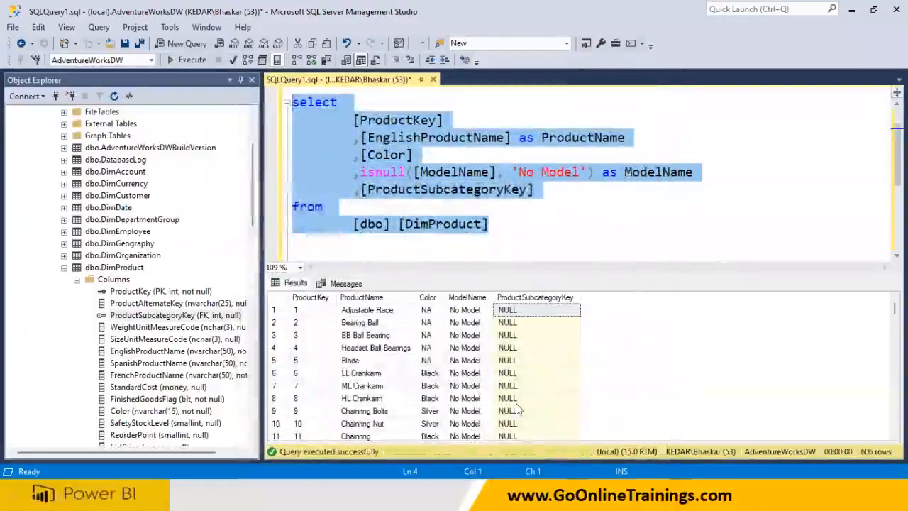
click(548, 496)
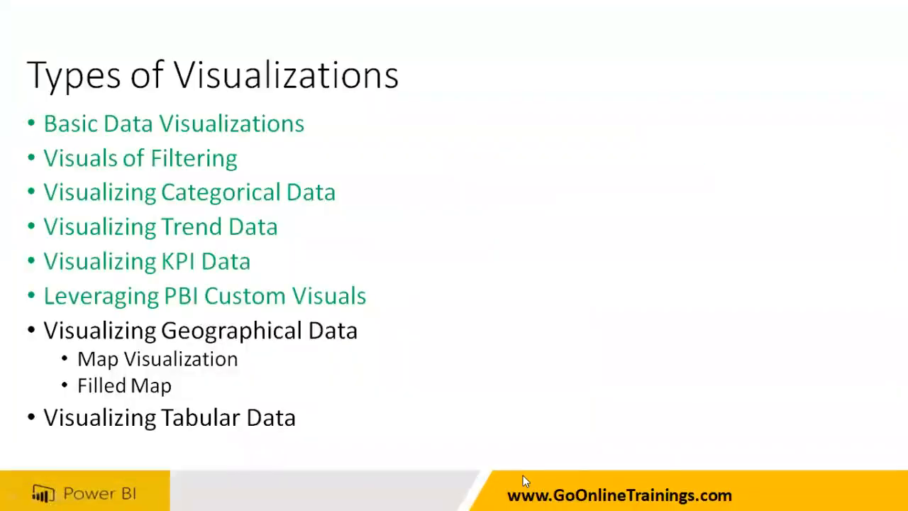
key(super)
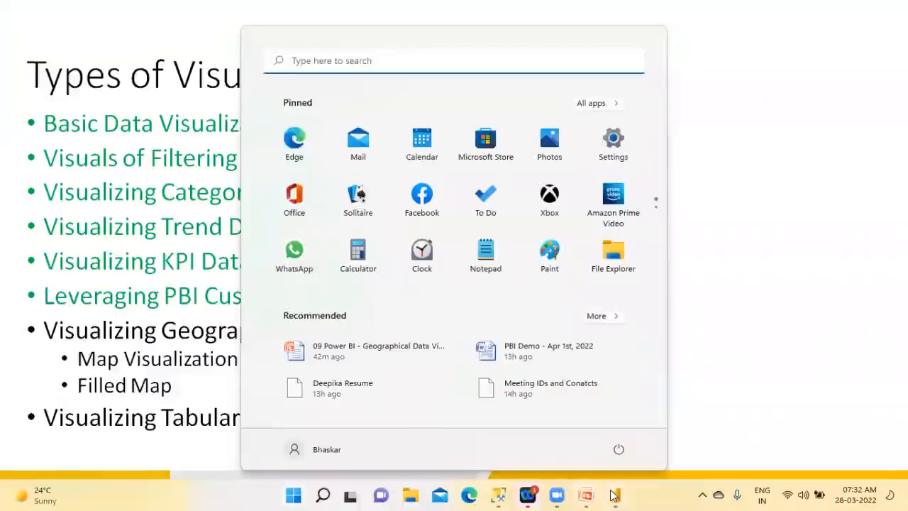
click(613, 495)
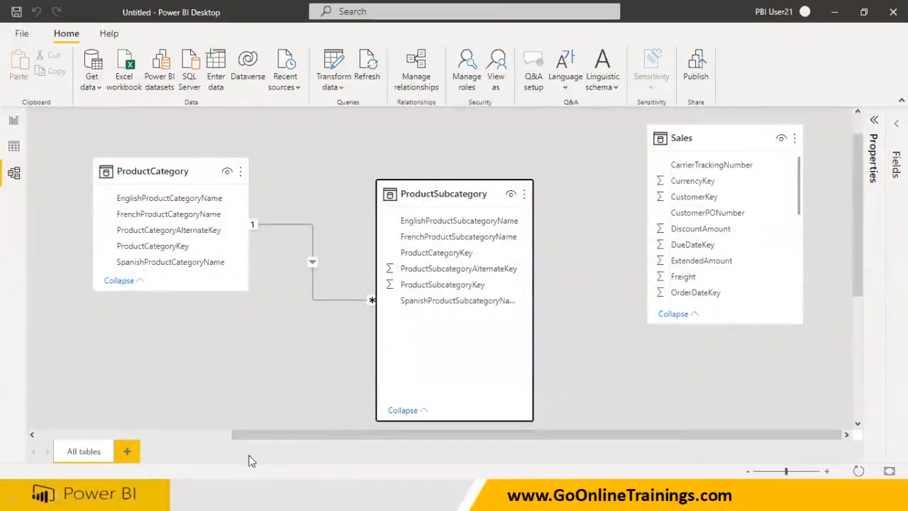
drag(530, 435, 599, 433)
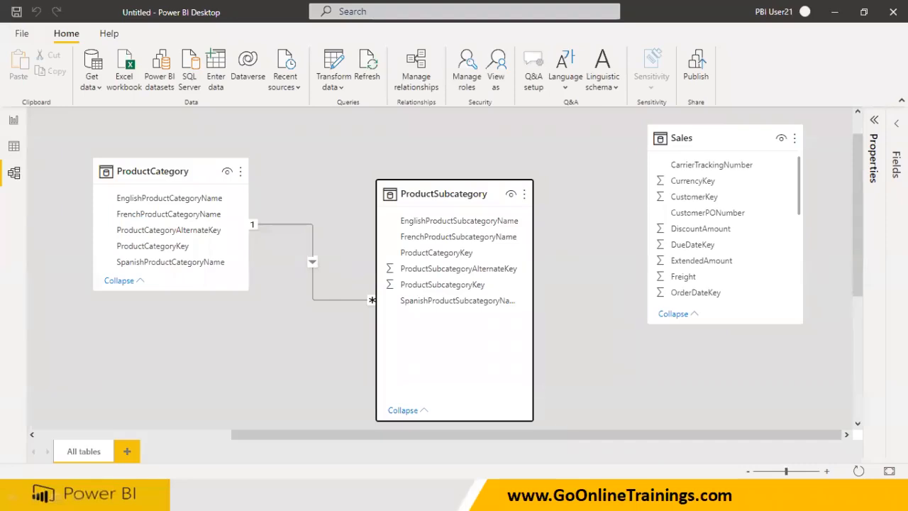
click(876, 127)
click(874, 122)
click(896, 124)
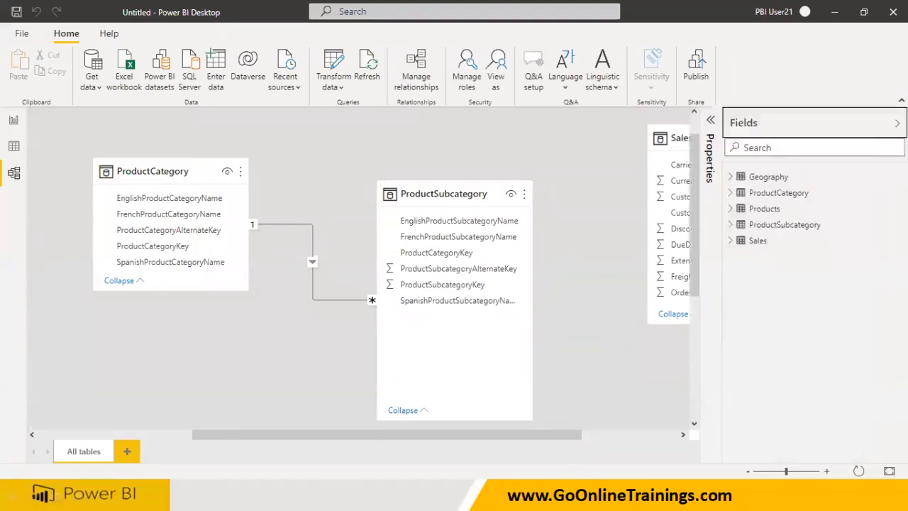
click(758, 240)
right_click(759, 240)
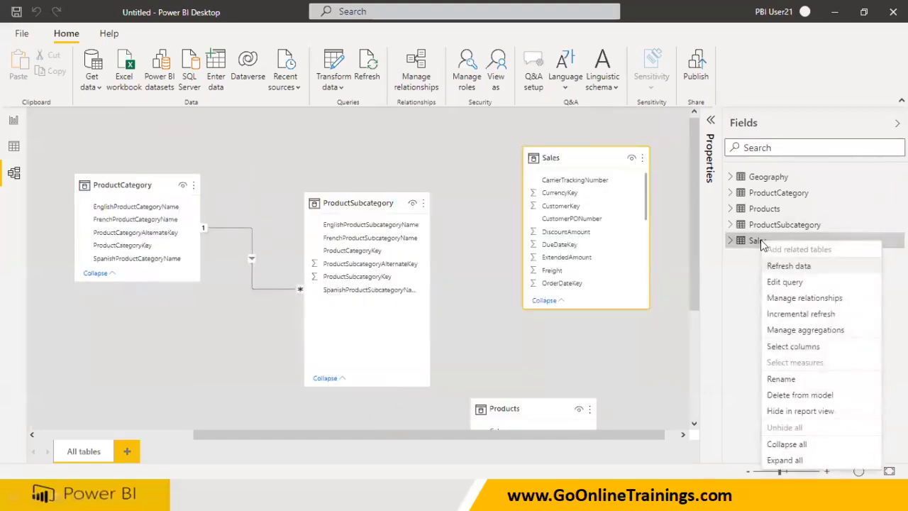
click(781, 346)
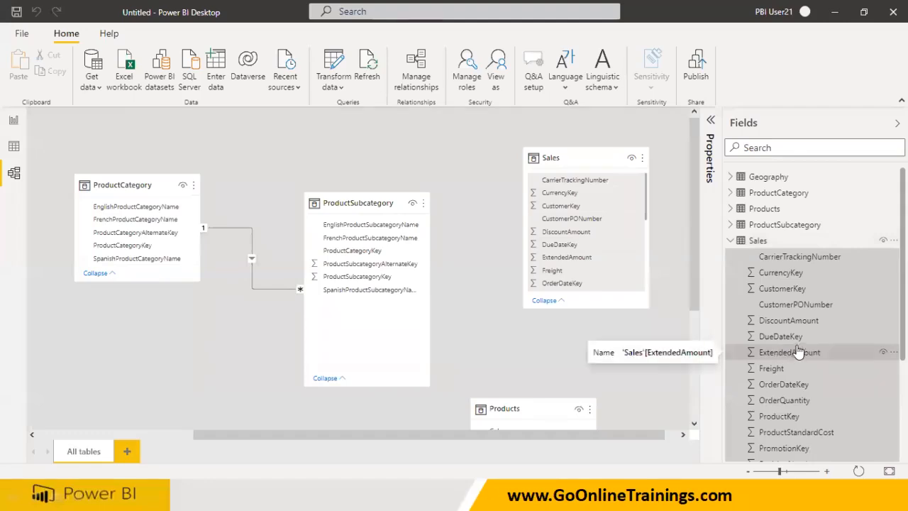
scroll(802, 349, down, 3)
scroll(780, 320, up, 3)
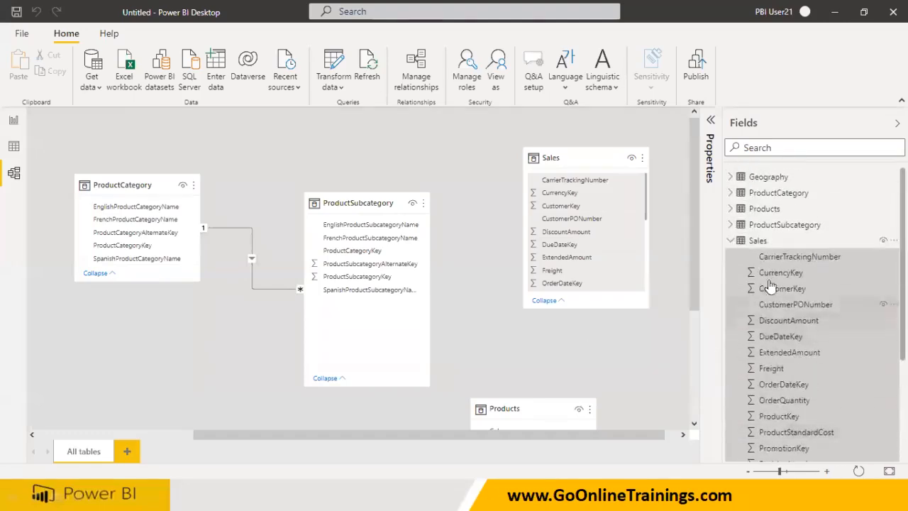
click(730, 240)
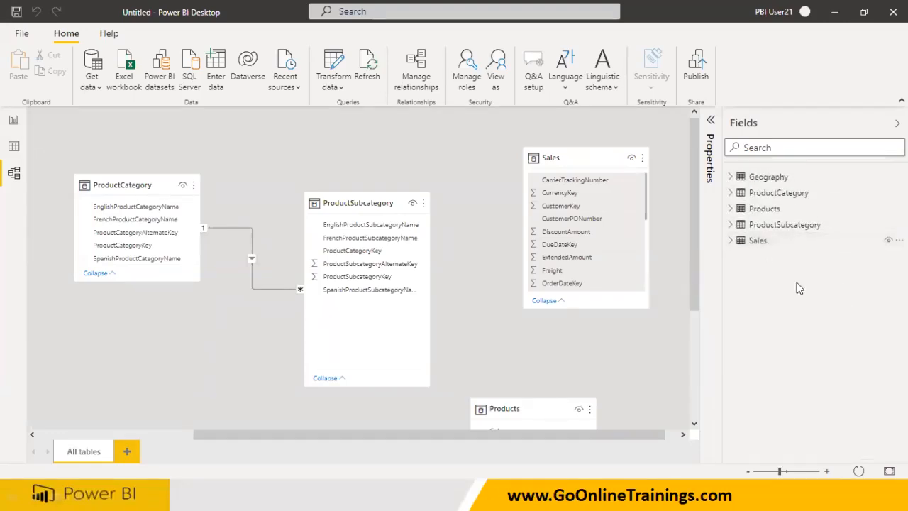
click(756, 241)
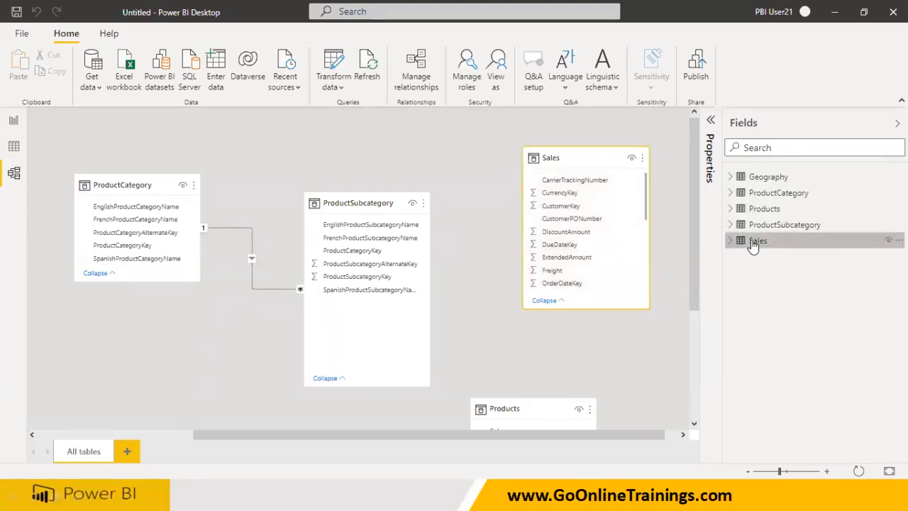
Open the Products table's query for editing in Power Query Editor and refresh its outdated preview.
click(764, 208)
click(730, 209)
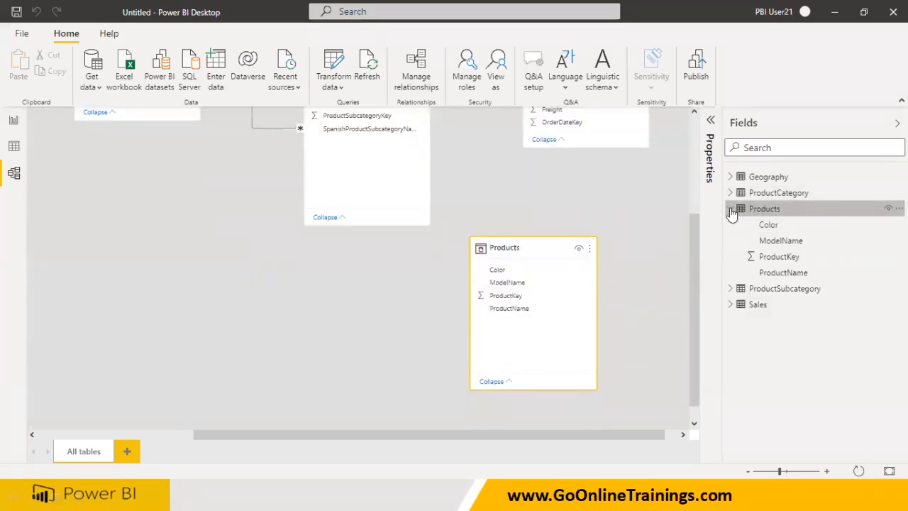
click(898, 207)
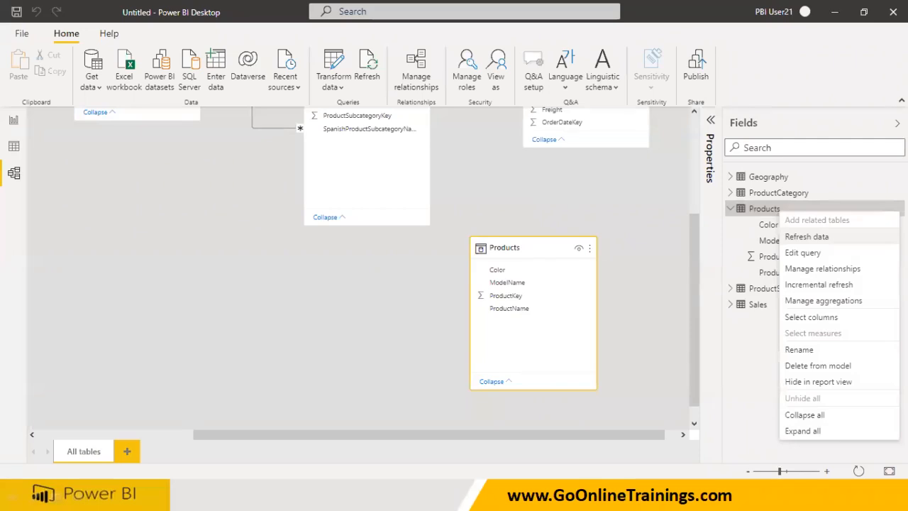
click(836, 256)
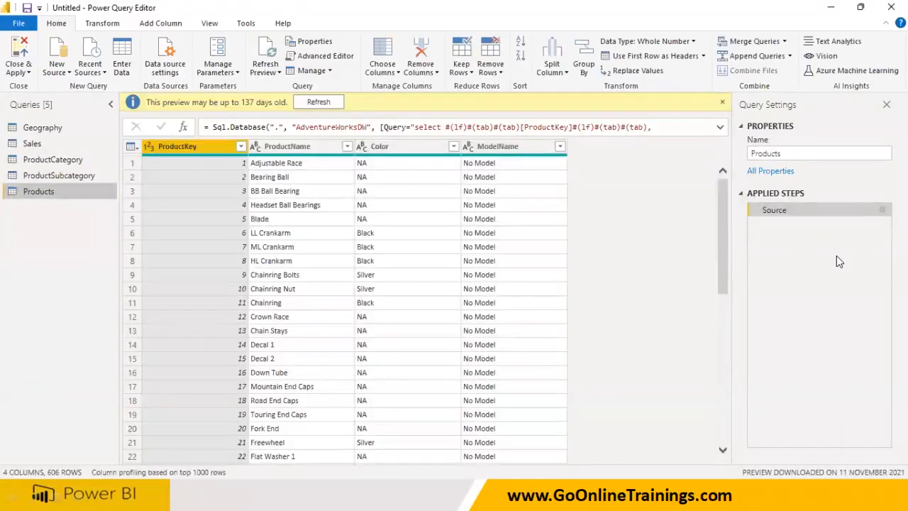
click(318, 101)
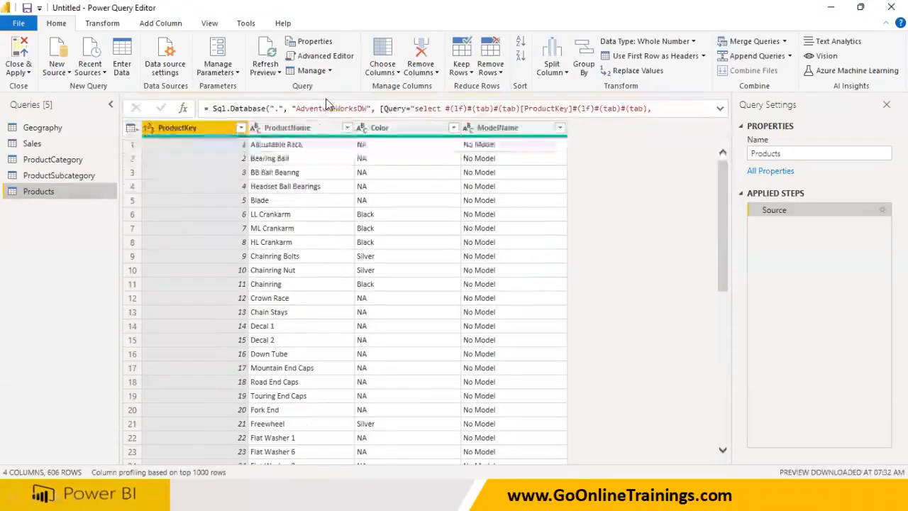
Expand the Products query's Source formula and insert a comma after ModelName#(lf), just before from.
click(720, 108)
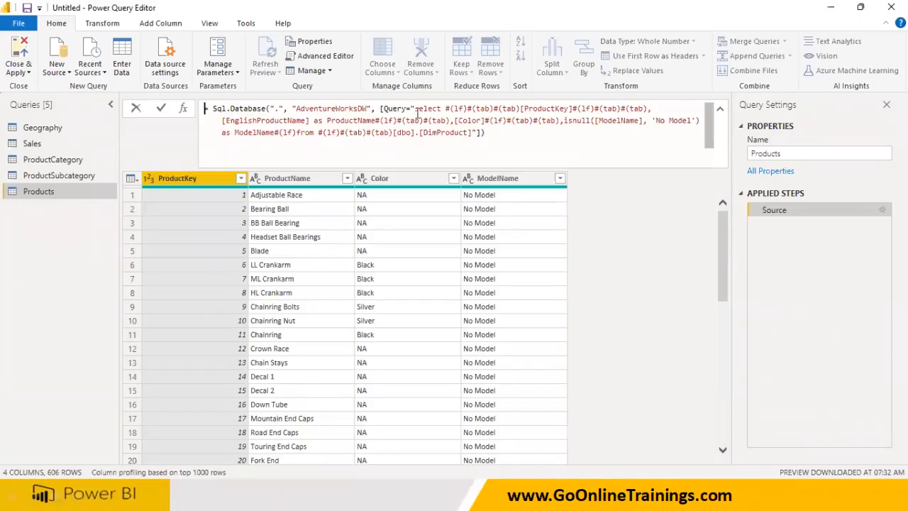
drag(417, 112, 547, 135)
click(549, 135)
click(696, 122)
text(,)
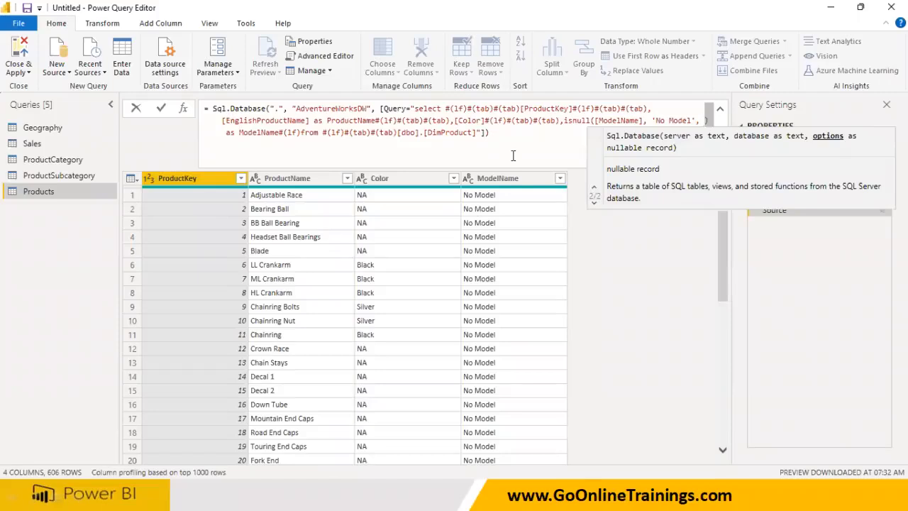
key(BackSpace)
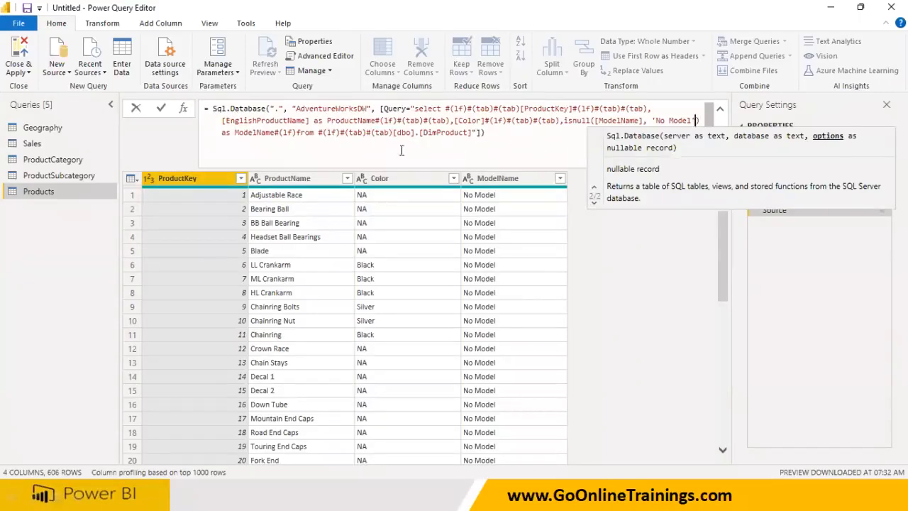
click(297, 132)
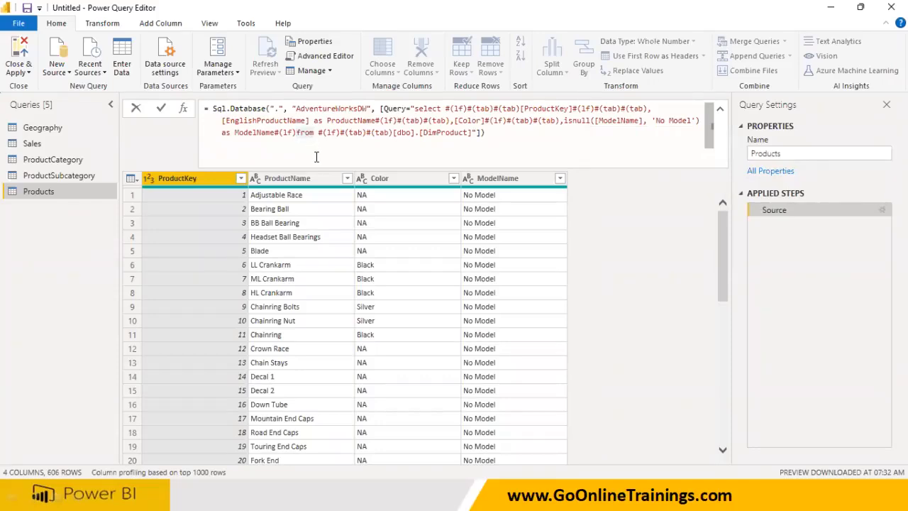
text(,)
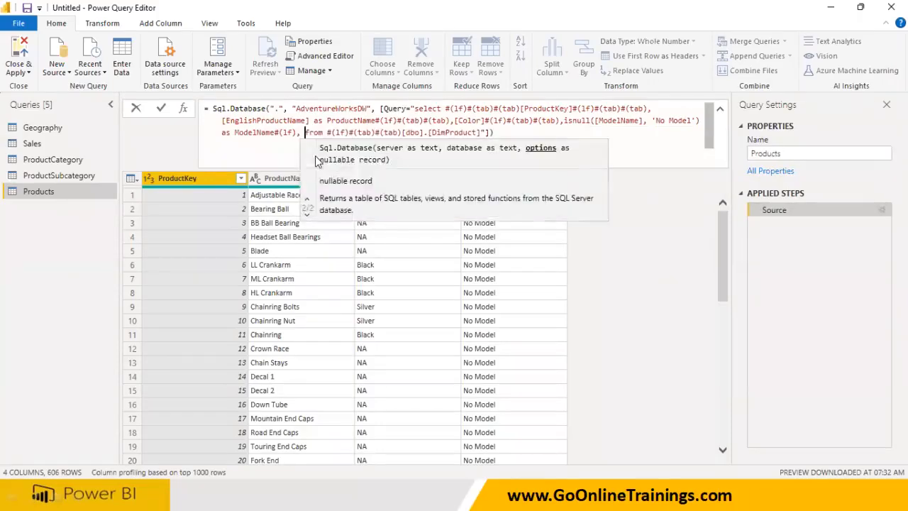
Switch to SQL Server Management Studio, copy [ProductSubcategoryKey] from the select list, and return to Power Query Editor.
key(super)
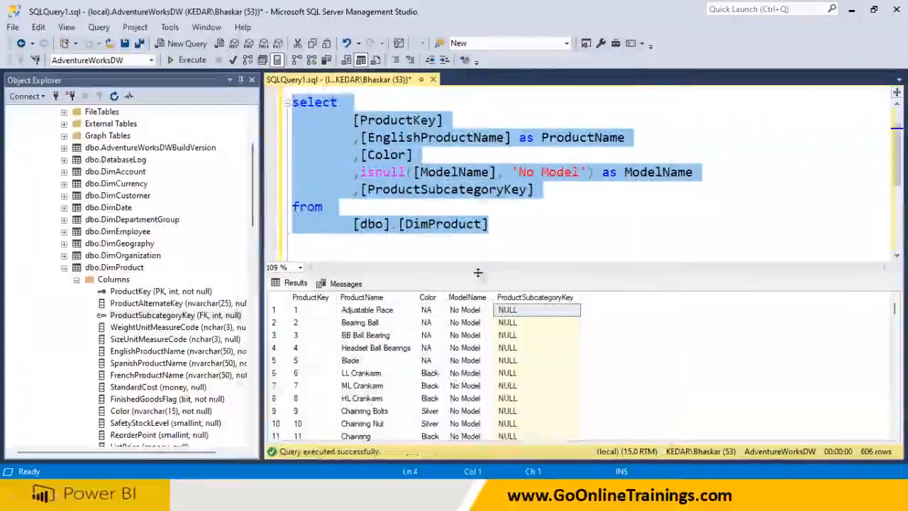
key(Right)
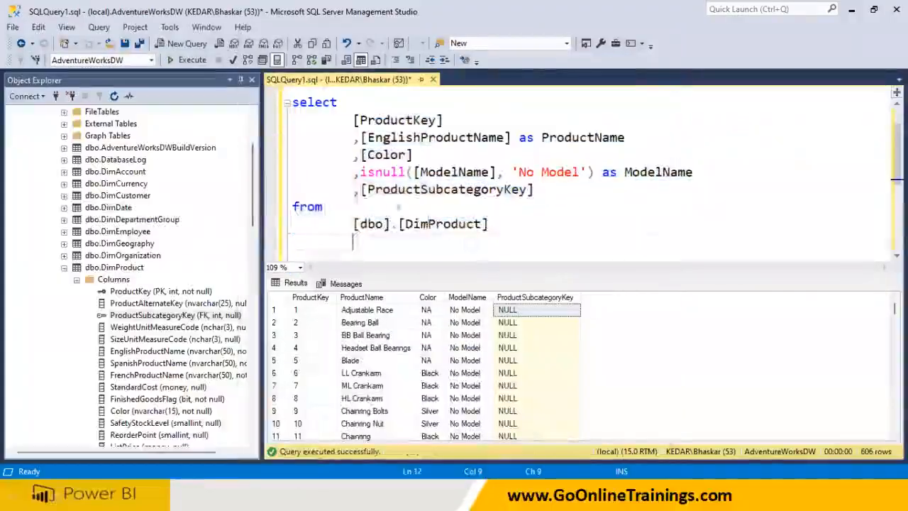
drag(354, 192, 548, 185)
key(ctrl+c)
click(395, 206)
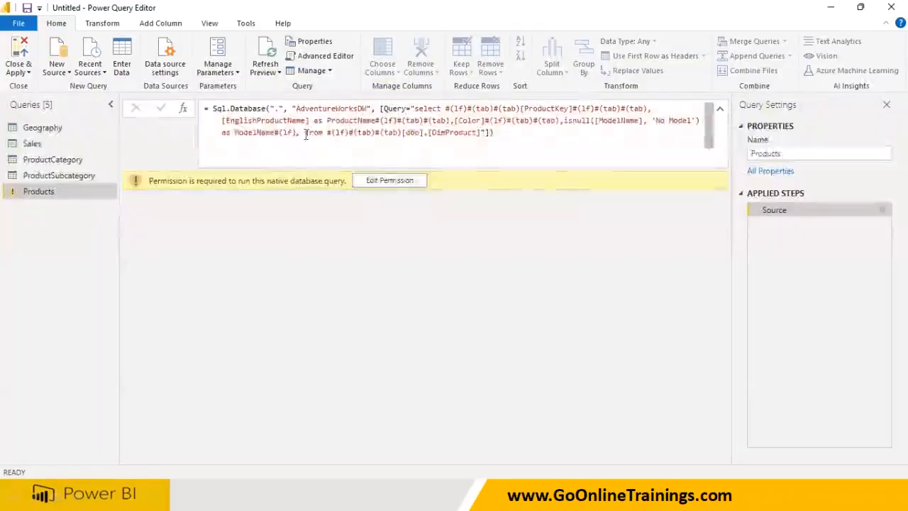
Insert [ProductSubcategoryKey] between the new comma and from in the Products Source formula and commit it.
click(306, 135)
key(ctrl+v)
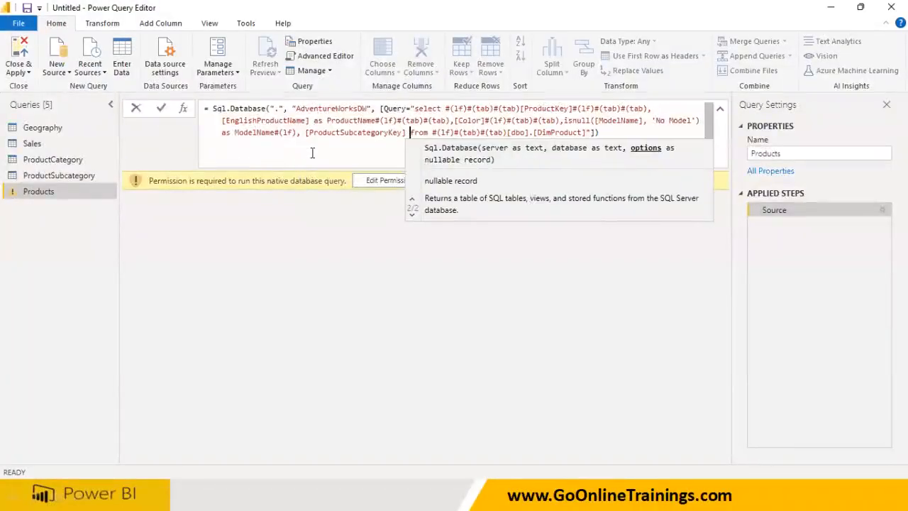
key(Return)
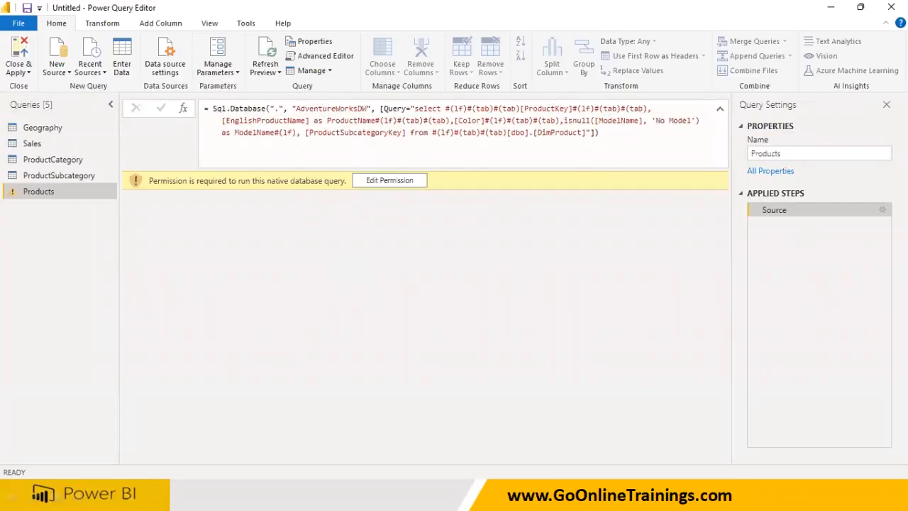
Open the Source step settings of the Products query, review its full SQL statement, and accept the dialog.
click(882, 210)
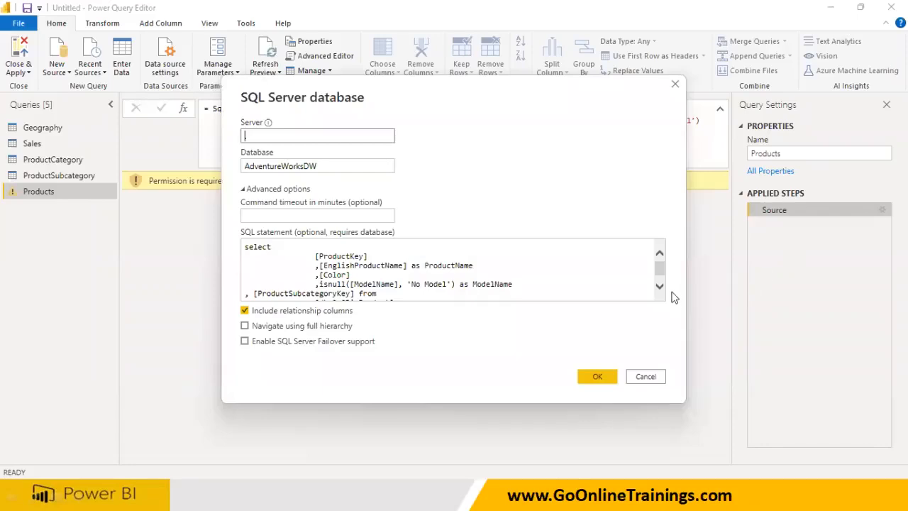
click(659, 289)
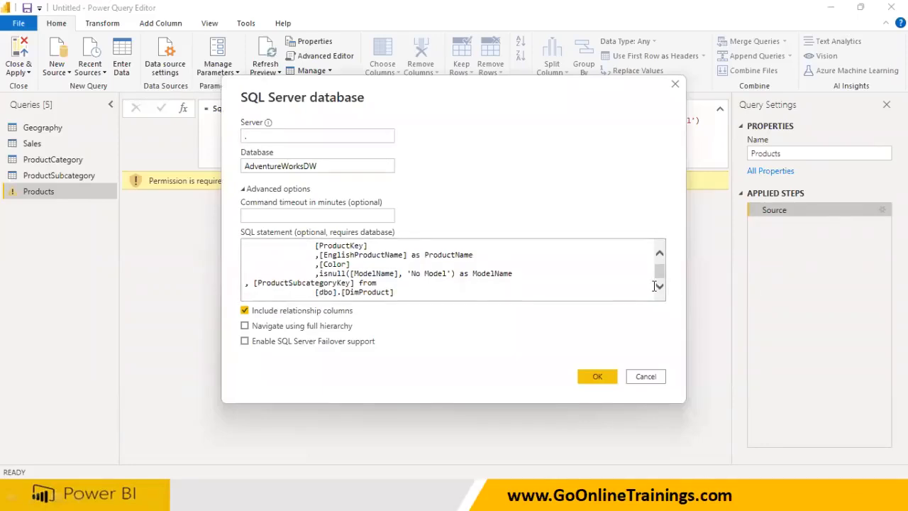
click(586, 376)
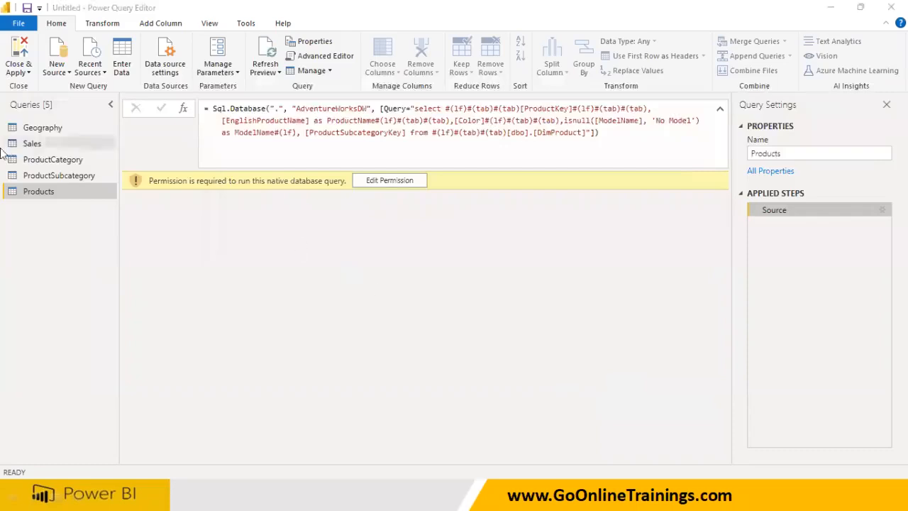
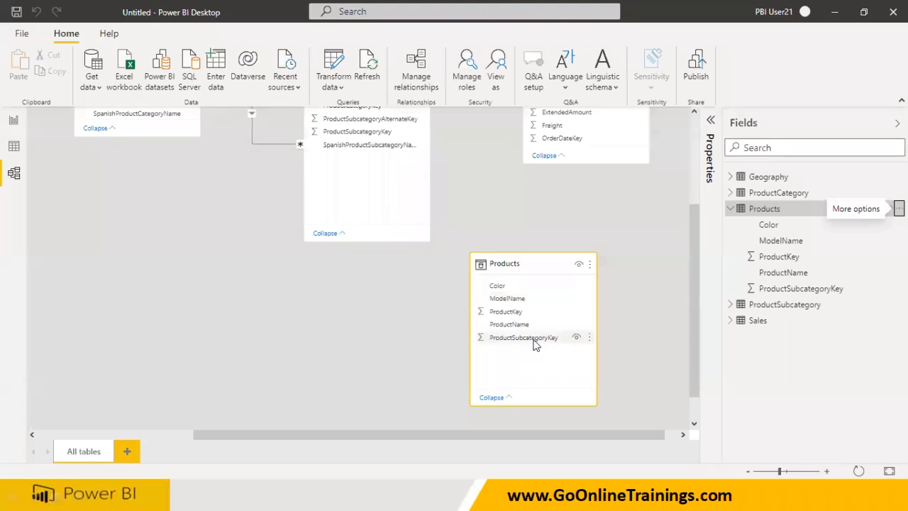
Place the Products table below Sales in the model diagram and relate ProductSubcategoryKey in ProductSubcategory to ProductSubcategoryKey in Products.
scroll(388, 257, up, 3)
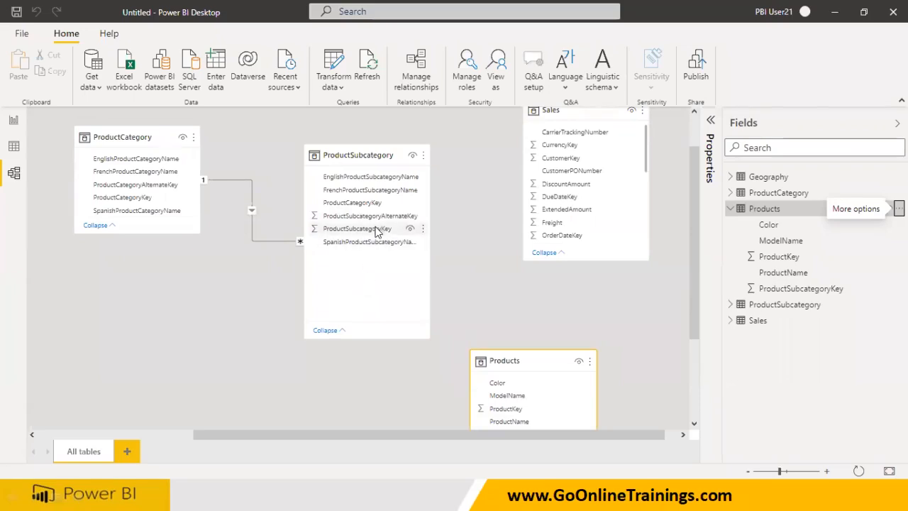
drag(488, 360, 541, 300)
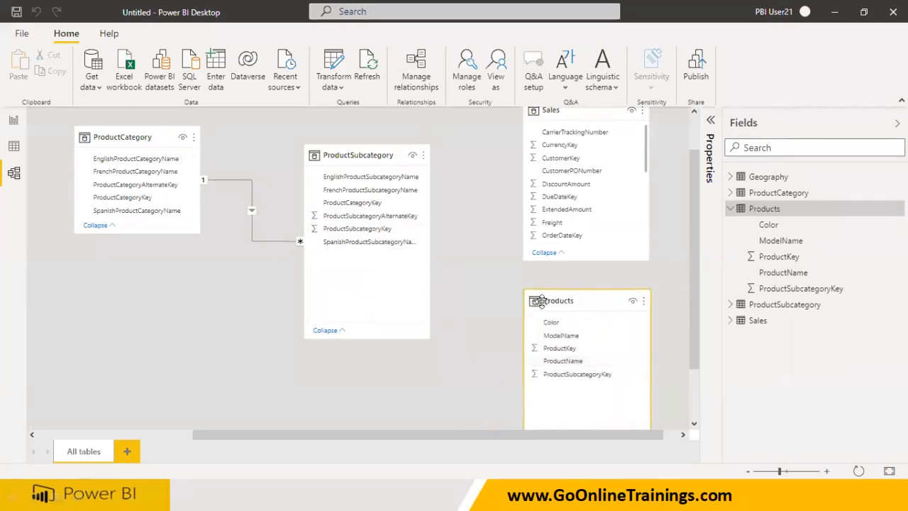
drag(367, 234, 580, 374)
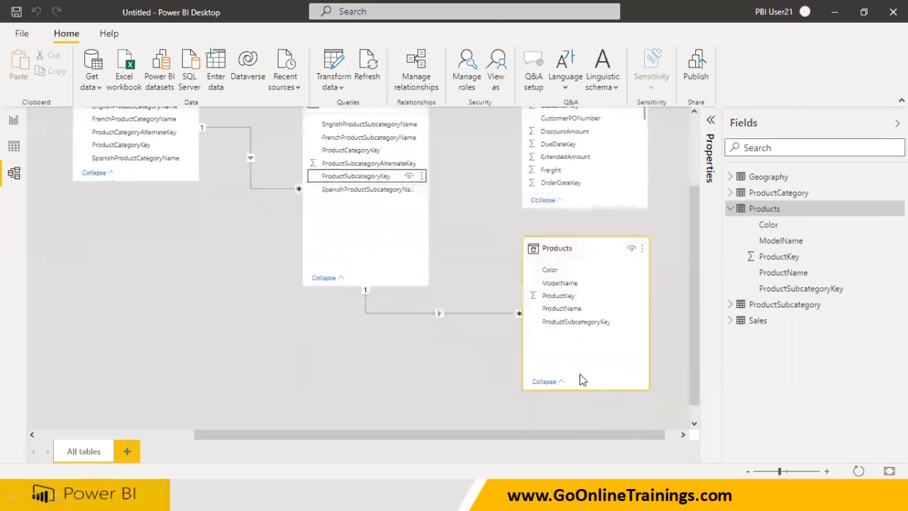
Move the Geography table slightly closer to ProductCategory in the model diagram and lengthen it to show all its fields.
scroll(579, 374, up, 2)
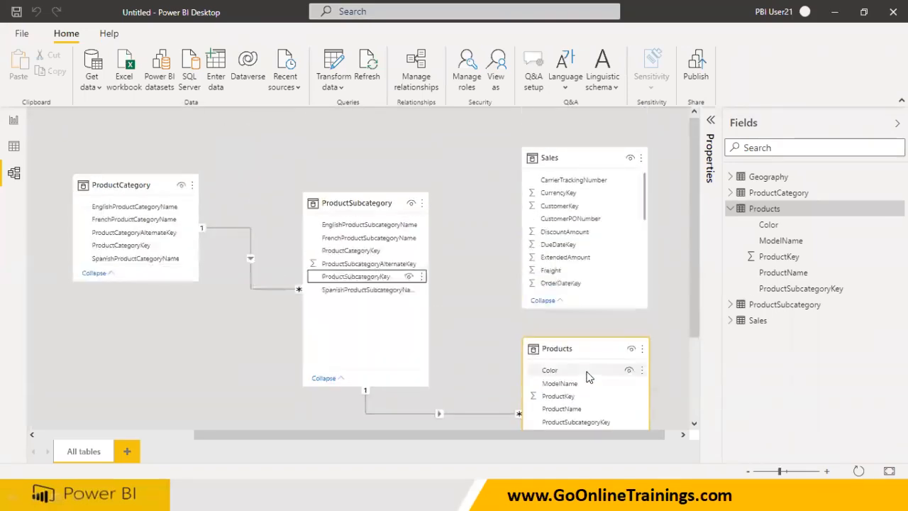
scroll(615, 369, down, 3)
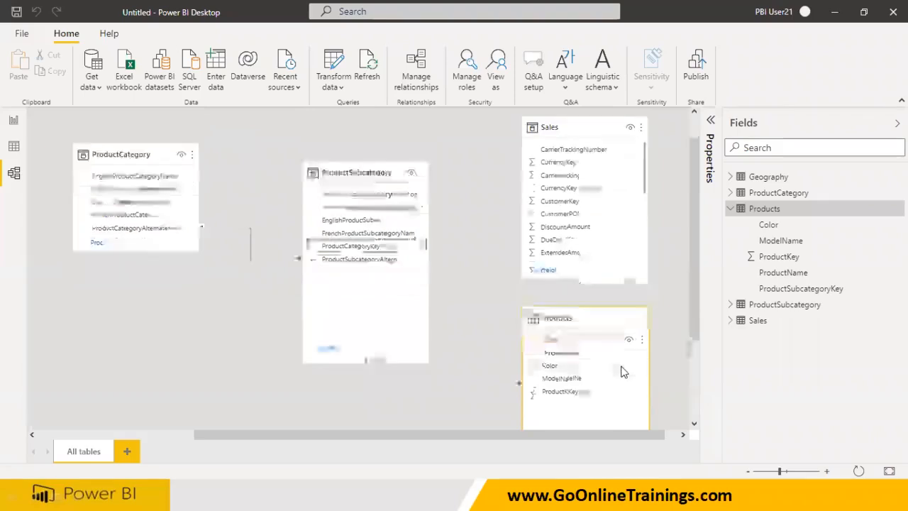
drag(617, 438, 388, 448)
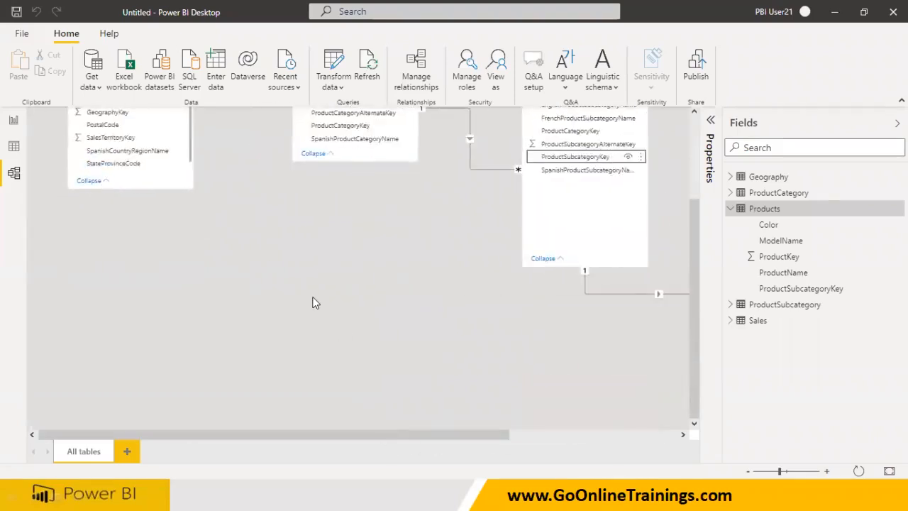
scroll(369, 298, up, 3)
drag(134, 157, 182, 165)
drag(239, 317, 244, 387)
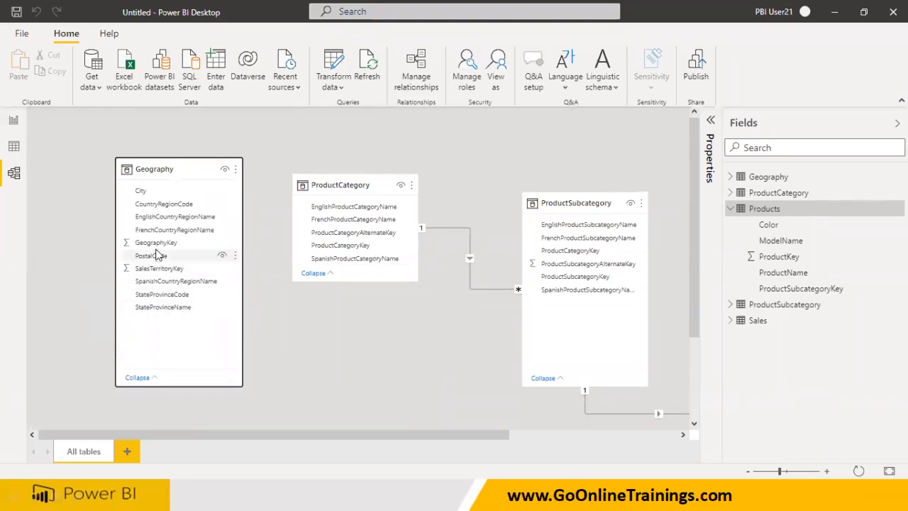
Move the Sales table from above Products to the empty area below ProductCategory in the model diagram.
drag(419, 435, 637, 436)
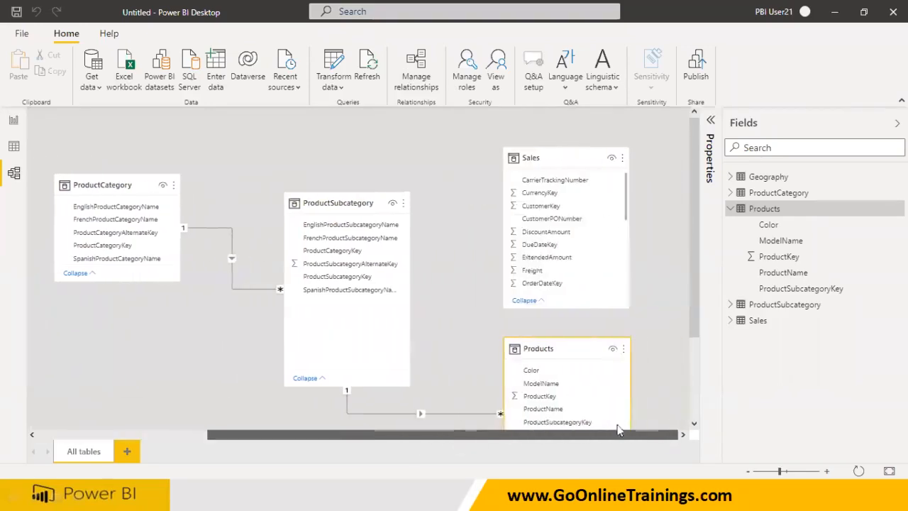
drag(547, 158, 157, 332)
drag(224, 394, 369, 385)
drag(691, 319, 692, 399)
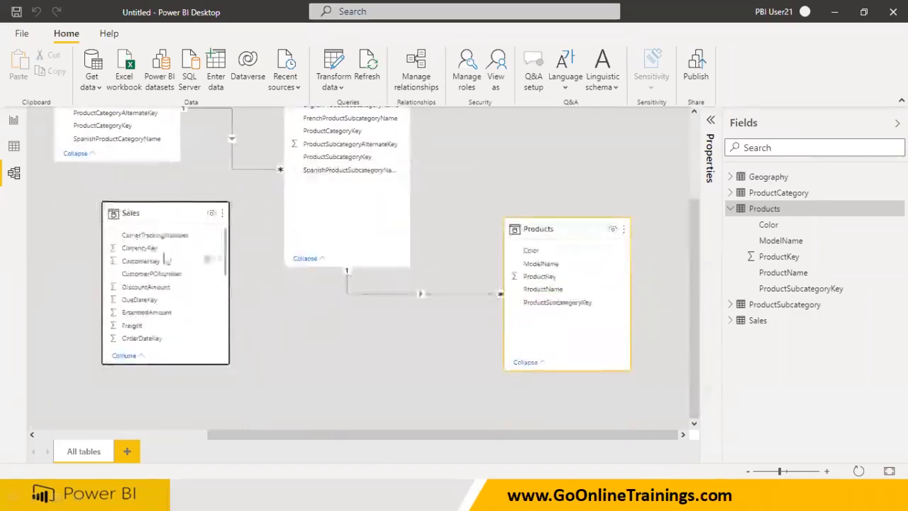
drag(170, 220, 112, 255)
drag(220, 434, 87, 435)
Move the Sales table up to just beneath ProductCategory and lengthen it to show more fields.
scroll(93, 266, up, 2)
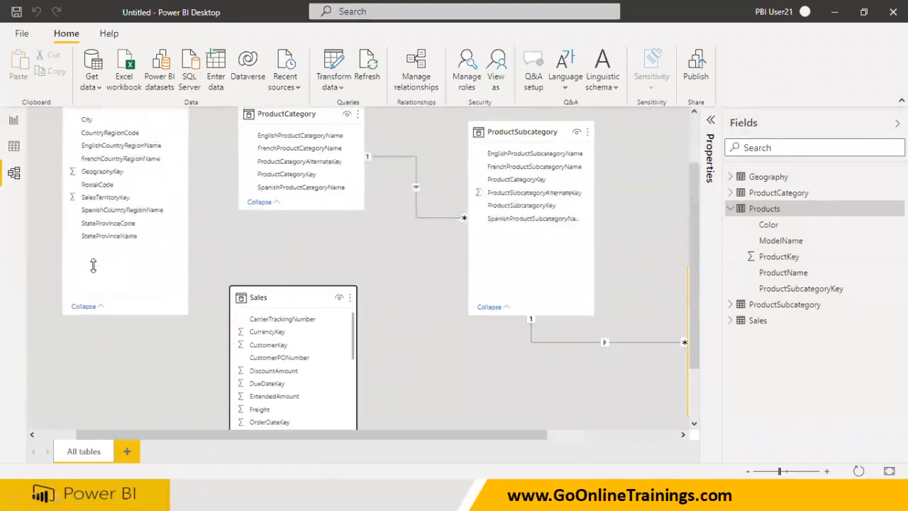
scroll(266, 370, down, 1)
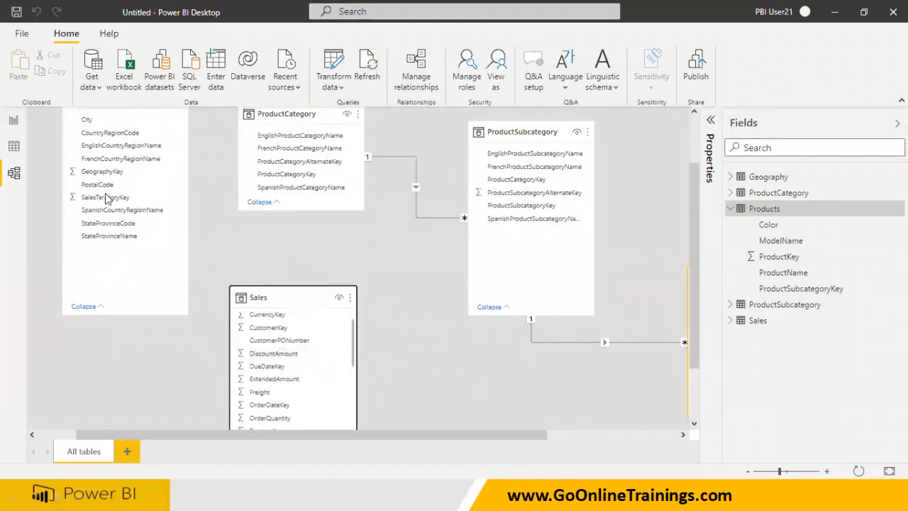
scroll(304, 357, up, 1)
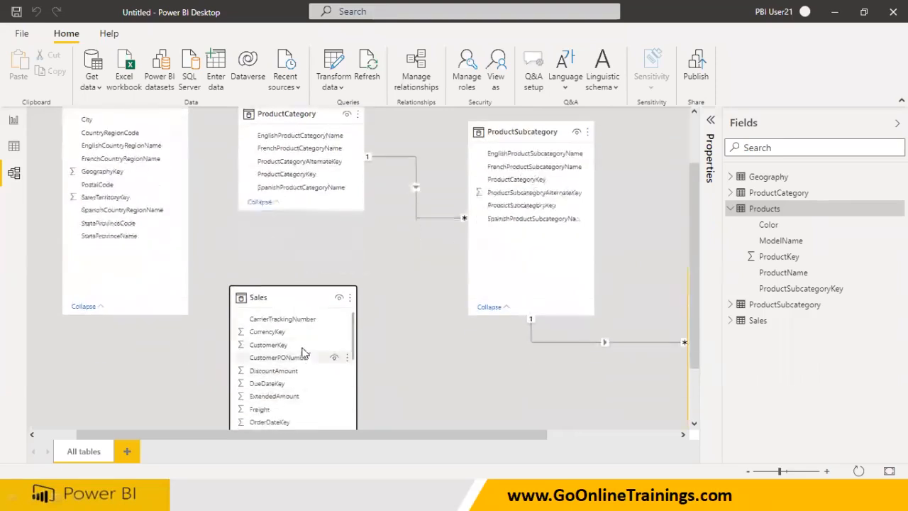
drag(298, 297, 298, 242)
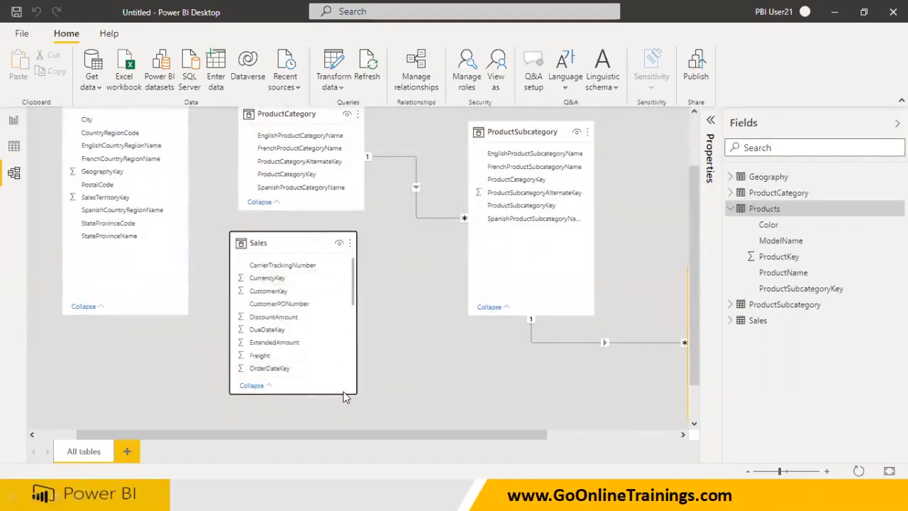
drag(351, 395, 365, 442)
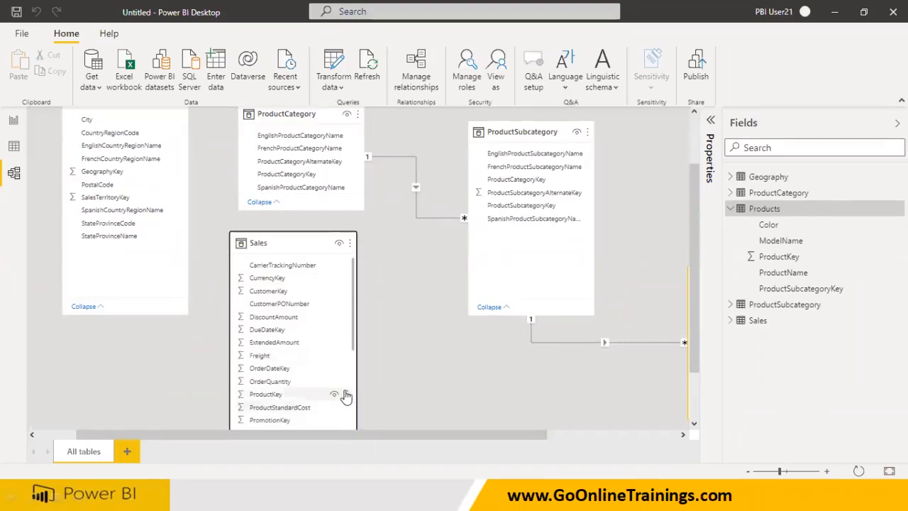
Create a relationship from GeographyKey in the Geography table to SalesTerritoryKey in the Sales table.
scroll(353, 359, down, 1)
drag(353, 354, 358, 402)
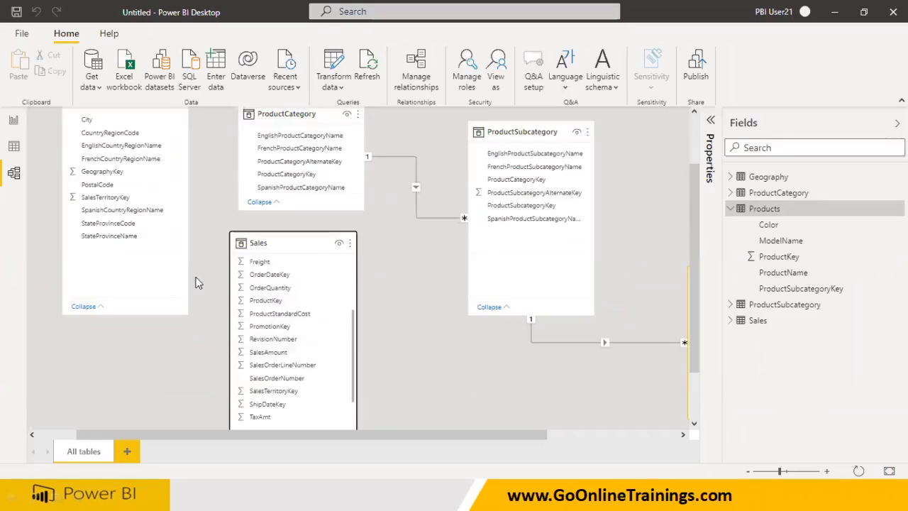
scroll(128, 253, up, 1)
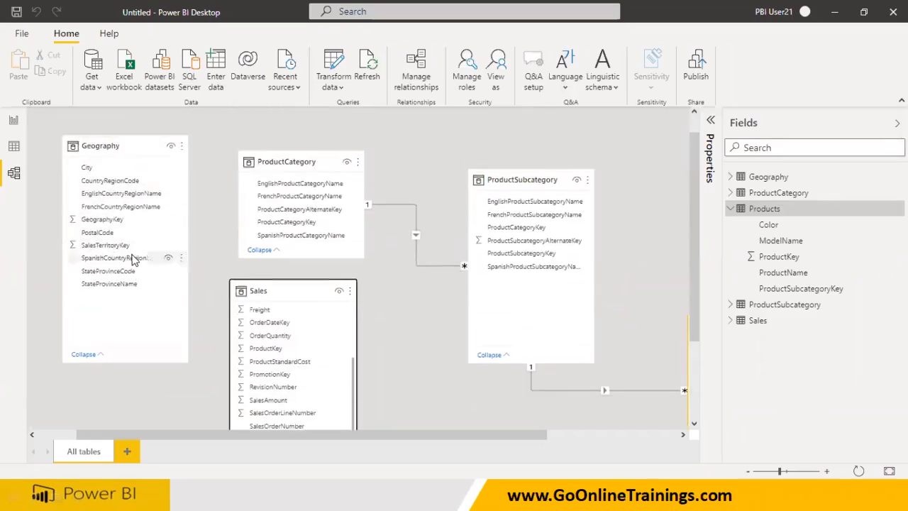
drag(112, 222, 298, 327)
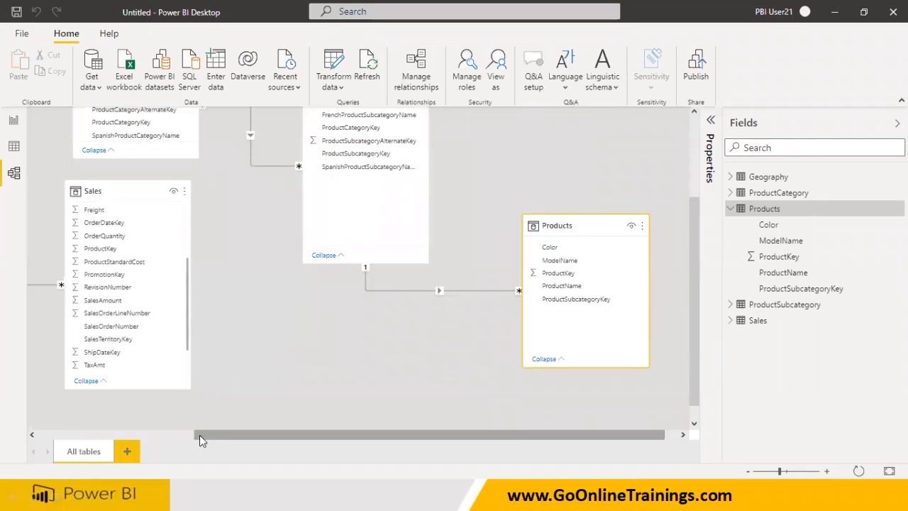
Shift the Sales table slightly down and relate ProductKey in Products to ProductKey in Sales.
drag(199, 435, 168, 437)
drag(179, 197, 201, 235)
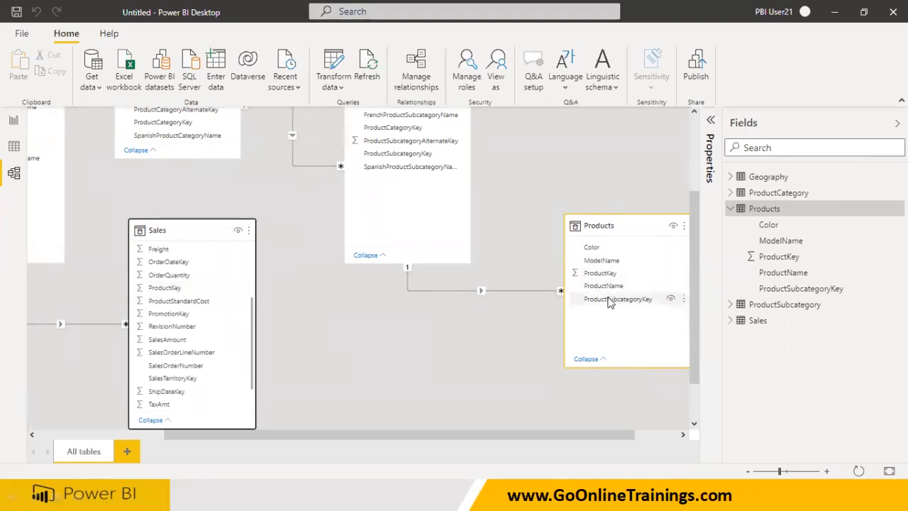
drag(600, 273, 172, 295)
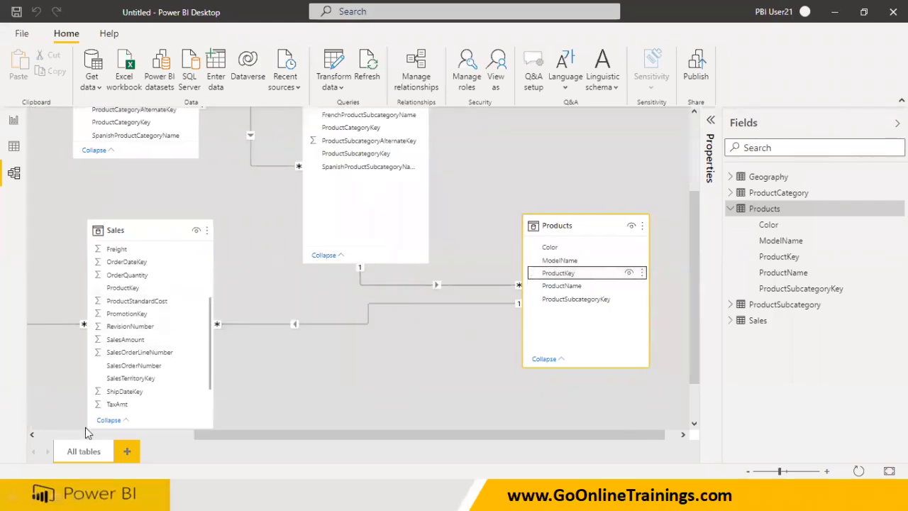
click(131, 432)
scroll(308, 332, up, 2)
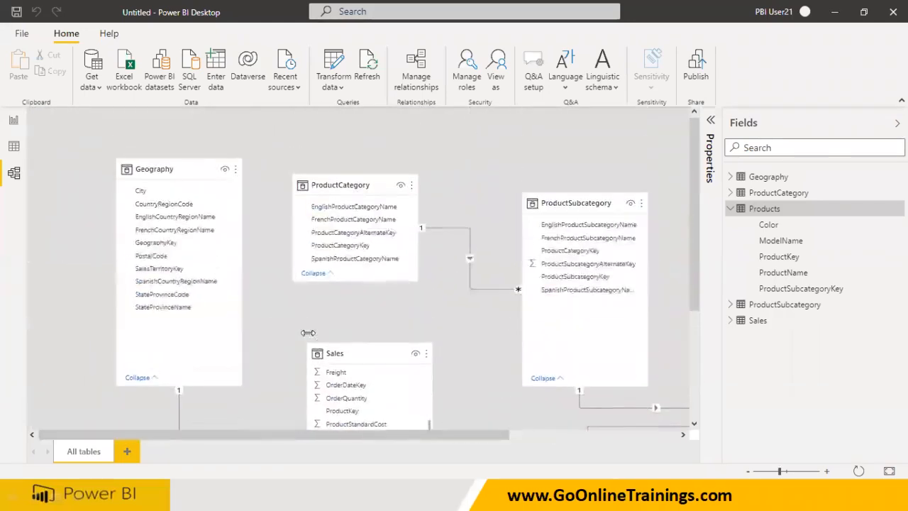
Switch to Report view and set the page view to Actual size, keeping the window maximized.
click(14, 122)
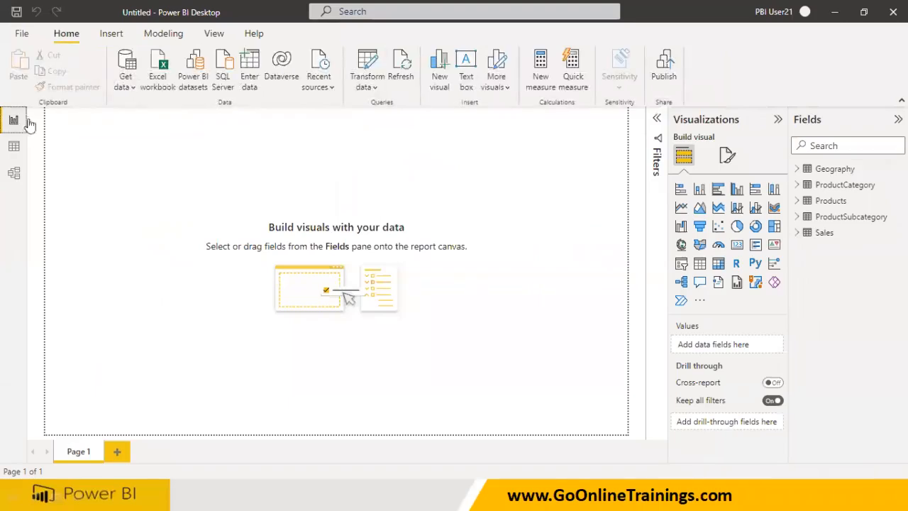
double_click(101, 18)
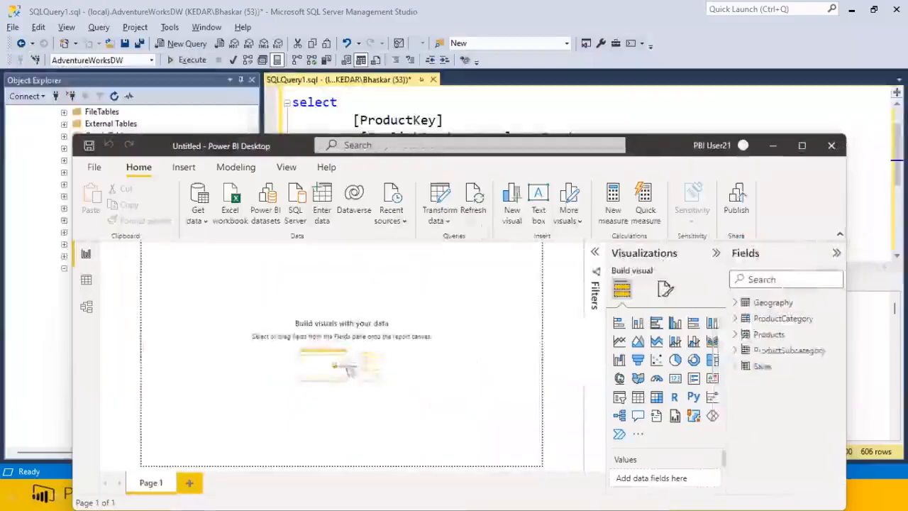
click(439, 212)
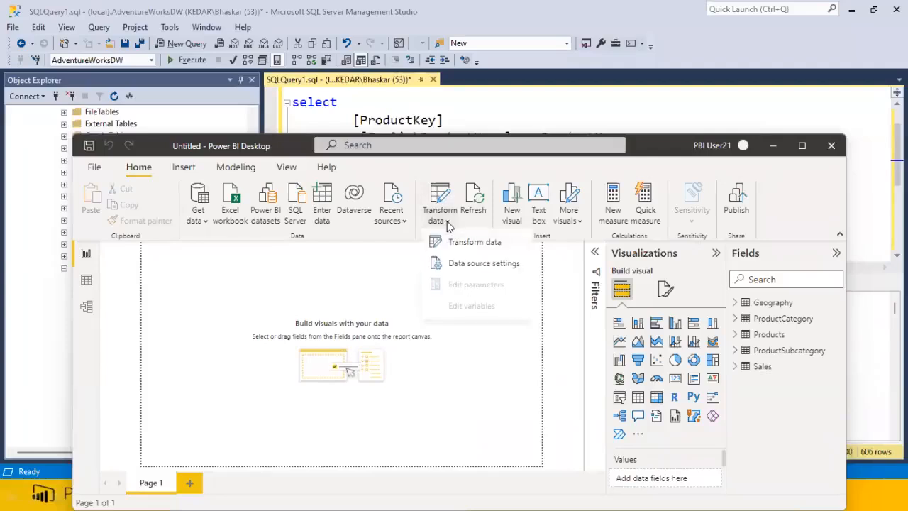
click(287, 167)
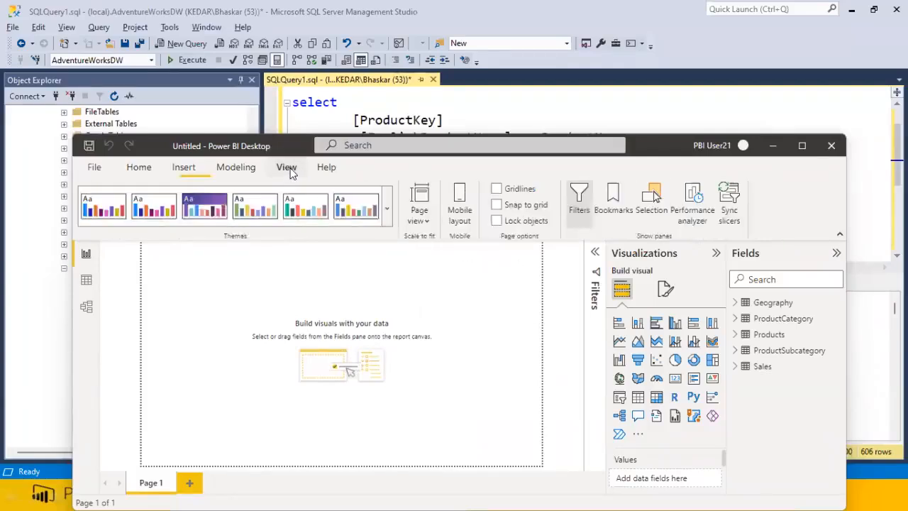
click(421, 226)
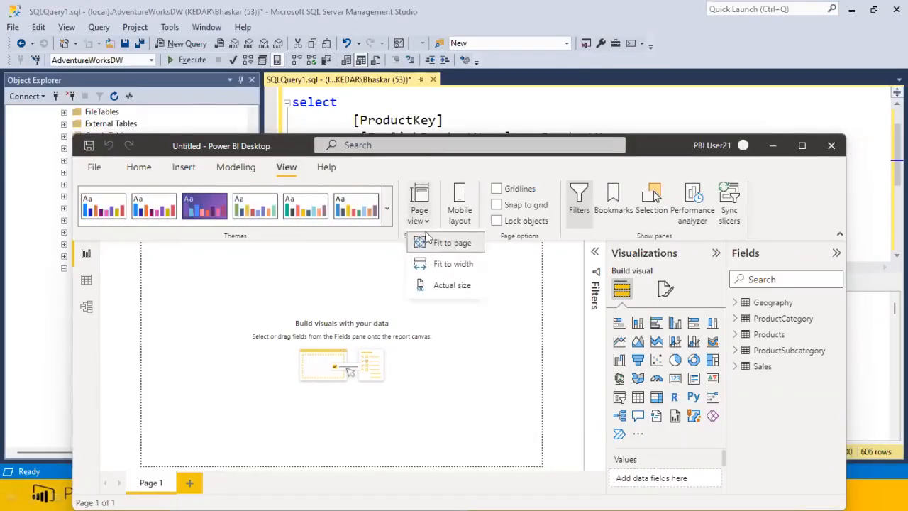
click(439, 286)
click(802, 146)
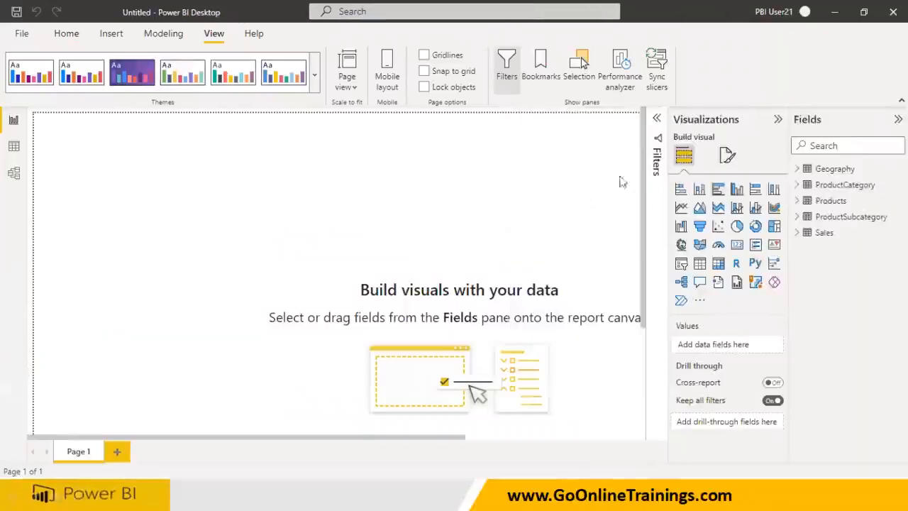
Add an empty Map visual to the report page and look through its field wells.
click(681, 244)
click(66, 35)
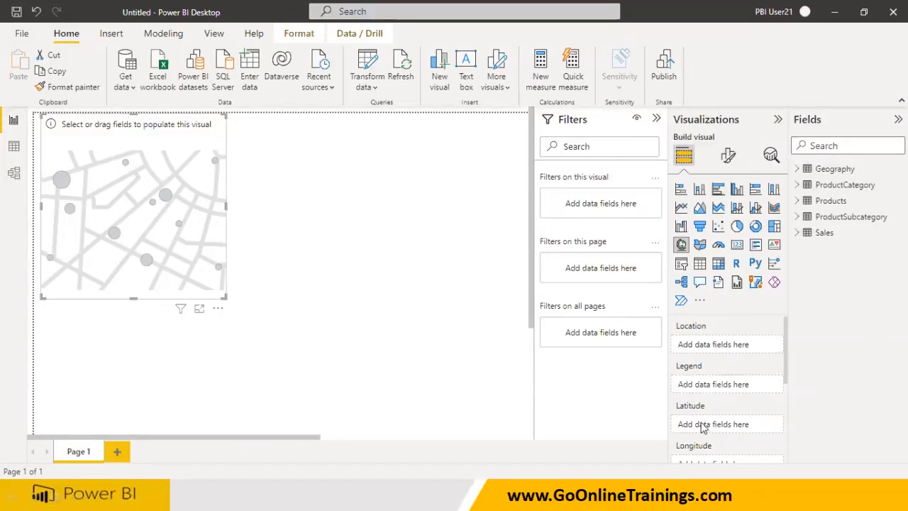
scroll(725, 420, down, 1)
scroll(720, 432, down, 1)
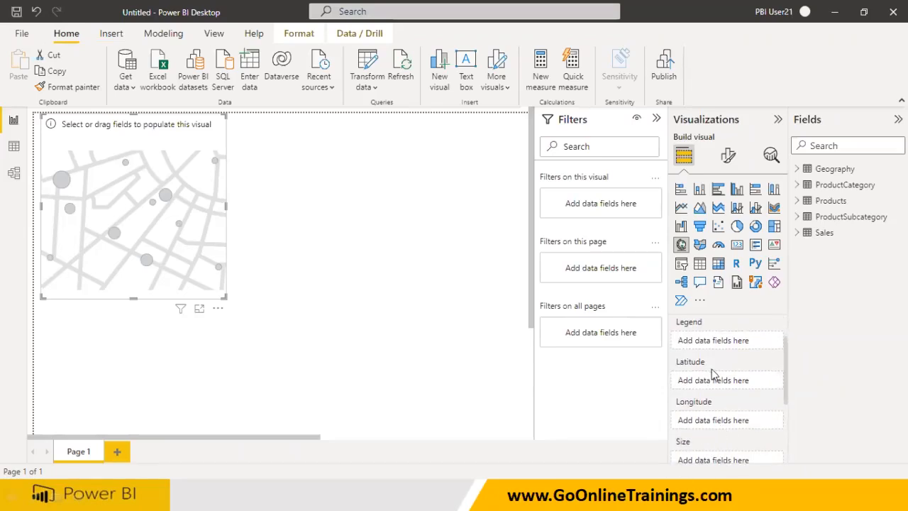
scroll(715, 373, up, 2)
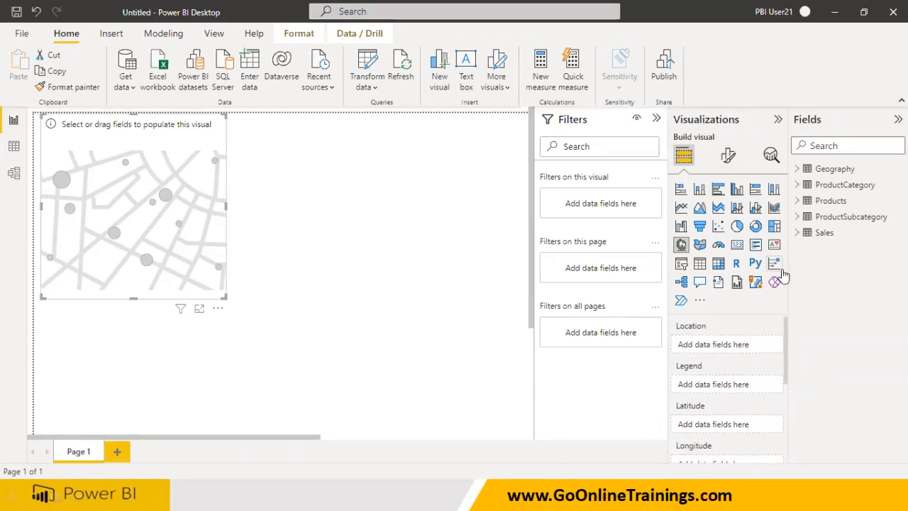
Delete the CountryRegionCode column of the Geography table from the model.
click(798, 169)
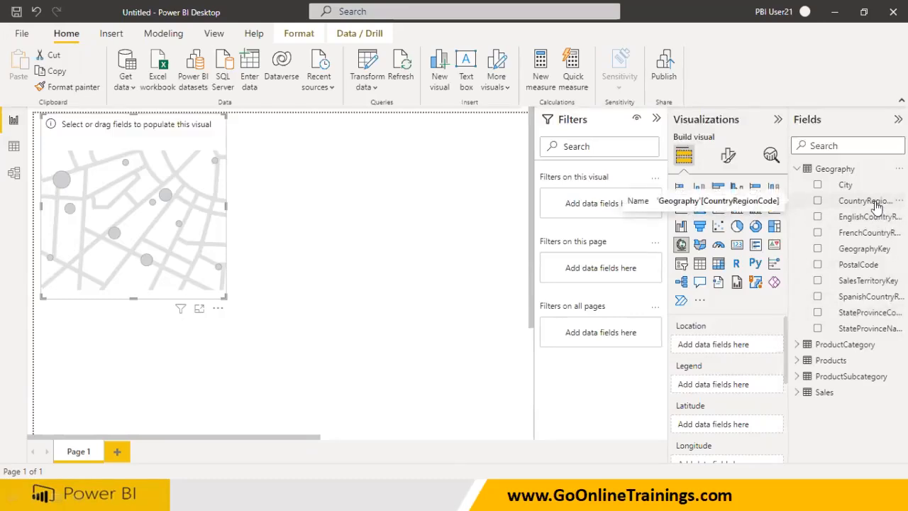
right_click(865, 200)
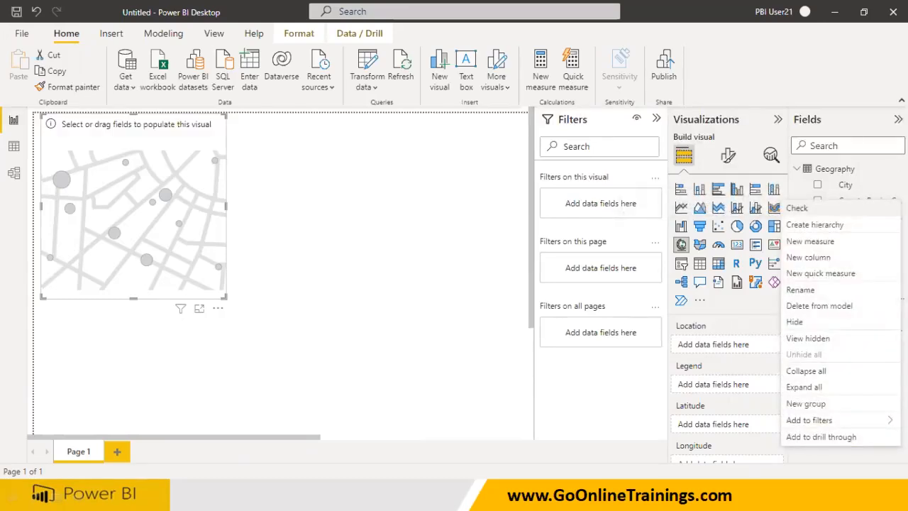
click(832, 476)
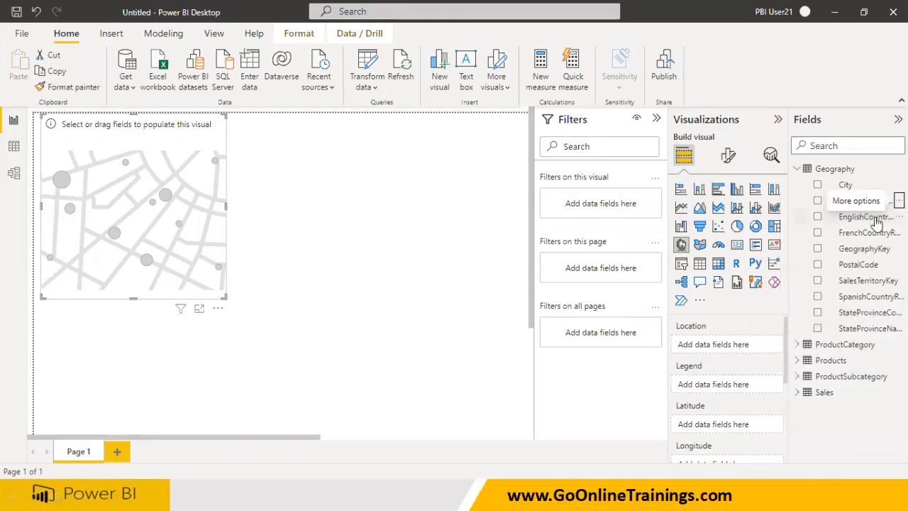
click(898, 201)
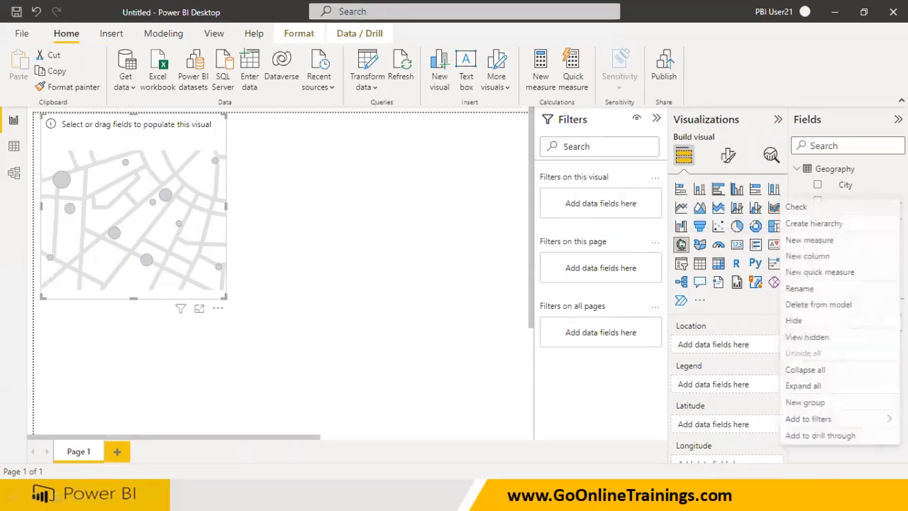
click(845, 305)
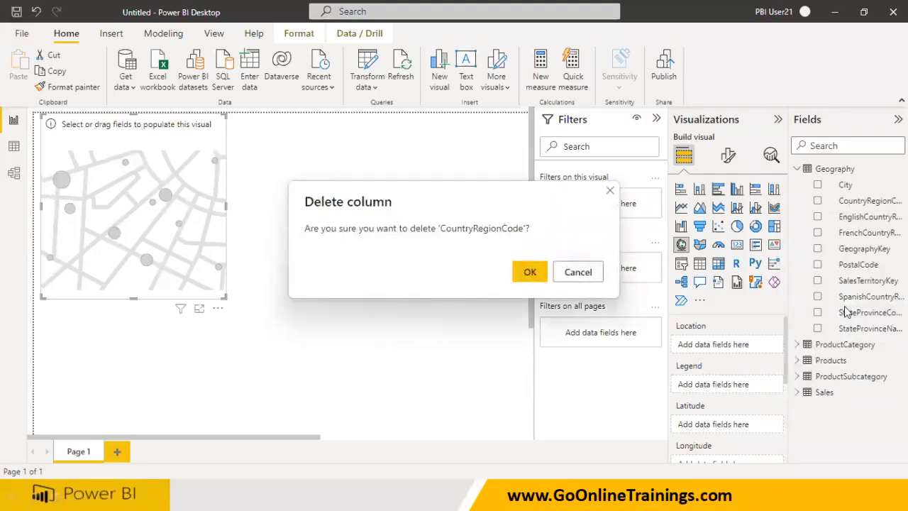
click(532, 272)
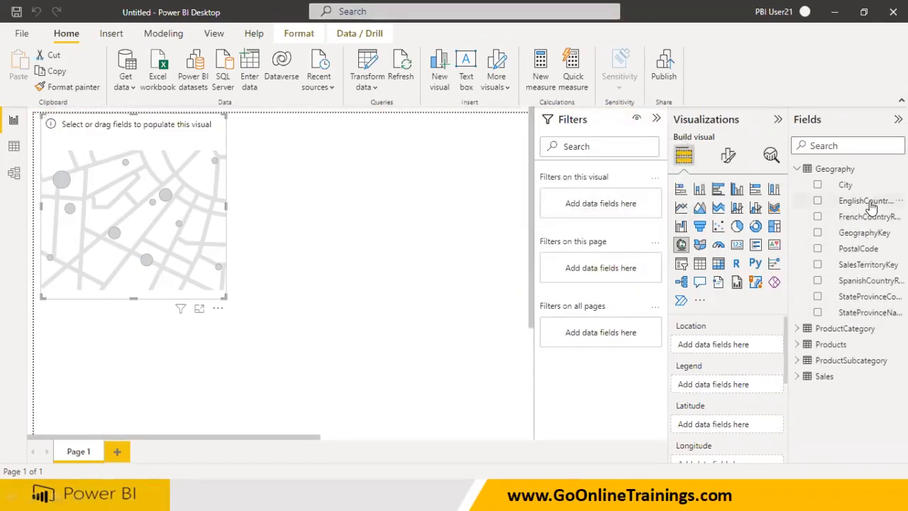
Rename the EnglishCountryRegionName column in the Geography table to Country.
right_click(870, 203)
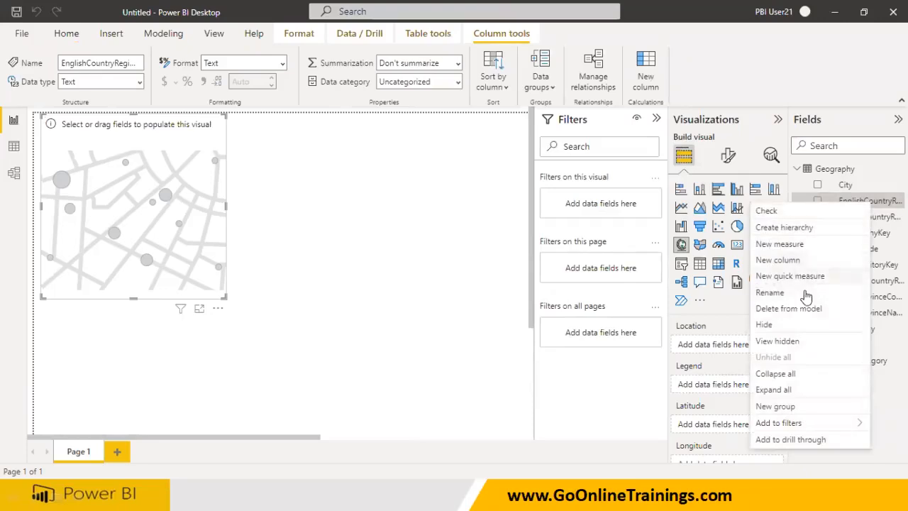
click(806, 297)
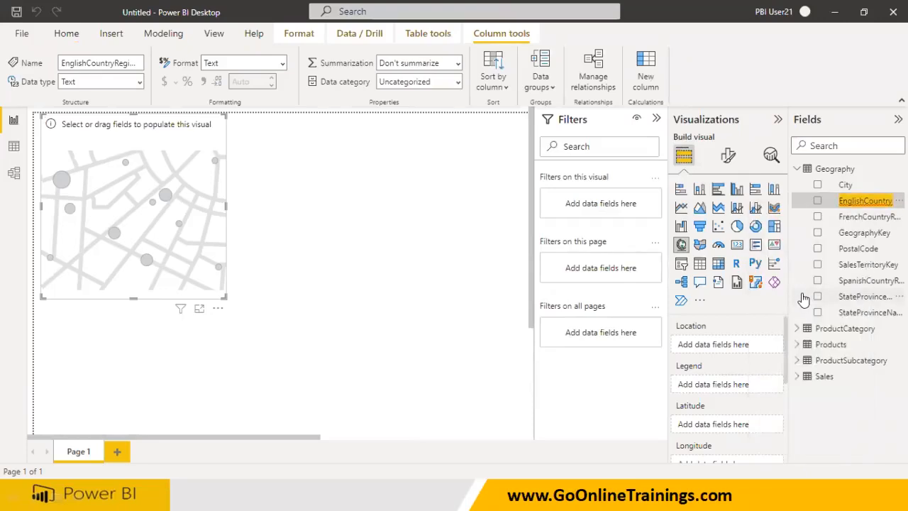
text(C)
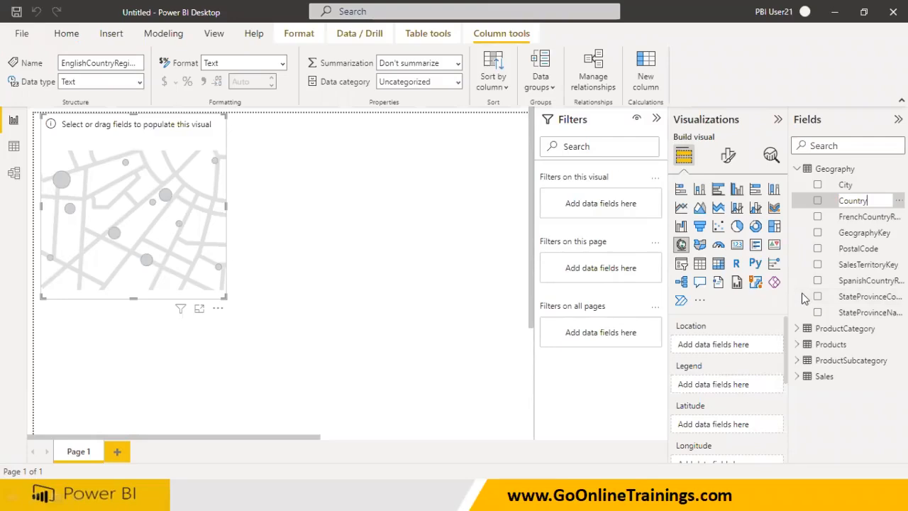
key(Return)
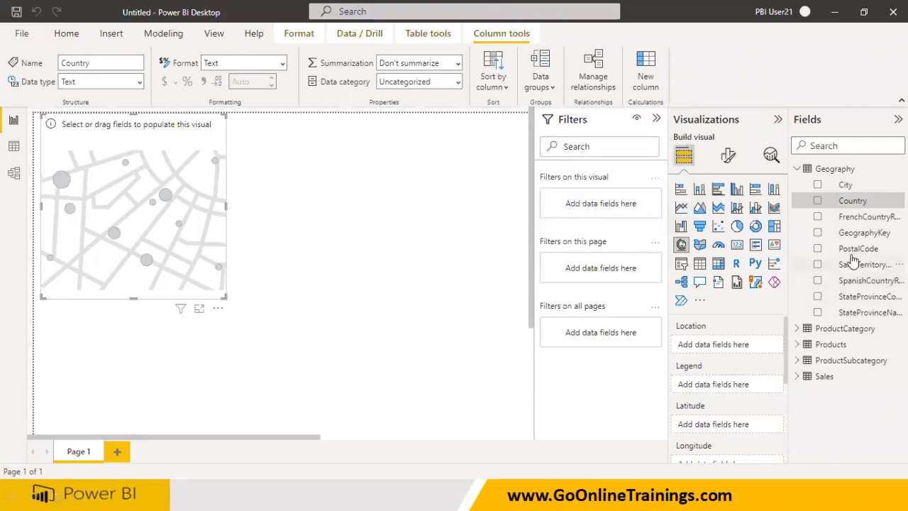
Delete the FrenchCountryRegionName column of the Geography table from the model.
click(860, 234)
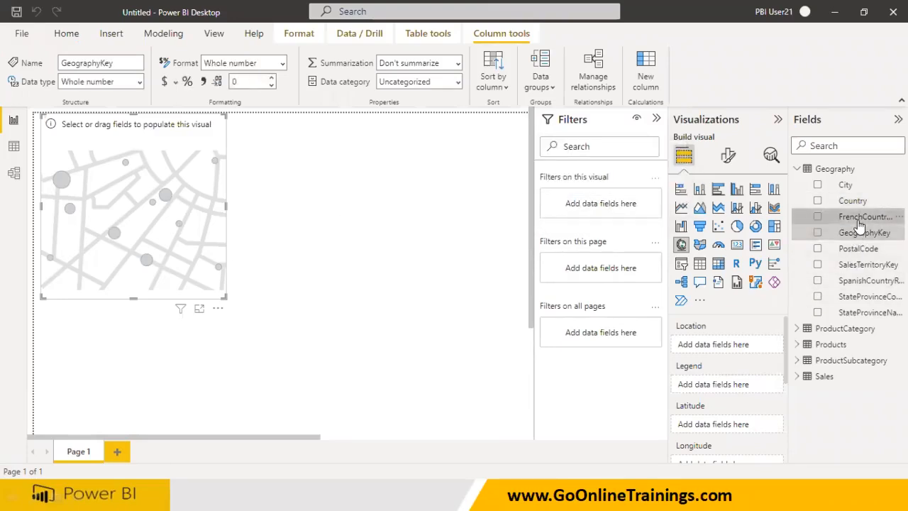
click(860, 218)
right_click(860, 222)
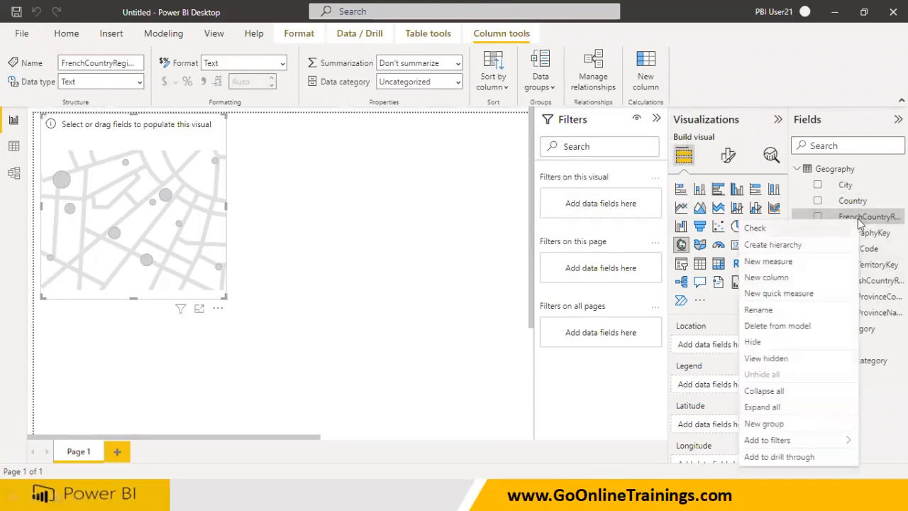
click(787, 326)
click(528, 273)
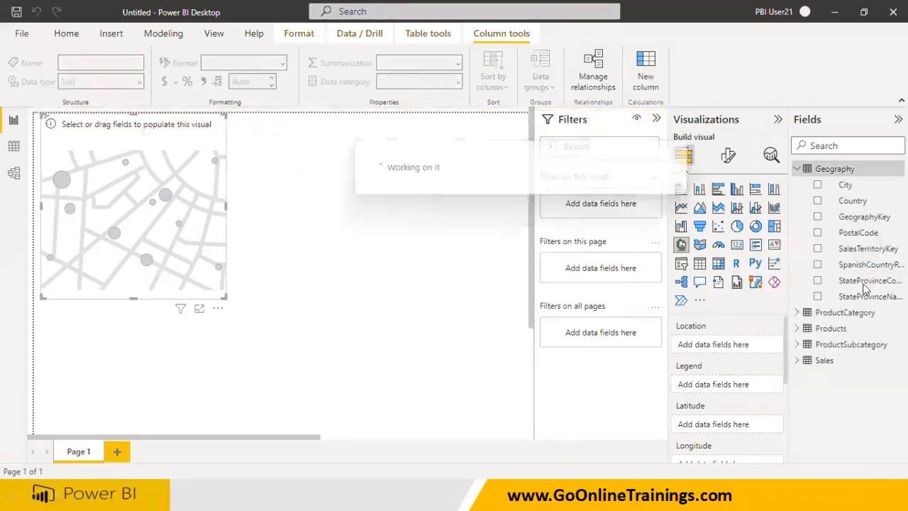
Widen the Fields pane to show full column names and delete SpanishCountryRegionName from the Geography table.
click(865, 282)
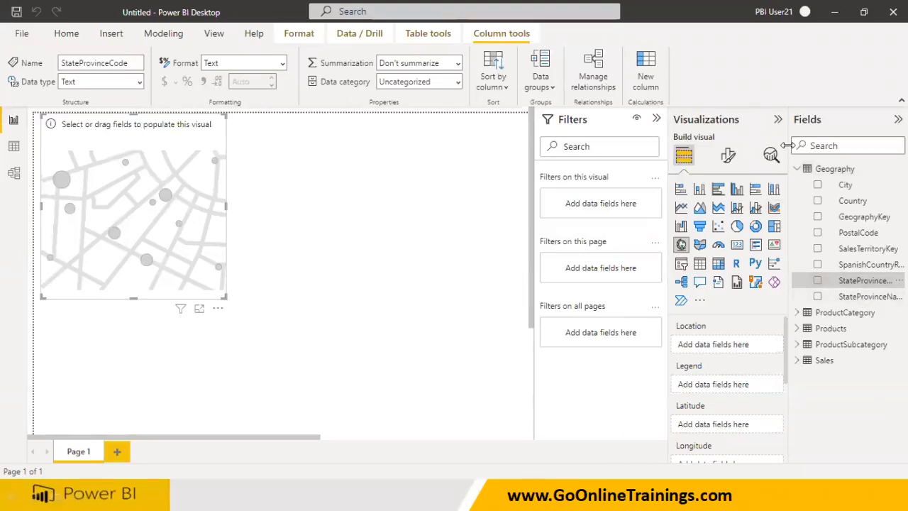
drag(787, 144, 681, 146)
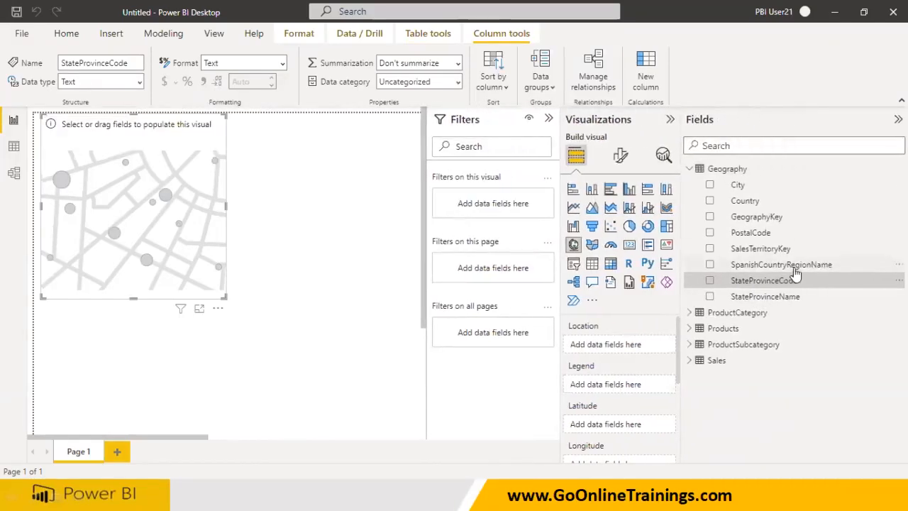
click(788, 265)
right_click(787, 265)
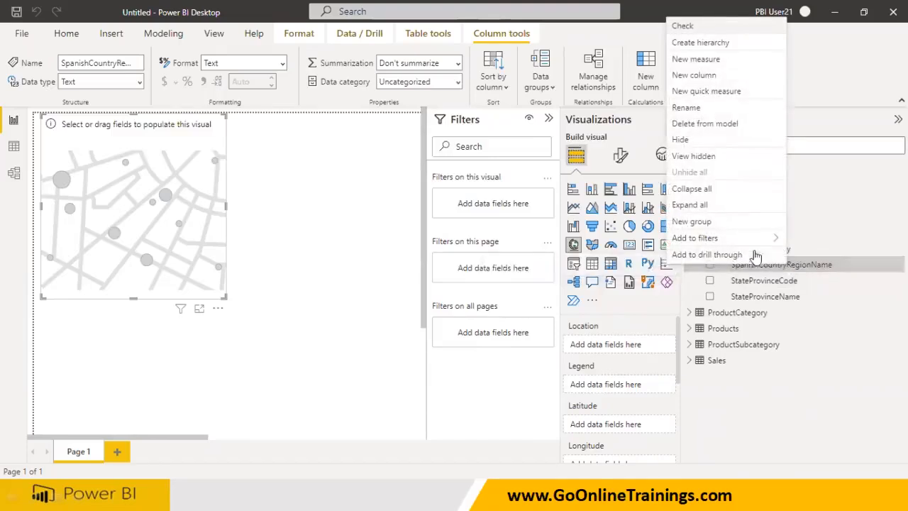
click(710, 123)
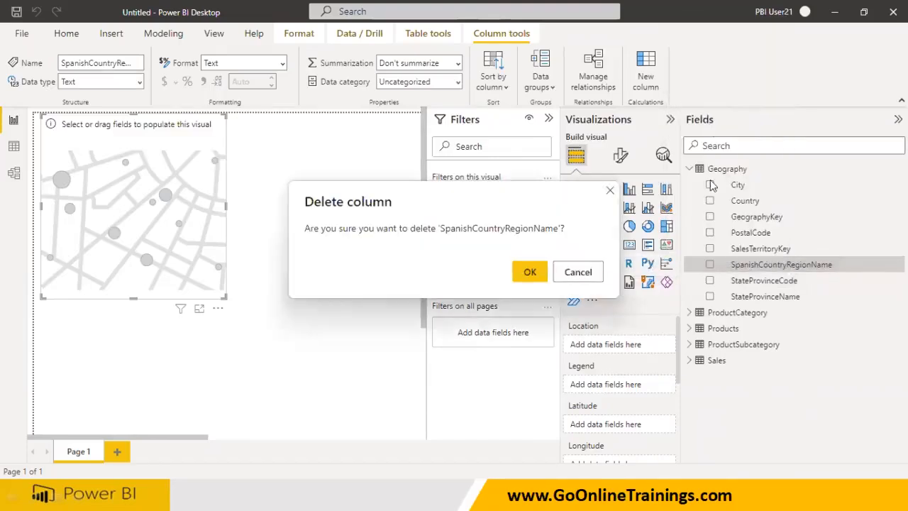
click(535, 272)
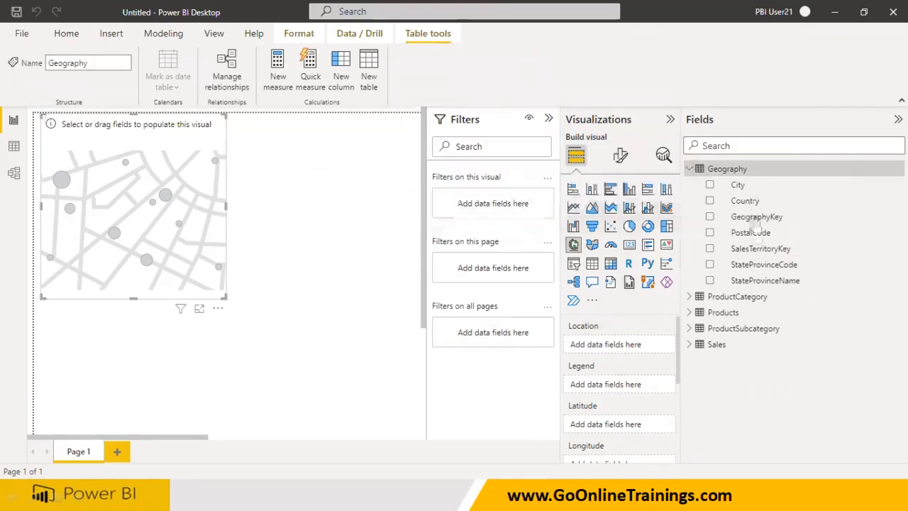
Delete the StateProvinceCode column of the Geography table from the model.
click(757, 268)
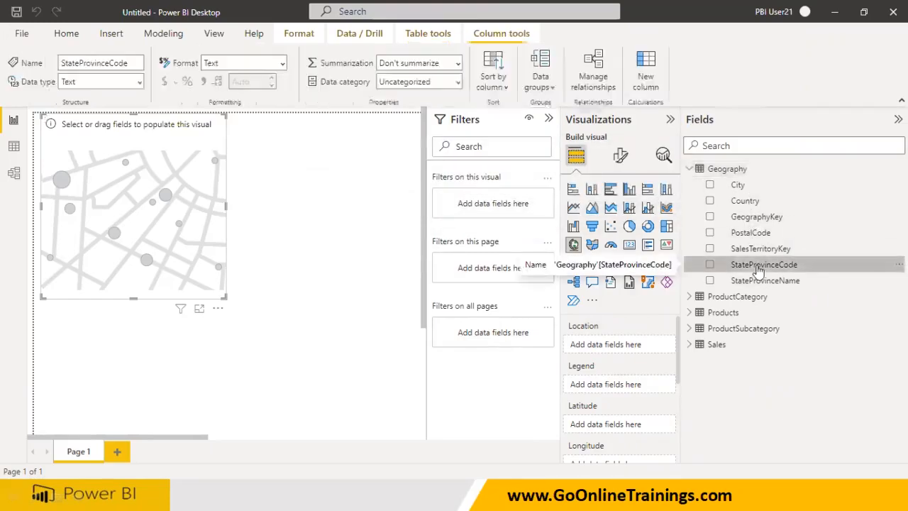
right_click(758, 268)
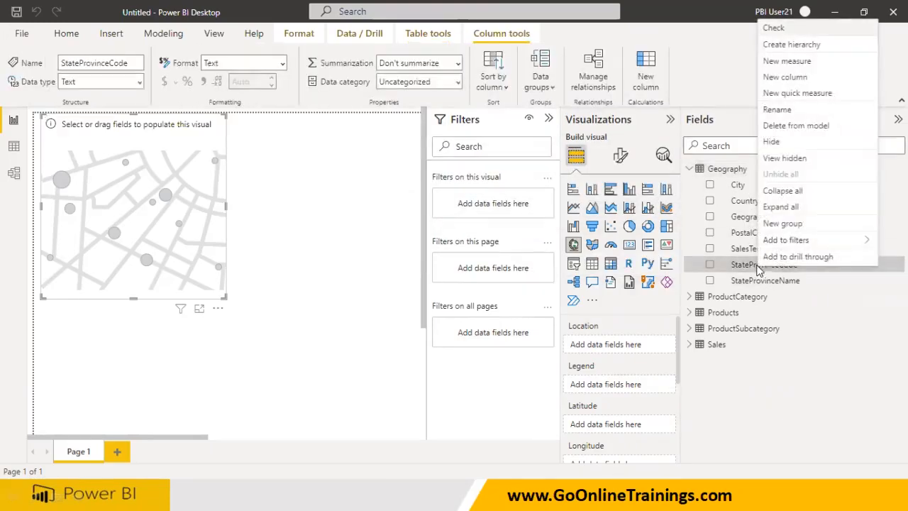
click(779, 129)
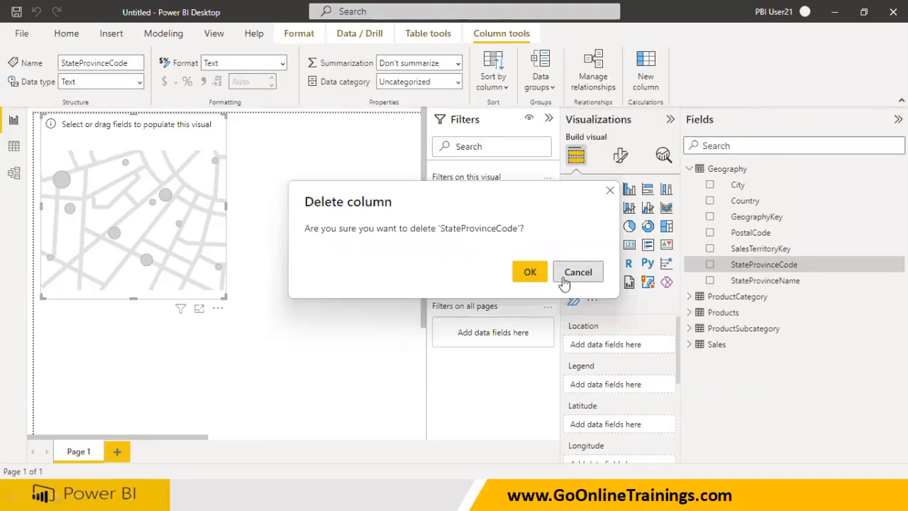
click(529, 273)
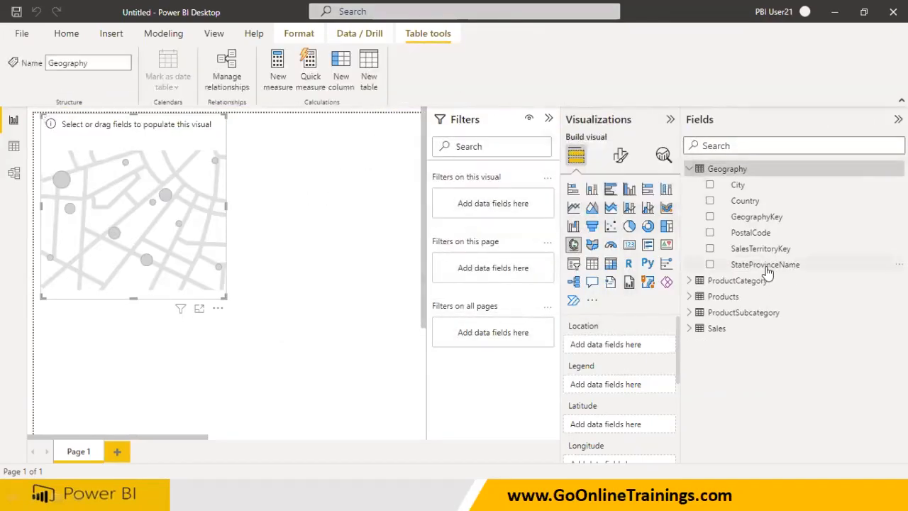
Rename the StateProvinceName column in the Geography table to State.
right_click(765, 268)
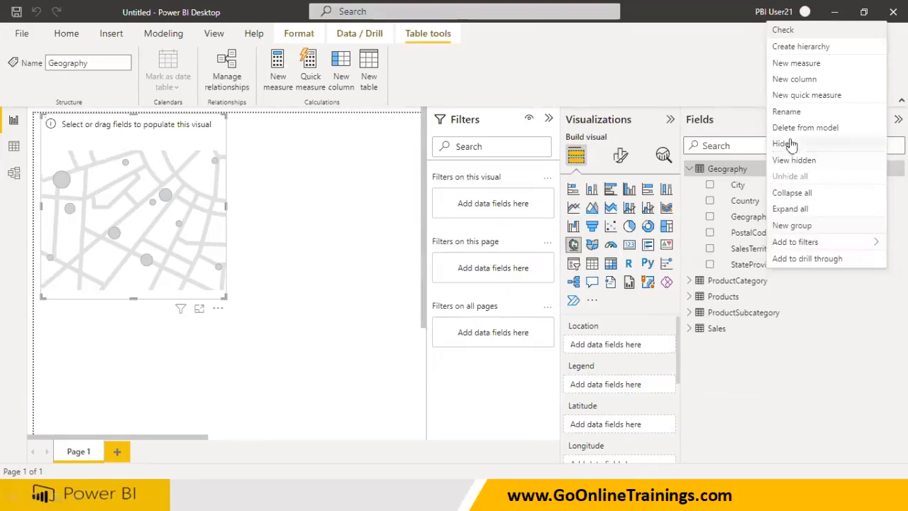
click(786, 111)
key(End)
key(BackSpace)
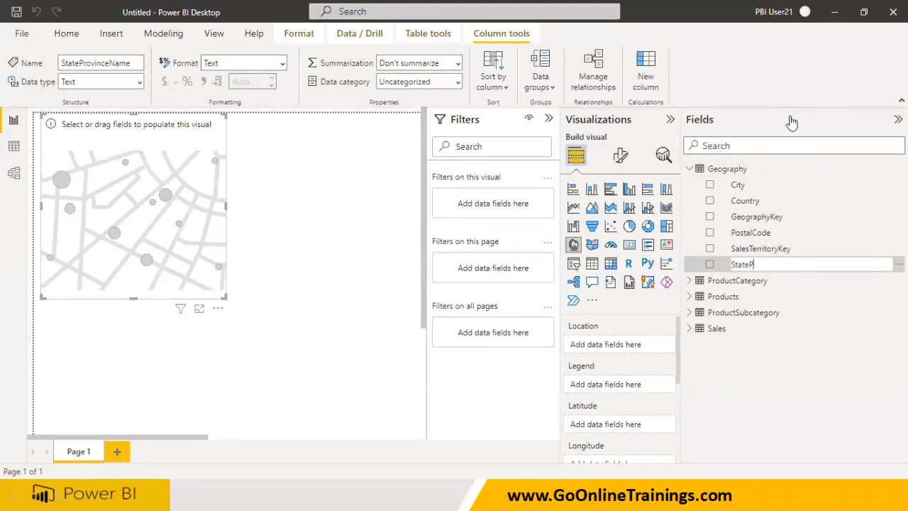
key(Return)
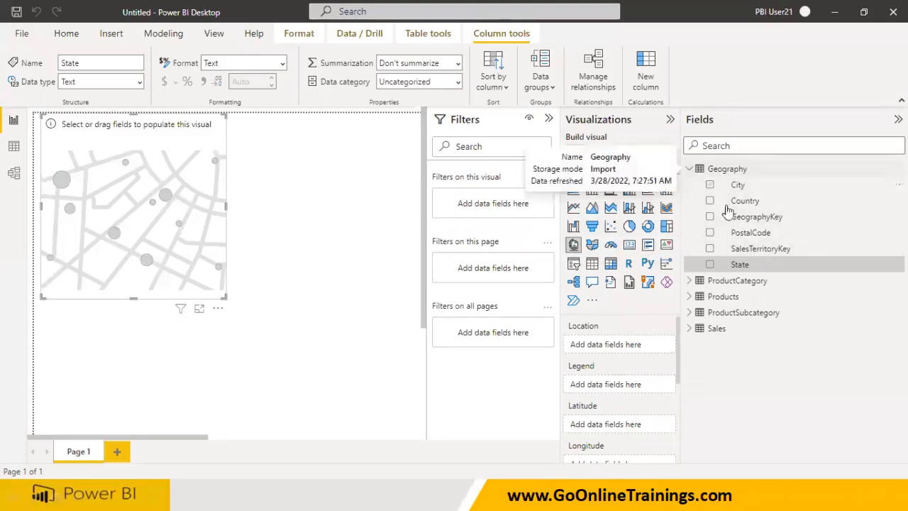
Fold up the Geography field list and collapse the Filters and Visualizations panes to widen the report canvas.
click(696, 172)
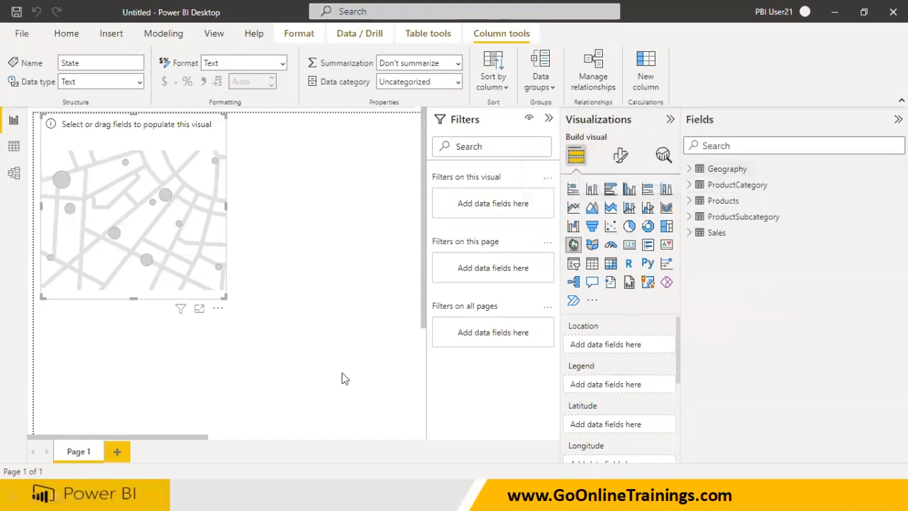
click(549, 120)
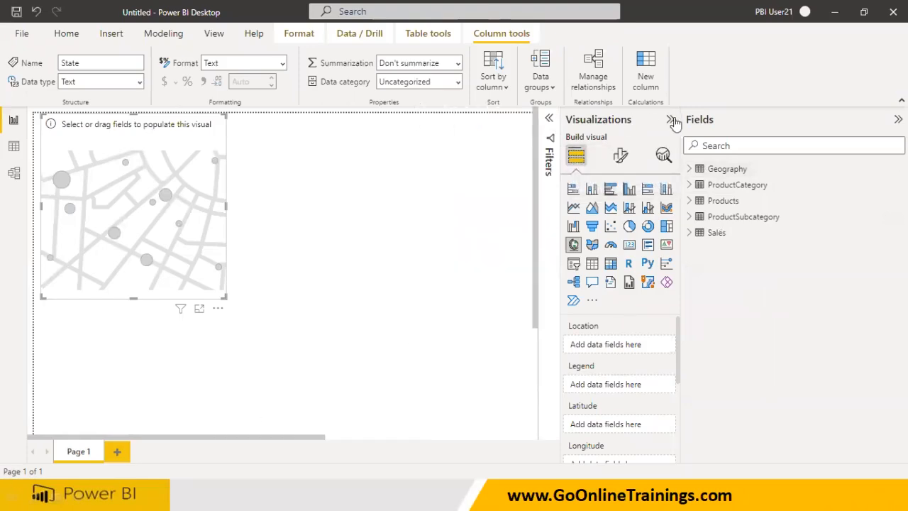
click(671, 120)
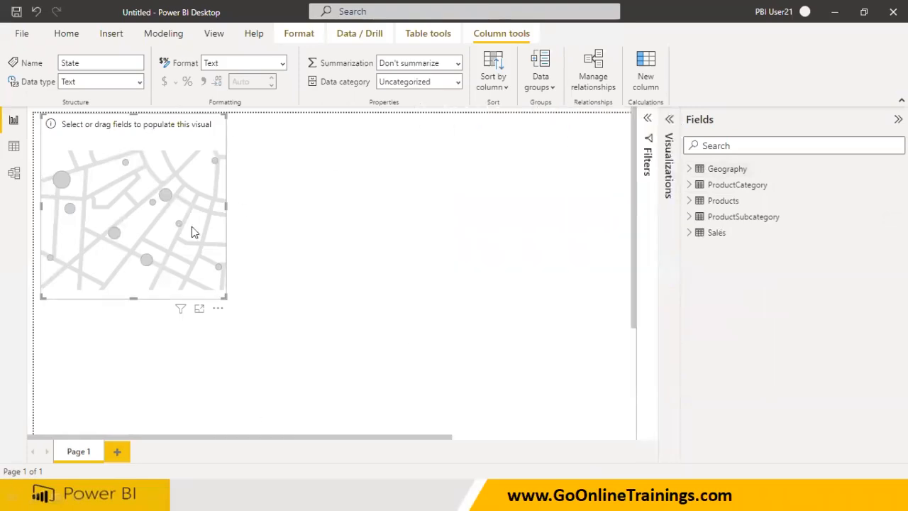
Add City from the Geography table to the map visual, and move and enlarge the map in the middle of the page.
click(690, 172)
drag(735, 185, 338, 316)
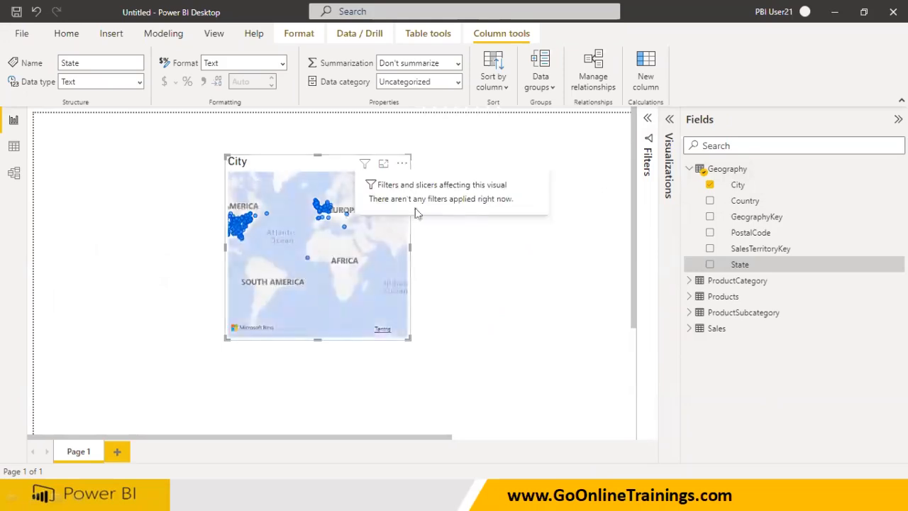
drag(467, 355, 532, 391)
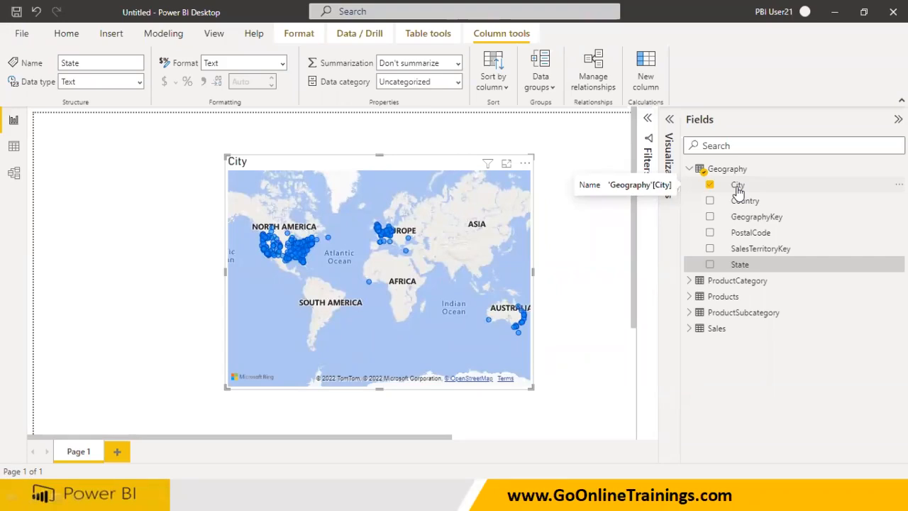
Set the data category of the Geography table's City column to City.
right_click(738, 190)
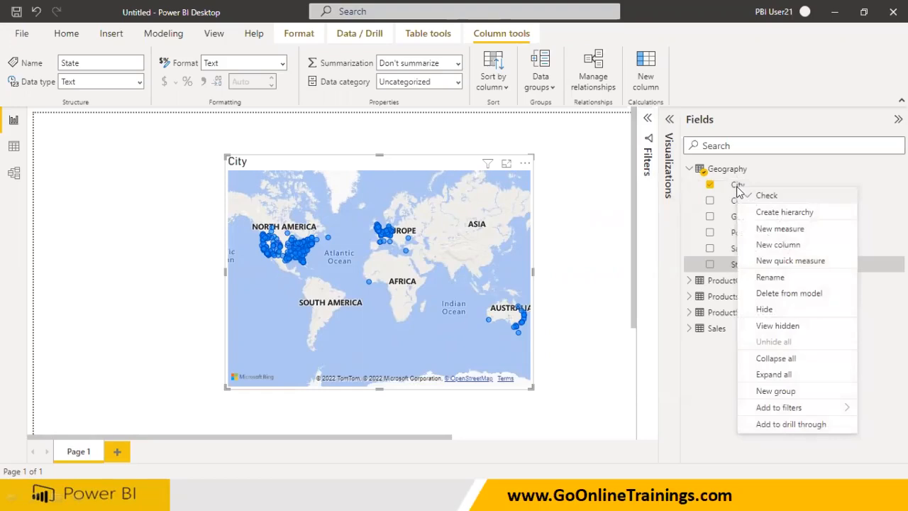
click(738, 186)
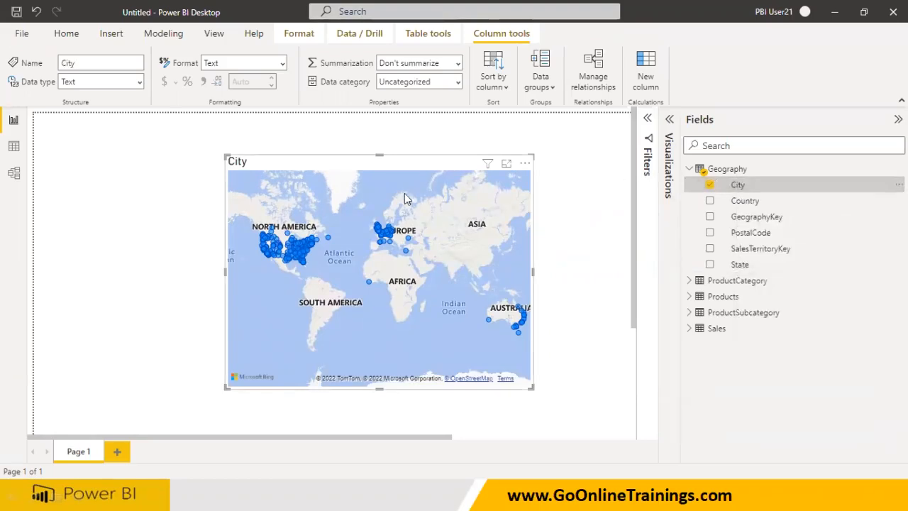
scroll(410, 190, up, 3)
scroll(414, 187, down, 3)
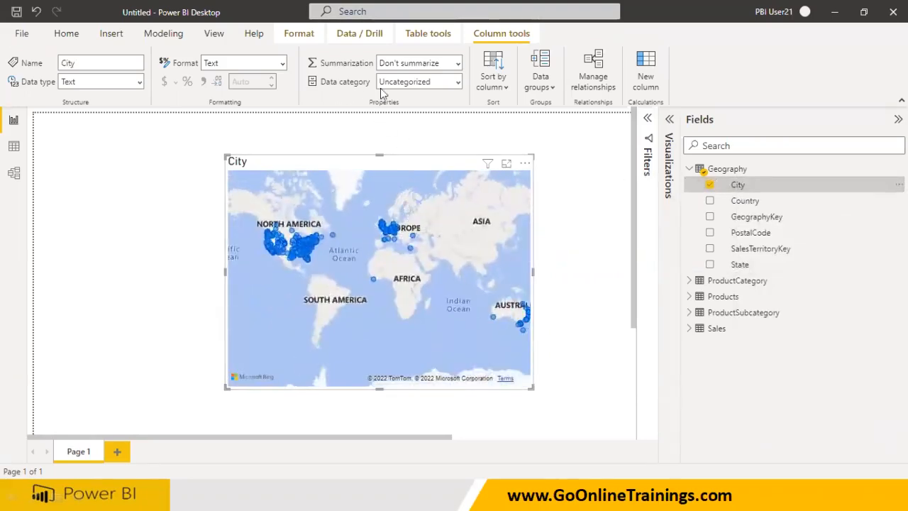
click(457, 82)
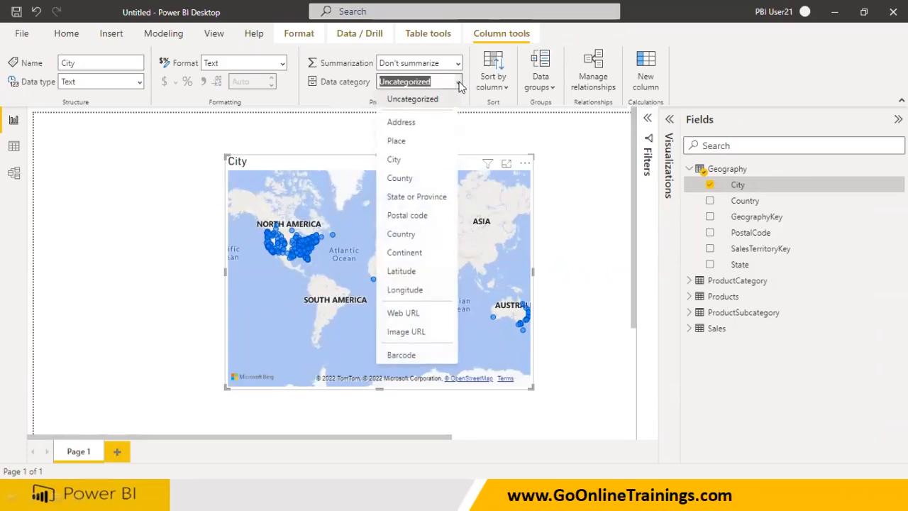
click(400, 161)
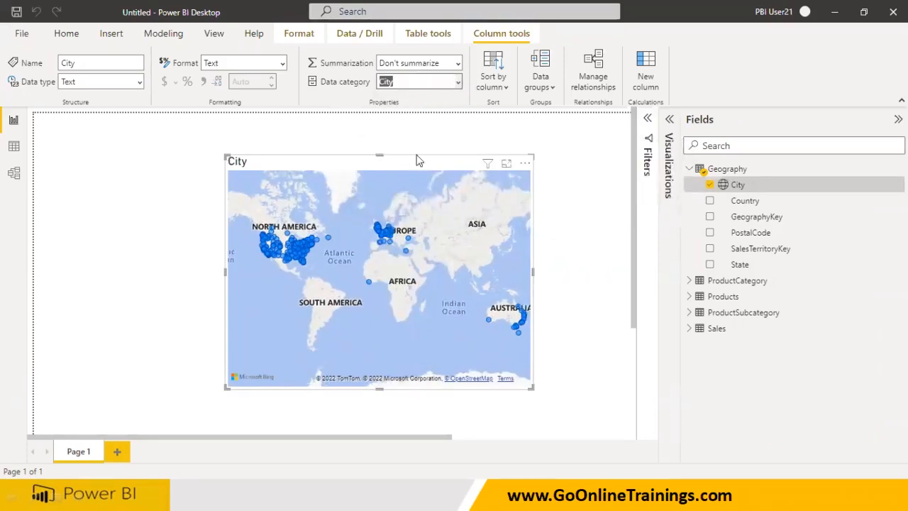
Set the data category of the Geography table's Country column to County.
click(737, 201)
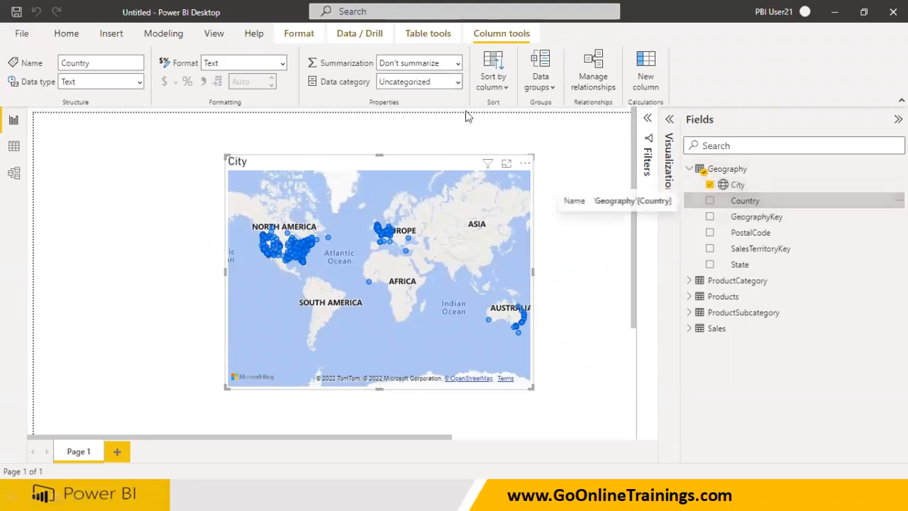
click(458, 82)
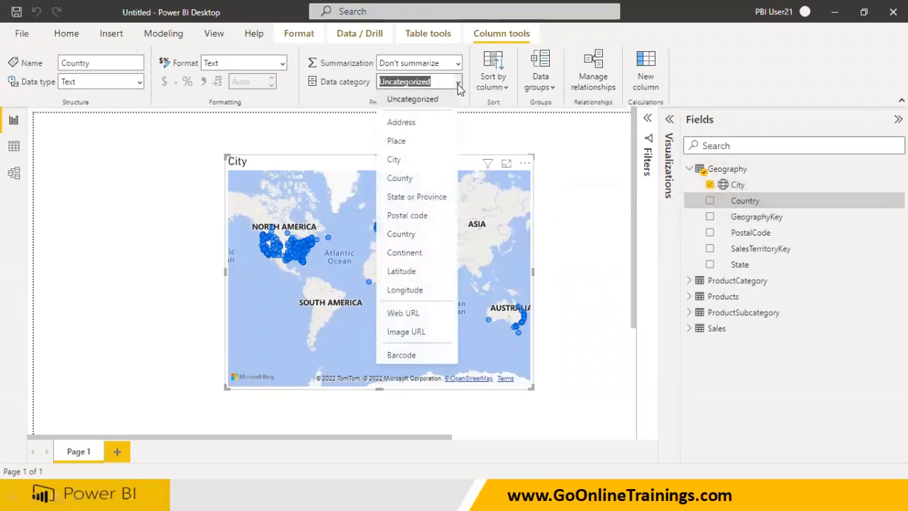
click(414, 182)
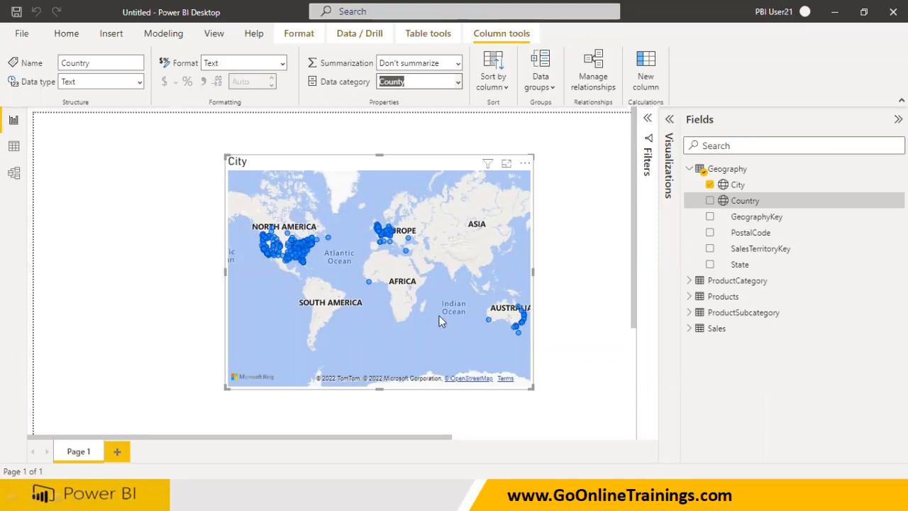
Set the data category of the Geography table's PostalCode column to Postal code.
click(760, 238)
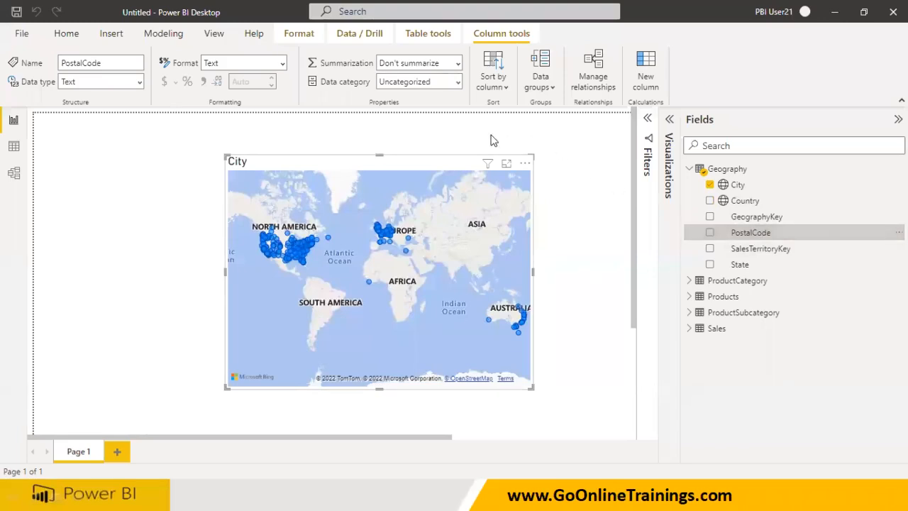
click(454, 83)
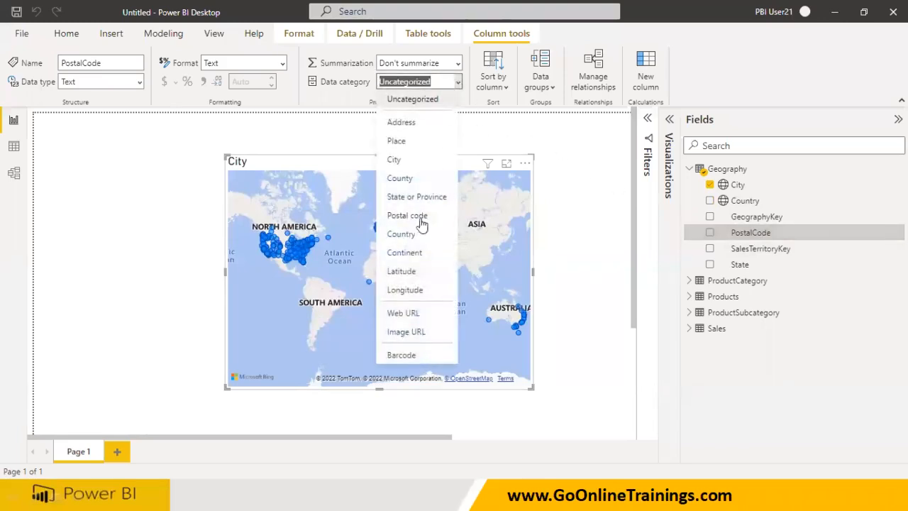
click(415, 217)
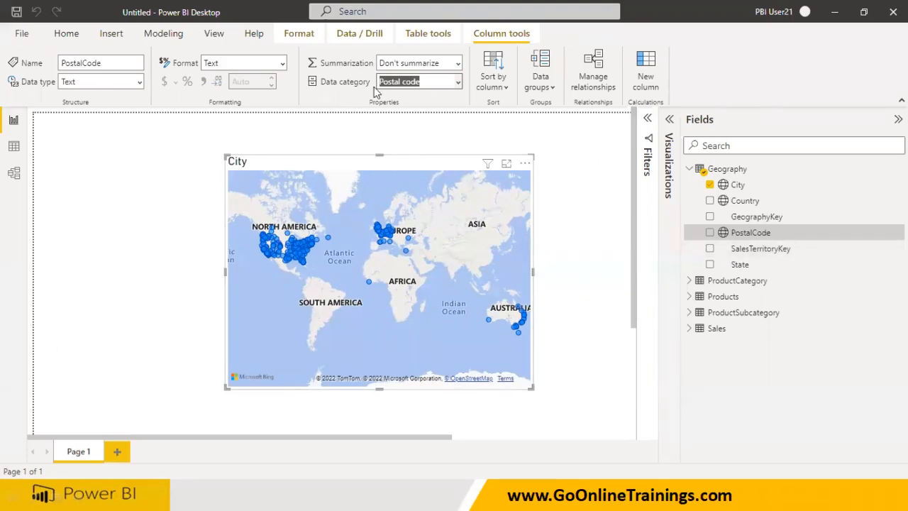
Set the data category of the Geography table's State column to State or Province.
click(742, 266)
click(458, 84)
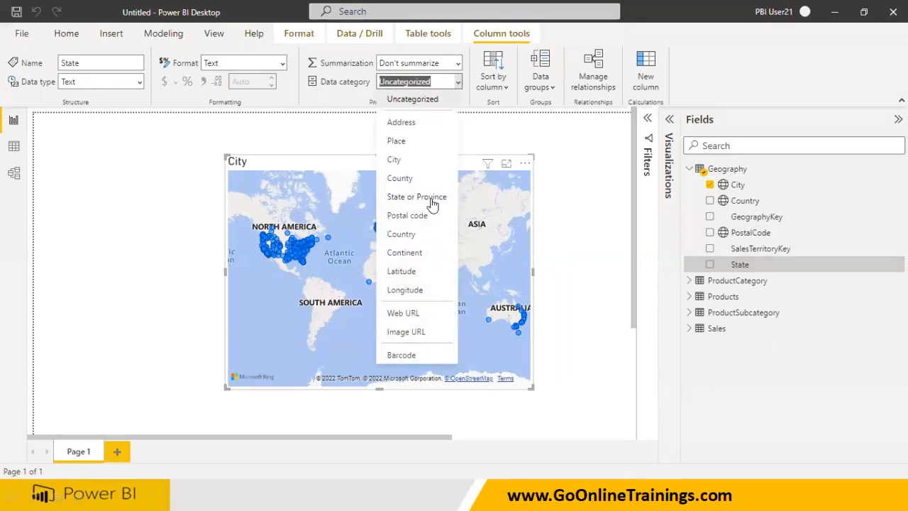
click(432, 203)
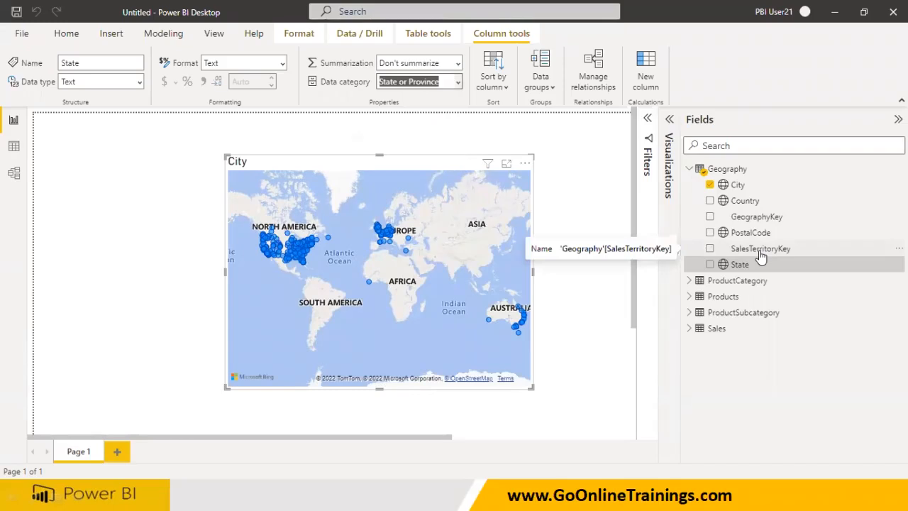
Expand the Visualizations pane and replace City with Country as the map visual's location.
click(669, 120)
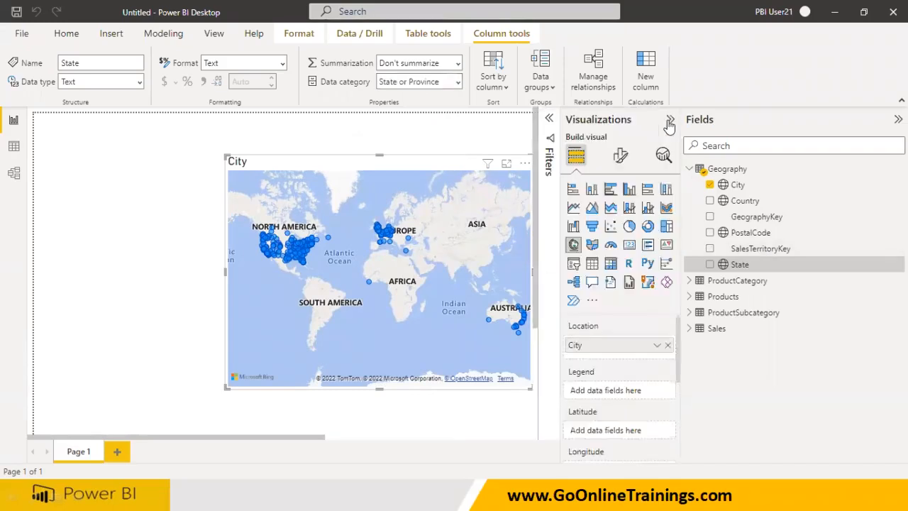
click(667, 345)
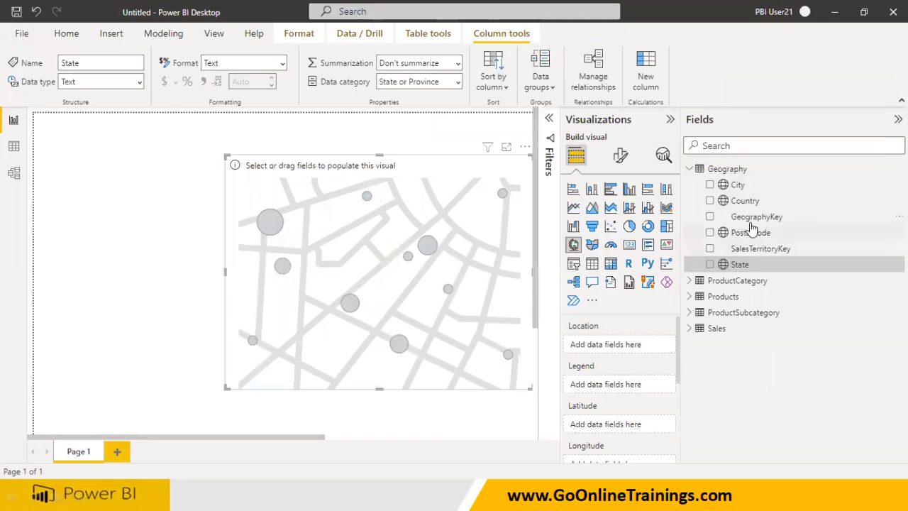
drag(744, 202, 434, 275)
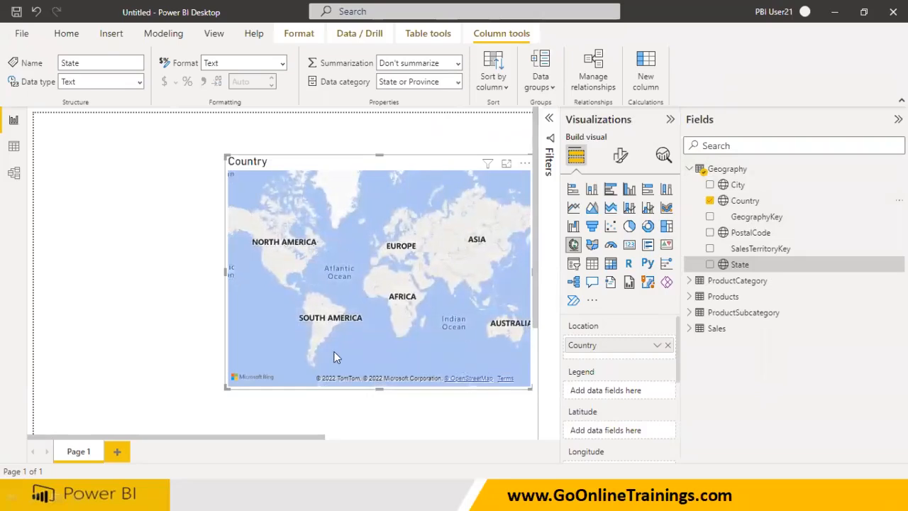
Move the map visual toward the left edge of the report page.
drag(454, 224, 391, 209)
drag(339, 163, 181, 160)
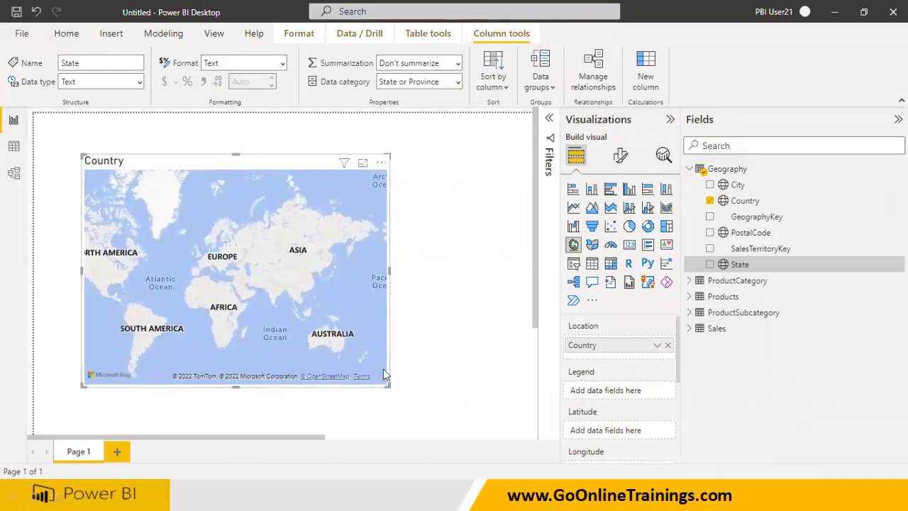
drag(389, 386, 379, 311)
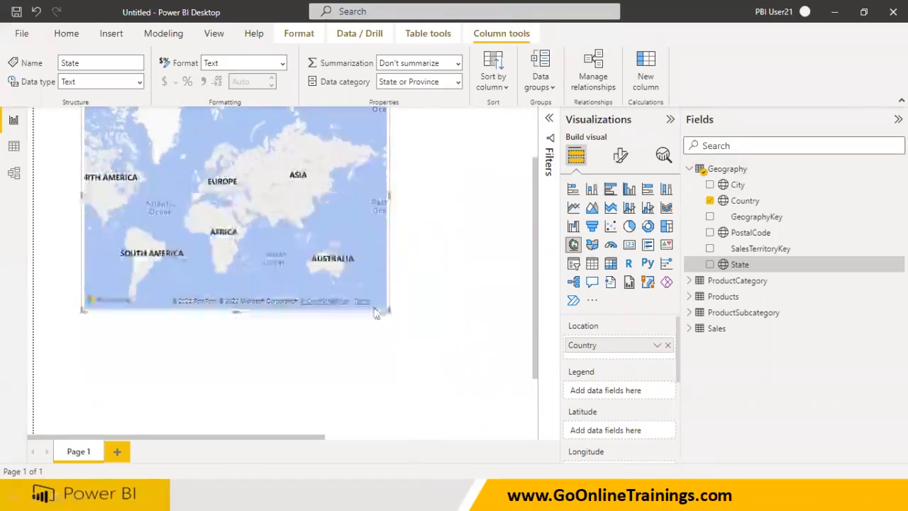
click(356, 279)
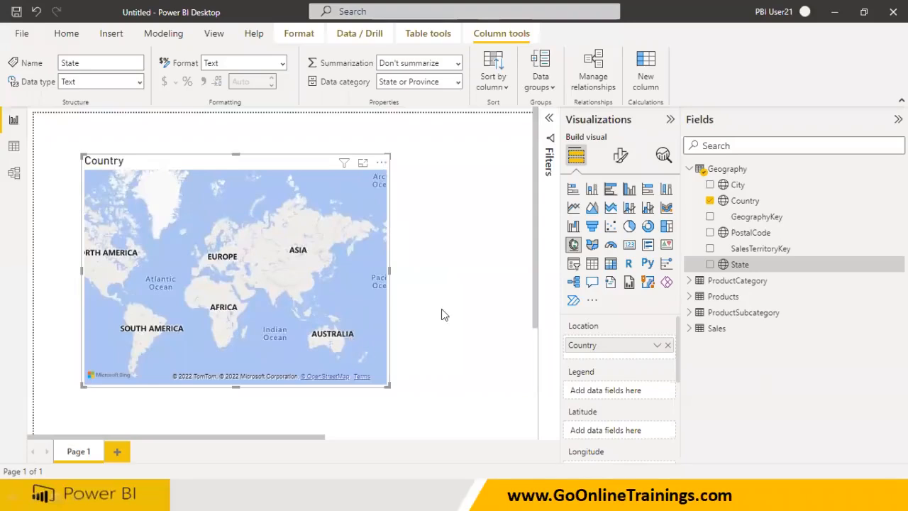
Replace Country with State as the map's location and add City as its legend.
click(710, 201)
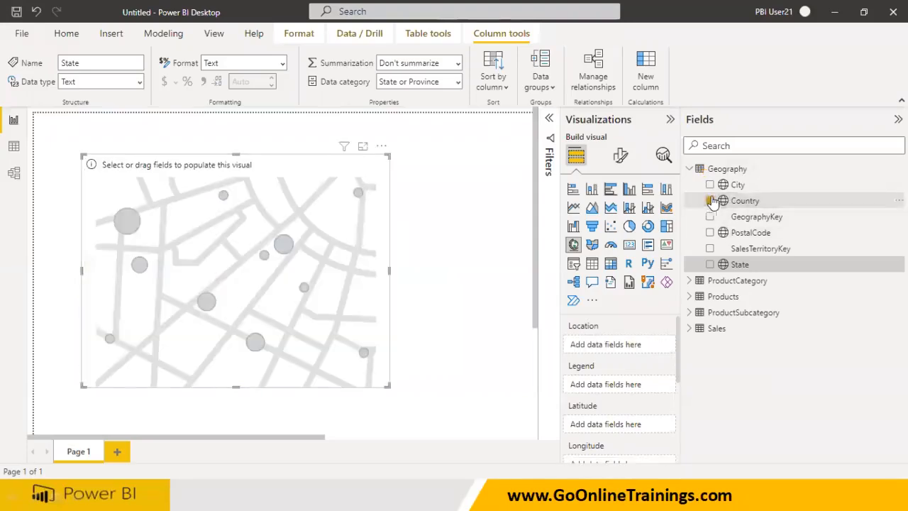
click(709, 264)
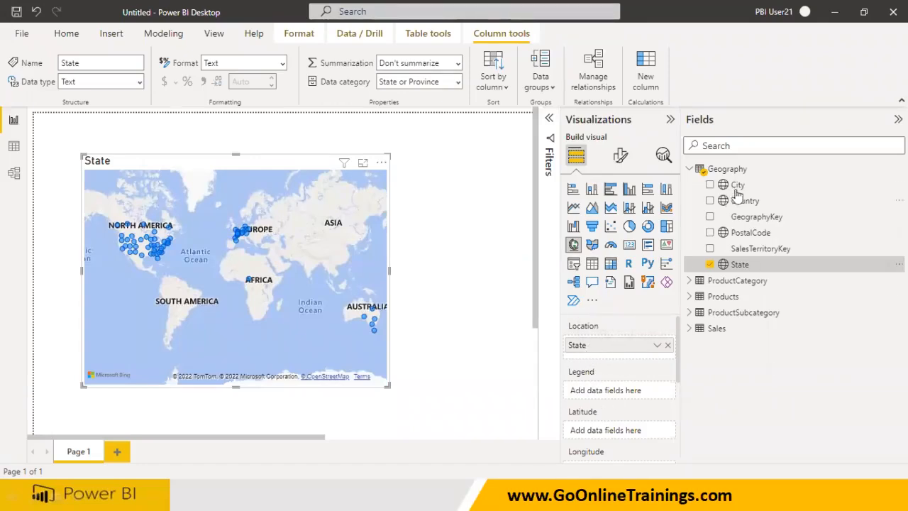
drag(738, 184, 607, 394)
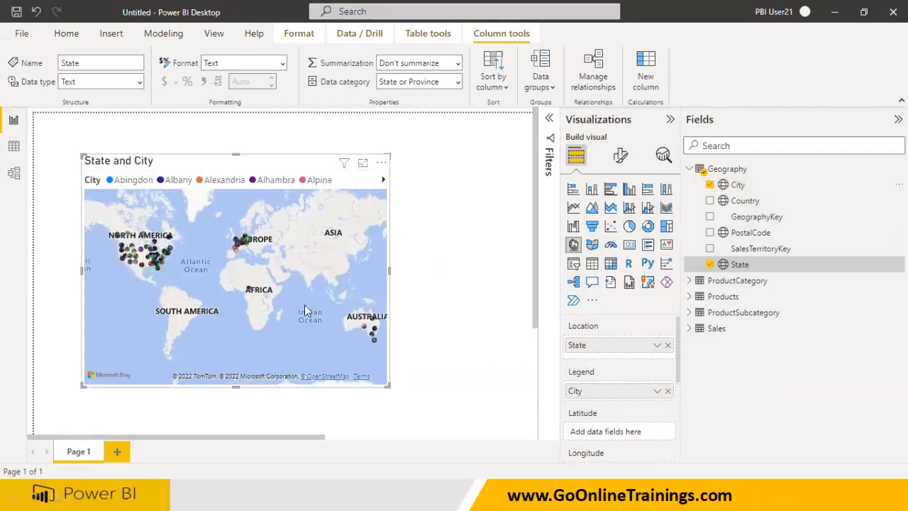
Collapse the Visualizations pane and widen the map visual across most of the visible page.
click(668, 121)
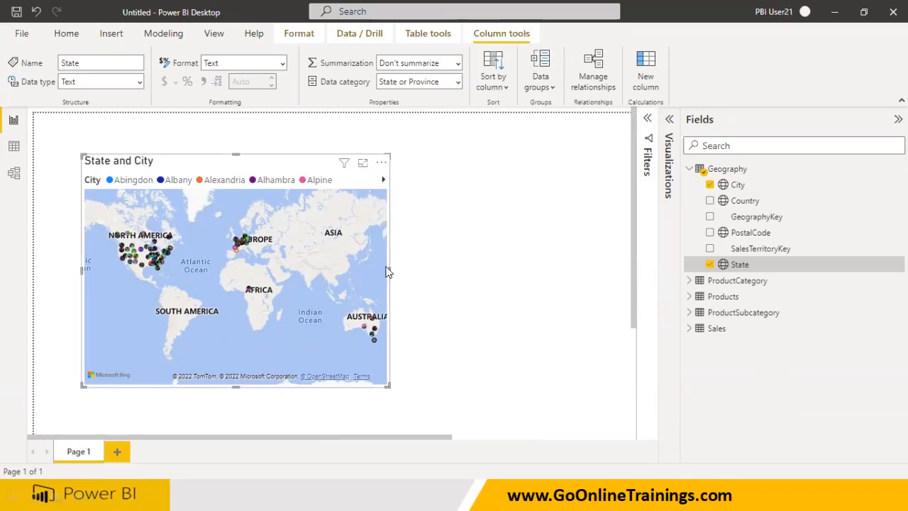
drag(389, 271, 460, 280)
drag(532, 298, 543, 298)
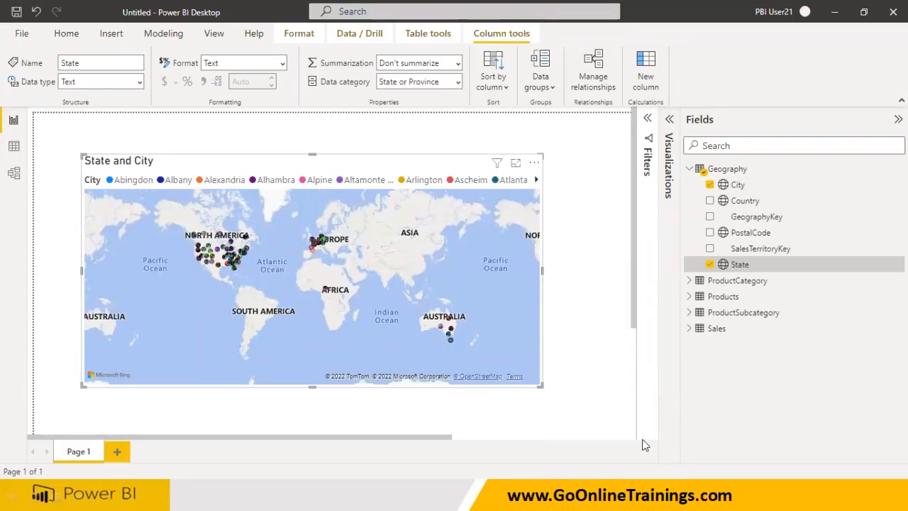
Zoom in on the map and pan from South America to Central America and the Caribbean.
scroll(260, 307, up, 4)
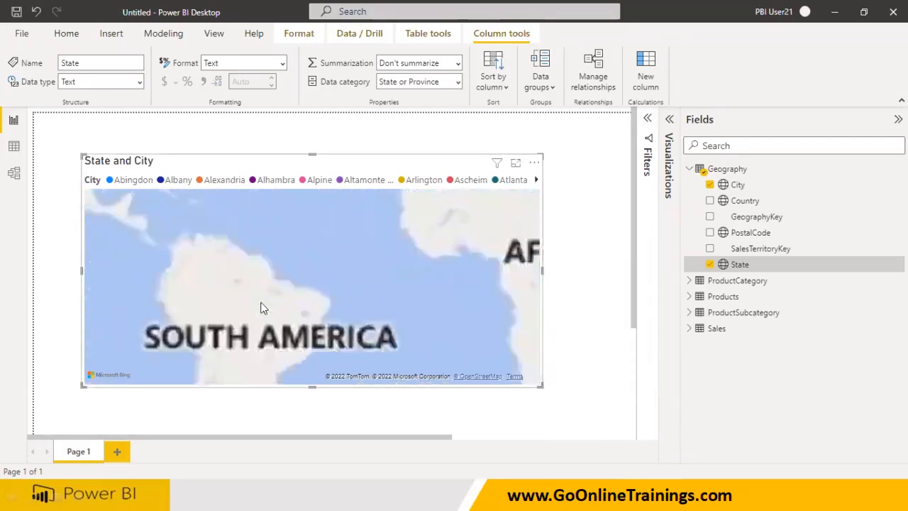
scroll(260, 307, up, 2)
drag(383, 252, 399, 346)
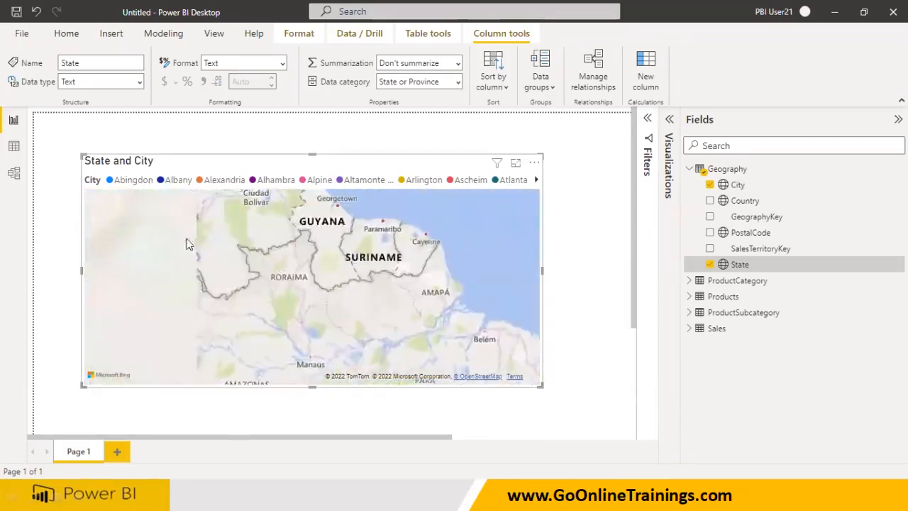
drag(185, 244, 229, 267)
drag(174, 217, 294, 252)
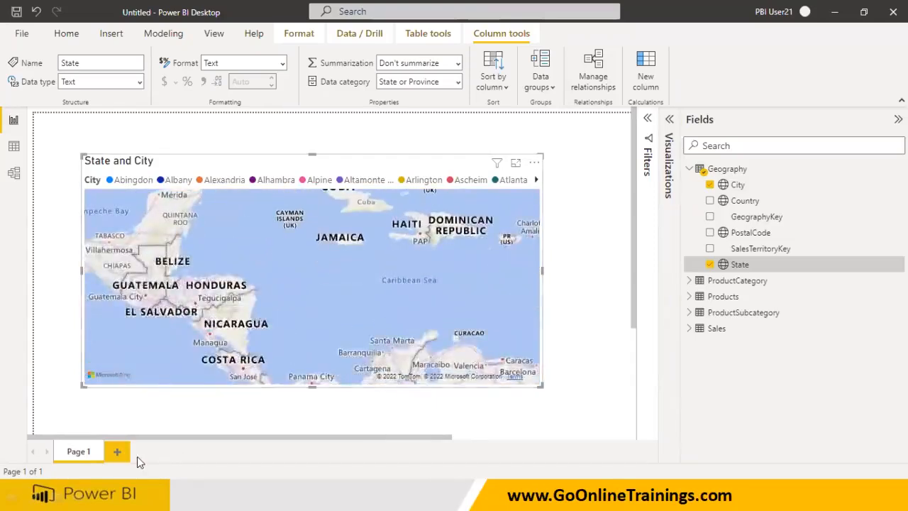
Add a second report page, return to Page 1 and zoom the map in on the southern United States.
click(117, 452)
click(85, 453)
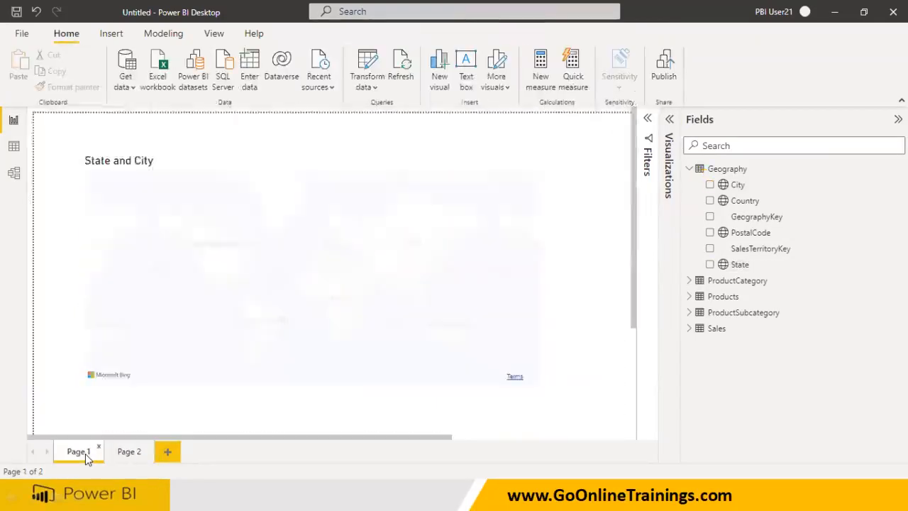
click(216, 269)
double_click(216, 269)
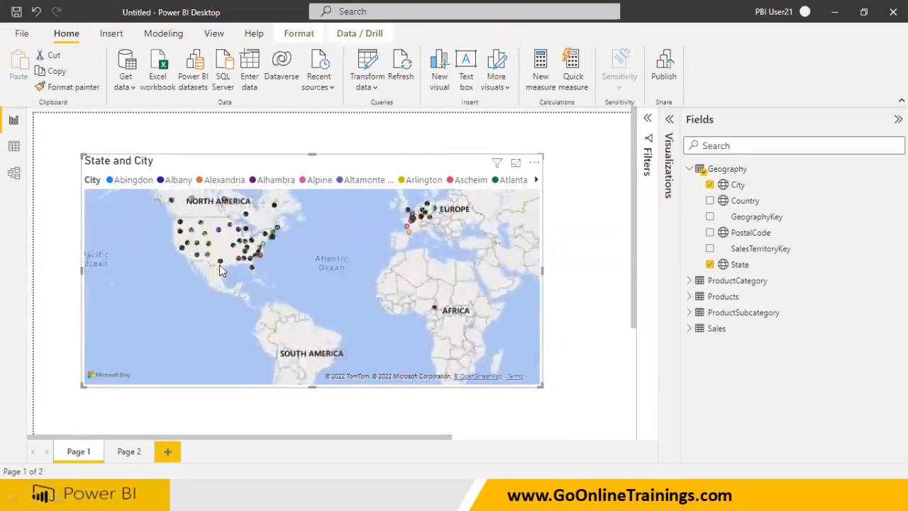
scroll(219, 264, up, 1)
scroll(219, 265, up, 1)
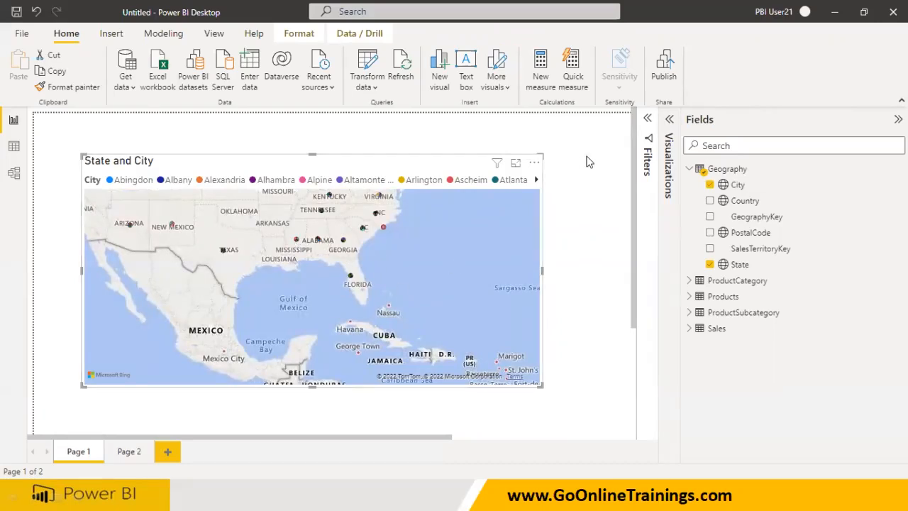
Expand the Visualizations pane and remove City from the map's legend.
click(669, 121)
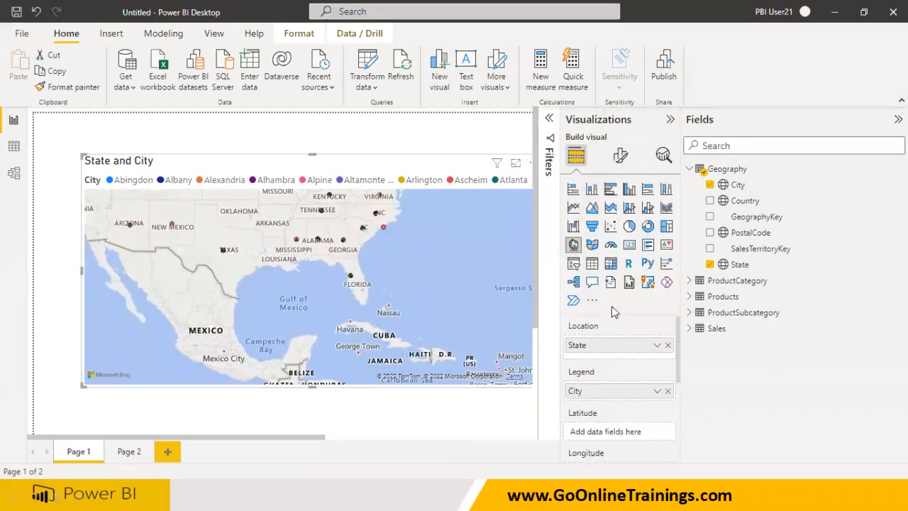
click(668, 391)
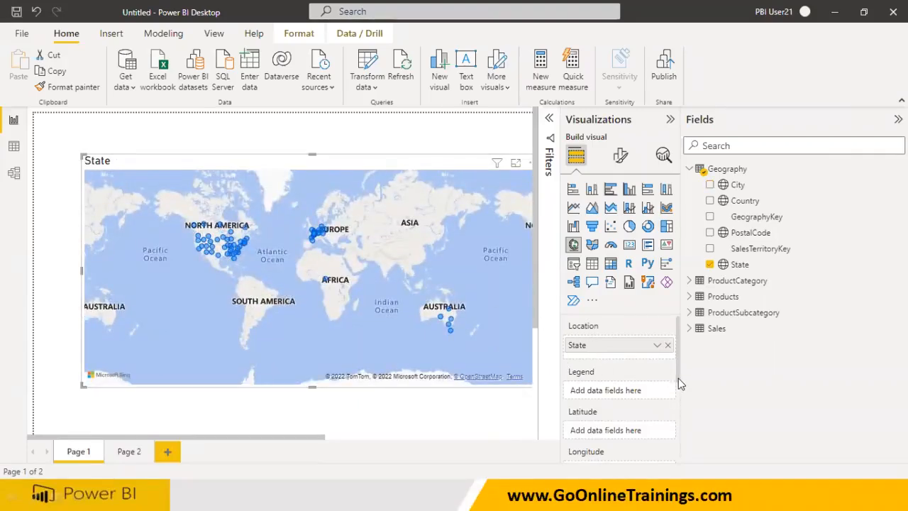
Examine the map visual's field wells, from Location and Legend through Latitude, Longitude, Size and Tooltips.
scroll(678, 379, down, 4)
drag(681, 417, 684, 409)
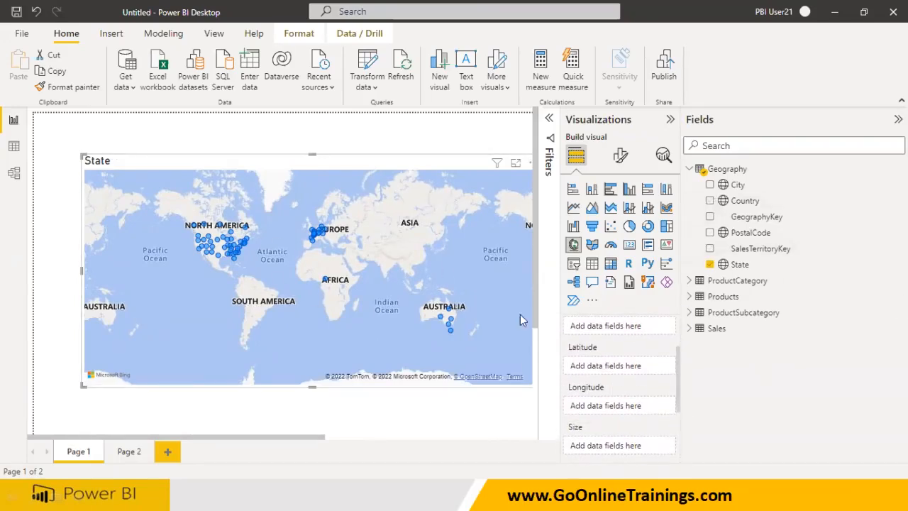
scroll(600, 445, down, 2)
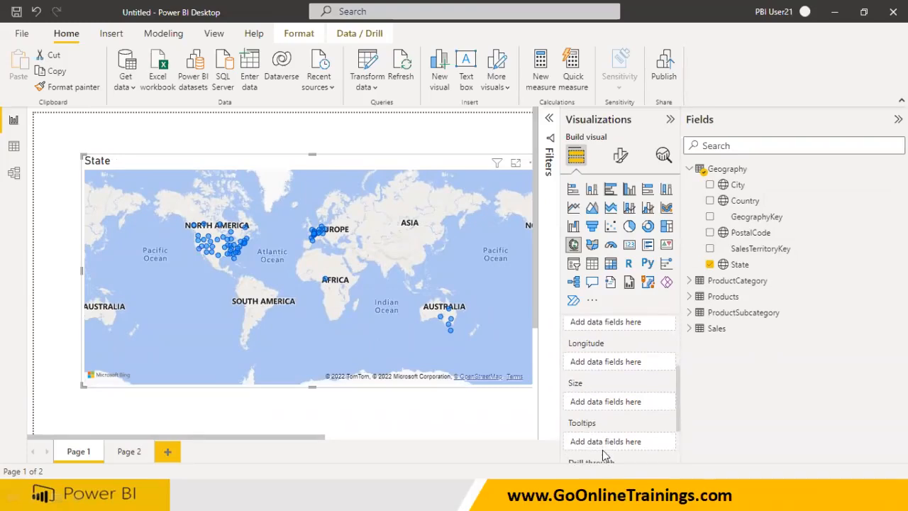
scroll(602, 449, up, 1)
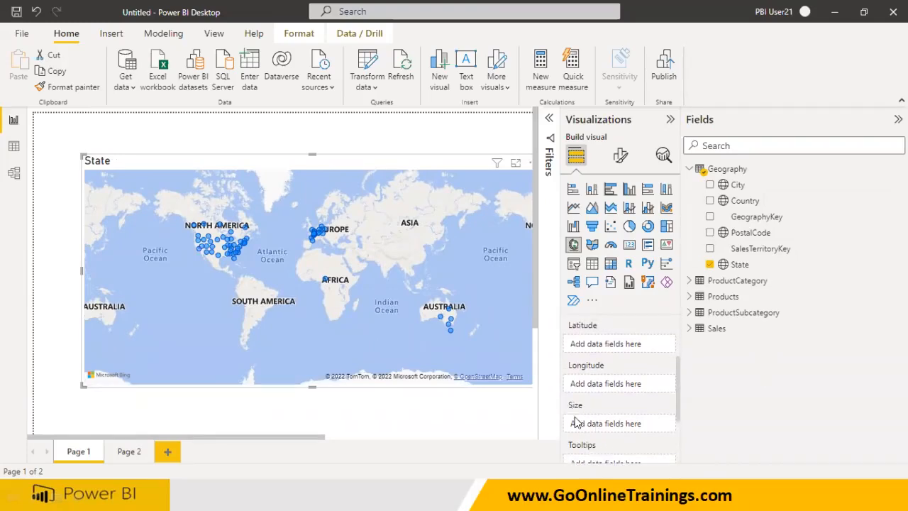
scroll(577, 426, down, 1)
scroll(576, 438, down, 1)
scroll(576, 437, up, 6)
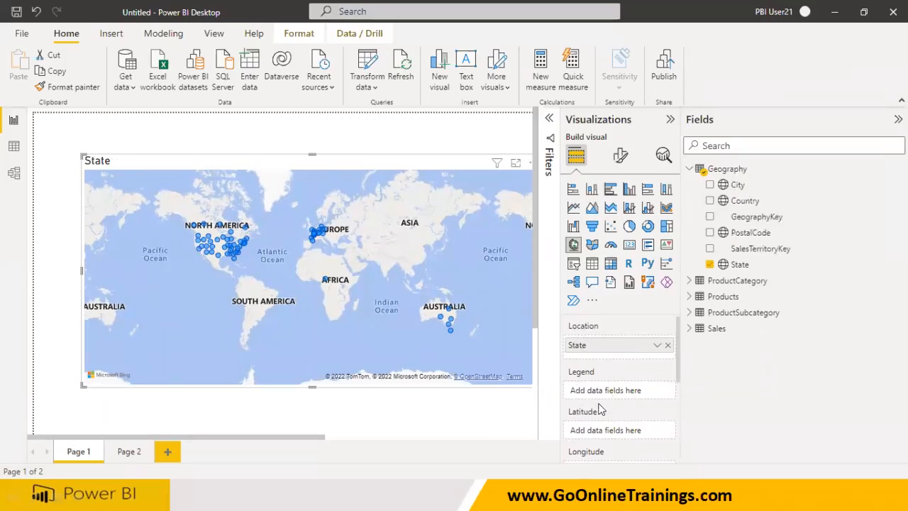
scroll(602, 424, down, 1)
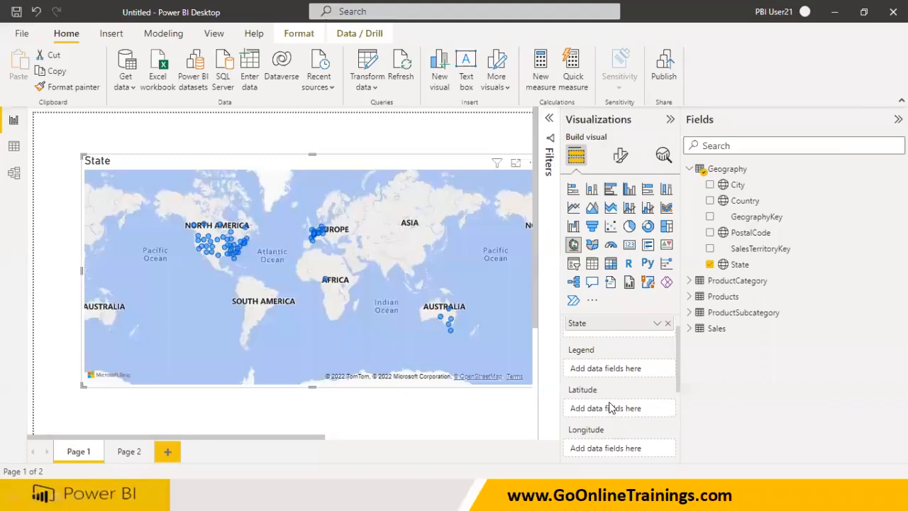
scroll(608, 445, down, 2)
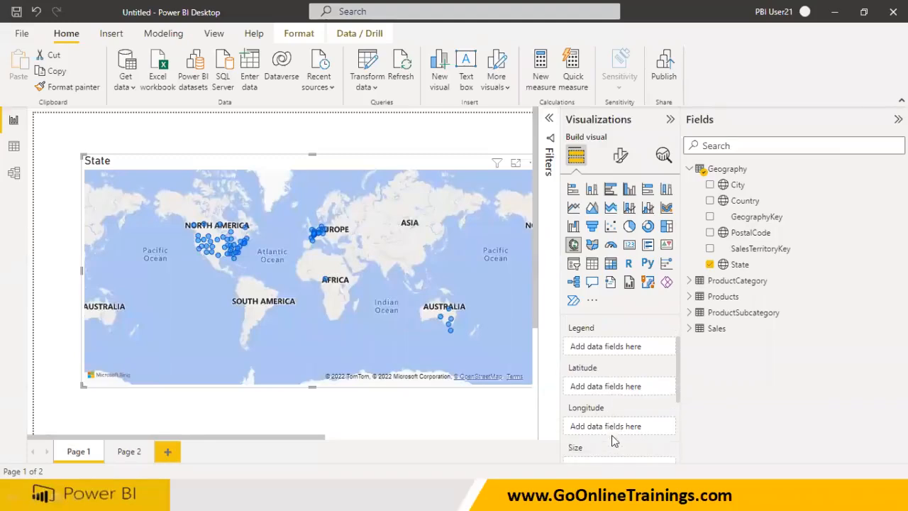
scroll(608, 443, down, 1)
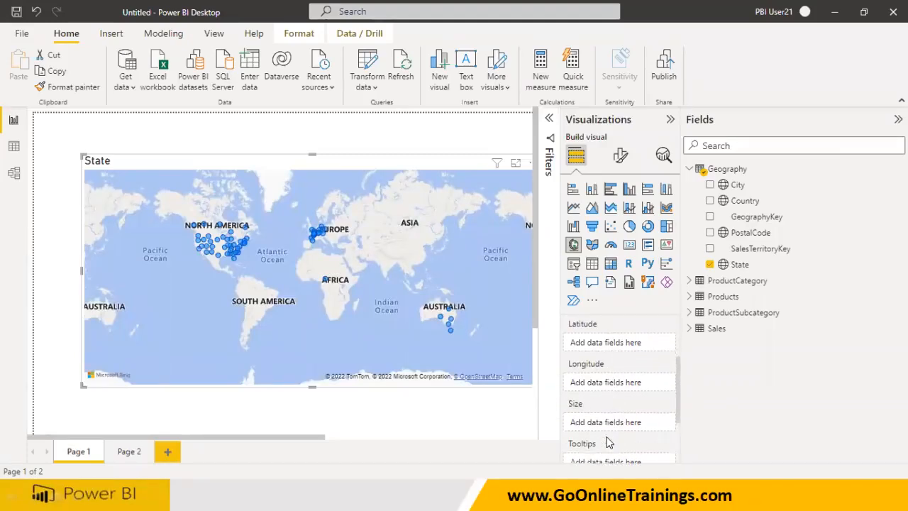
scroll(609, 443, down, 1)
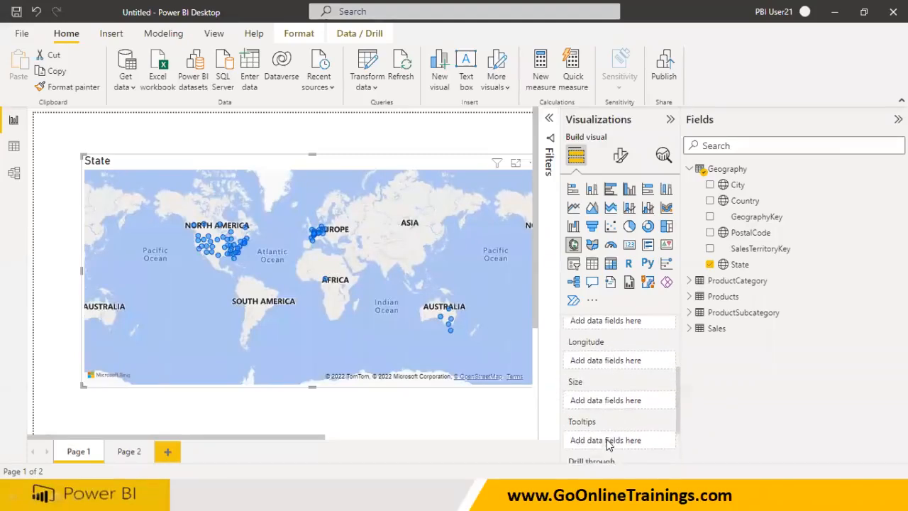
Expand the Sales table in the field list and look through its columns.
click(689, 328)
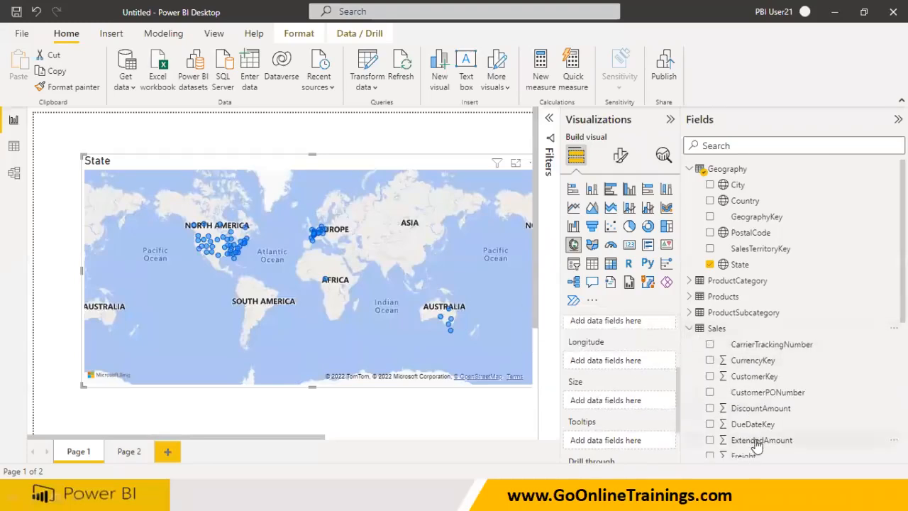
scroll(758, 445, down, 5)
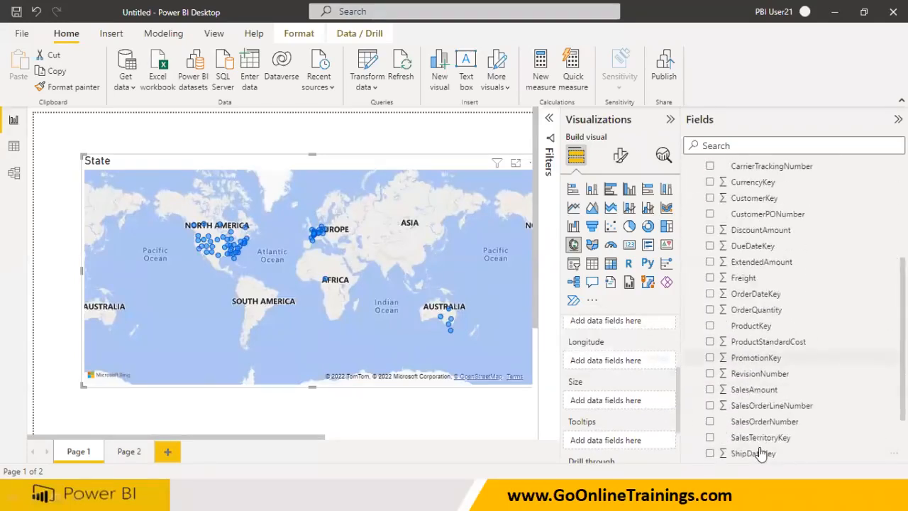
Size the map's bubbles by SalesAmount from the Sales table and replace State with City as the location field.
scroll(759, 454, down, 1)
drag(754, 345, 627, 407)
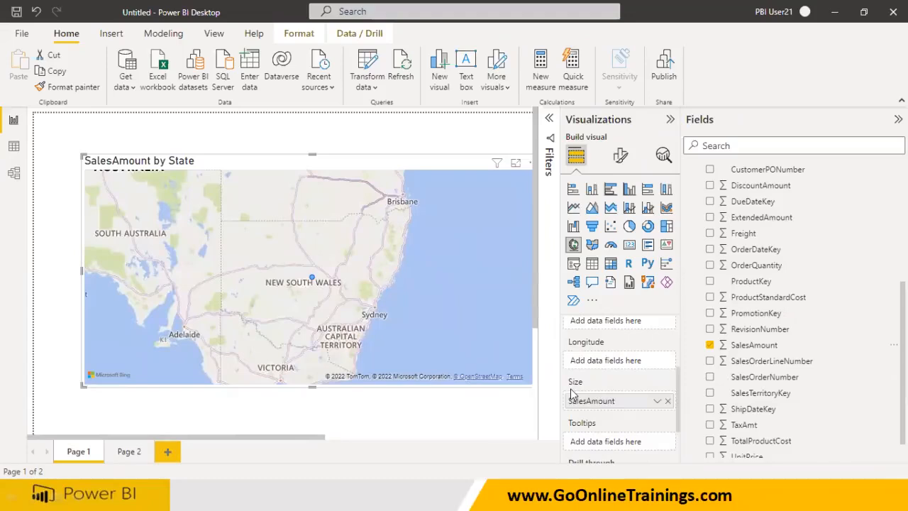
scroll(573, 394, up, 3)
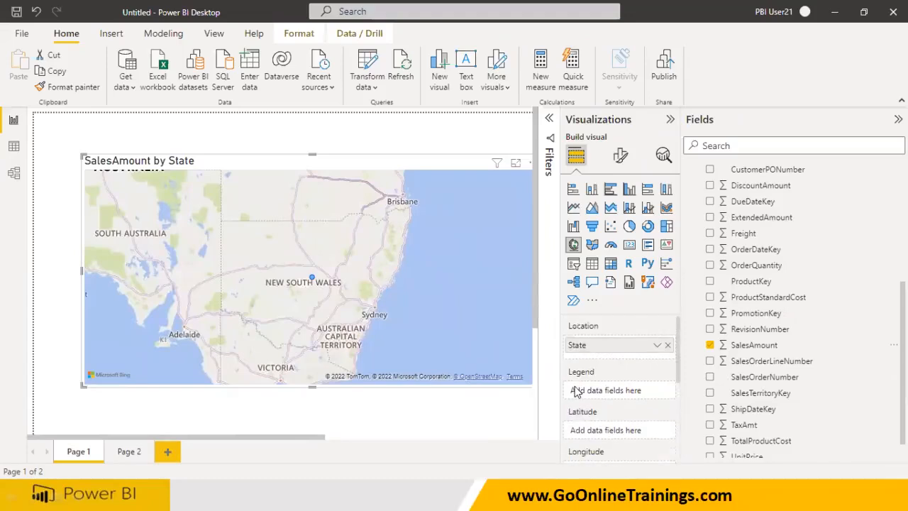
click(667, 345)
scroll(784, 283, up, 5)
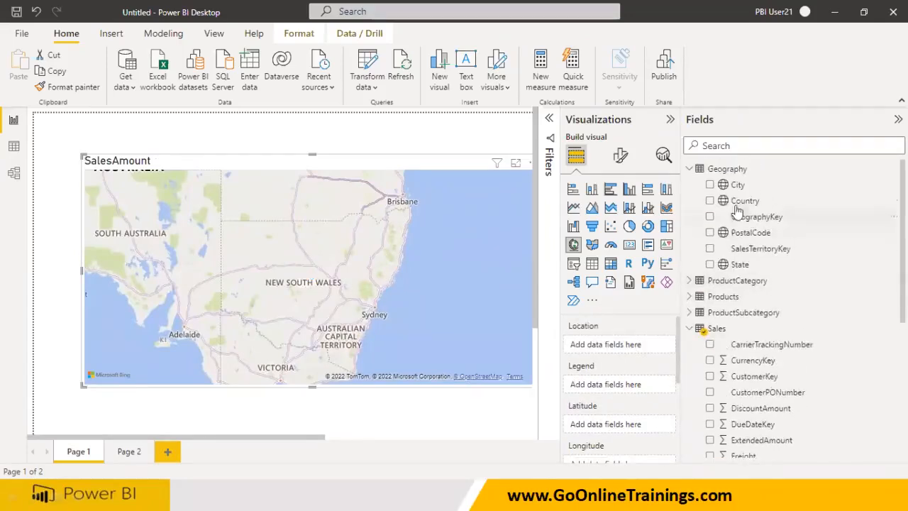
drag(727, 184, 604, 353)
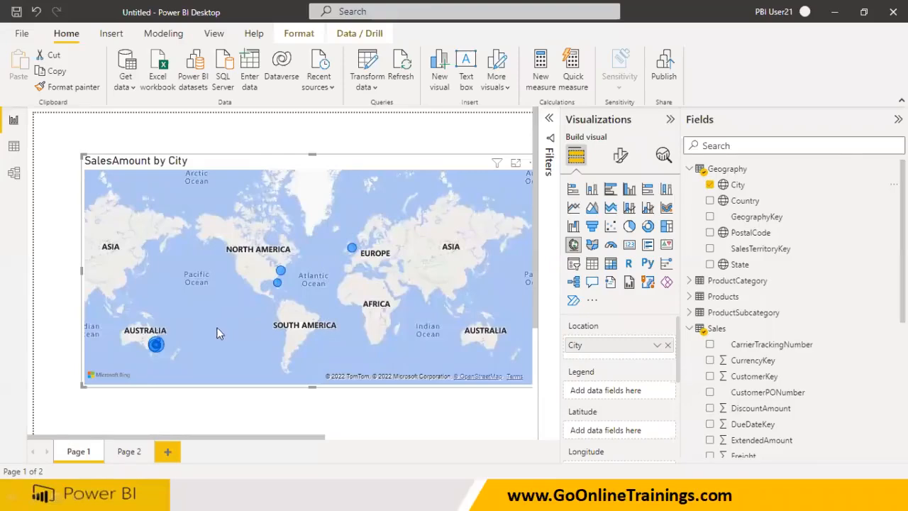
Examine the city bubbles along Australia's southeast coast and the details of one near Sydney.
scroll(195, 317, up, 5)
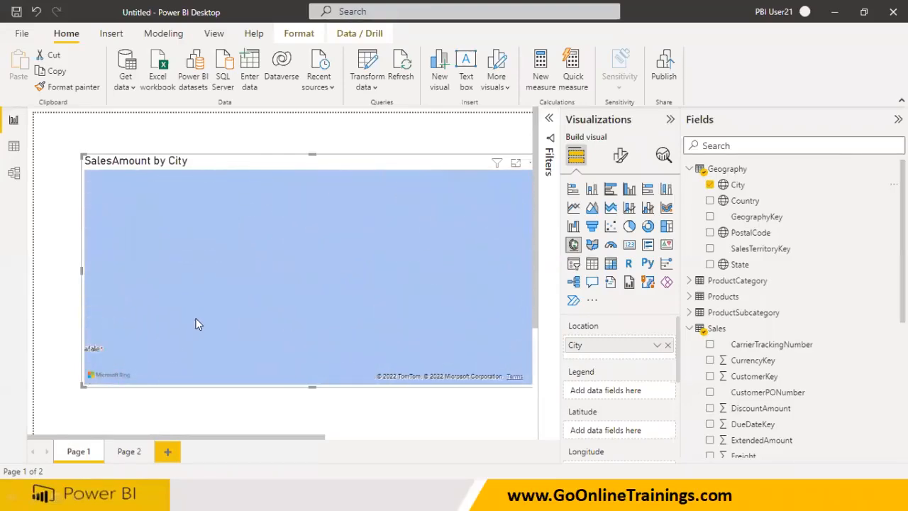
drag(313, 230, 341, 213)
drag(174, 344, 305, 195)
drag(176, 284, 346, 284)
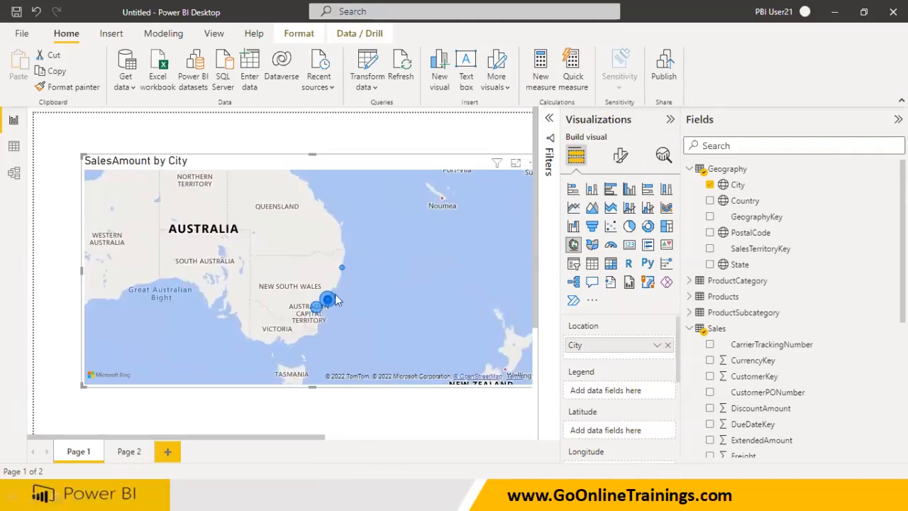
mouse_move(328, 309)
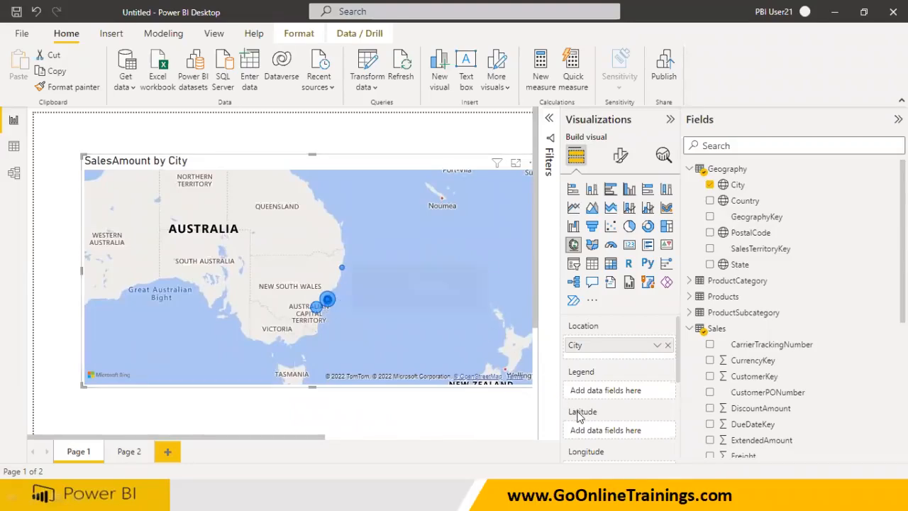
Replace SalesAmount with Freight as the field that sets the map's bubble size.
scroll(583, 420, down, 1)
scroll(585, 423, down, 2)
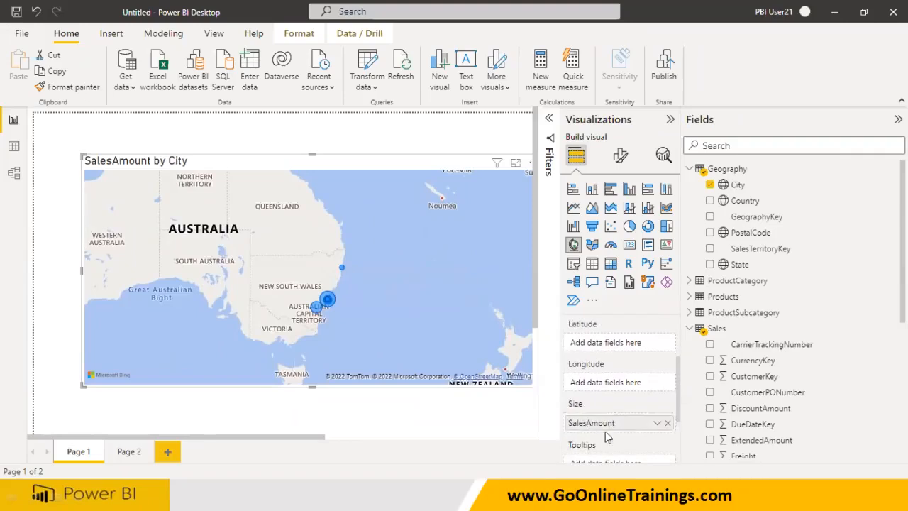
scroll(763, 432, down, 1)
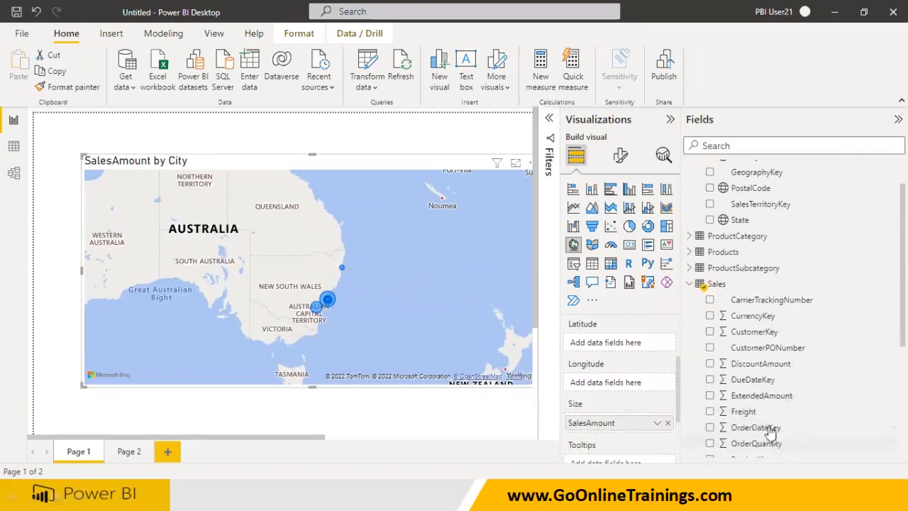
drag(745, 412, 624, 426)
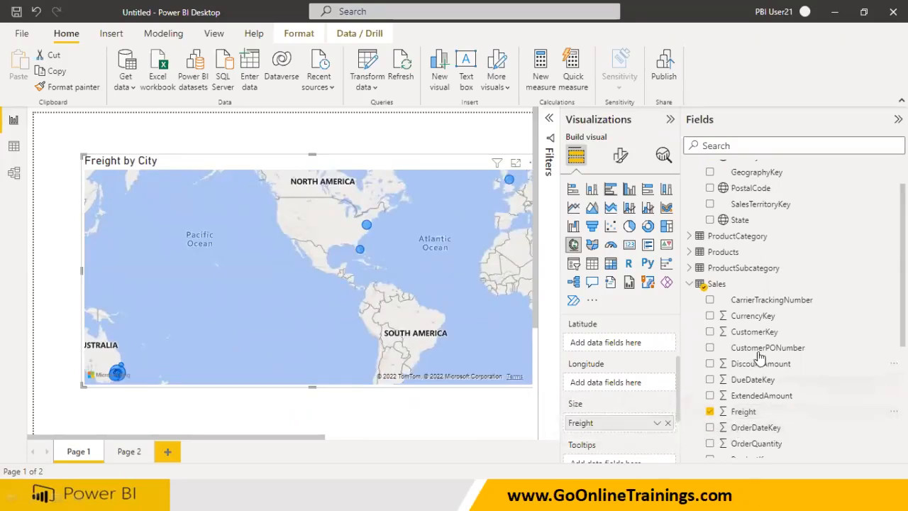
Remove Freight from the map's bubble size and use SalesAmount from the Sales table instead.
scroll(751, 441, down, 1)
scroll(751, 441, down, 3)
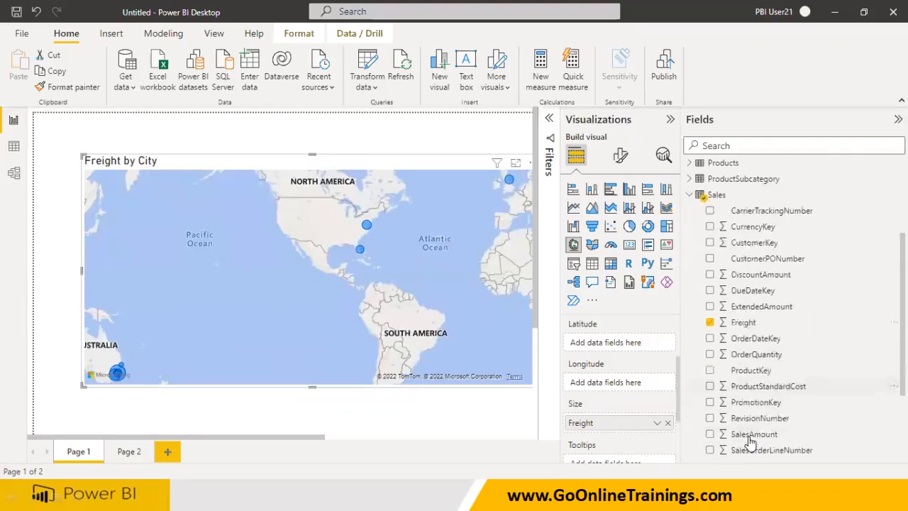
drag(745, 390, 633, 435)
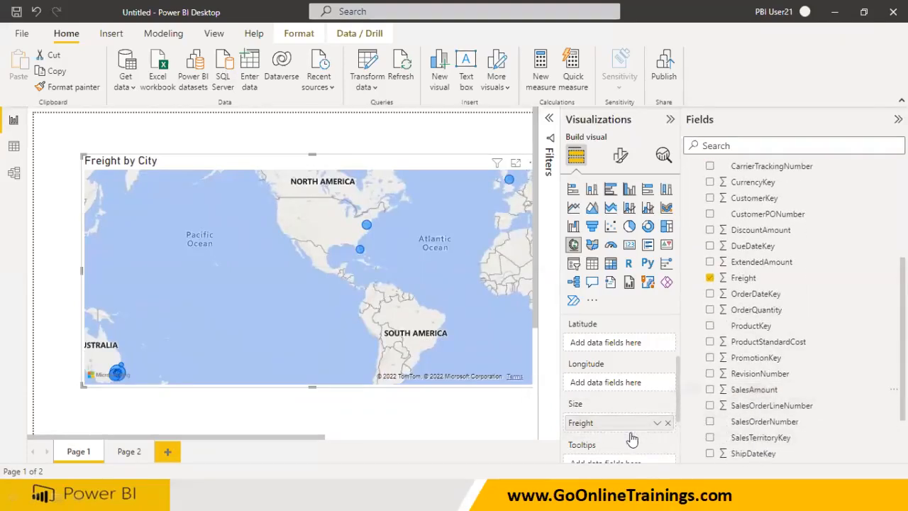
drag(740, 395, 637, 438)
click(668, 423)
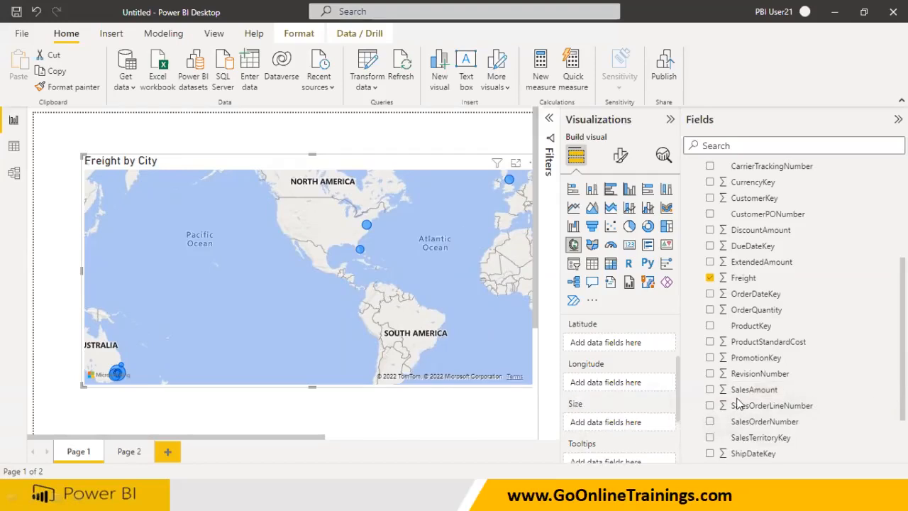
drag(742, 391, 627, 427)
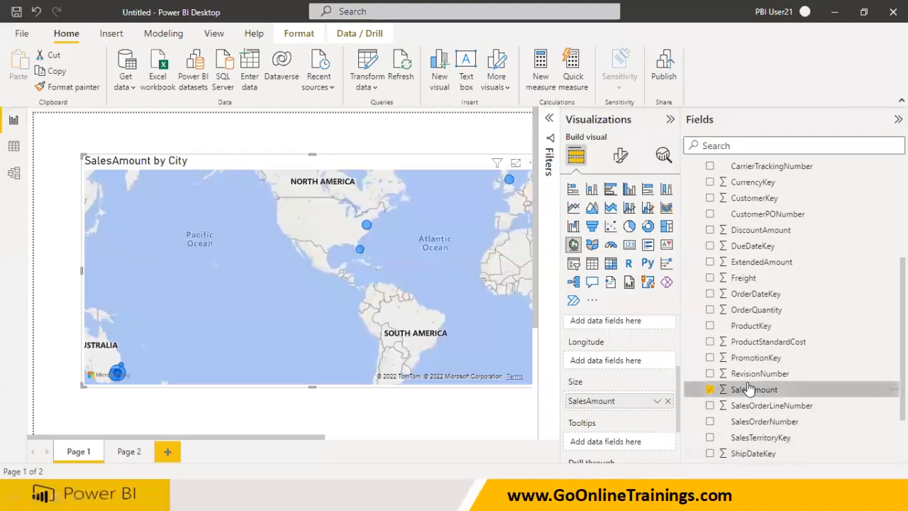
Add Freight to the map's tooltips and check the details of the southernmost city bubble in North America.
drag(743, 281, 624, 447)
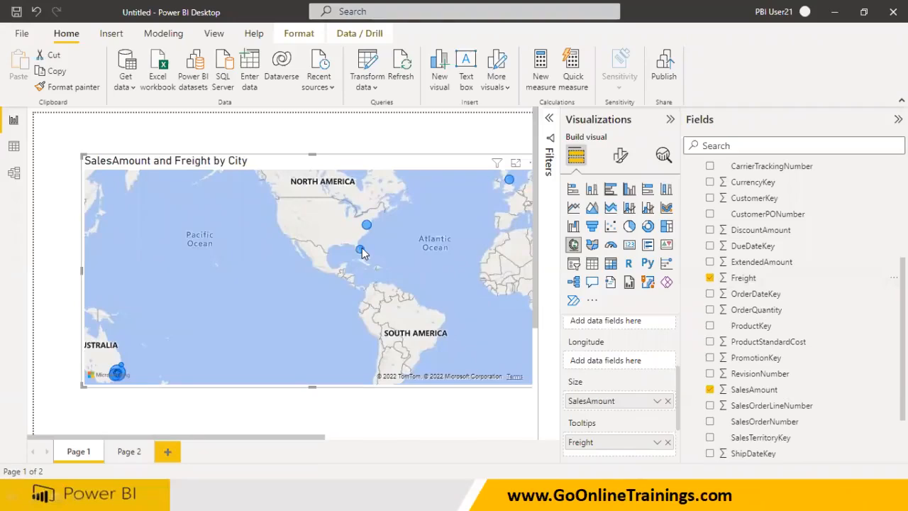
mouse_move(362, 253)
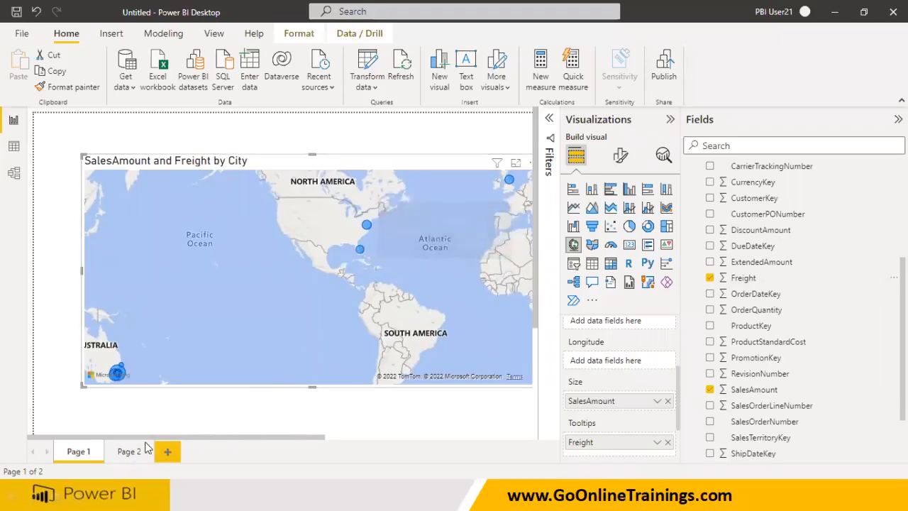
drag(307, 252, 221, 303)
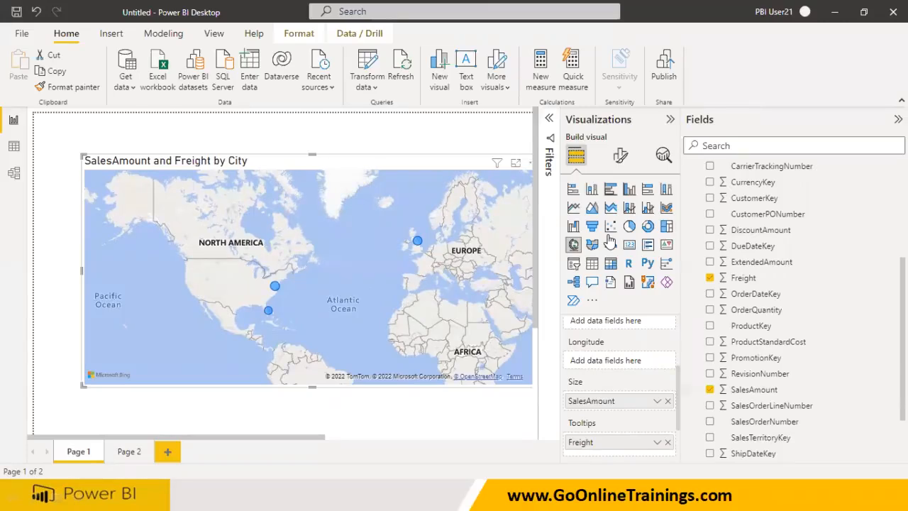
Replace City with State from the Geography table as the map's location field.
scroll(595, 365, up, 1)
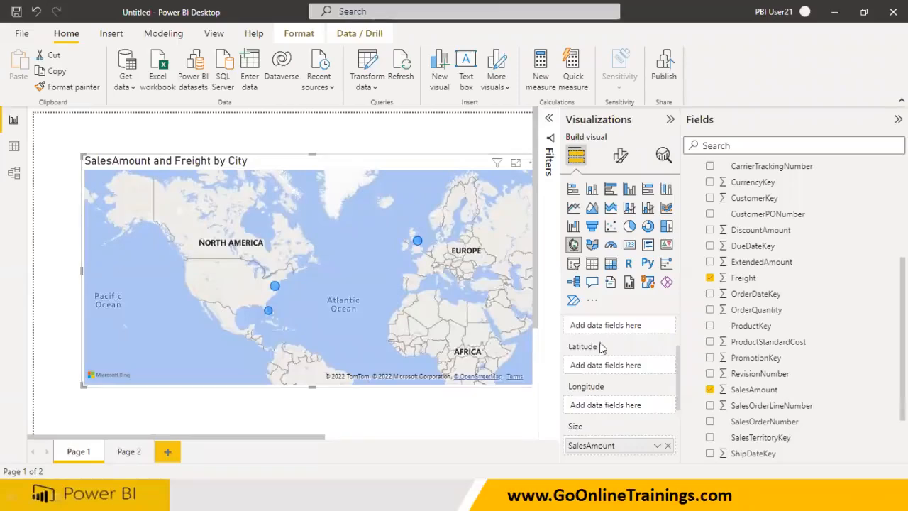
scroll(603, 348, up, 2)
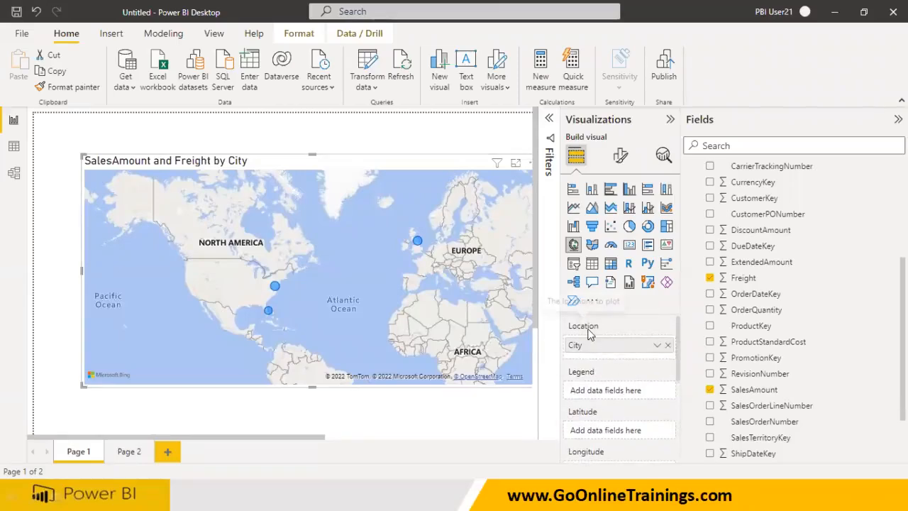
click(668, 346)
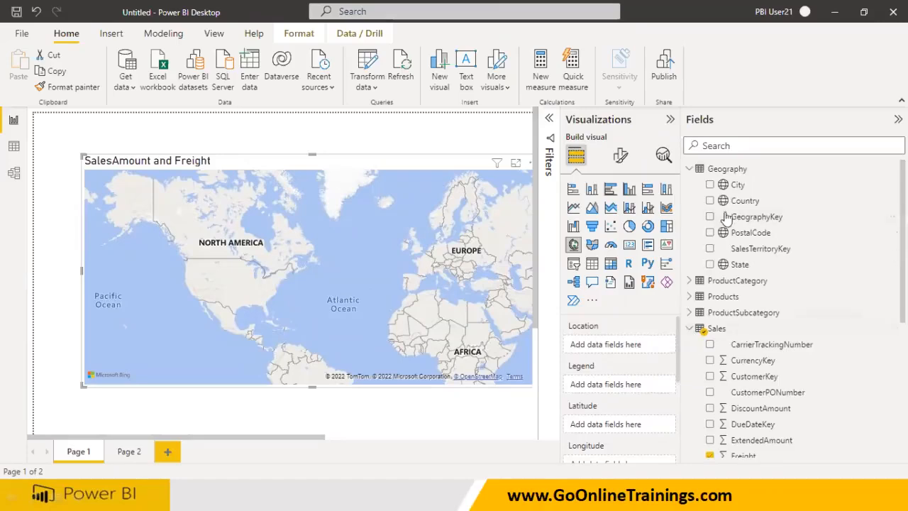
drag(739, 202, 737, 218)
drag(739, 266, 611, 347)
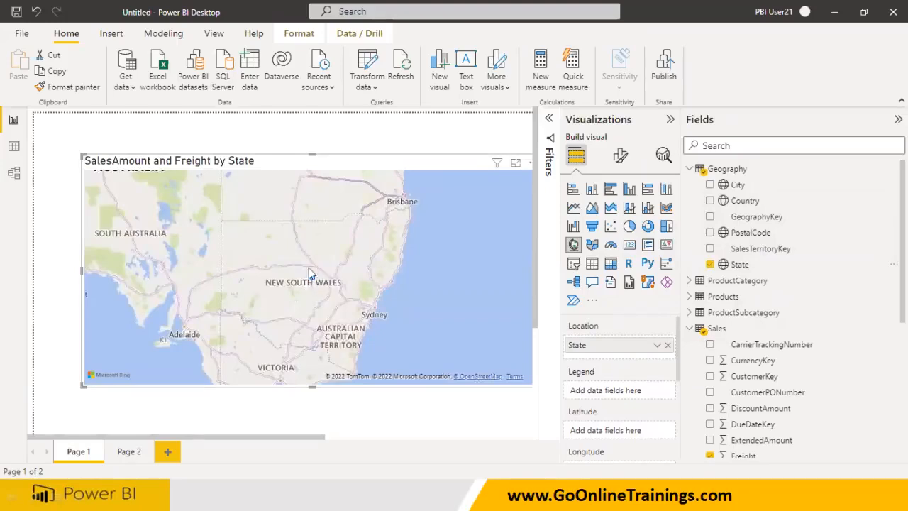
Examine how the state data points are distributed on the map, from Australia out to the whole world.
drag(270, 349, 461, 327)
drag(238, 305, 394, 382)
drag(400, 257, 290, 290)
drag(364, 280, 282, 302)
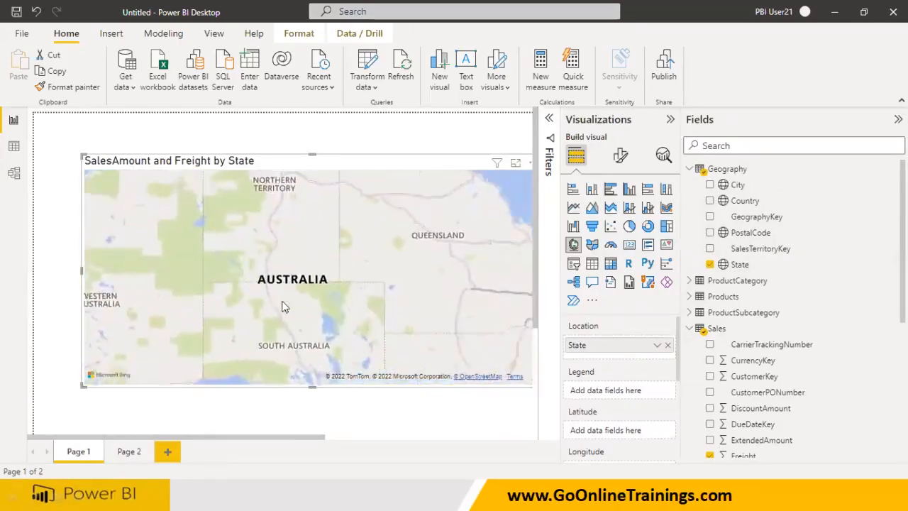
scroll(316, 295, down, 5)
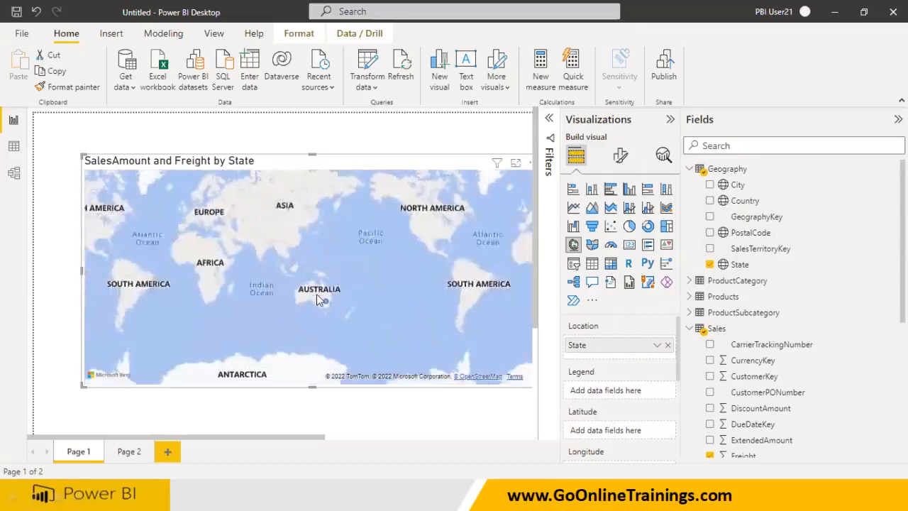
drag(232, 351, 282, 266)
drag(375, 247, 308, 357)
drag(395, 320, 359, 323)
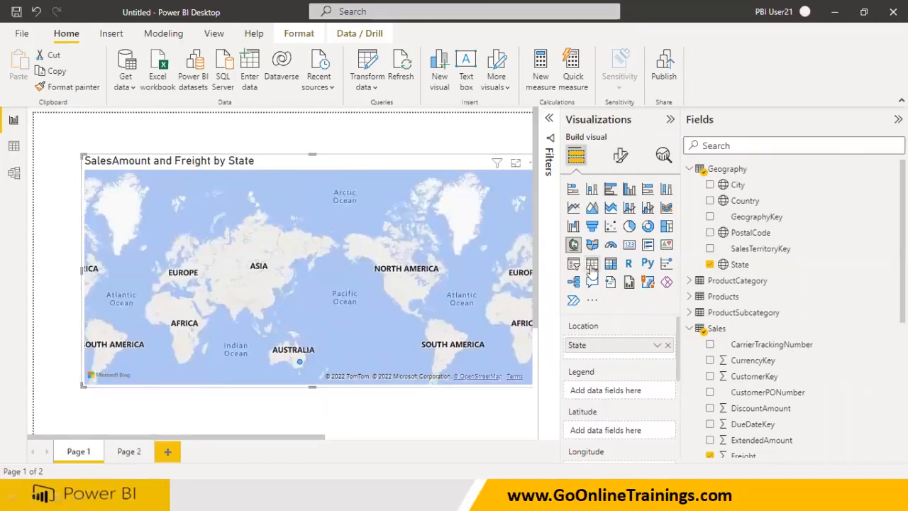
Replace State with Country as the map's location field and look over the world map for country bubbles.
click(667, 346)
drag(741, 201, 623, 346)
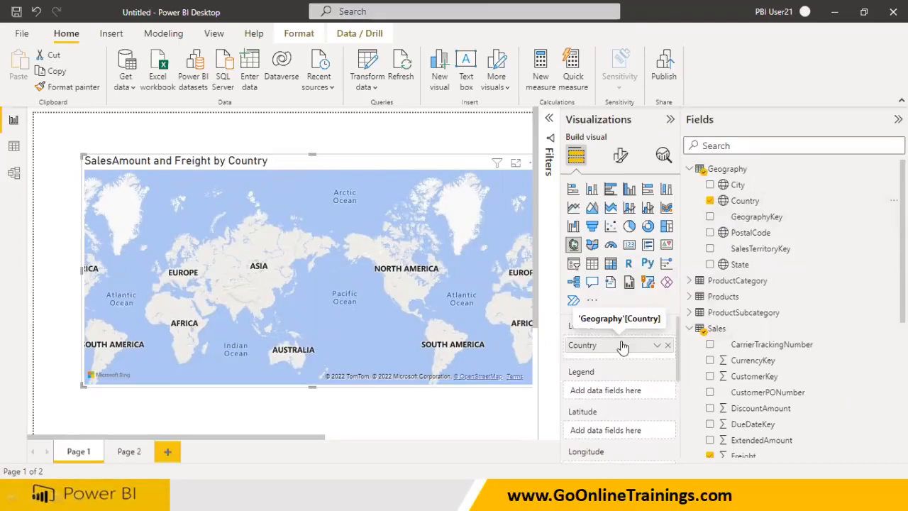
scroll(622, 348, down, 3)
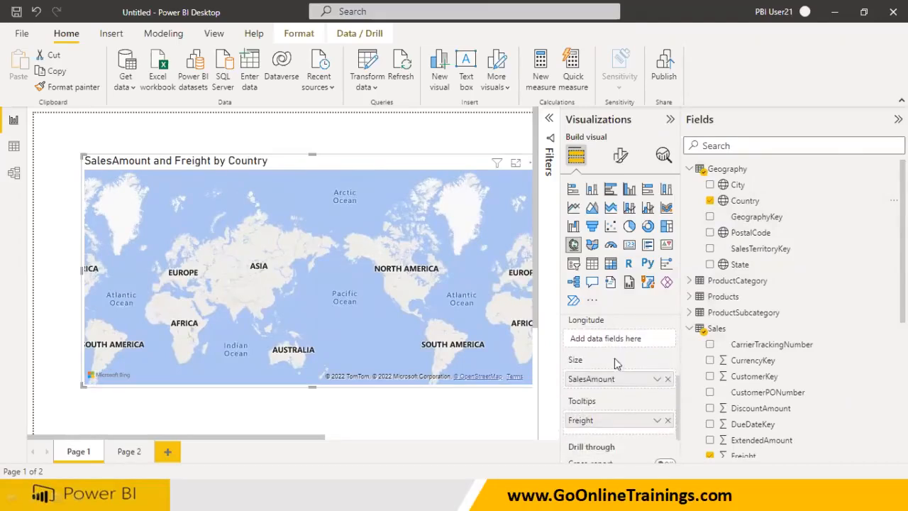
drag(369, 286, 519, 227)
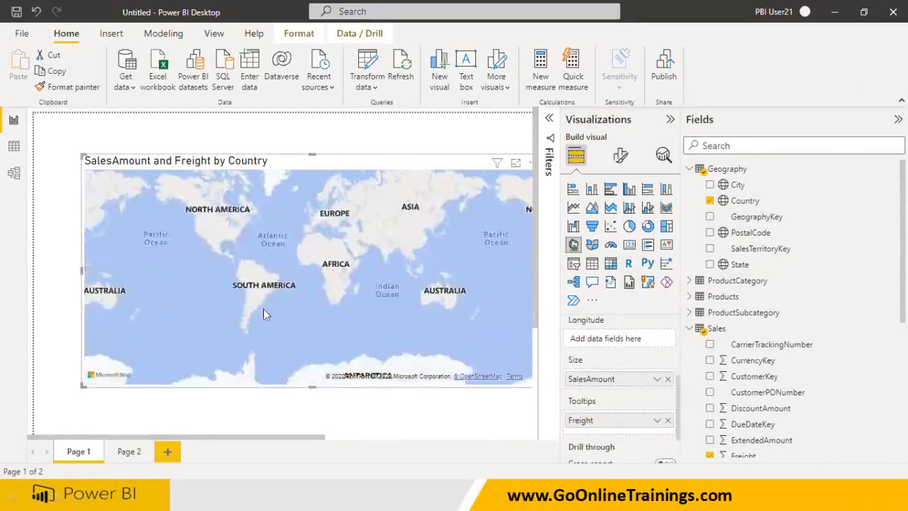
drag(260, 309, 372, 273)
drag(276, 234, 361, 338)
drag(327, 288, 297, 289)
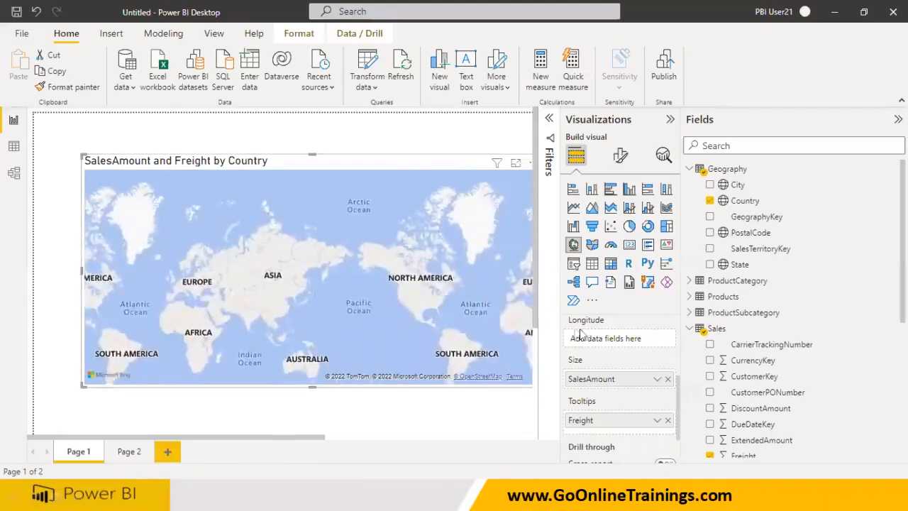
Replace Country with City as the map's location field and centre the map around North America.
scroll(580, 334, up, 5)
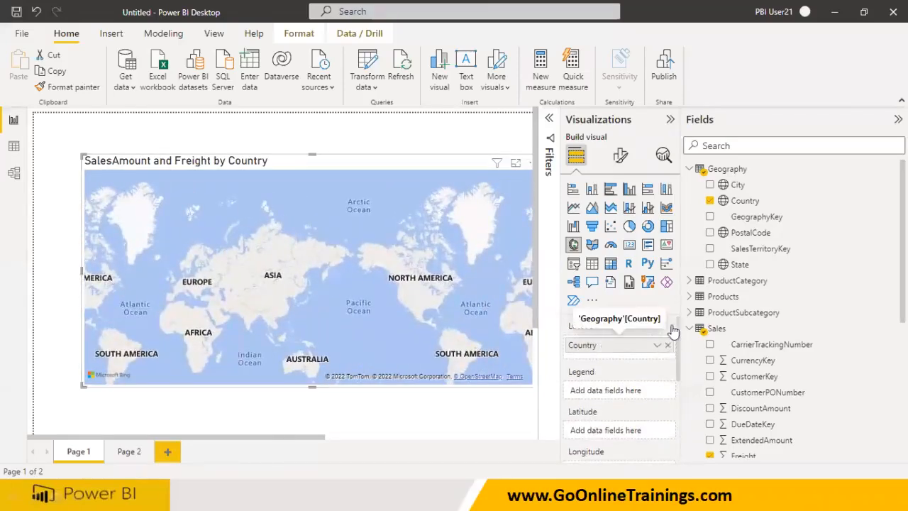
click(667, 345)
drag(738, 185, 610, 344)
drag(197, 329, 211, 345)
drag(307, 286, 283, 376)
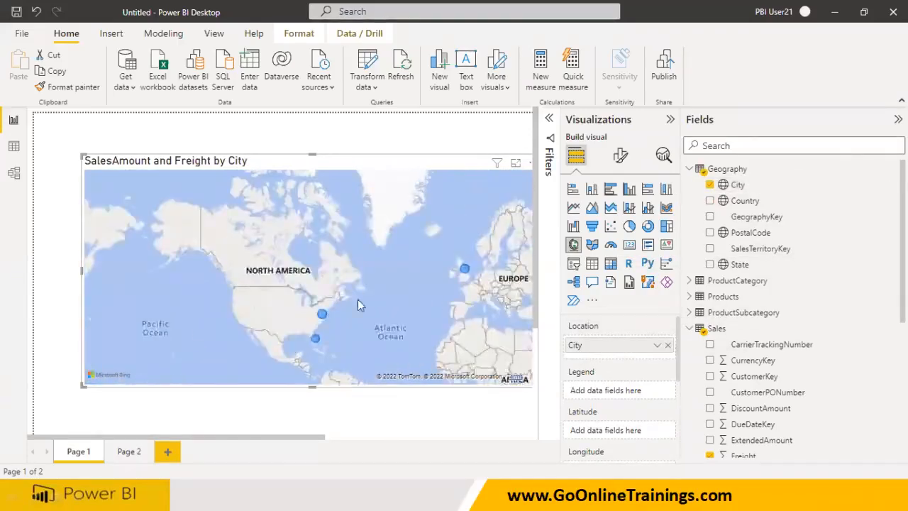
drag(358, 300, 366, 302)
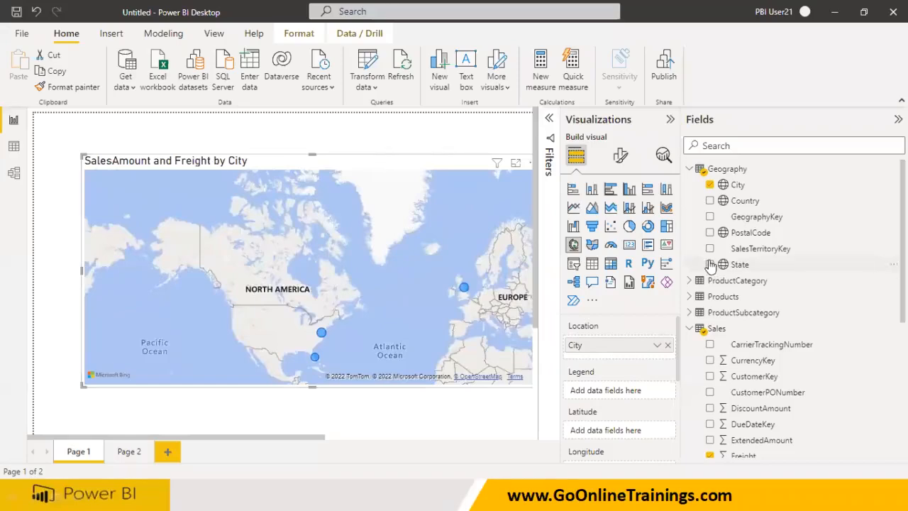
Add the Color field from the Products table as the map's legend.
click(689, 174)
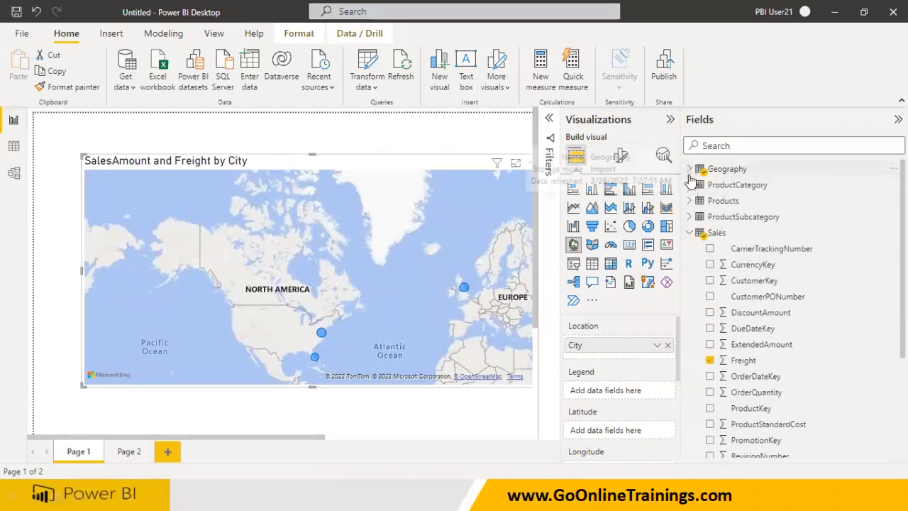
click(689, 233)
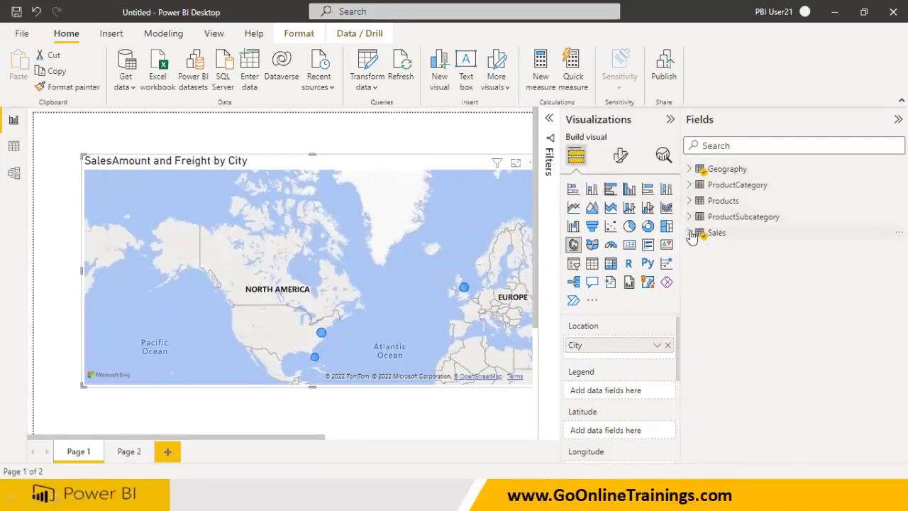
click(688, 185)
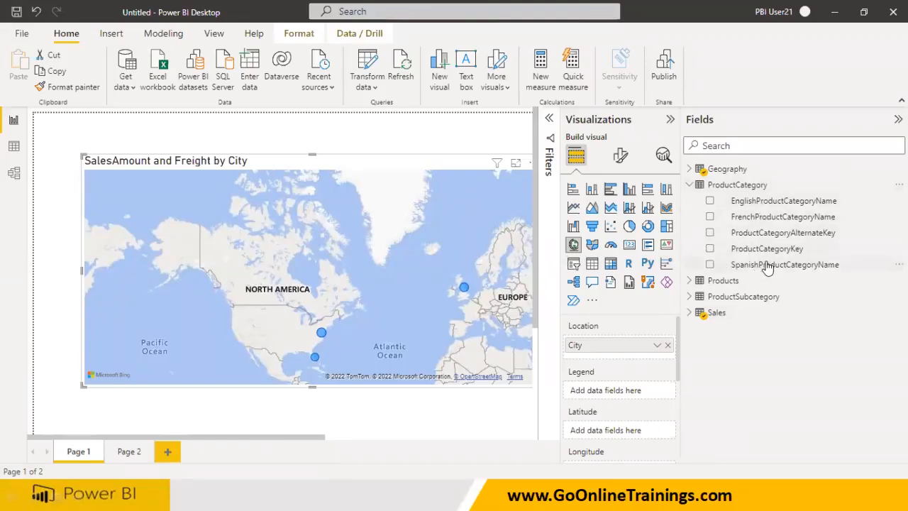
click(695, 282)
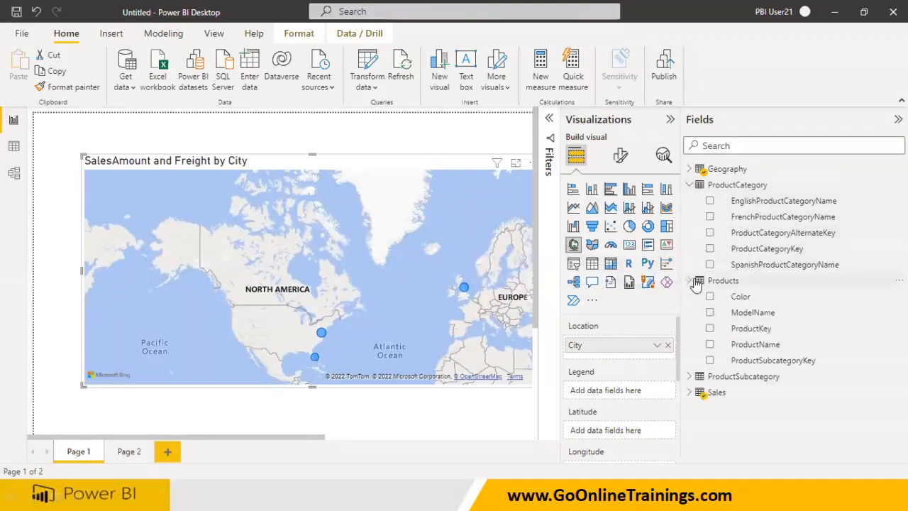
drag(737, 303, 620, 392)
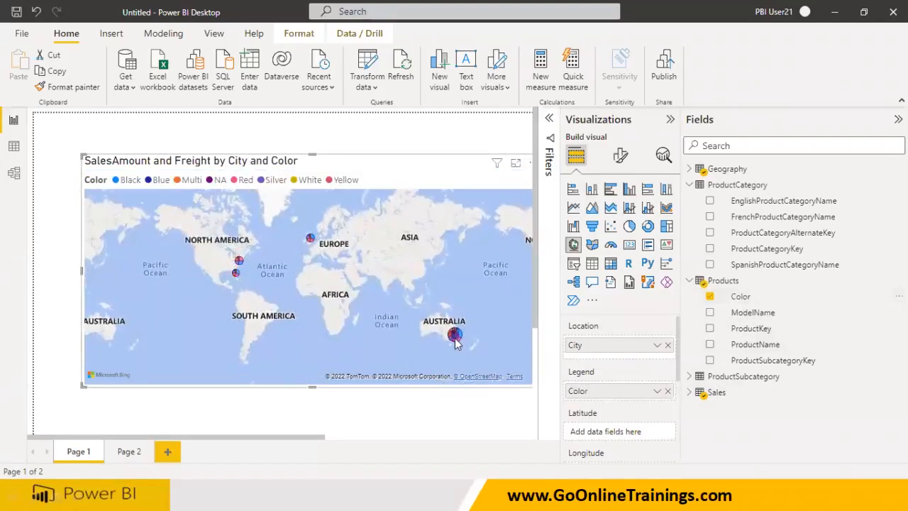
Examine the colour-split bubbles in Australia and the Americas, zoom in on the Atlantic, and check the map's view by visiting Page 2 and returning.
mouse_move(456, 343)
mouse_move(240, 264)
scroll(276, 319, up, 2)
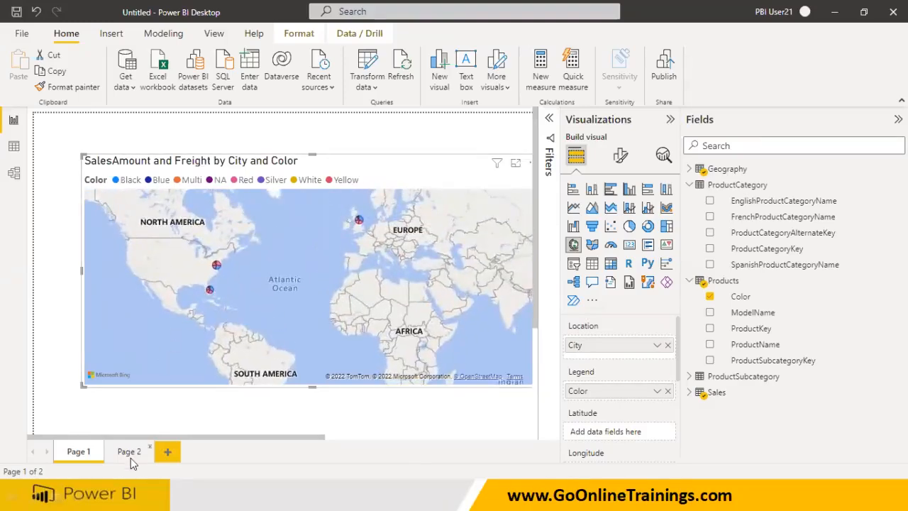
scroll(255, 314, up, 3)
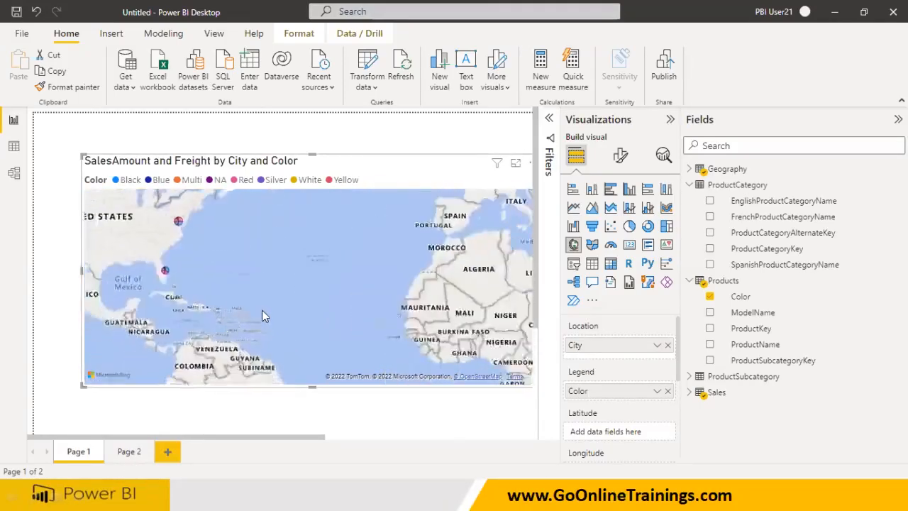
scroll(263, 311, down, 3)
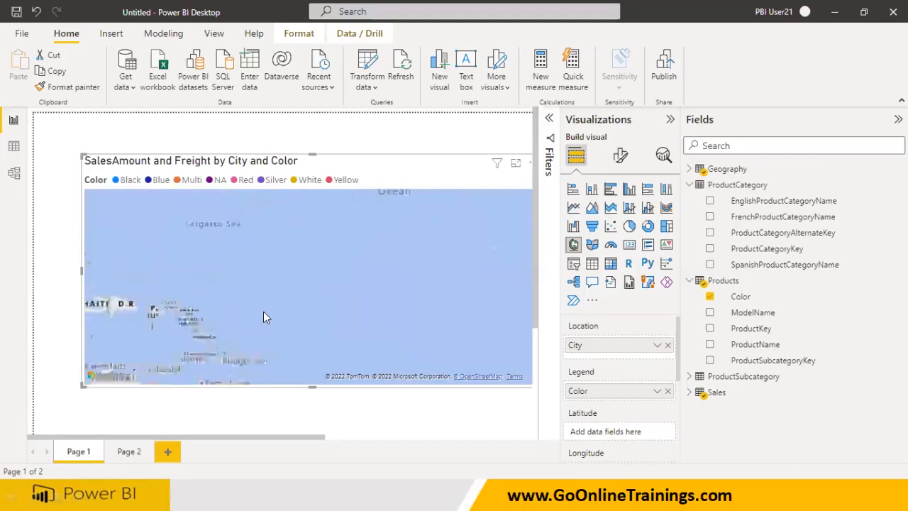
drag(271, 271, 283, 314)
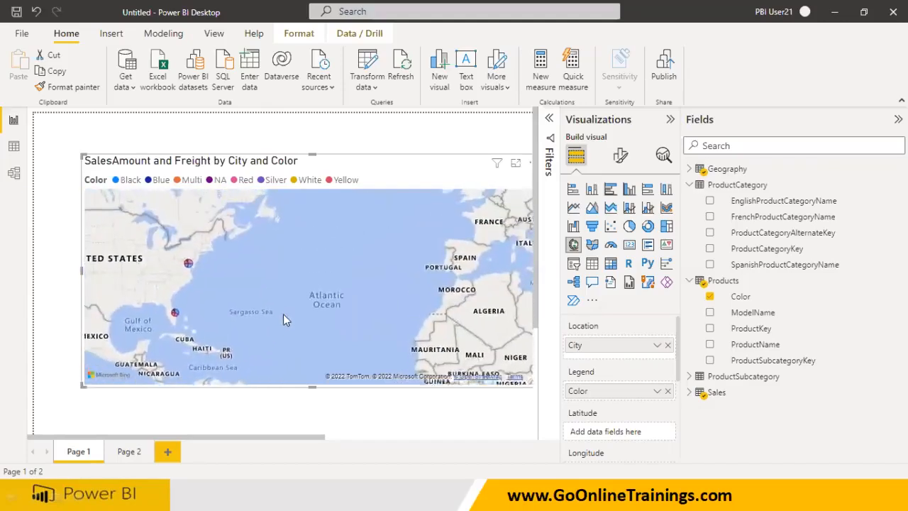
click(130, 453)
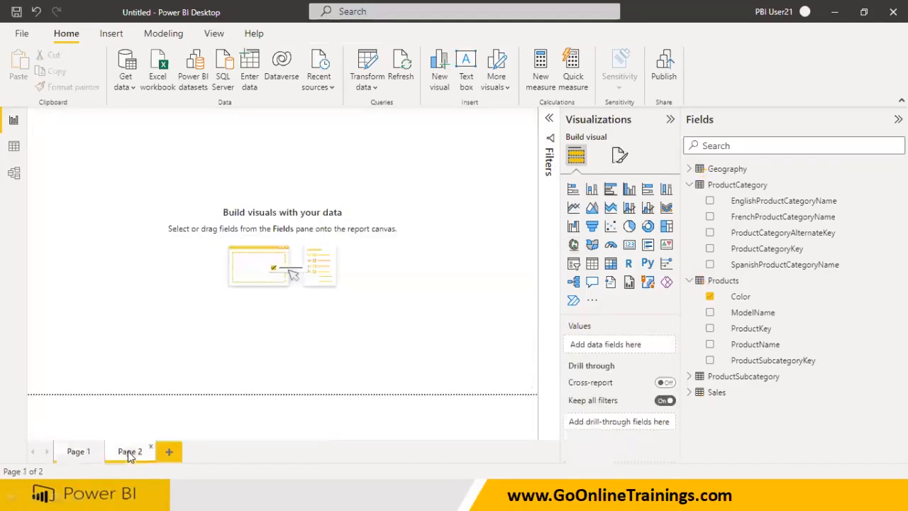
click(83, 454)
Zoom the map in on the United Kingdom, and check whether that view is kept by visiting Page 2 and returning to Page 1.
scroll(216, 318, up, 4)
scroll(262, 285, up, 1)
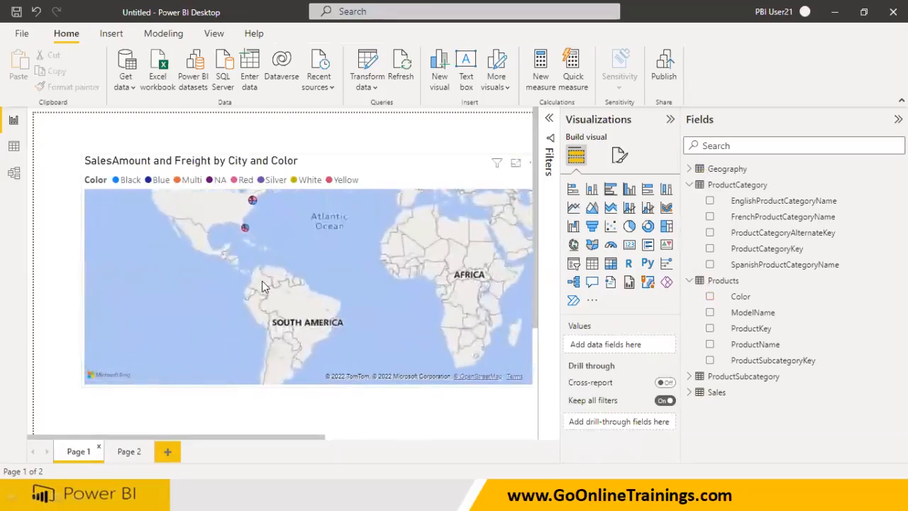
drag(309, 221, 198, 317)
drag(309, 285, 204, 267)
drag(245, 288, 244, 333)
scroll(312, 281, up, 3)
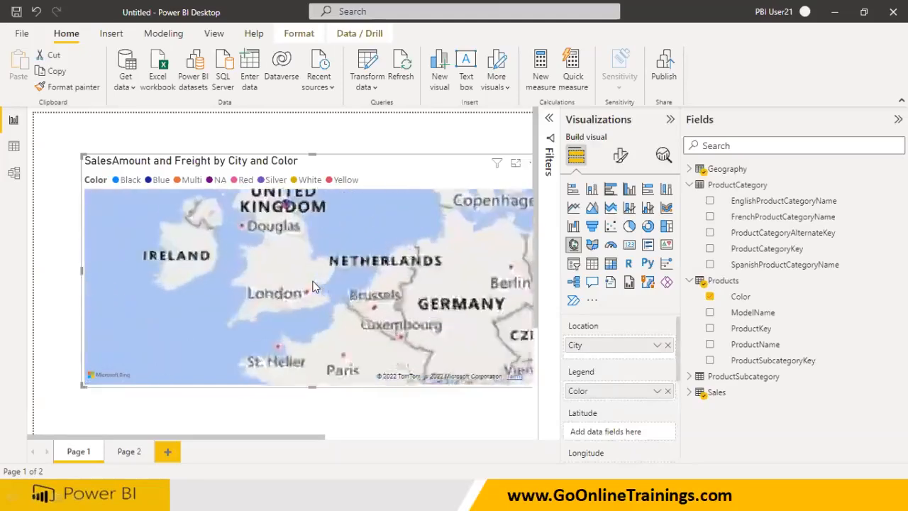
drag(310, 256, 317, 322)
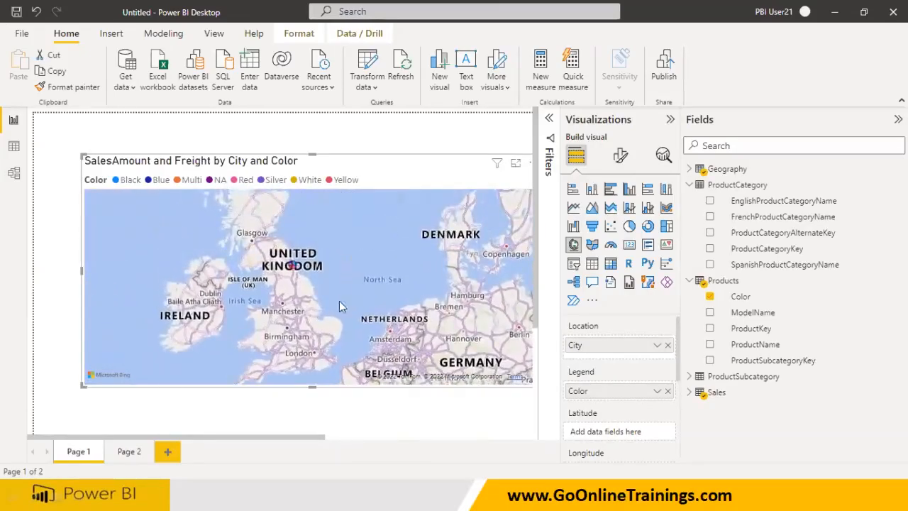
scroll(307, 281, up, 2)
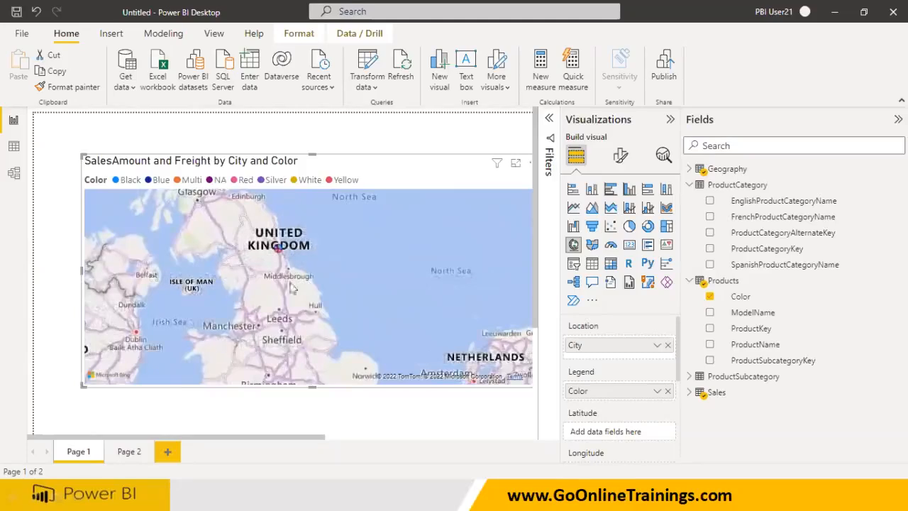
click(136, 452)
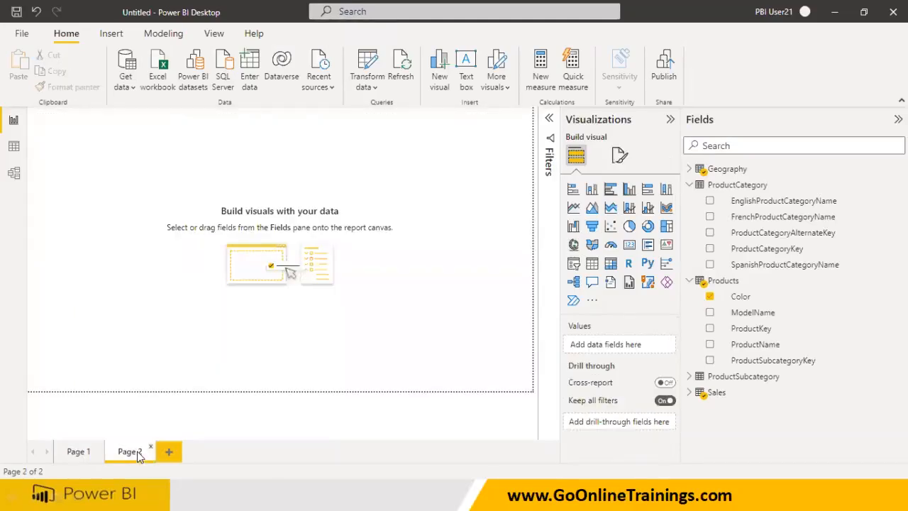
click(75, 453)
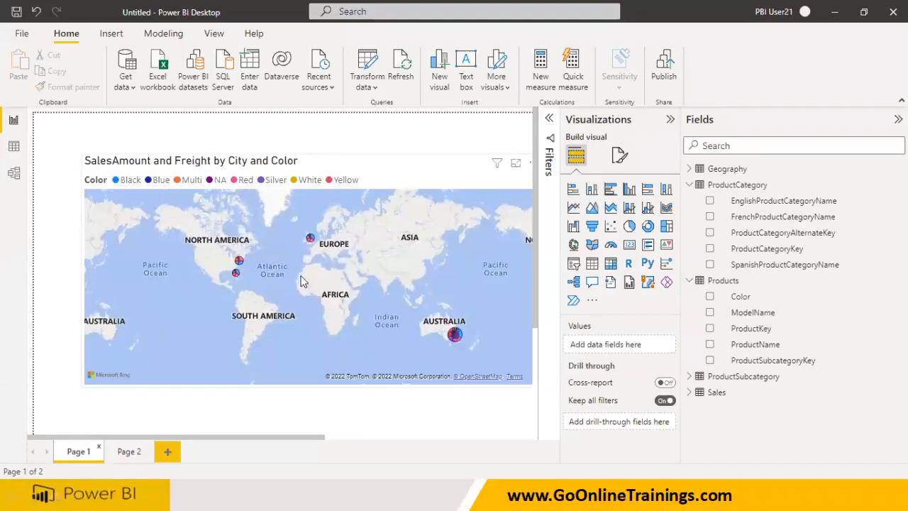
Zoom the map in on the bubbles around Sydney, and check whether that view is kept by visiting Page 2 and returning.
scroll(454, 332, up, 3)
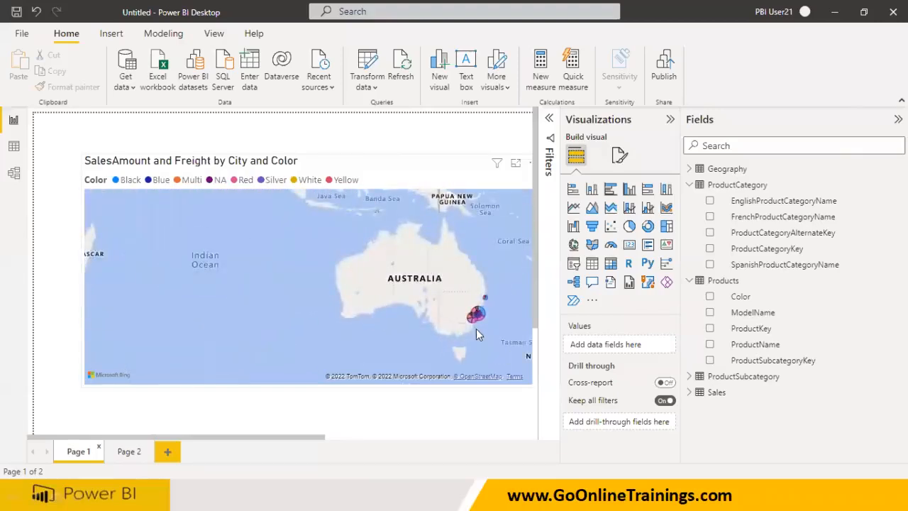
scroll(454, 309, up, 3)
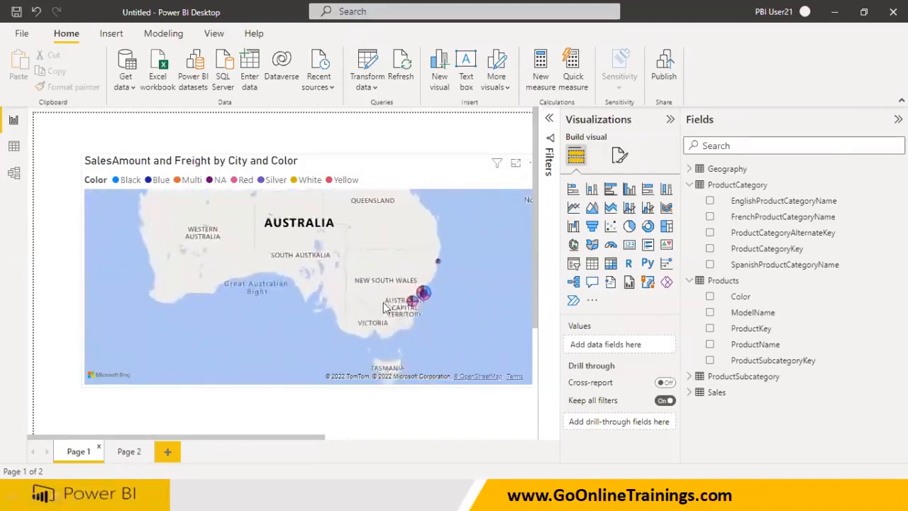
click(408, 349)
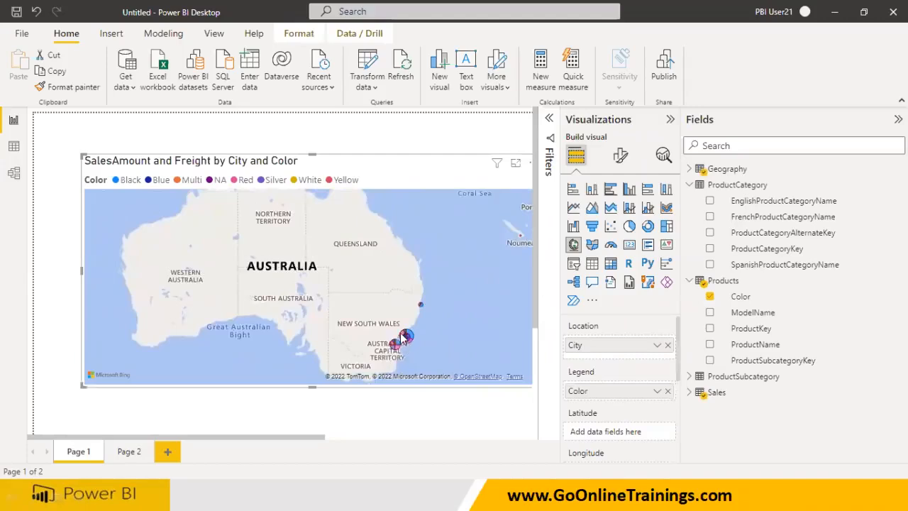
scroll(404, 338, up, 5)
drag(425, 319, 358, 260)
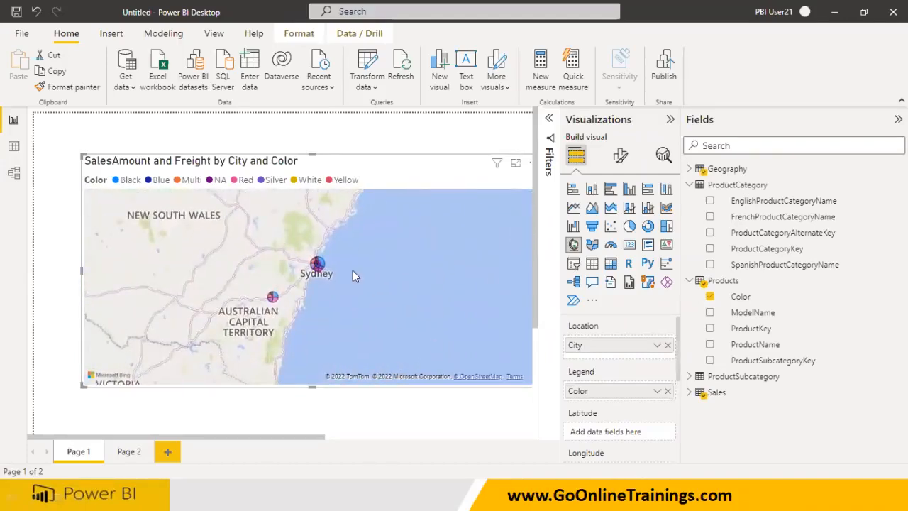
click(135, 458)
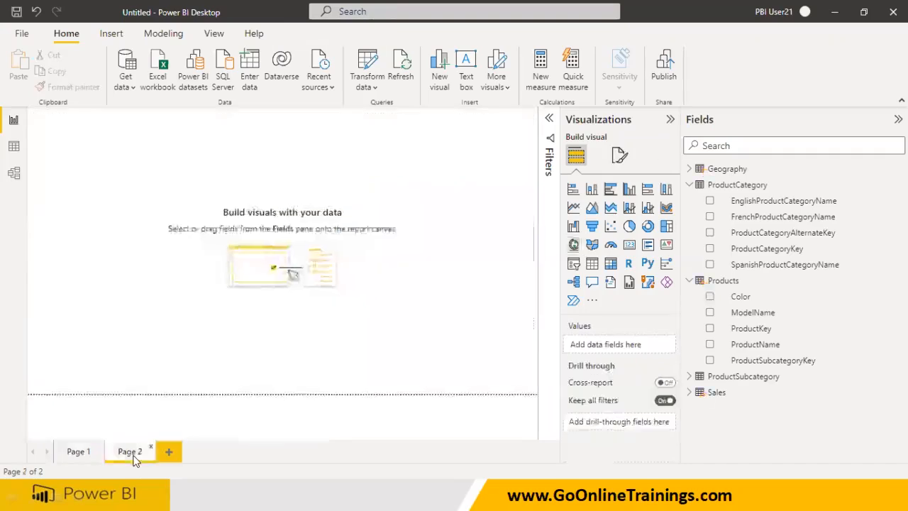
click(72, 458)
Focus the map again on the coast around Sydney and the Australian Capital Territory.
drag(438, 349, 435, 336)
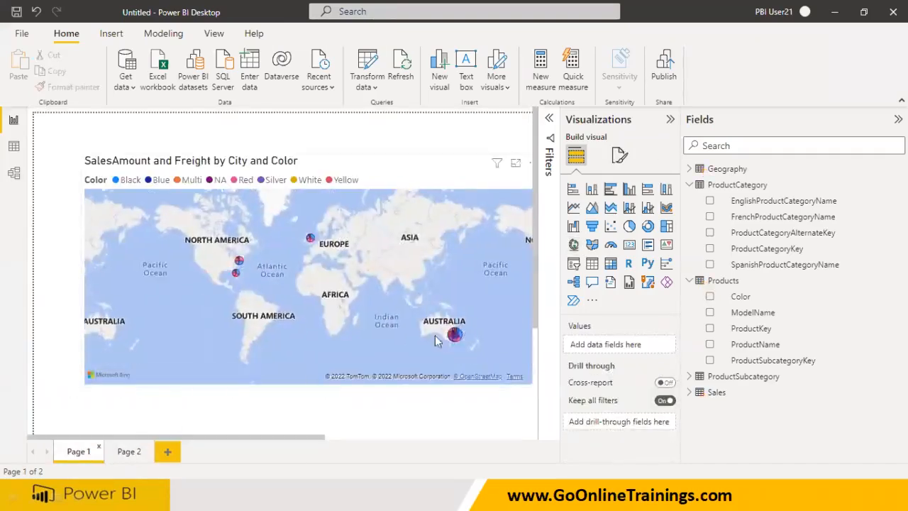
scroll(461, 342, up, 5)
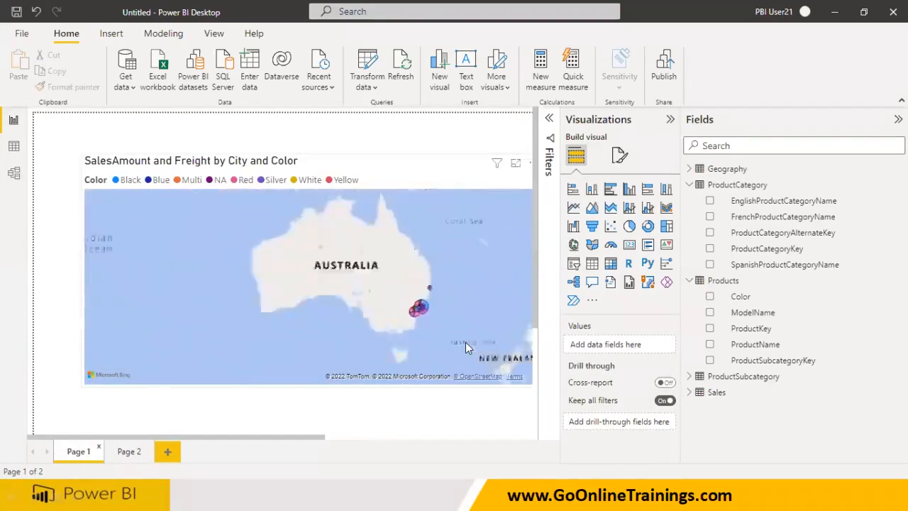
drag(176, 275, 336, 377)
drag(312, 281, 329, 352)
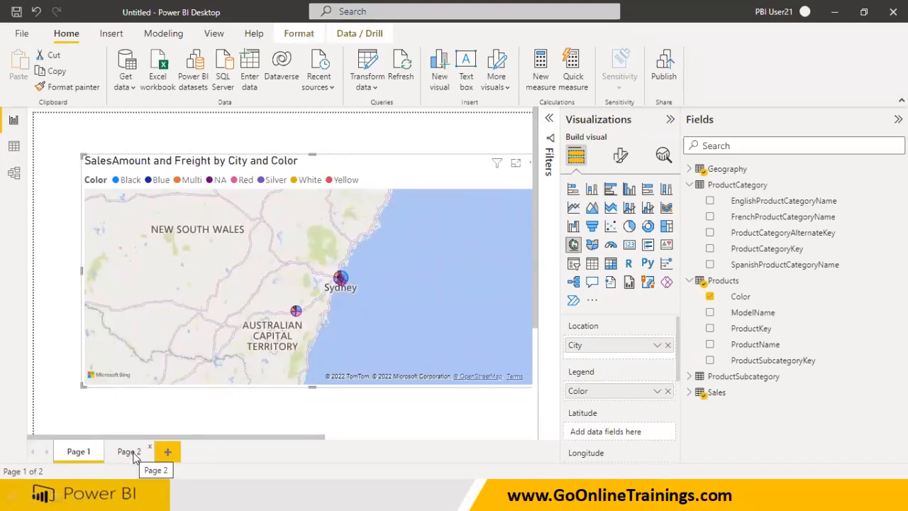
Look through the map's bubble and map settings in its visual formatting, and turn off Auto zoom in the map controls.
click(621, 156)
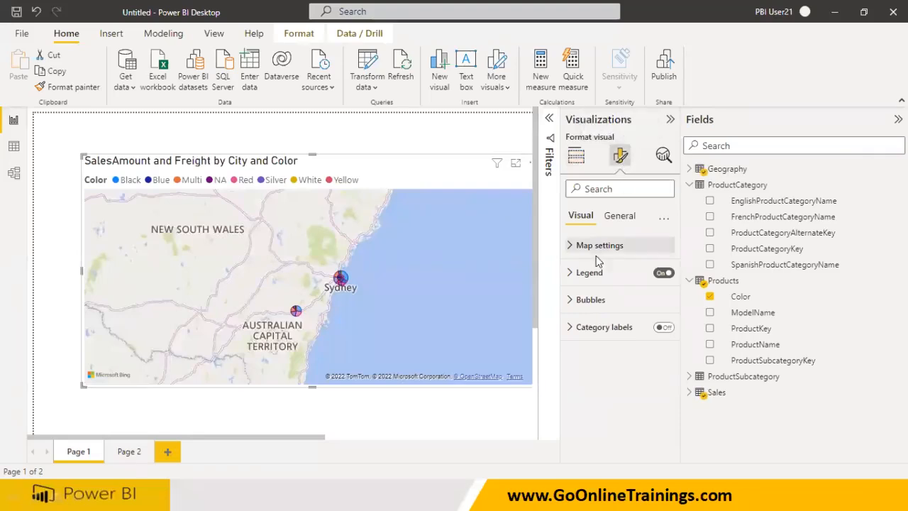
click(571, 301)
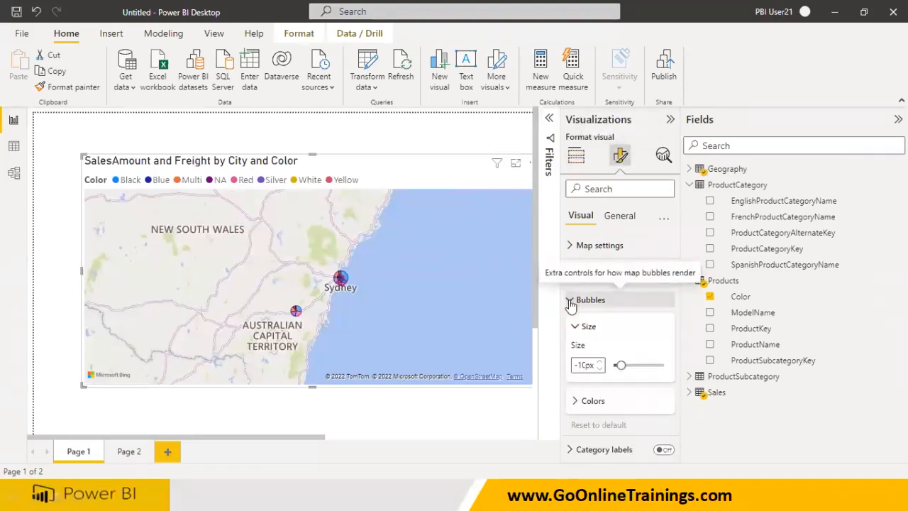
click(571, 300)
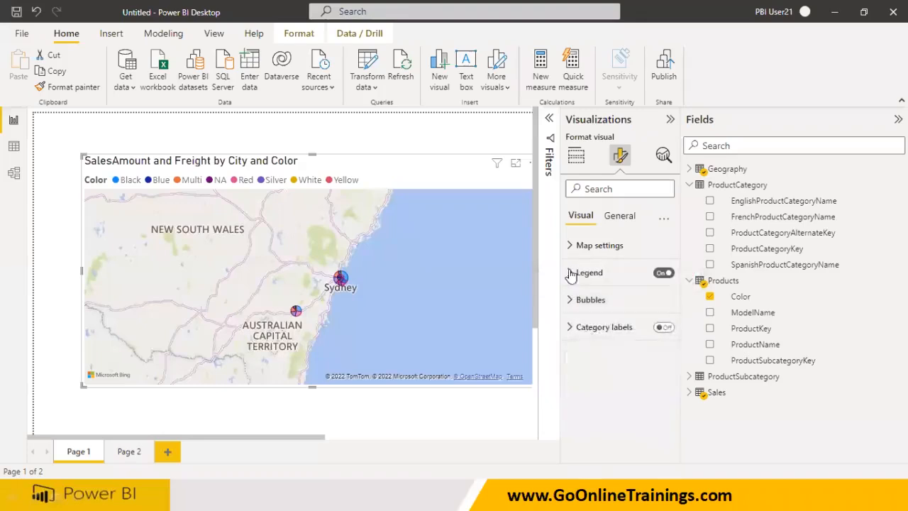
click(571, 246)
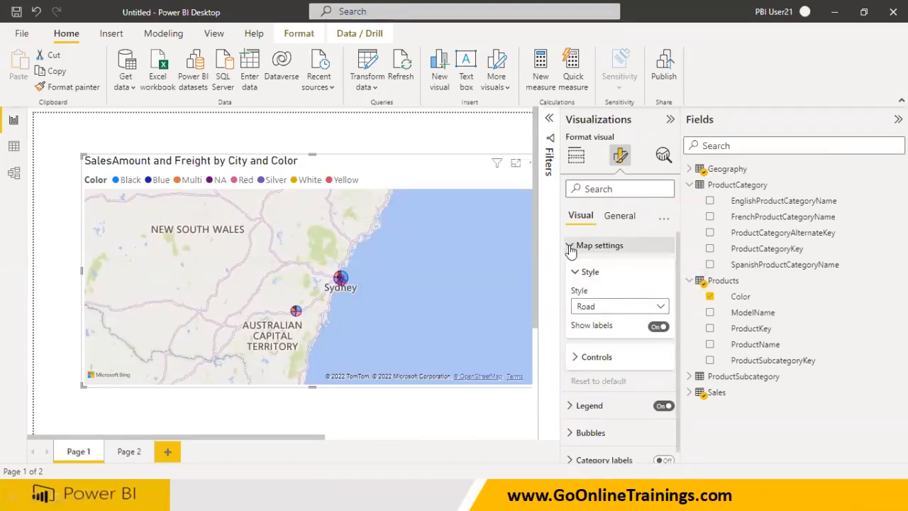
click(574, 357)
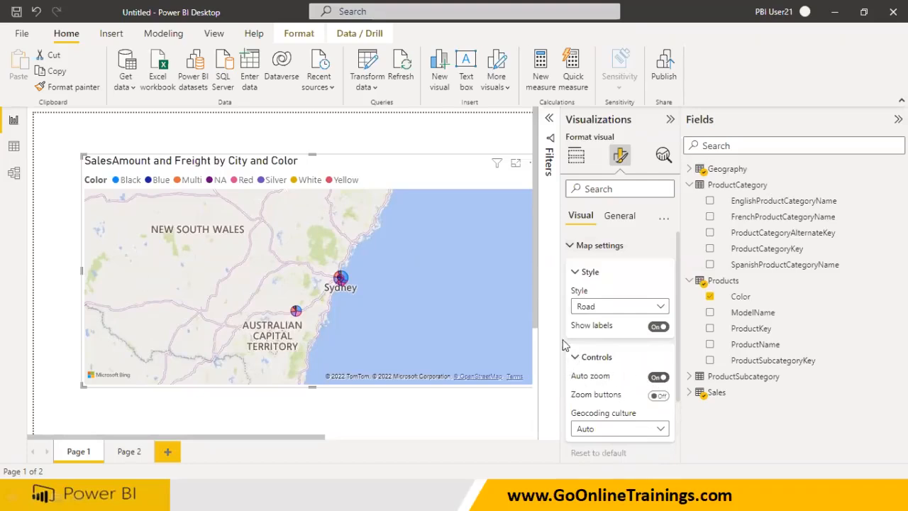
click(571, 247)
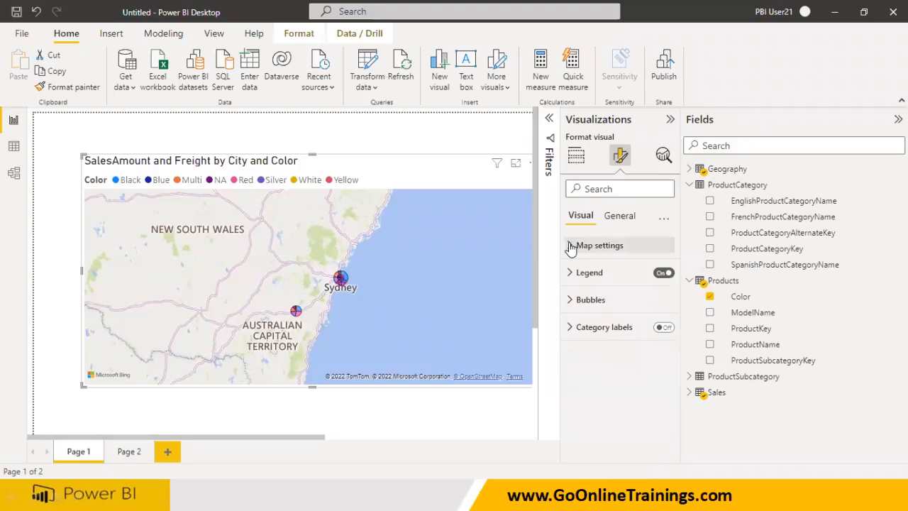
click(571, 246)
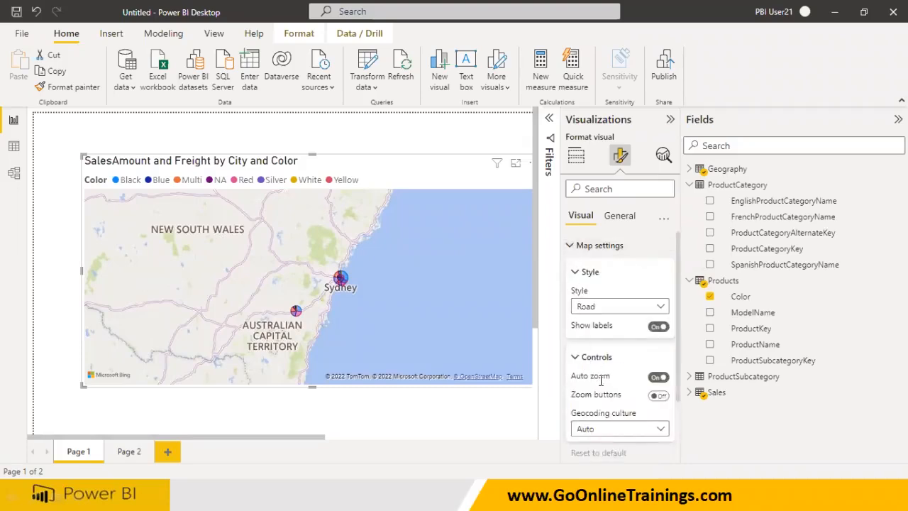
click(657, 377)
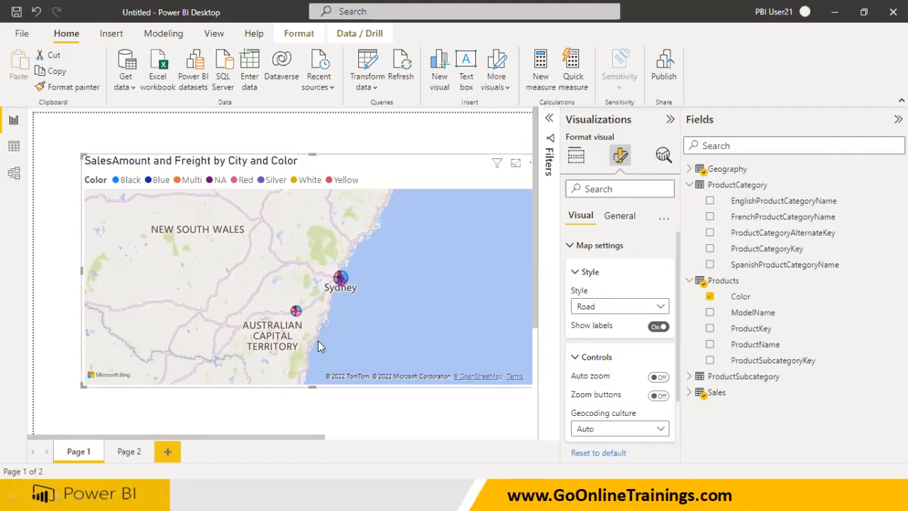
Check whether the Sydney view is kept by visiting Page 2 and returning, and turn Auto zoom on in the map controls.
click(131, 455)
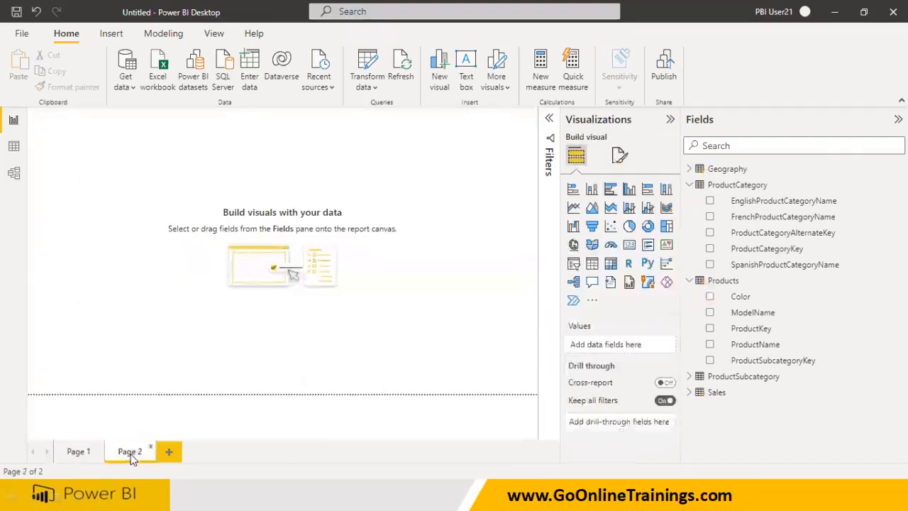
click(81, 454)
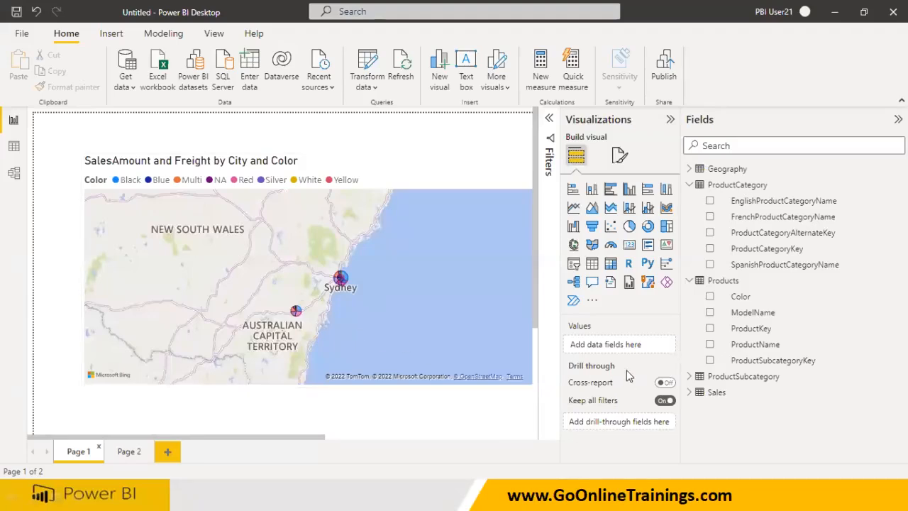
click(619, 155)
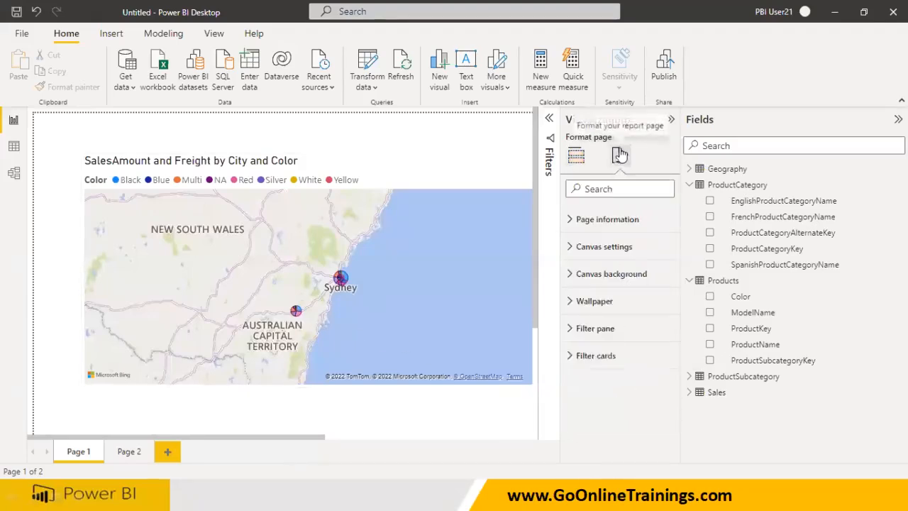
click(431, 269)
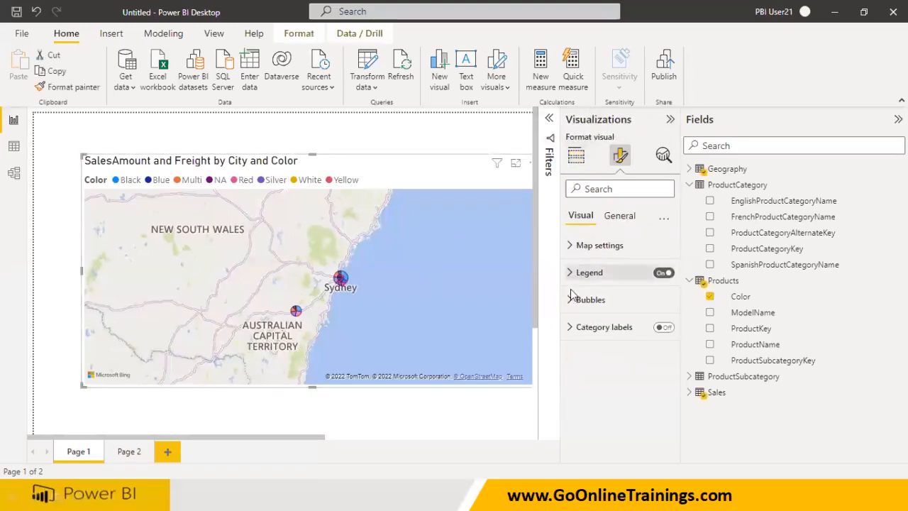
click(568, 247)
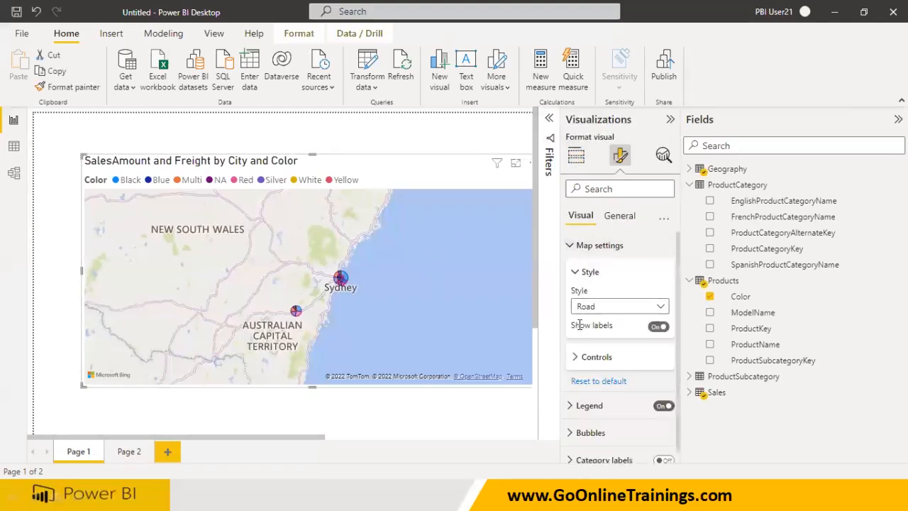
click(580, 356)
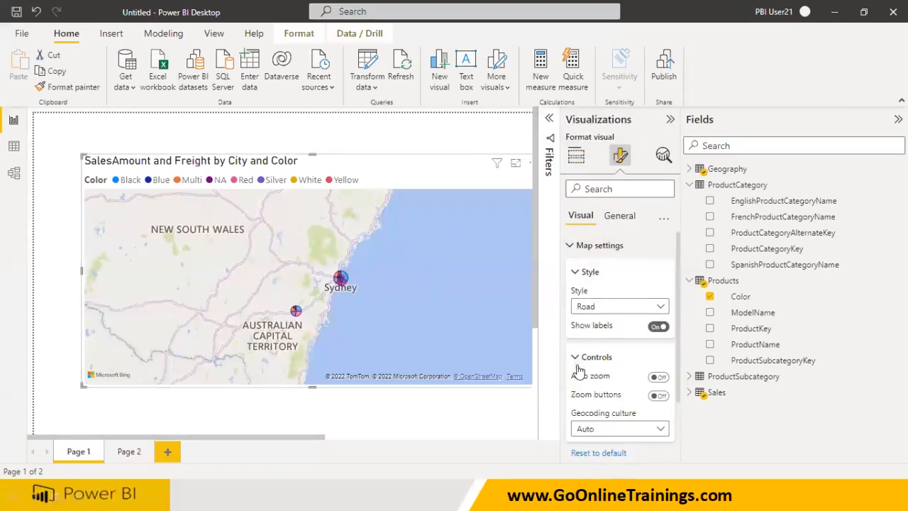
click(659, 378)
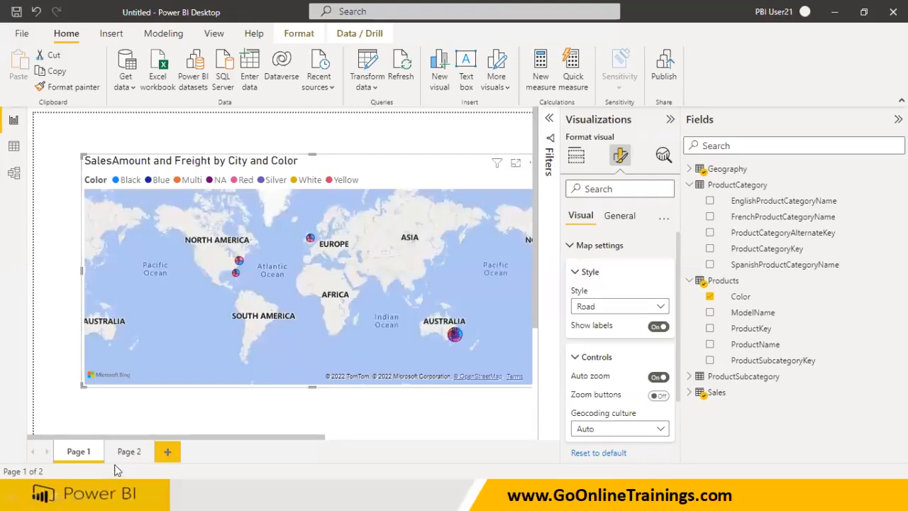
With Auto zoom on, zoom the map from the world view in to Sydney, and test whether a visit to Page 2 resets it.
click(127, 452)
click(80, 452)
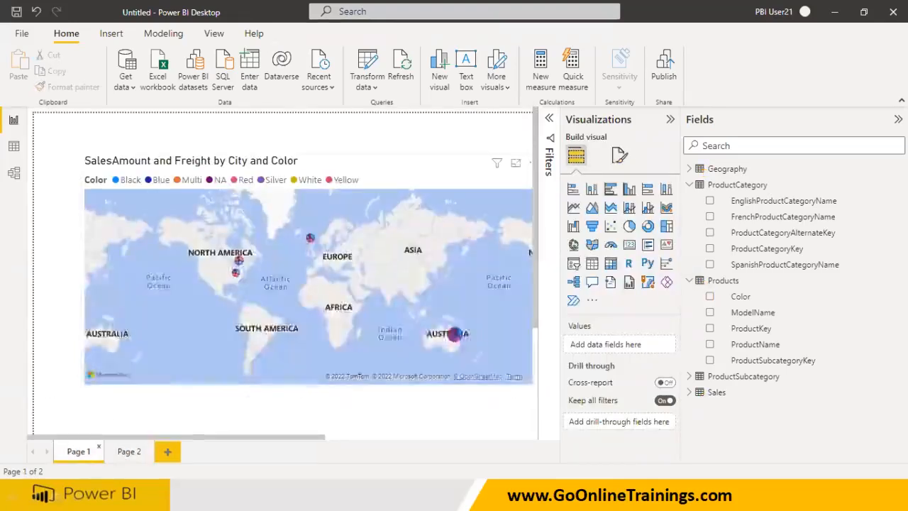
click(455, 337)
scroll(454, 336, up, 1)
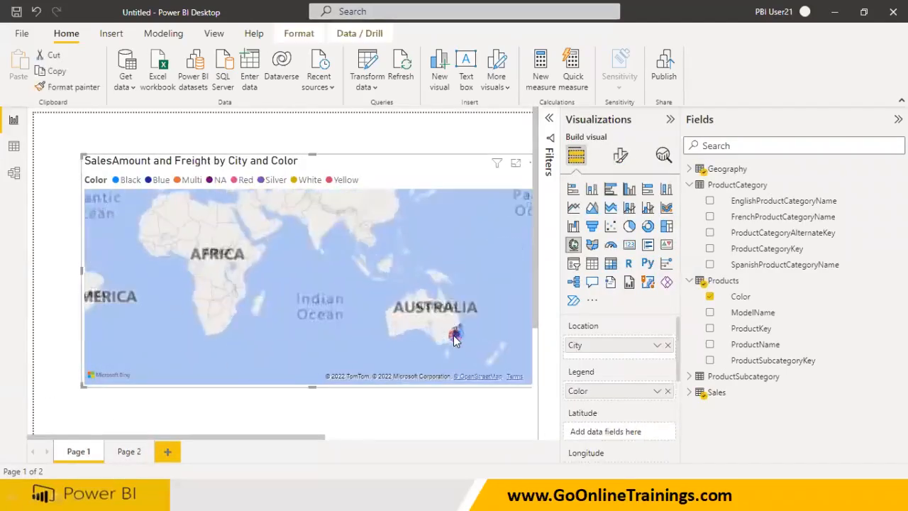
scroll(455, 337, up, 4)
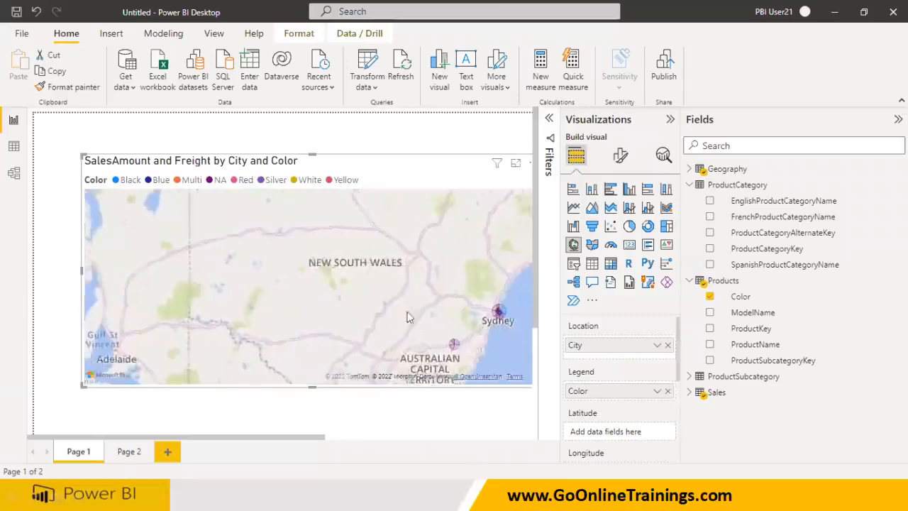
drag(407, 317, 292, 314)
scroll(292, 315, up, 2)
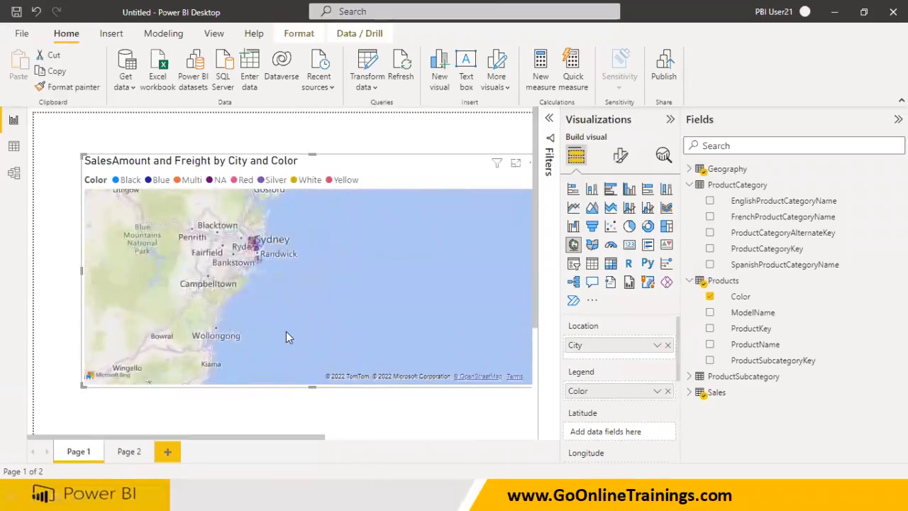
click(125, 455)
click(96, 453)
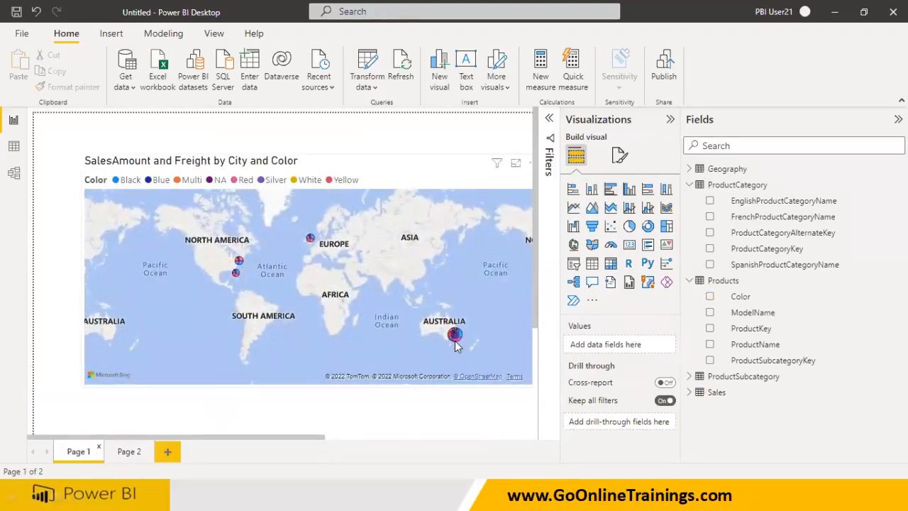
Turn off Auto zoom in the map visual's control settings.
mouse_move(455, 340)
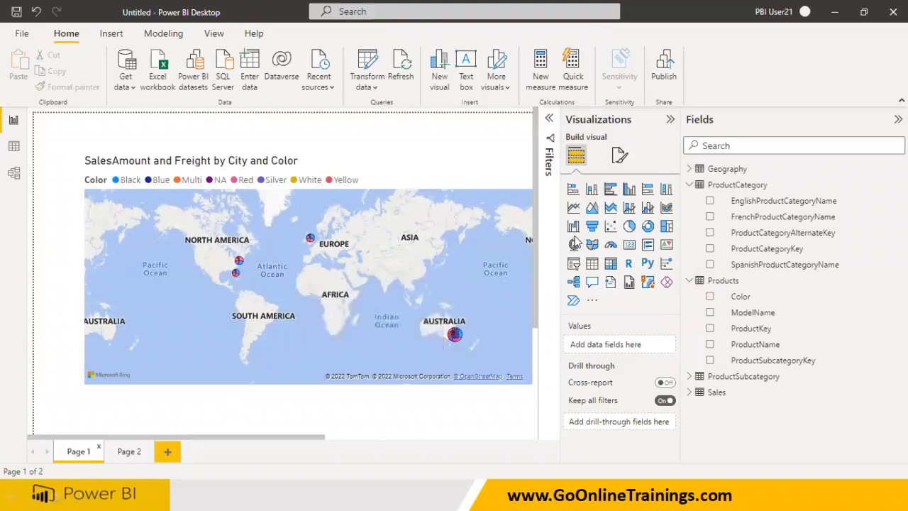
click(619, 156)
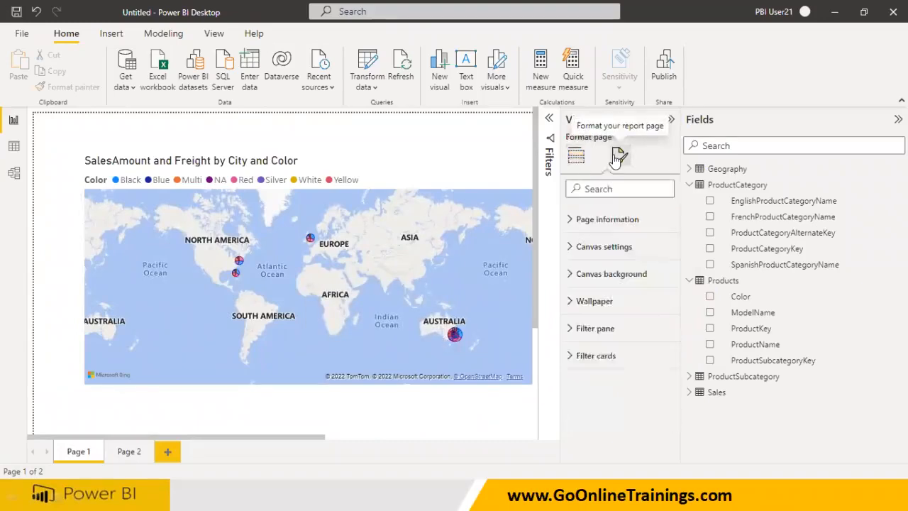
click(580, 159)
click(489, 301)
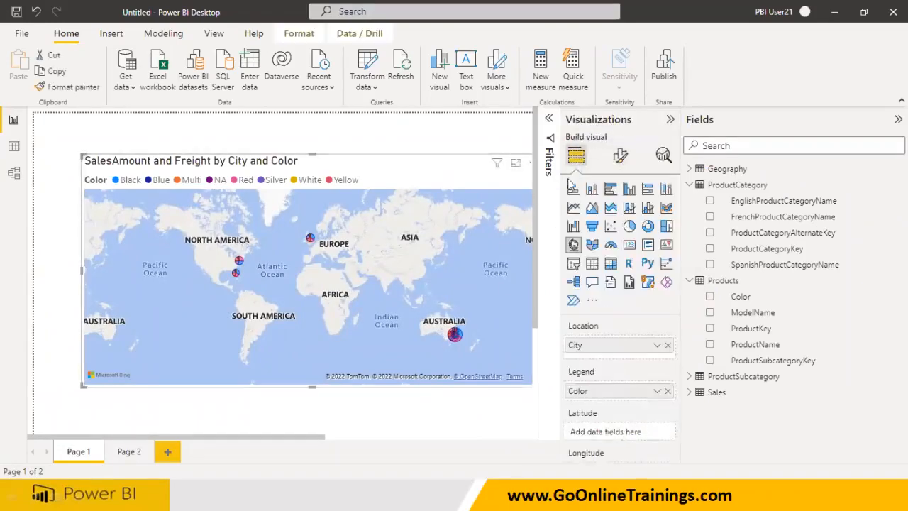
click(619, 157)
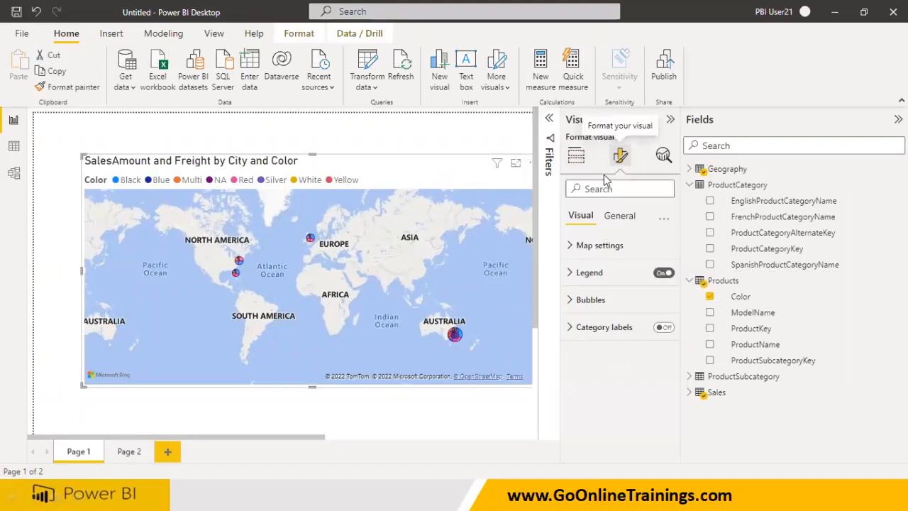
click(570, 246)
click(575, 272)
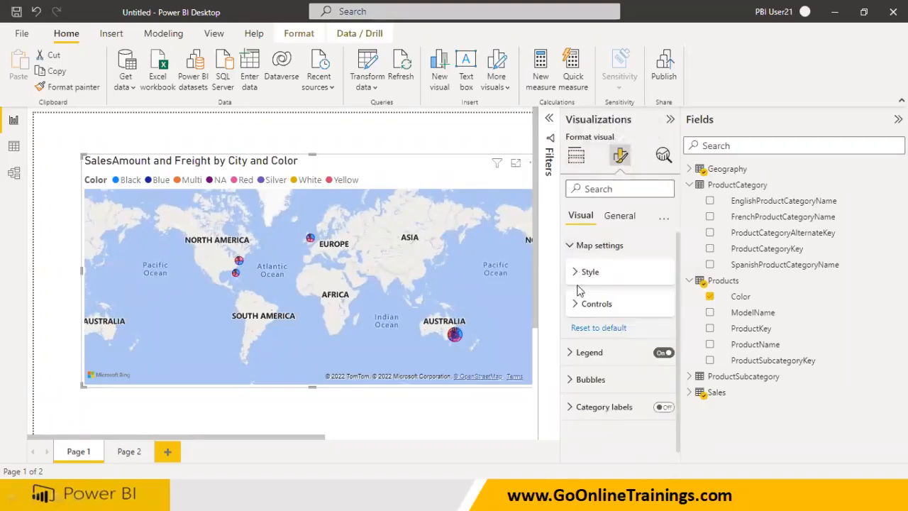
click(575, 309)
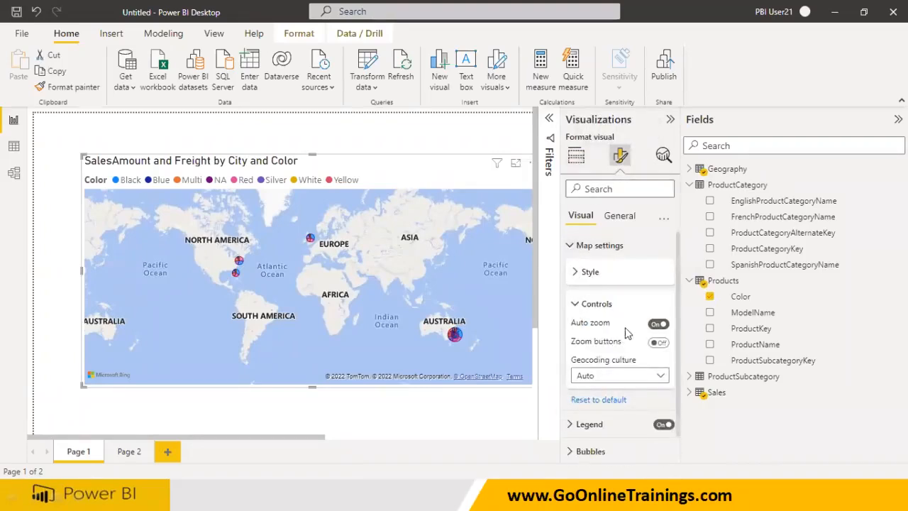
click(654, 326)
click(572, 250)
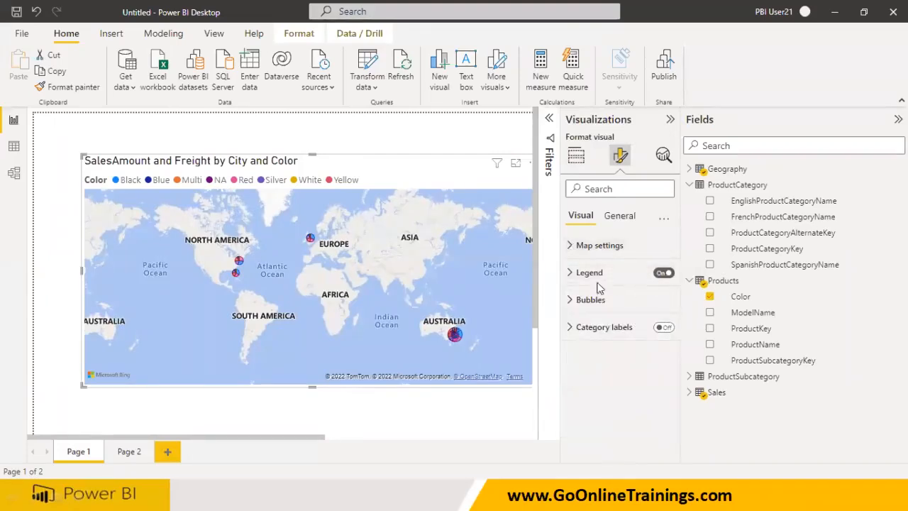
Examine the map's legend options and its bubble size and color settings.
click(571, 277)
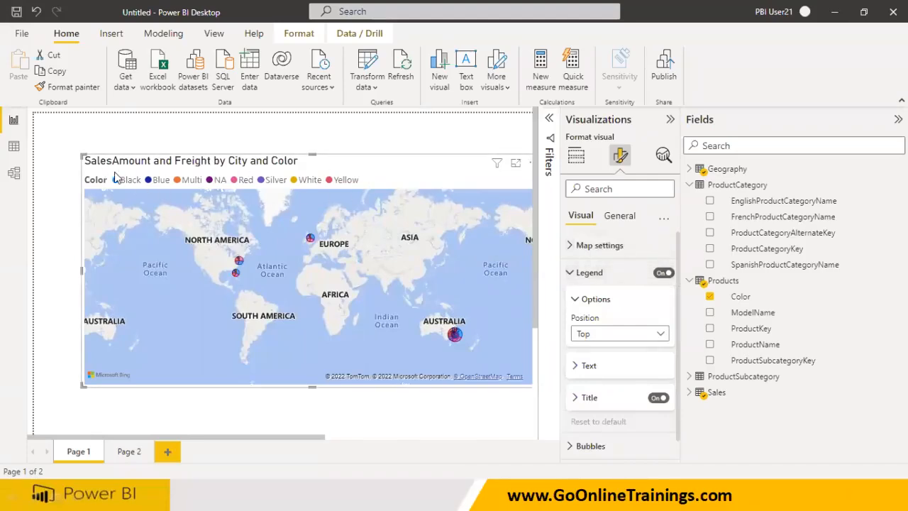
click(576, 300)
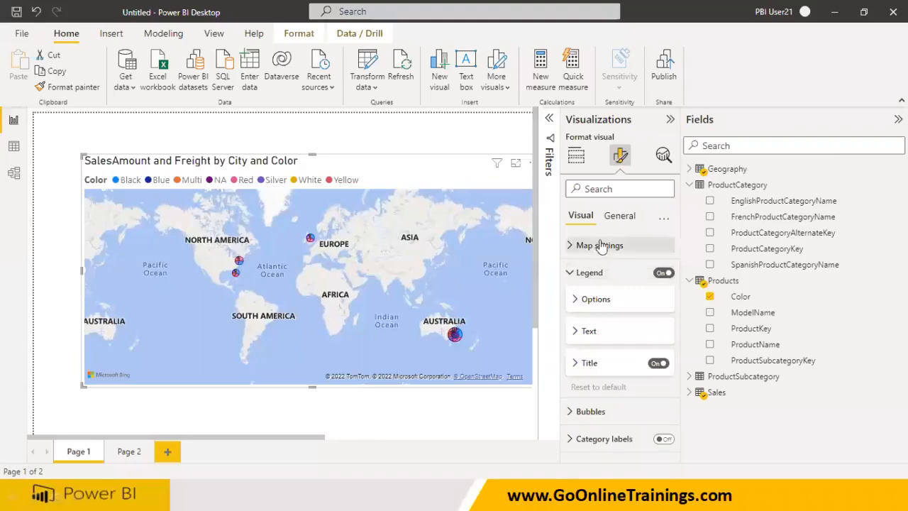
click(575, 413)
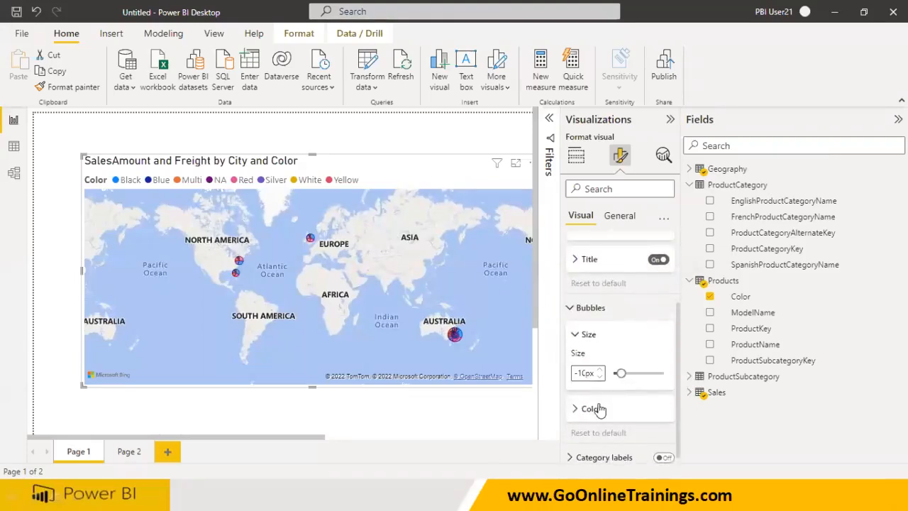
click(575, 403)
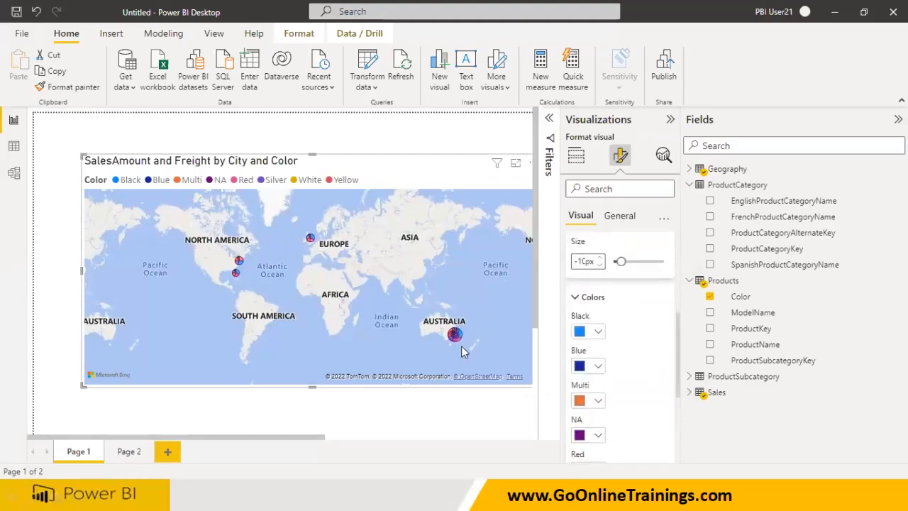
scroll(600, 341, up, 1)
scroll(600, 342, up, 3)
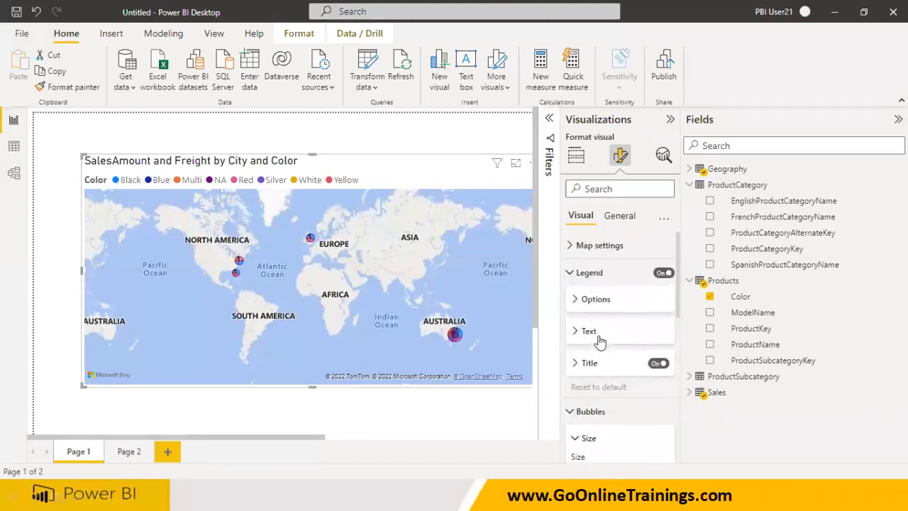
click(572, 273)
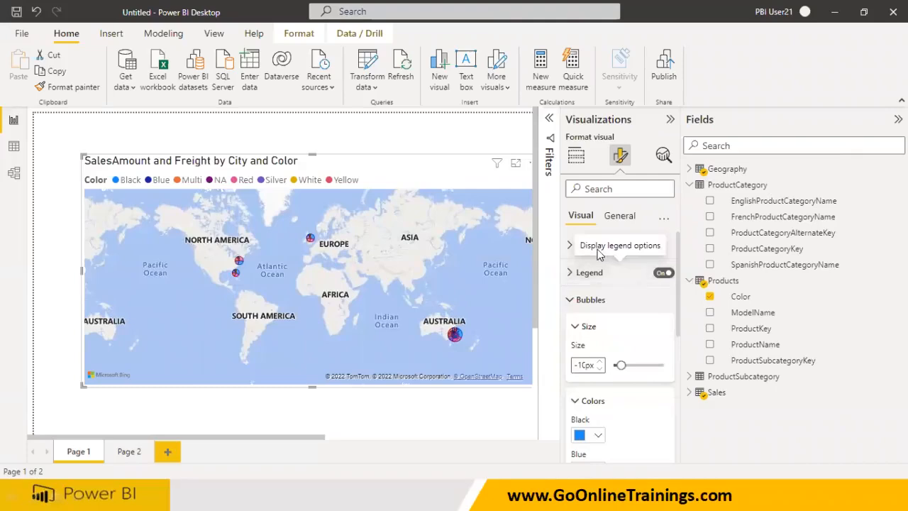
Turn on the visual border and the shadow in the map's general effects.
click(618, 217)
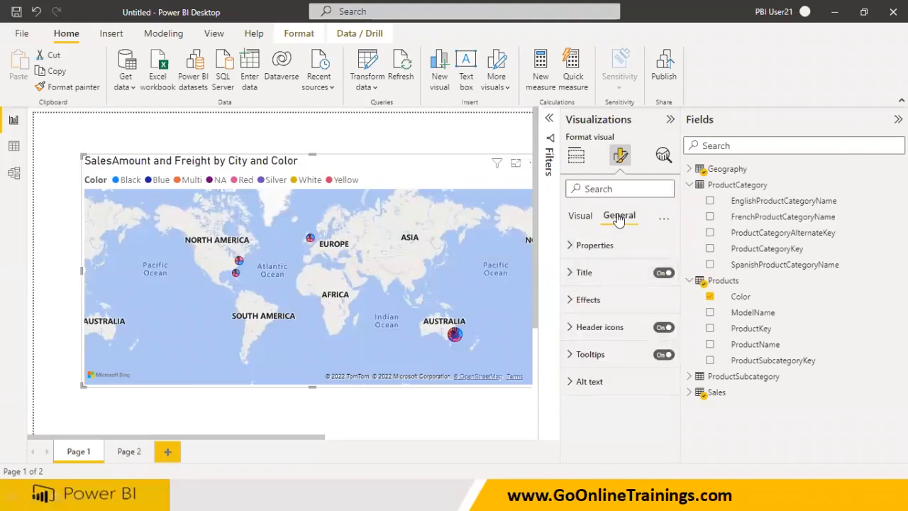
click(572, 300)
scroll(662, 404, down, 2)
click(658, 366)
click(660, 398)
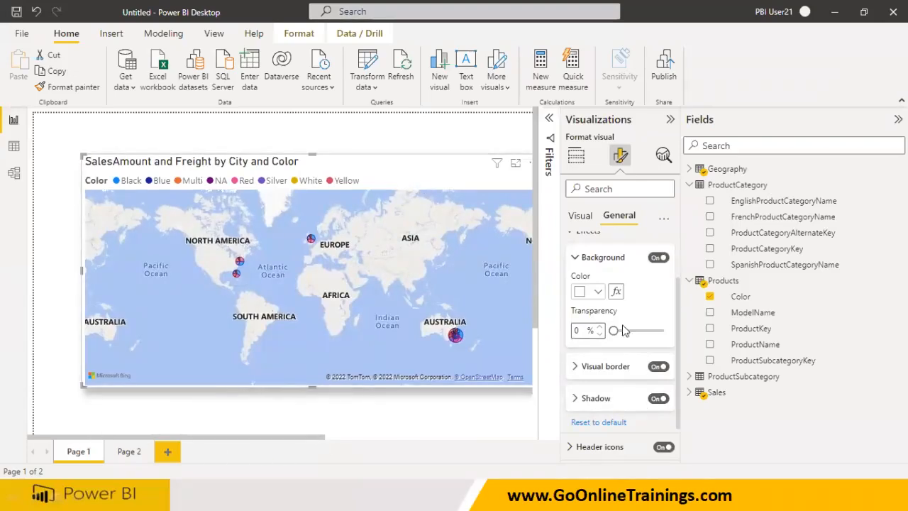
Review the fields assigned to the map's Location, Legend, Latitude, Longitude, Size and Tooltips.
click(576, 156)
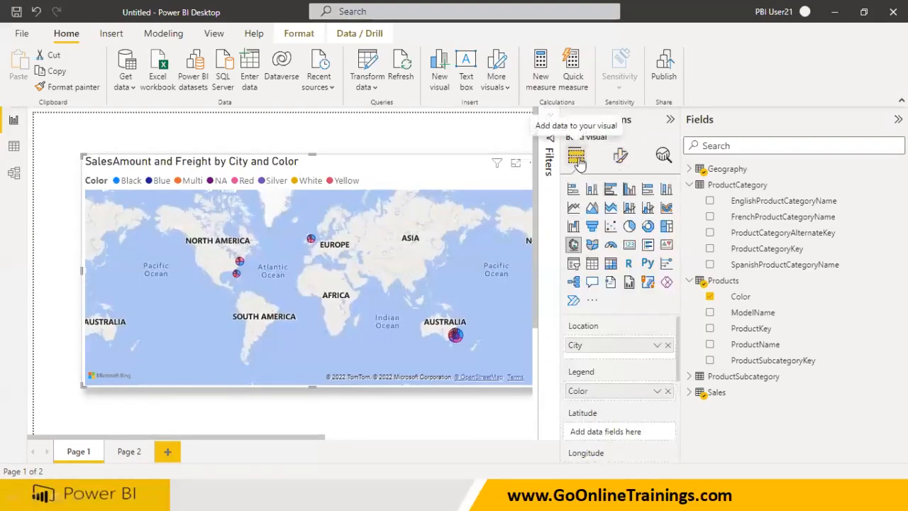
scroll(589, 381, down, 1)
scroll(596, 376, up, 1)
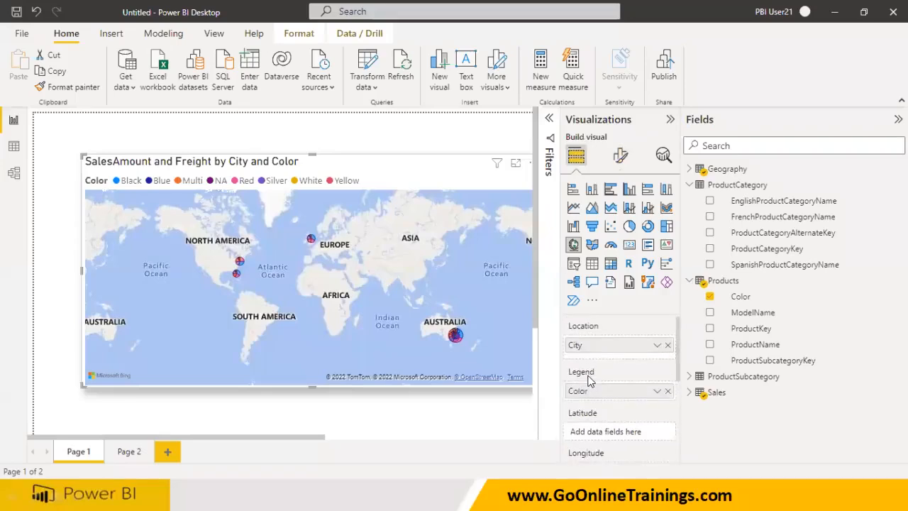
scroll(632, 405, down, 3)
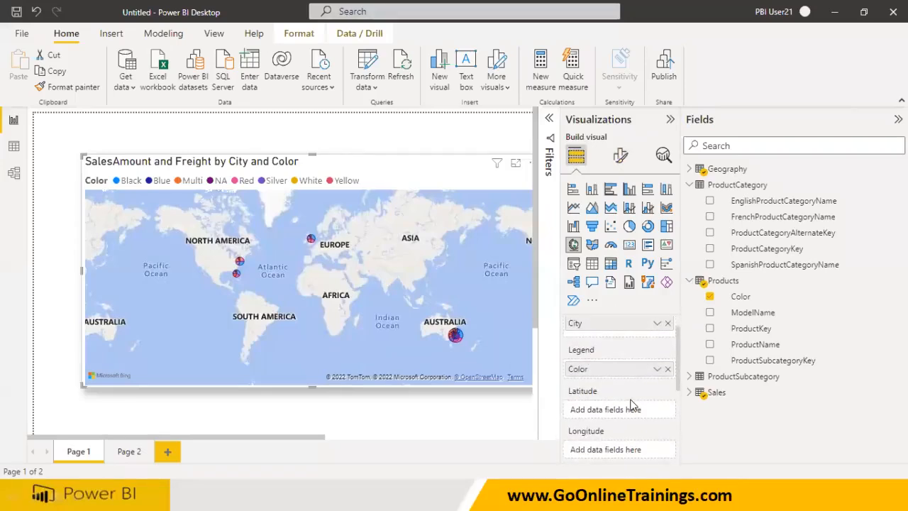
scroll(632, 405, down, 2)
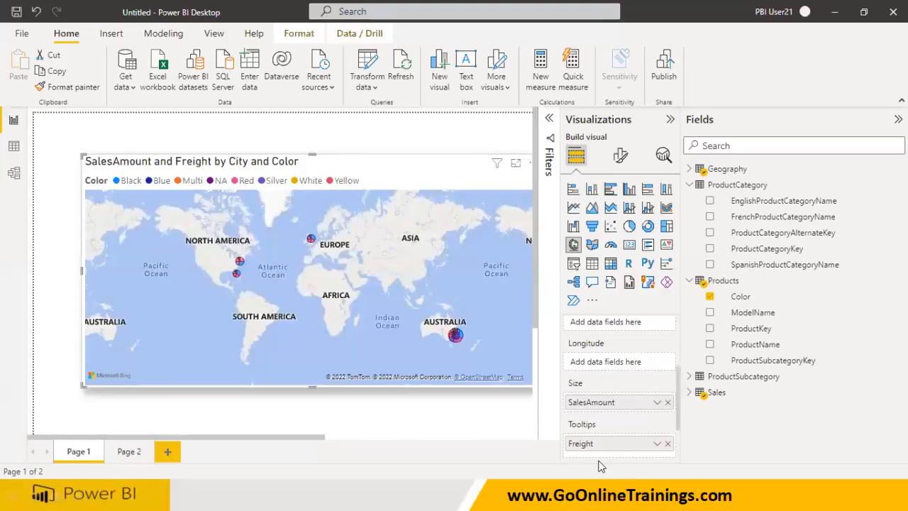
scroll(598, 465, up, 2)
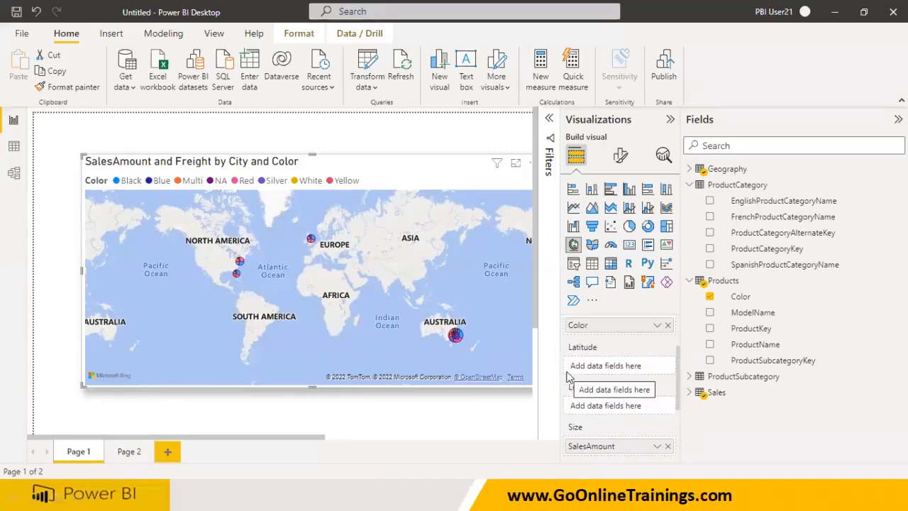
Open Notepad and write the place names Hyderabad and Punzab on separate lines.
key(super)
text(note)
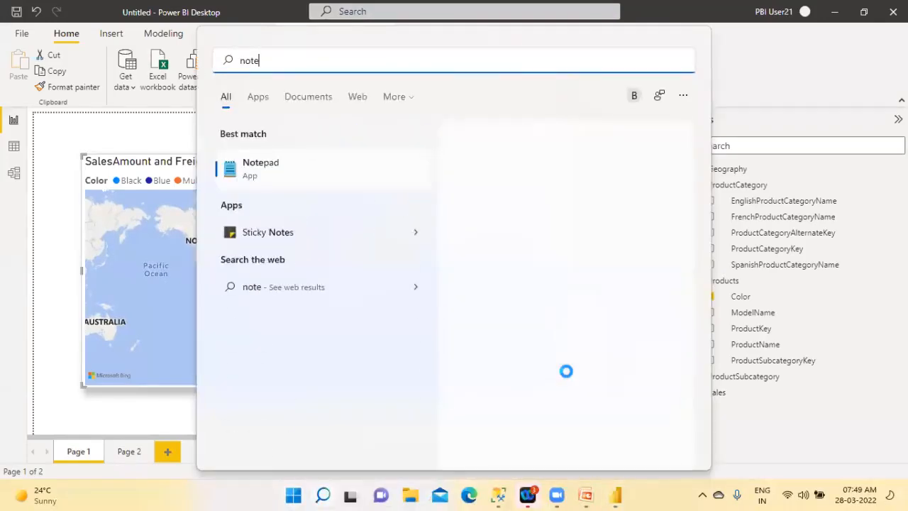
click(327, 177)
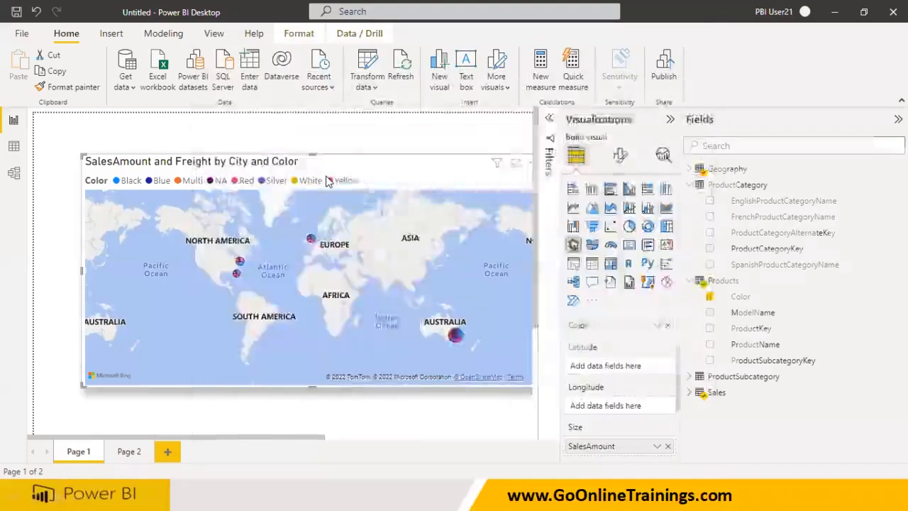
text(Hdy)
key(BackSpace)
key(BackSpace)
text(yderabad)
key(Return)
text(Punzab)
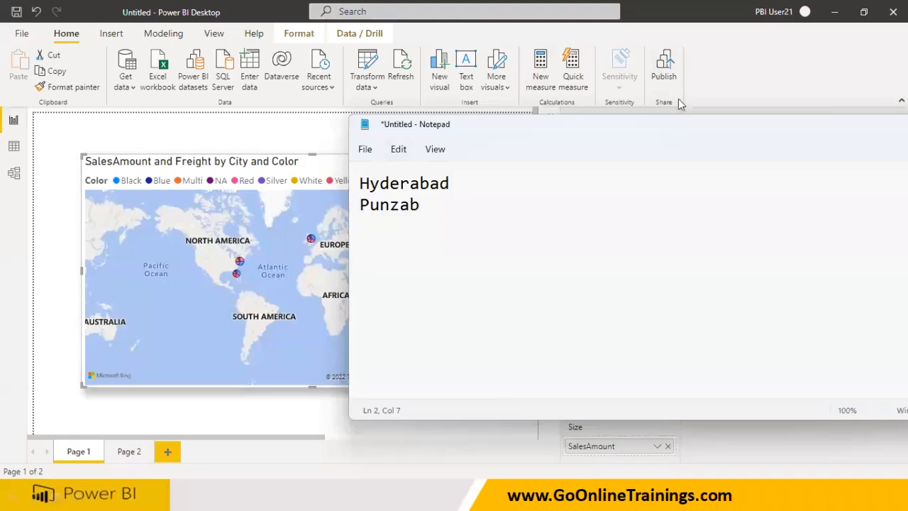
Maximize the Notepad window and add the column headings "India | Pakistan" below the place names.
double_click(676, 125)
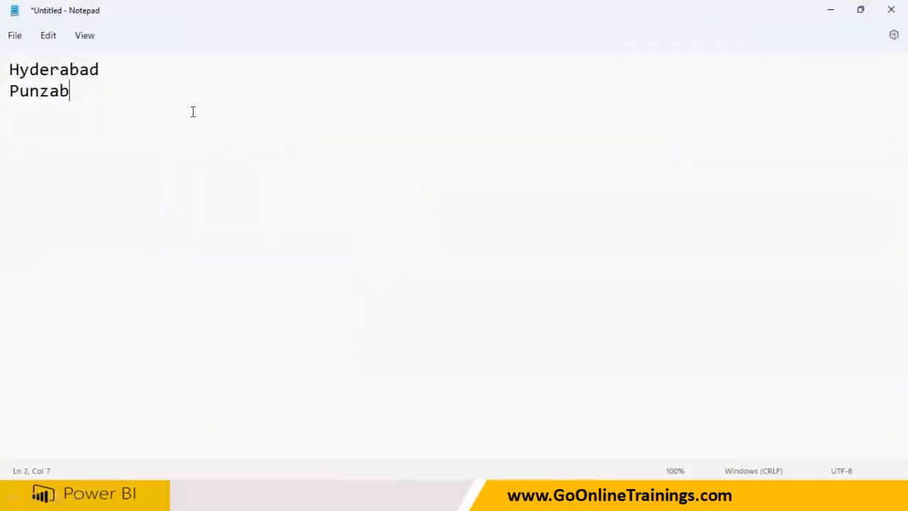
text(India)
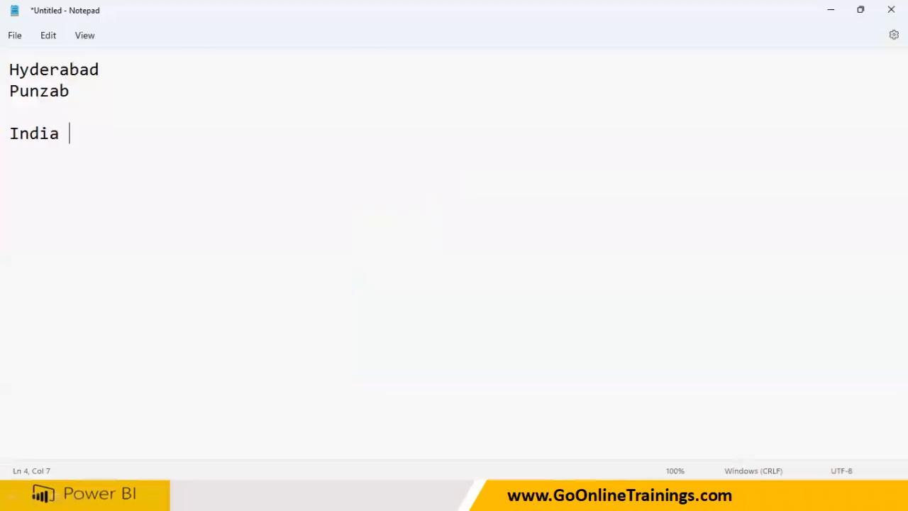
text(   Pakistan)
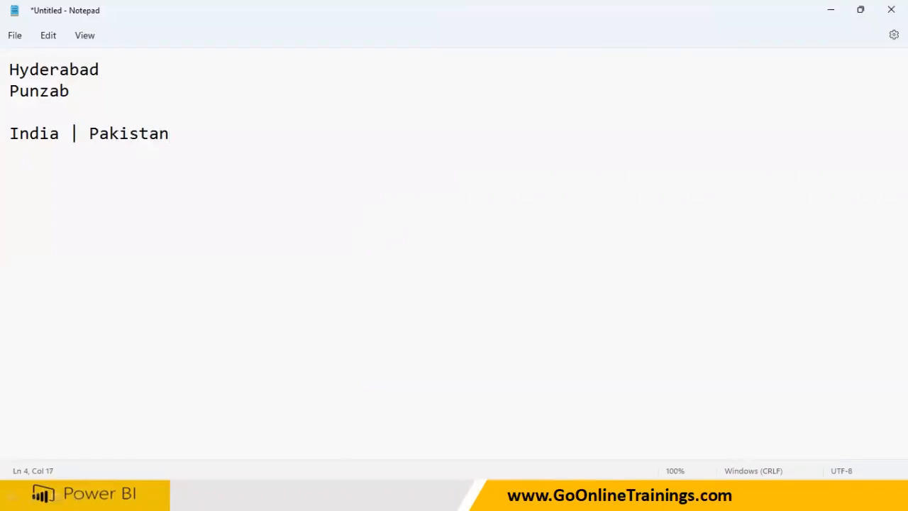
Copy Hyderabad from the top list under both India and Pakistan, widening the gap between the two headings.
drag(99, 69, 14, 71)
key(ctrl+c)
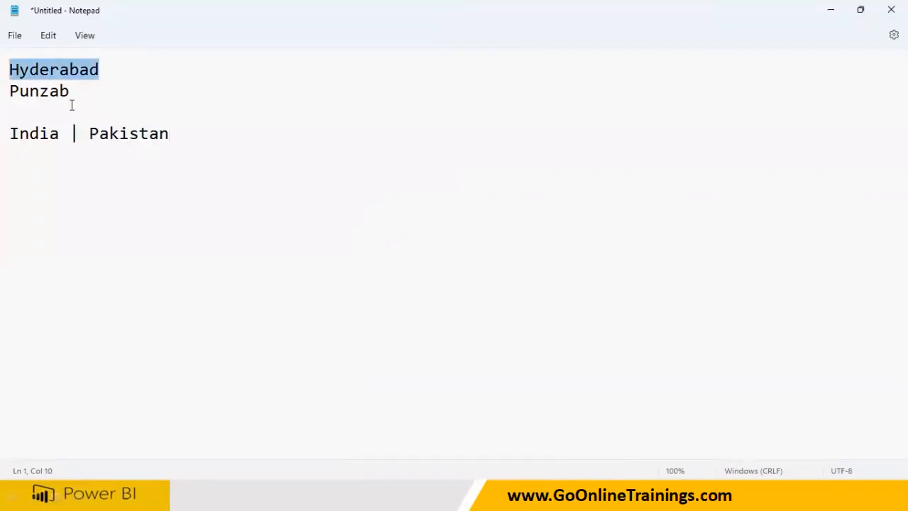
click(83, 140)
click(226, 128)
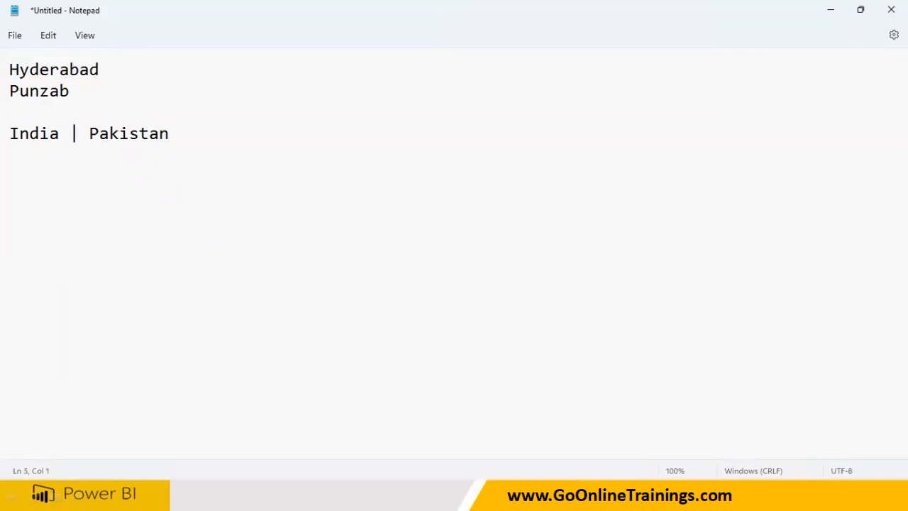
key(ctrl+v)
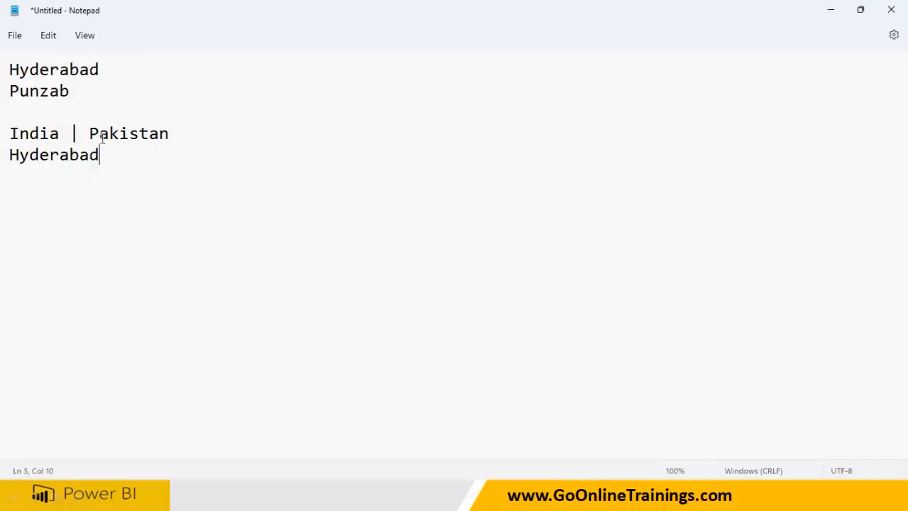
click(69, 134)
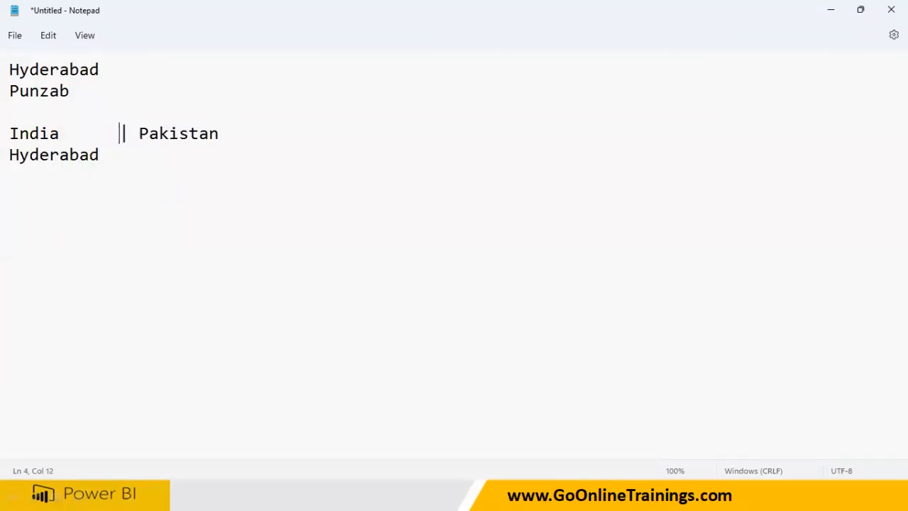
click(115, 154)
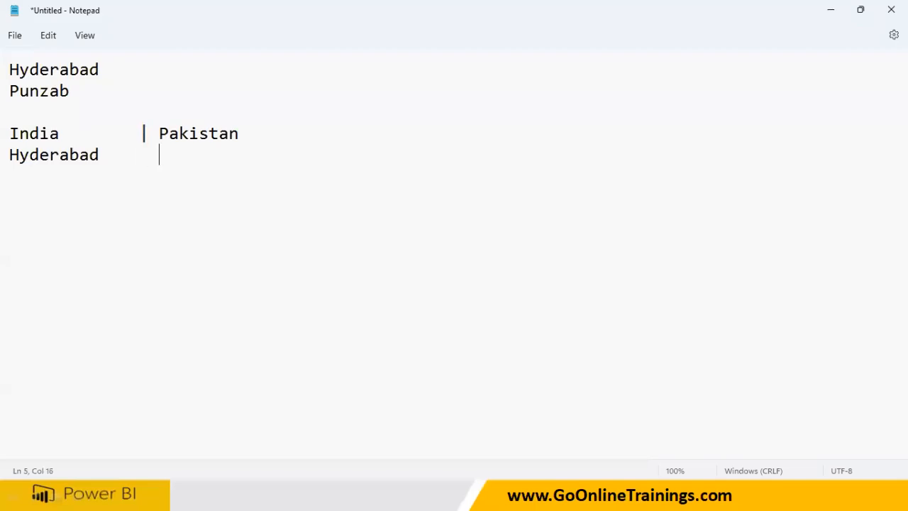
key(ctrl+v)
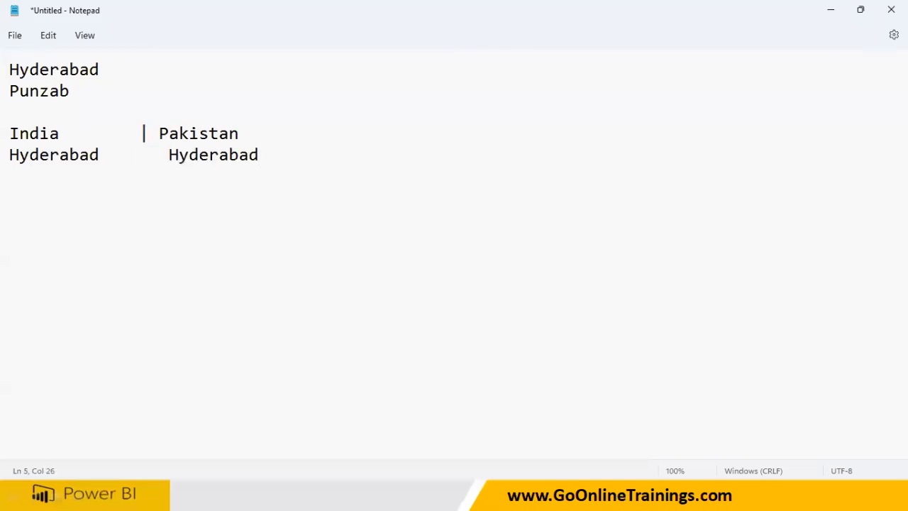
Copy Punzab from the top list into a new row under both India and Pakistan.
drag(70, 91, 18, 100)
key(ctrl+c)
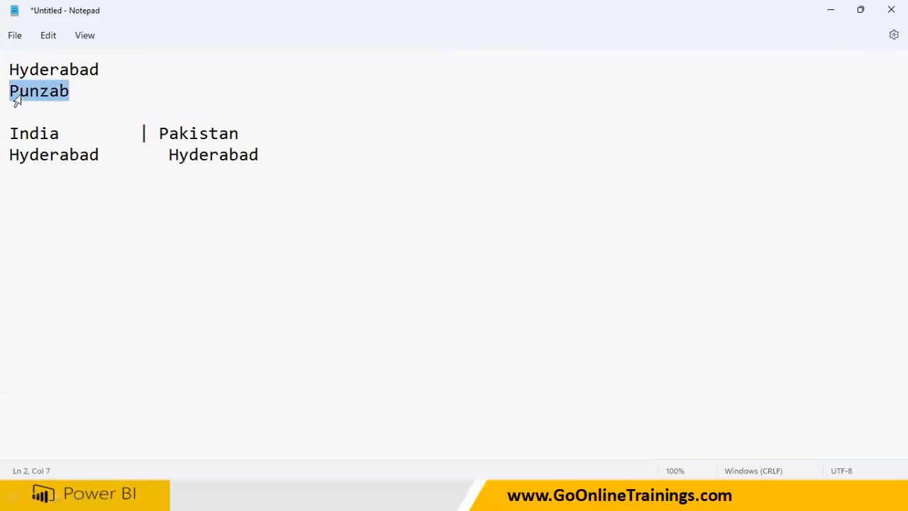
click(288, 152)
key(Return)
key(ctrl+v)
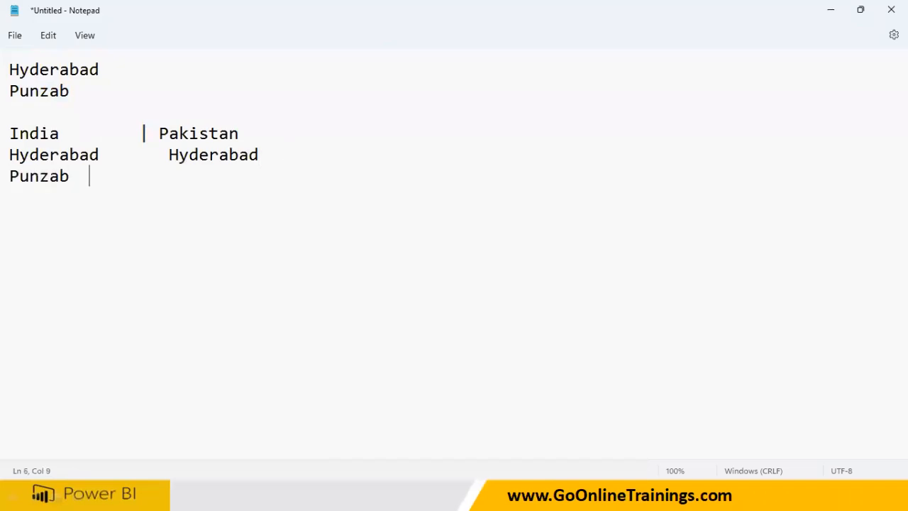
key(ctrl+v)
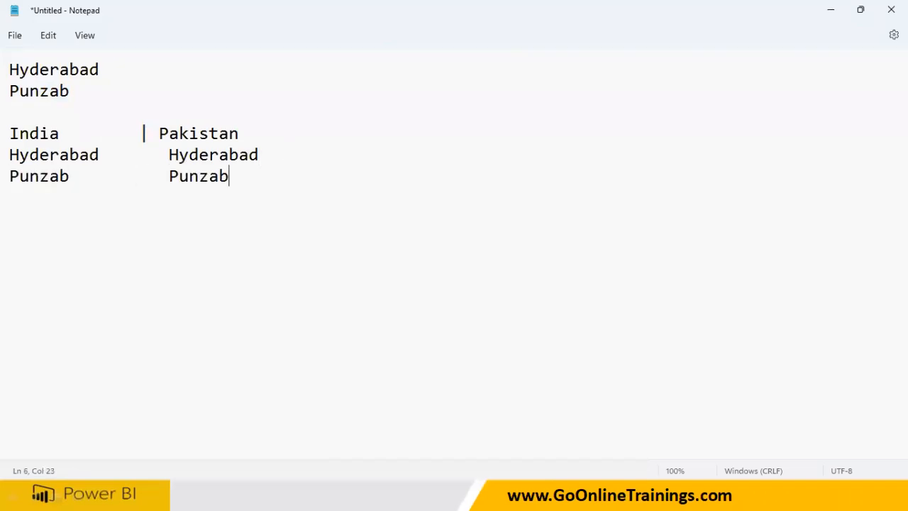
Correct the spelling of Punzab to Punjab in both the India and Pakistan columns.
click(40, 175)
drag(44, 179, 51, 179)
text(j)
click(201, 177)
drag(199, 179, 209, 185)
text(j)
Highlight the India and Pakistan headings and the Hyderabad entry under each for comparison.
drag(98, 157, 14, 160)
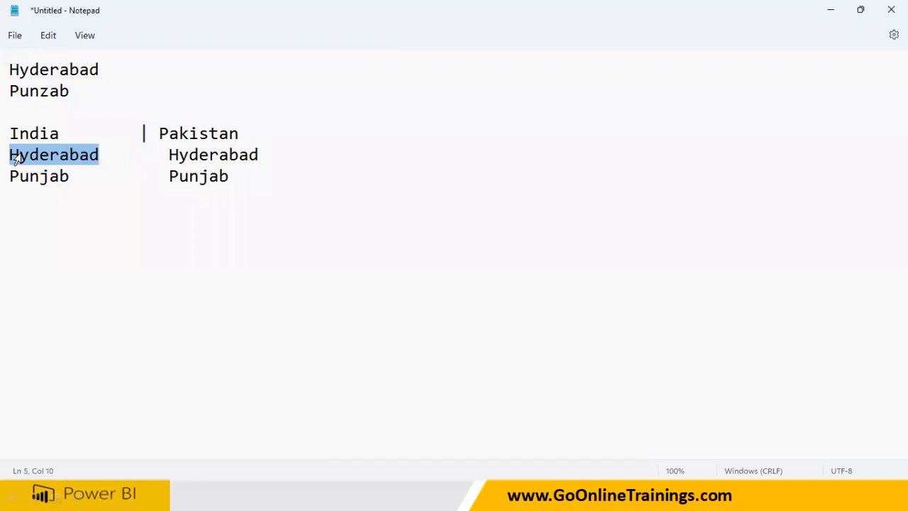
drag(59, 135, 15, 138)
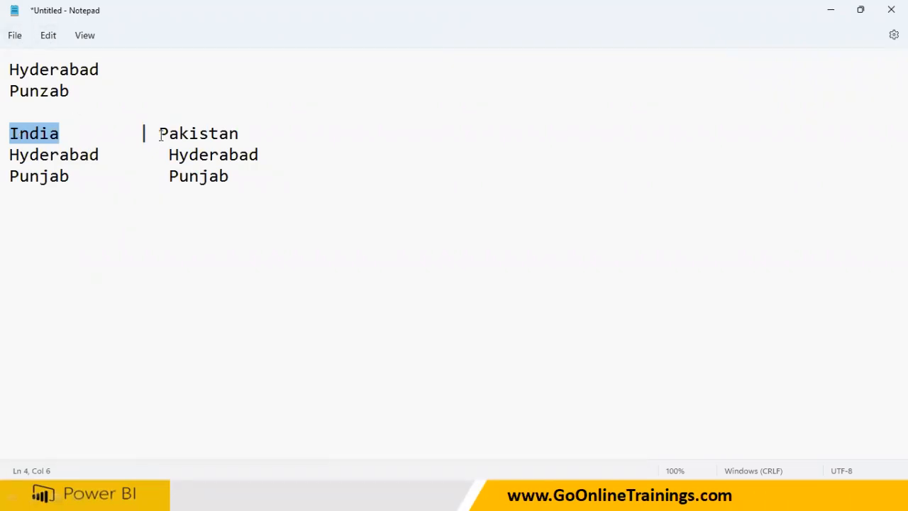
drag(159, 135, 260, 127)
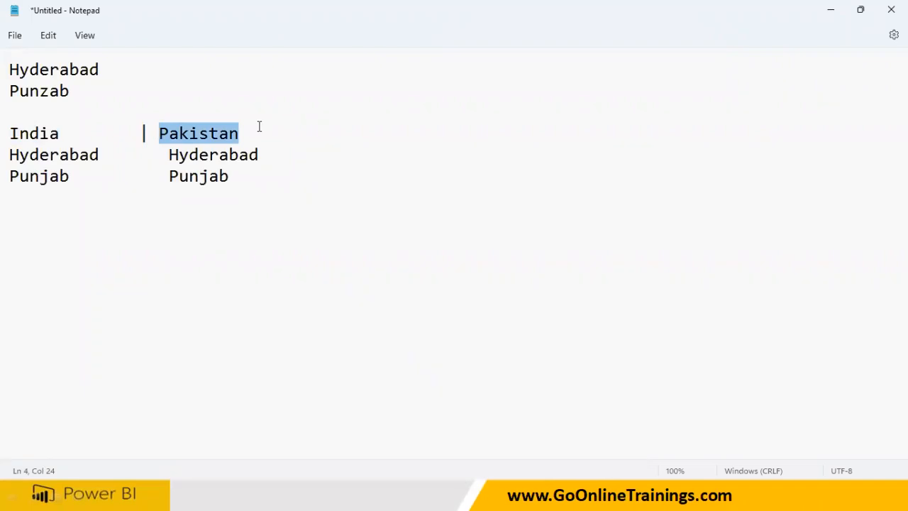
drag(170, 155, 283, 157)
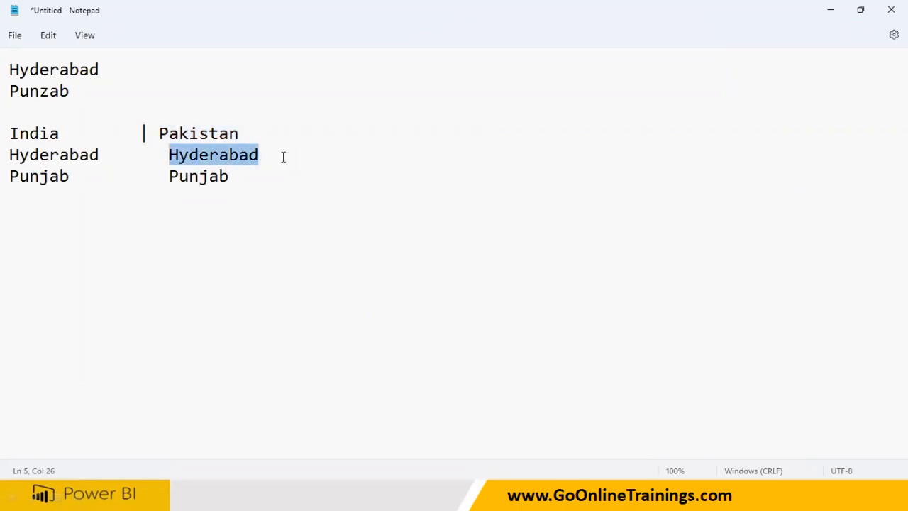
Correct the spelling of Punzab to Punjab in the list above the country headings.
drag(73, 93, 10, 95)
drag(72, 177, 6, 176)
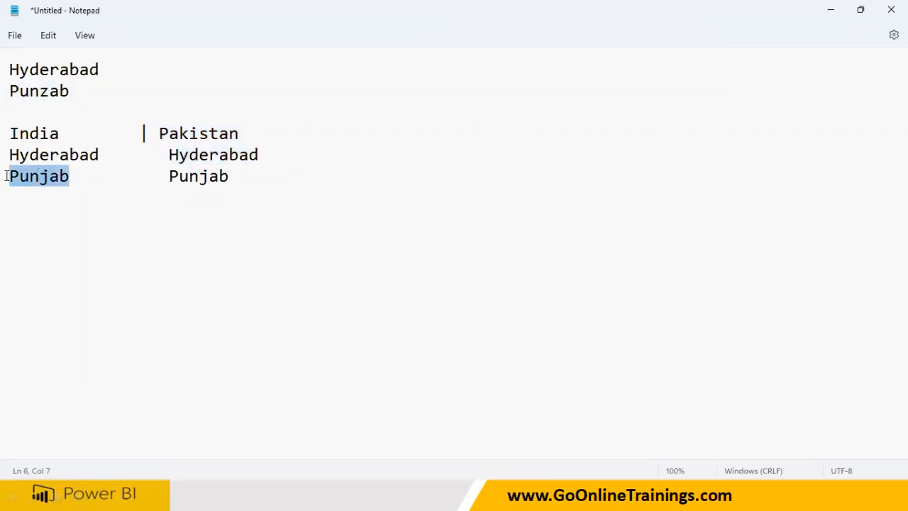
click(43, 93)
drag(44, 92, 50, 99)
text(j)
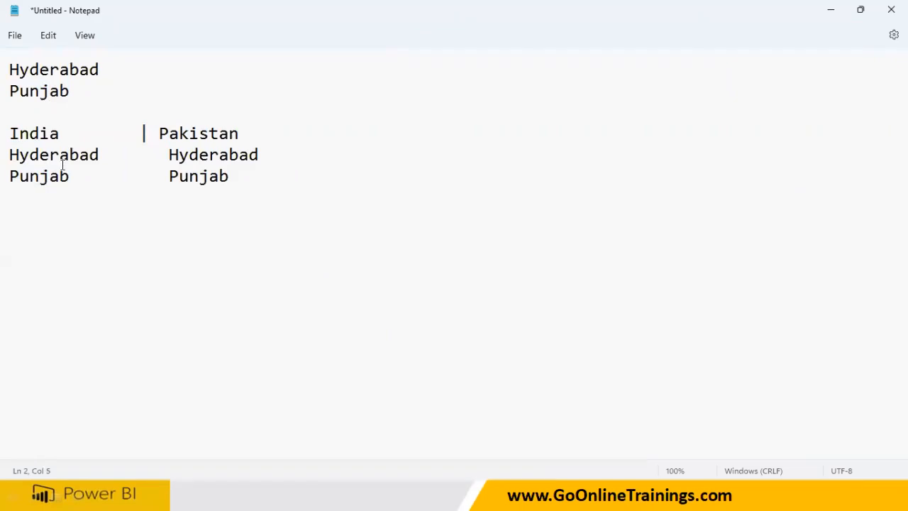
Highlight India's Hyderabad and Punjab entries and Pakistan's Hyderabad entry to compare the duplicate place names.
drag(111, 155, 5, 157)
drag(72, 176, 16, 175)
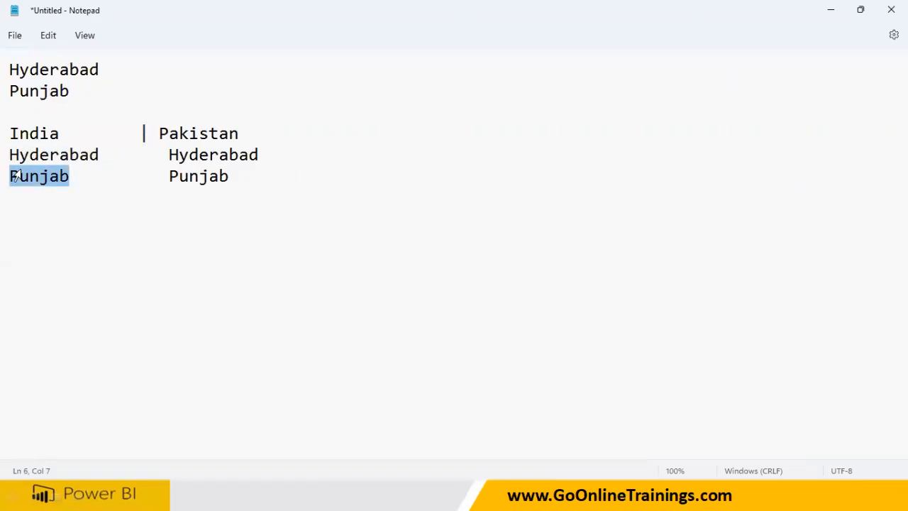
drag(109, 156, 16, 176)
drag(107, 155, 9, 155)
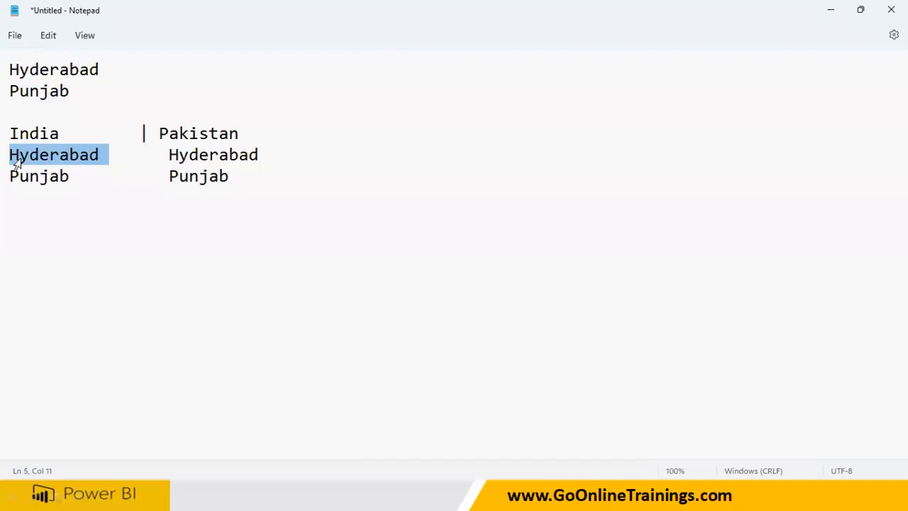
click(110, 155)
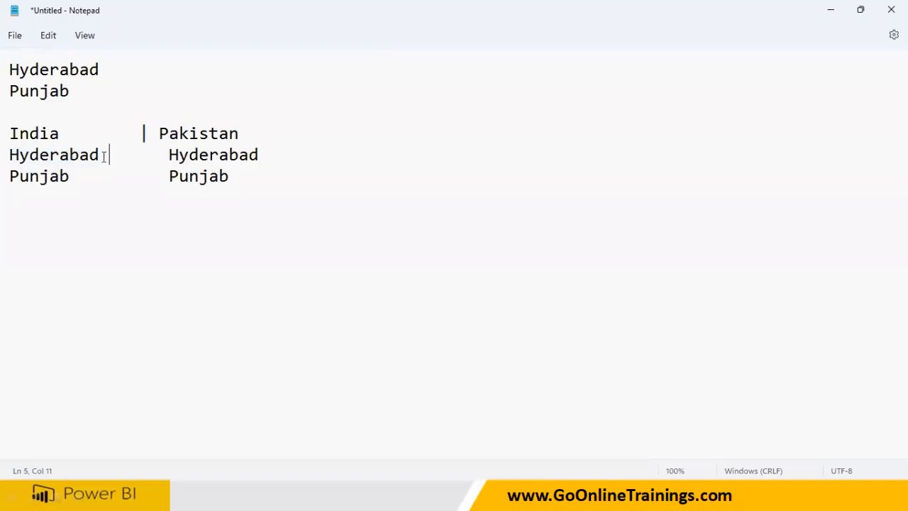
drag(103, 156, 8, 155)
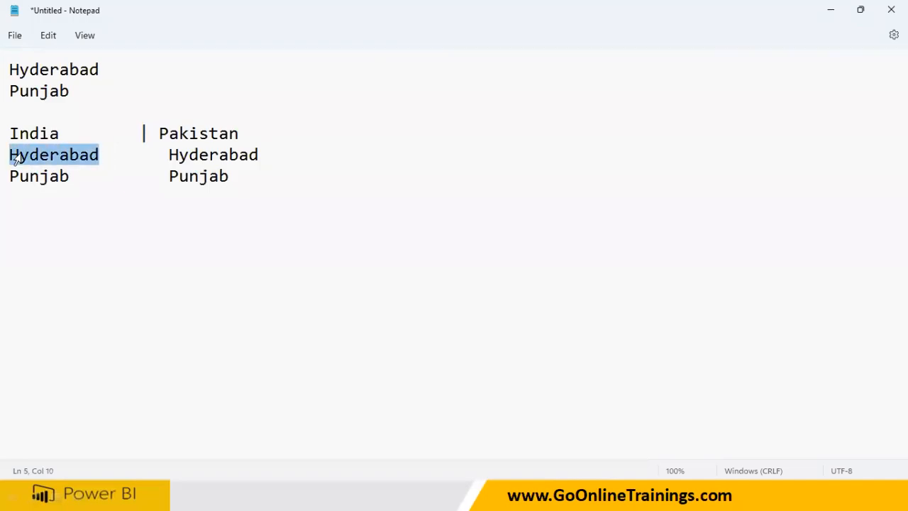
drag(167, 155, 307, 154)
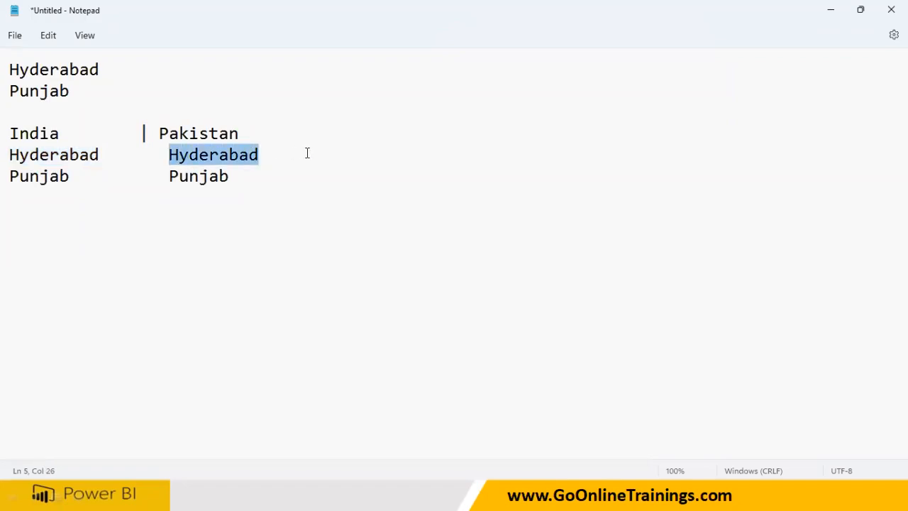
Write a sample table below with the headings ID, City and SalesAmt and the row 1, Hyd, 12.
click(312, 198)
key(Return)
key(Return)
text(ID)
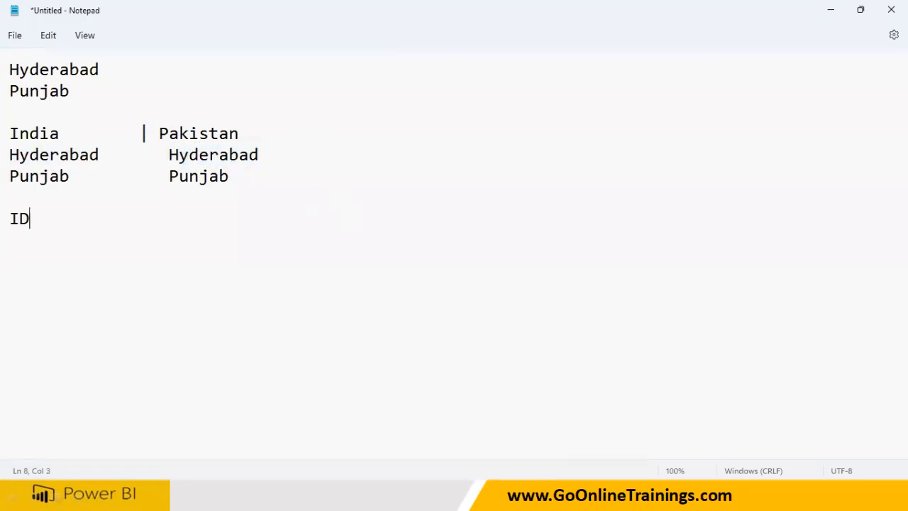
text( City Sale)
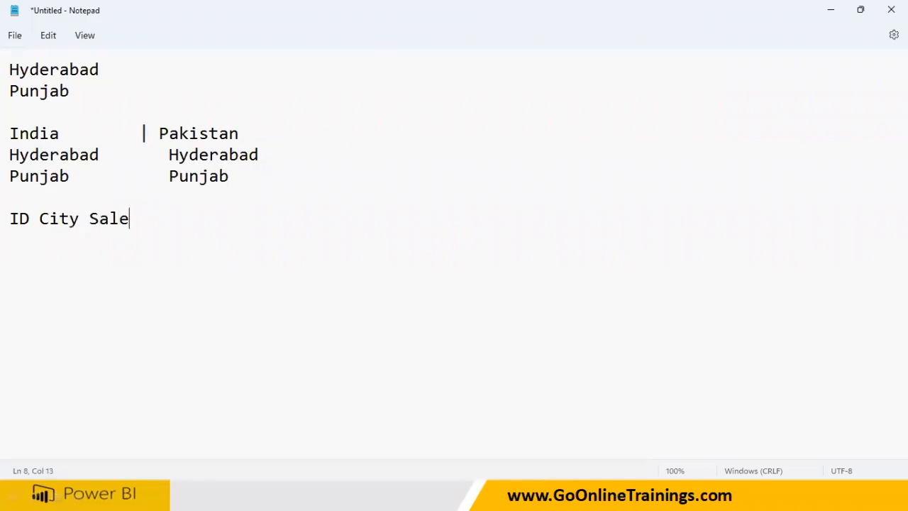
text(sAmt)
key(Return)
text(1  Hy)
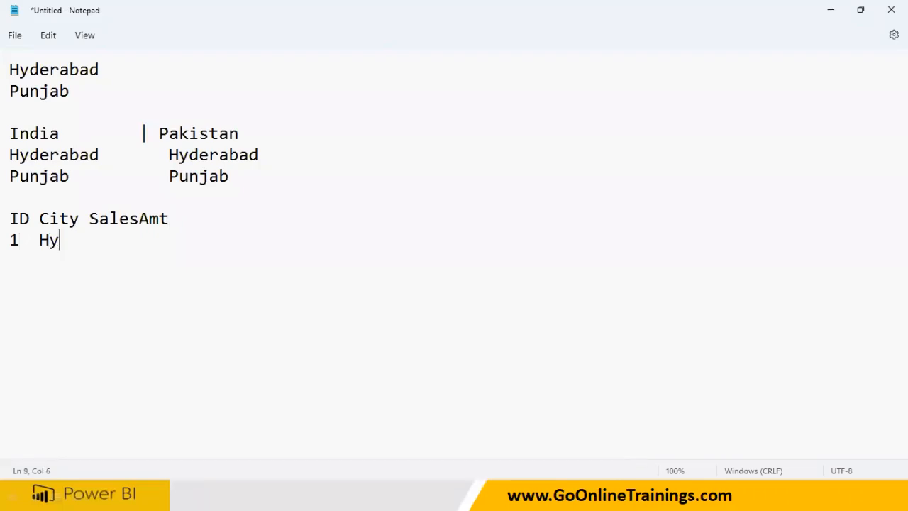
text(d  12)
key(Return)
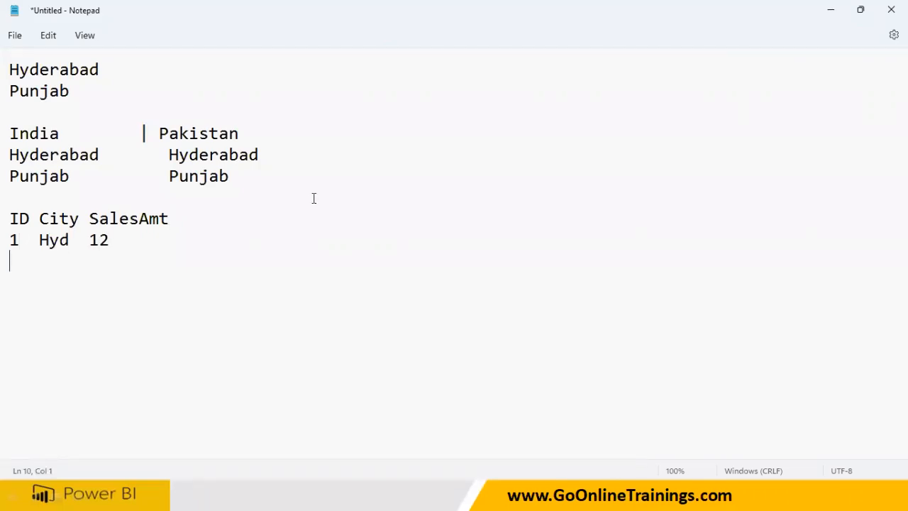
Replace Hyd with Hyderabad in the sample row and line up the SalesAmt heading with its value.
double_click(49, 155)
drag(100, 155, 9, 154)
key(ctrl+c)
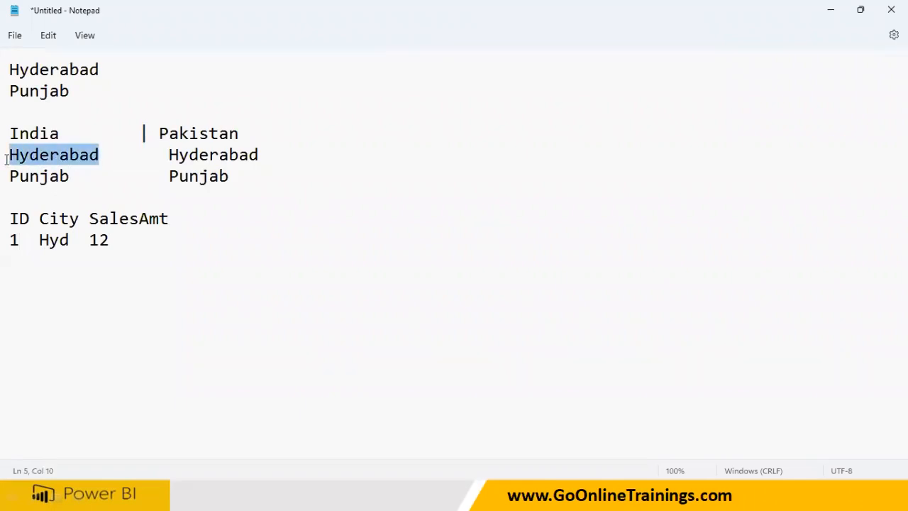
mouse_move(40, 254)
mouse_down()
mouse_move(61, 242)
mouse_move(43, 244)
mouse_up()
click(64, 253)
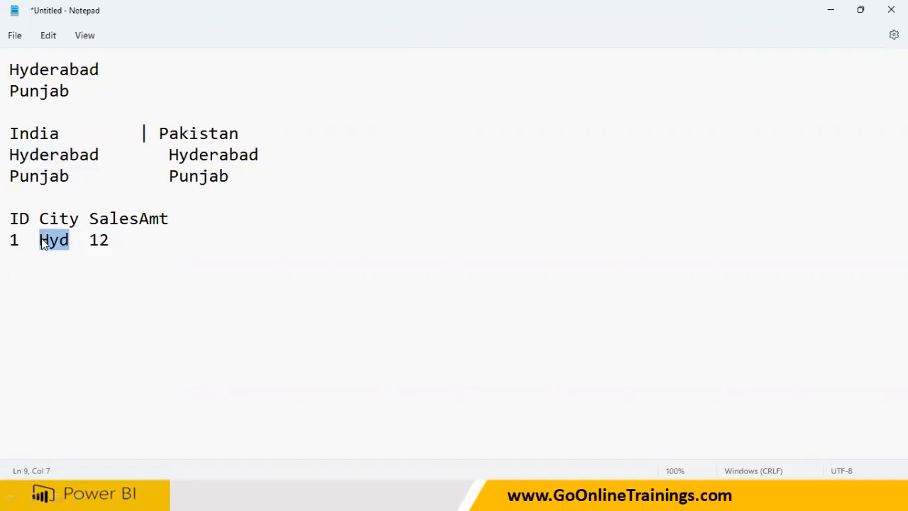
key(ctrl+v)
click(88, 218)
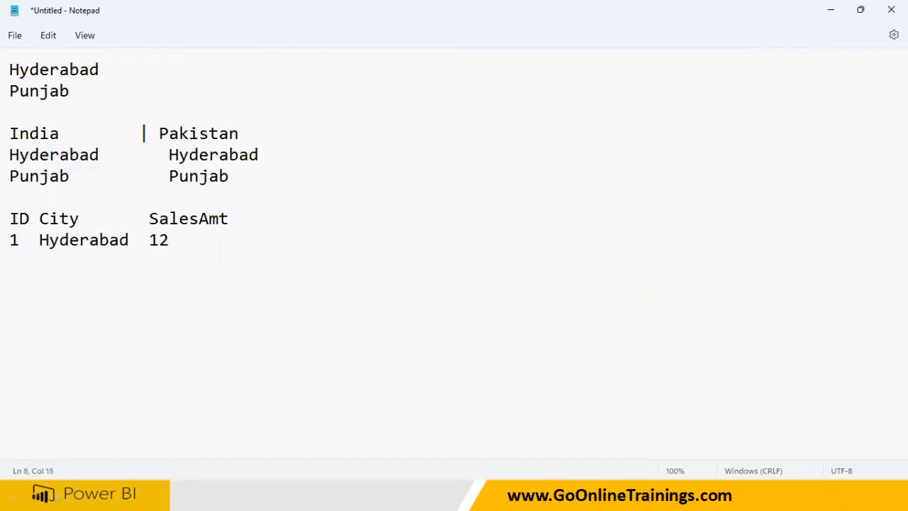
Insert the column headings Latitude and Longitude between City and SalesAmt in the sample table.
drag(39, 221, 63, 227)
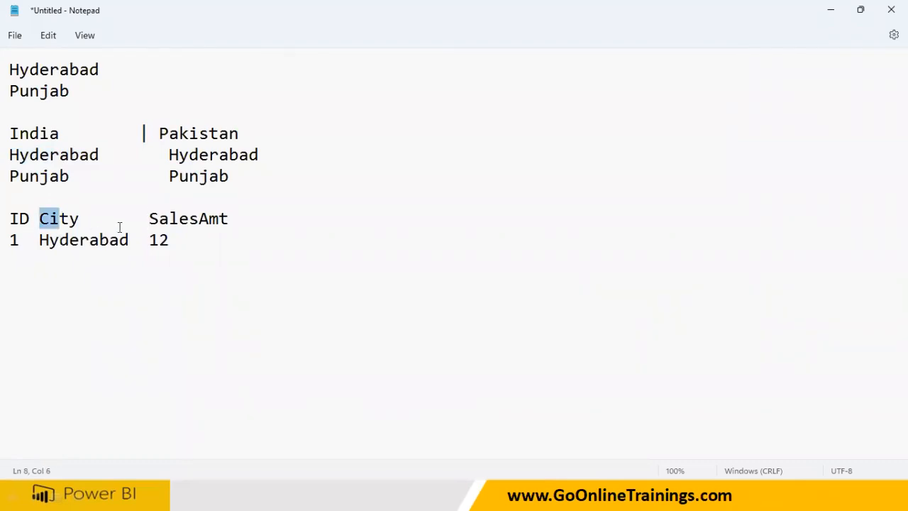
click(147, 222)
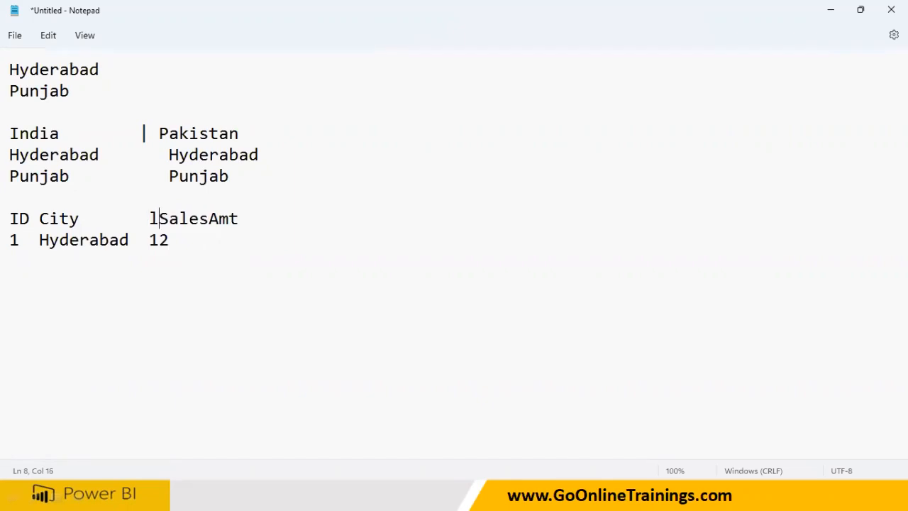
text(Lati)
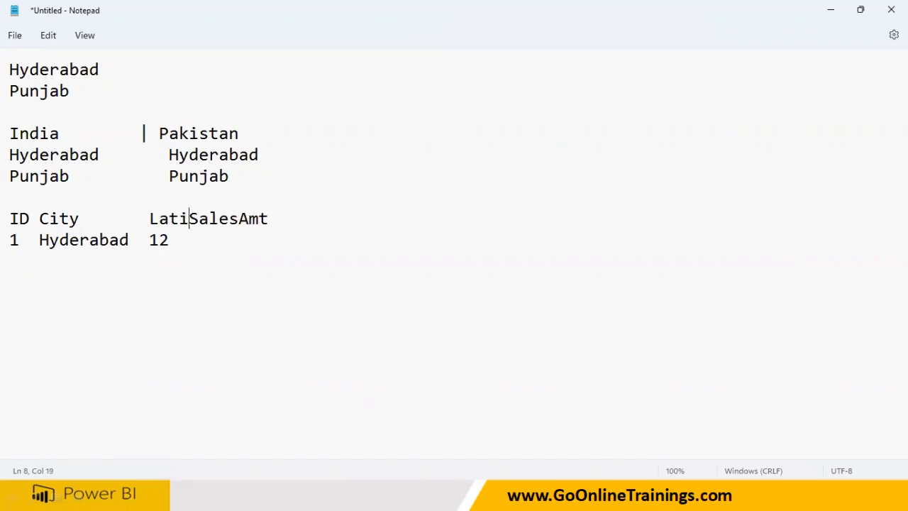
text(tude )
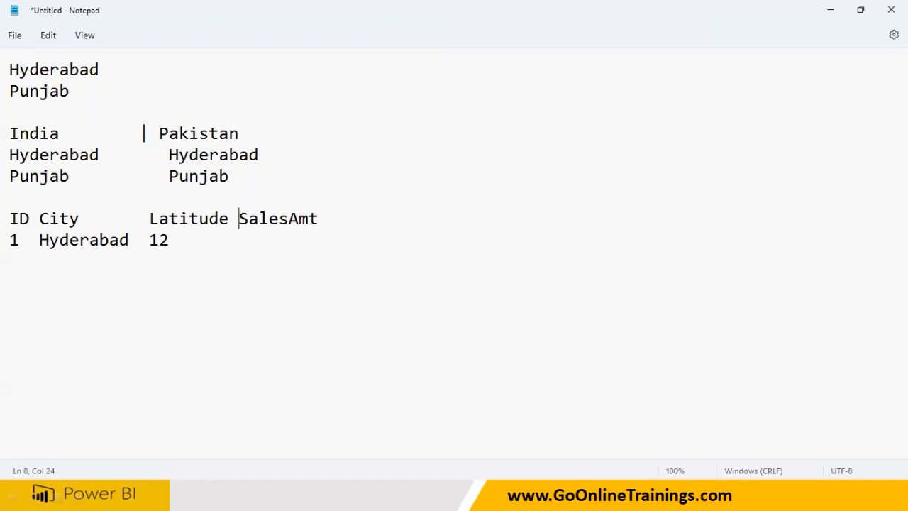
text(lo)
key(BackSpace)
key(BackSpace)
text(Longitude)
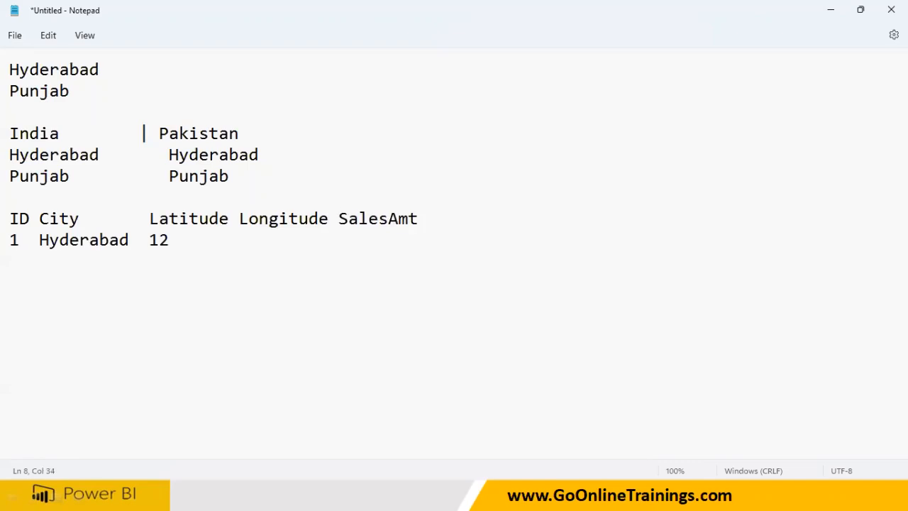
Move the value 12 in the first sample row under the SalesAmt heading.
click(147, 257)
click(151, 238)
drag(39, 240, 209, 239)
Add a second sample row with ID 2, a copy of the Hyderabad entry and the SalesAmt value 5.
click(399, 238)
key(Return)
text(2)
drag(39, 240, 388, 239)
key(ctrl+c)
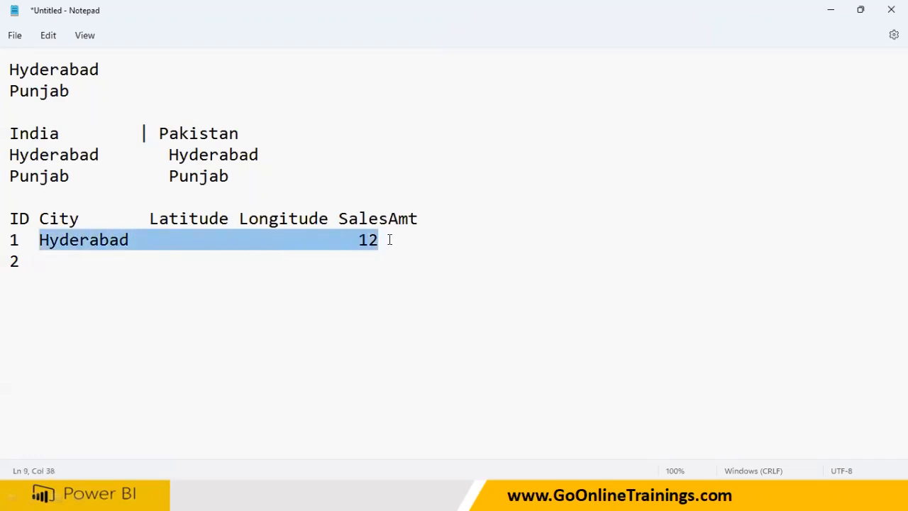
click(70, 267)
key(ctrl+v)
drag(360, 262, 382, 259)
text(5)
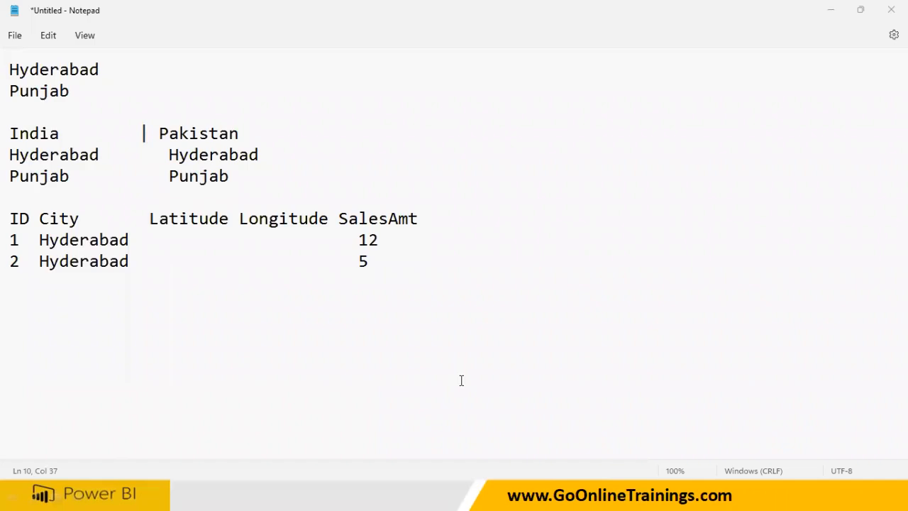
Write the example place name Gaduru below the sample table, highlight it and remove it again.
click(190, 308)
key(BackSpace)
key(Return)
text(Gaduru)
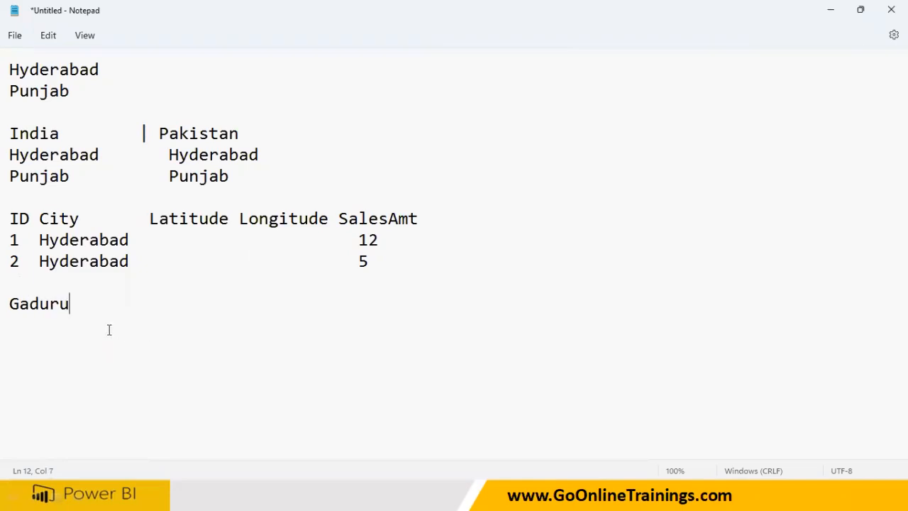
double_click(12, 311)
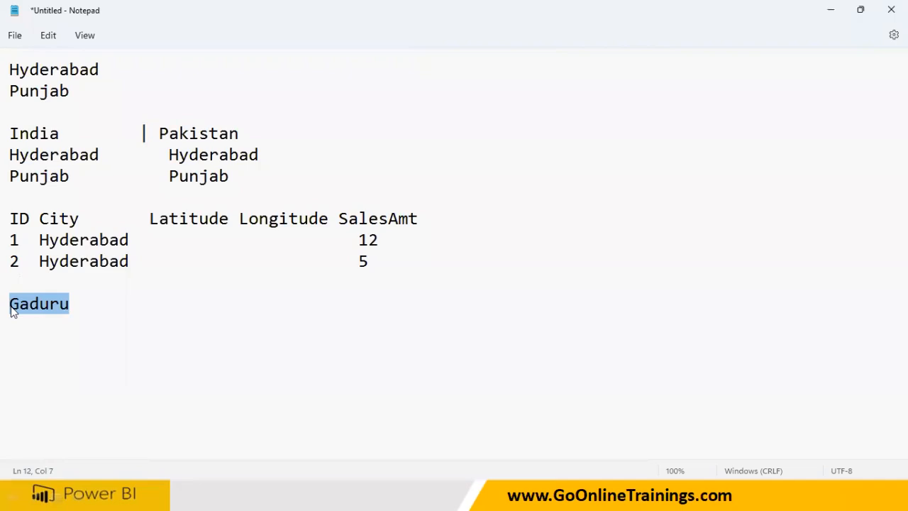
click(21, 324)
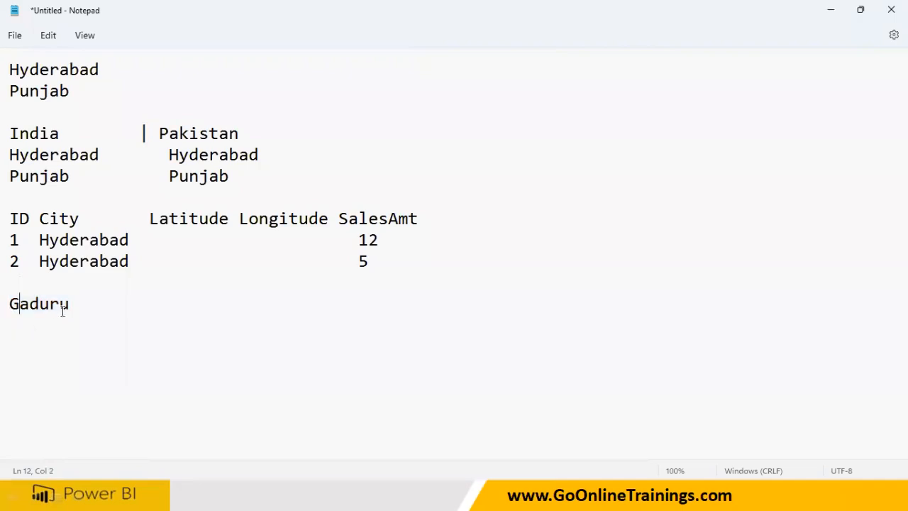
drag(73, 306, 6, 305)
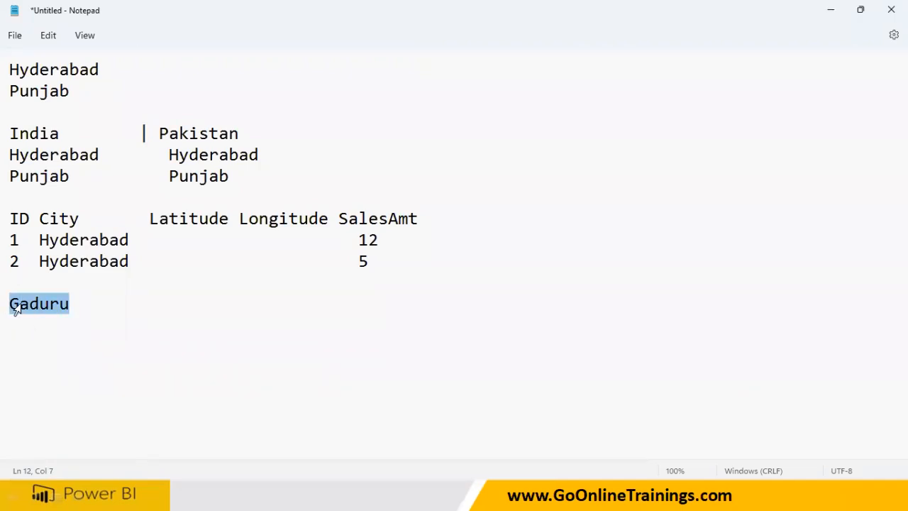
click(80, 310)
drag(74, 307, 17, 309)
key(Delete)
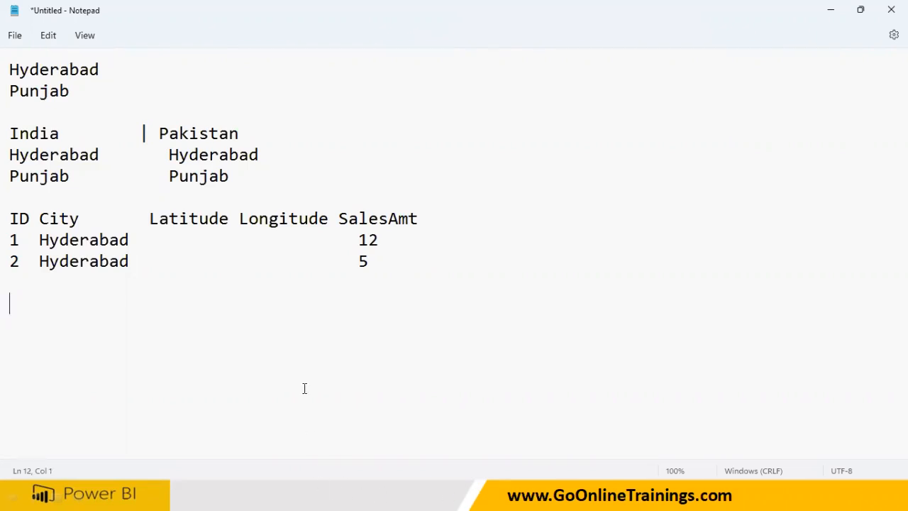
Highlight the City heading, the first Hyderabad entry and the Latitude heading in the sample table.
click(277, 278)
double_click(48, 219)
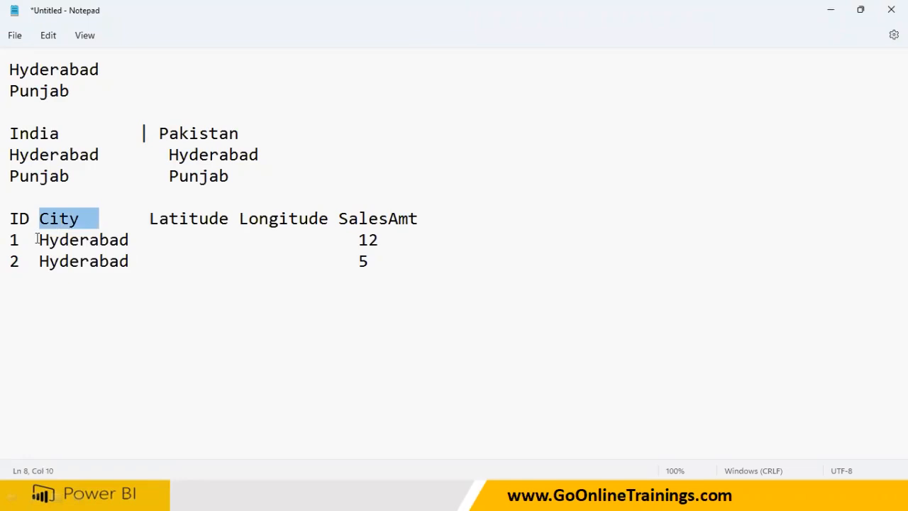
drag(37, 239, 155, 241)
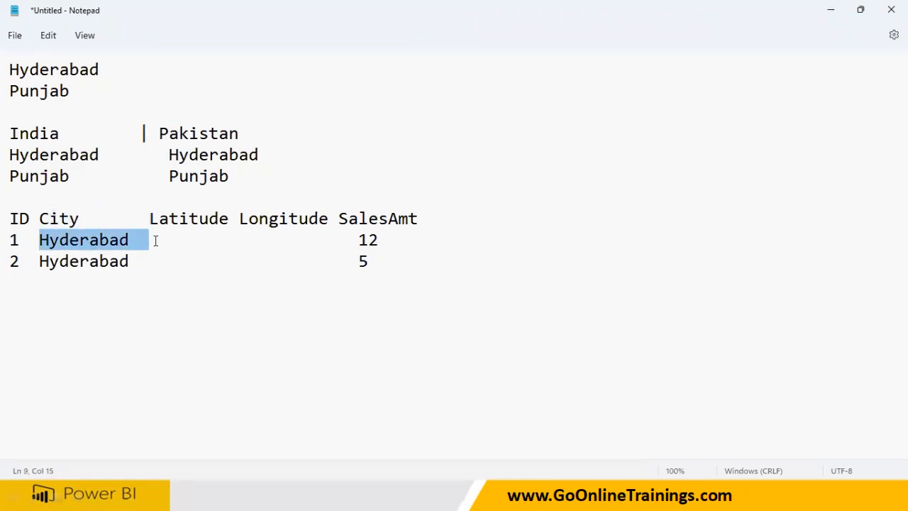
key(ctrl+End)
drag(151, 219, 232, 221)
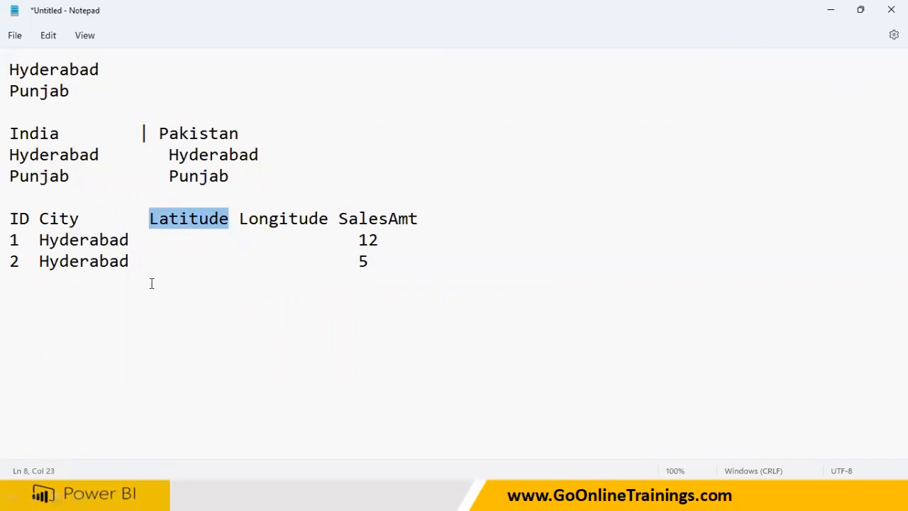
Switch to Microsoft Edge and search Bing for hyderabad india latitude.
key(super)
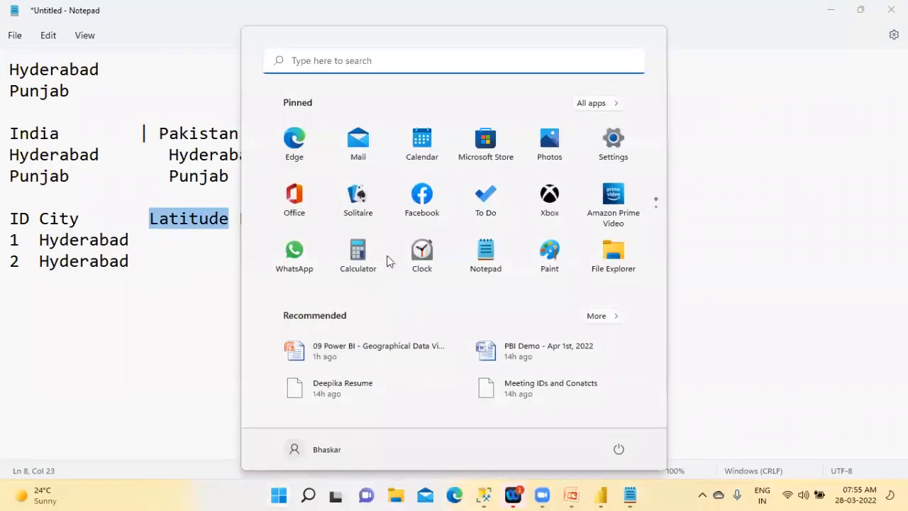
click(454, 495)
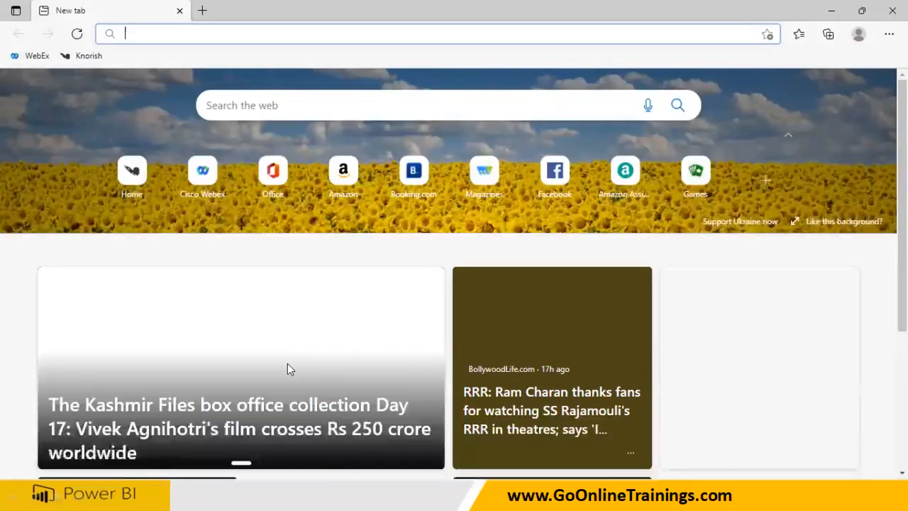
text(Hyder)
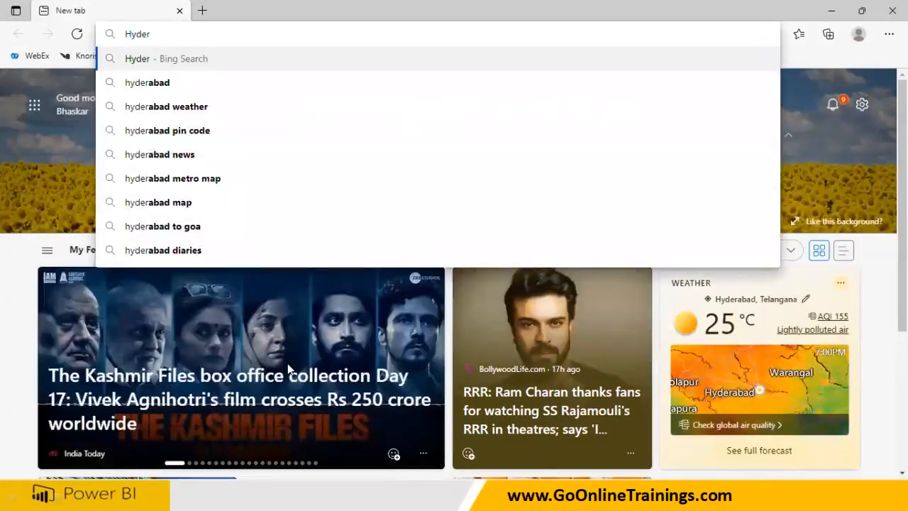
click(163, 84)
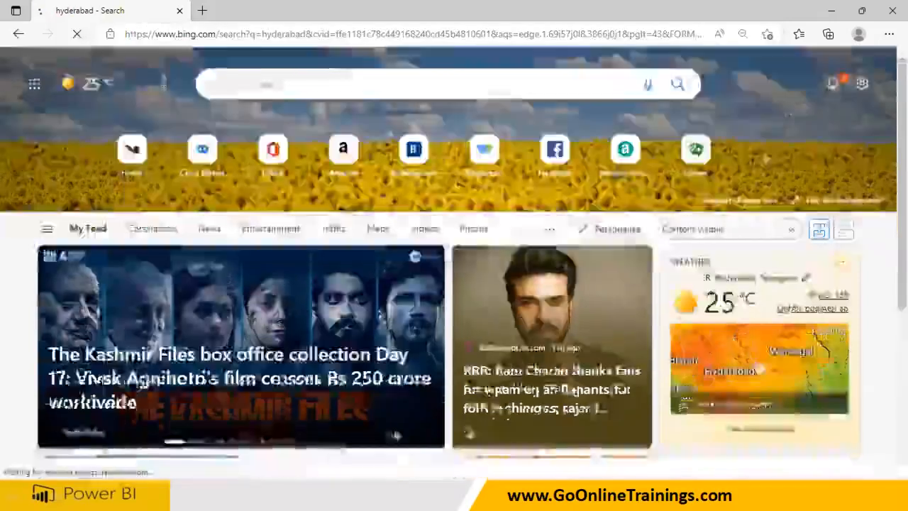
click(171, 76)
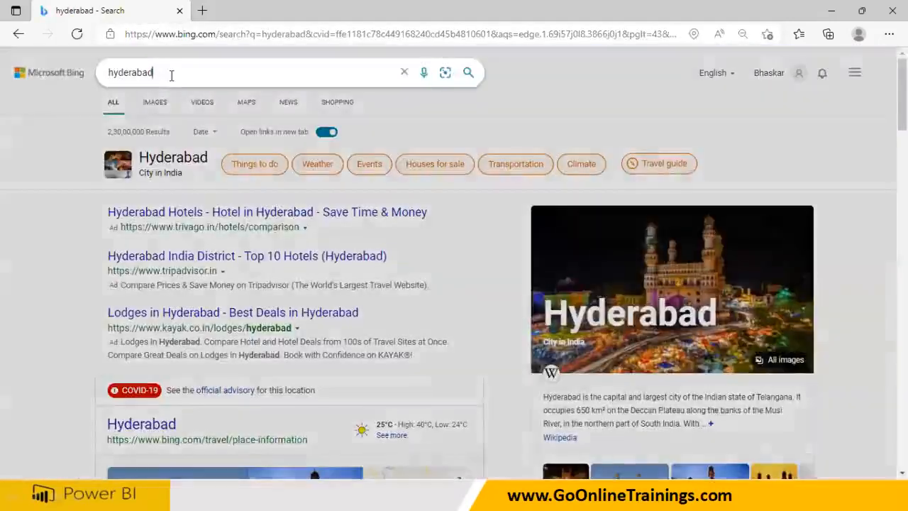
text(india Latidu)
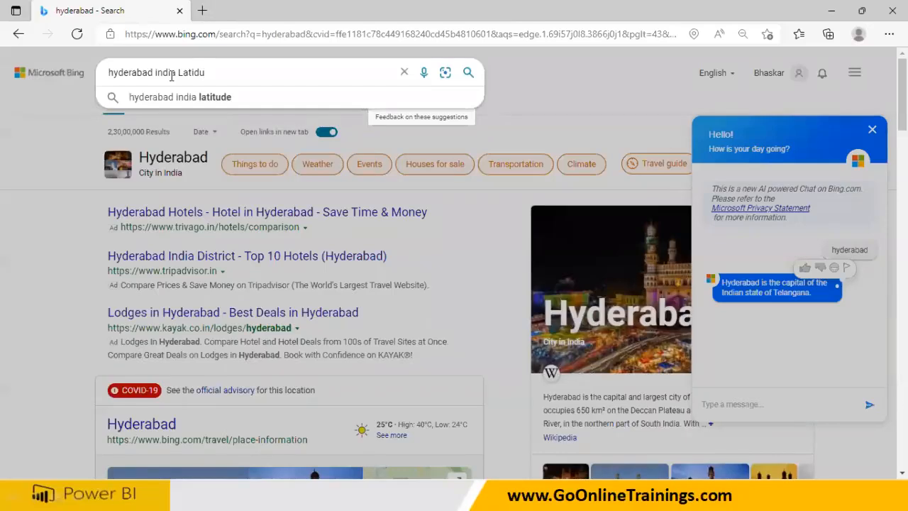
click(161, 99)
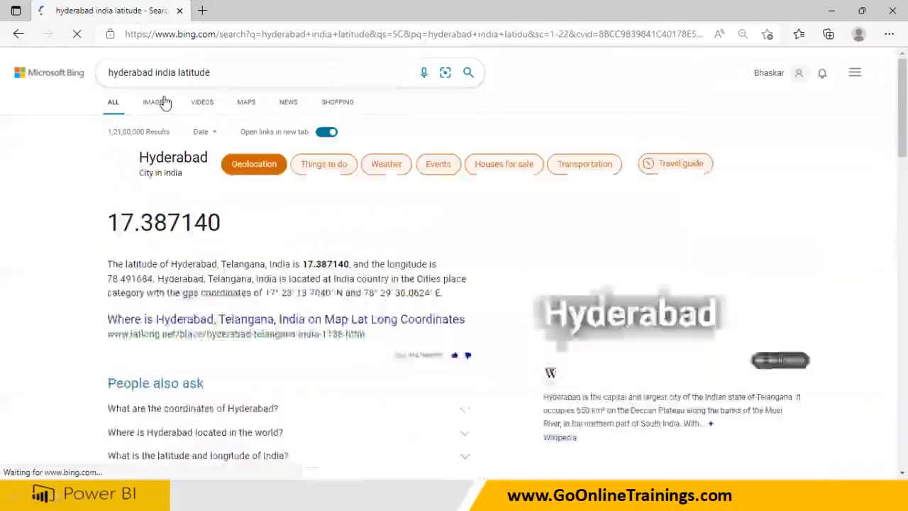
Copy the latitude 17.387140 into row 1 of the Notepad table and shift the Longitude heading to make room.
drag(111, 222, 222, 225)
right_click(202, 228)
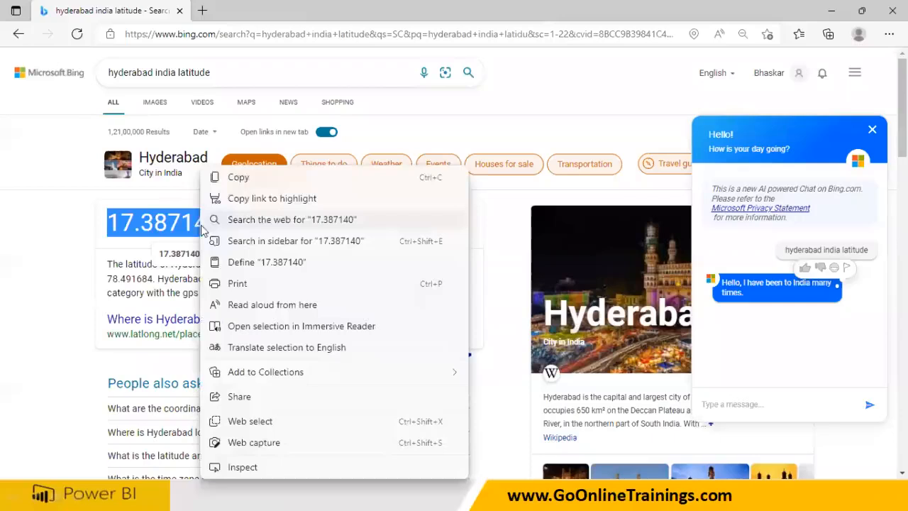
click(232, 177)
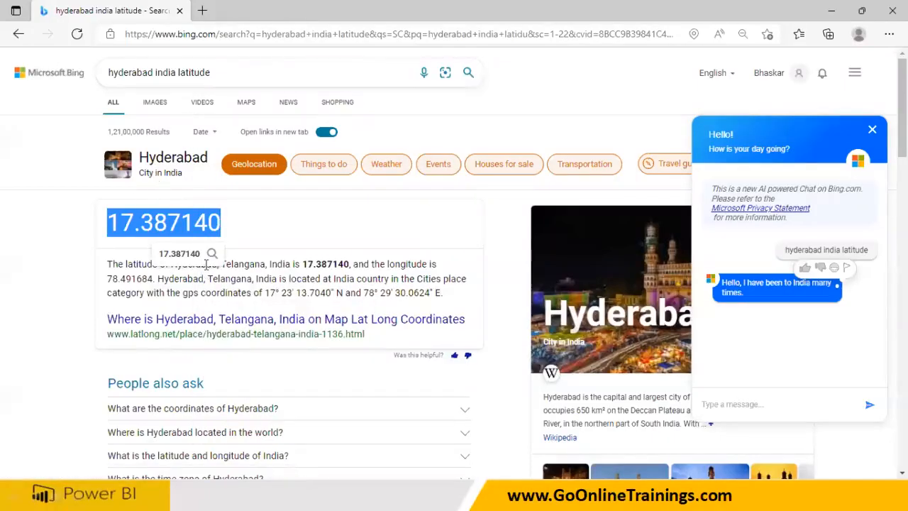
key(super)
click(630, 494)
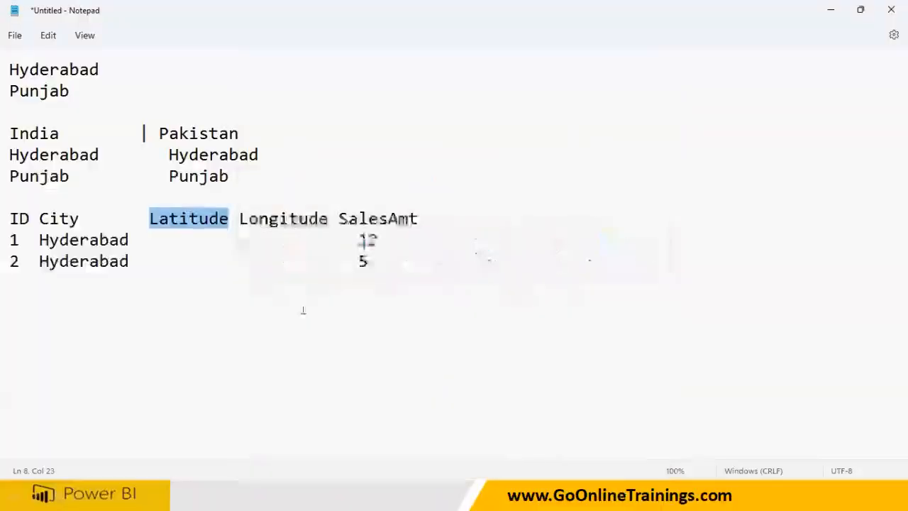
click(160, 245)
text(17.387140)
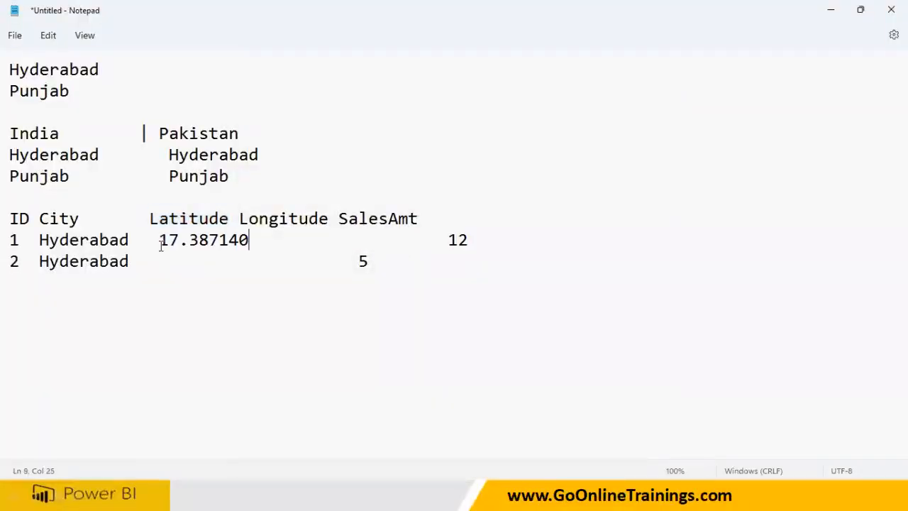
key(Tab)
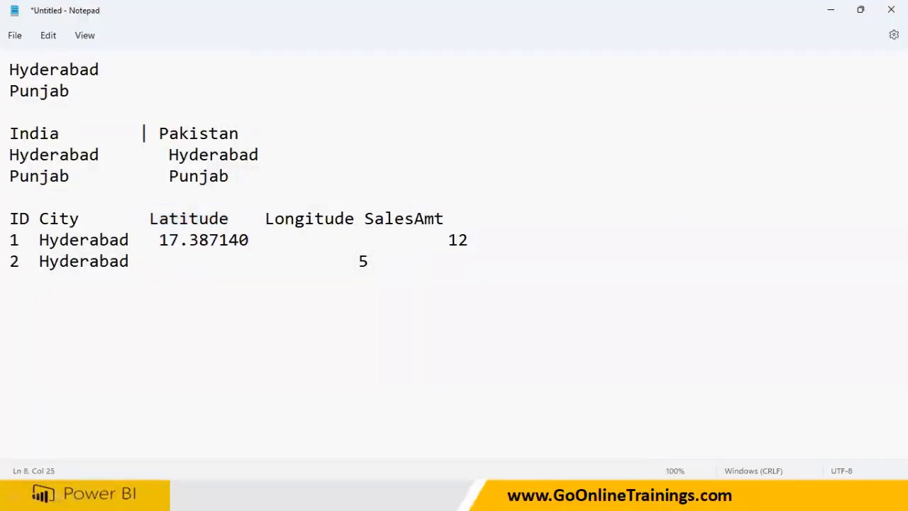
Copy the Longitude heading and use it in Edge to search Bing for hyderabad india Longitude.
double_click(354, 218)
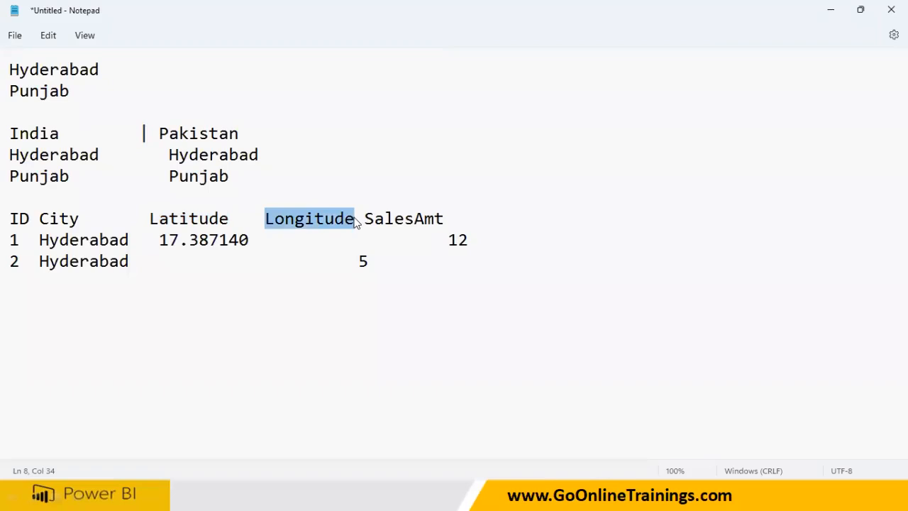
key(alt+Tab)
double_click(193, 73)
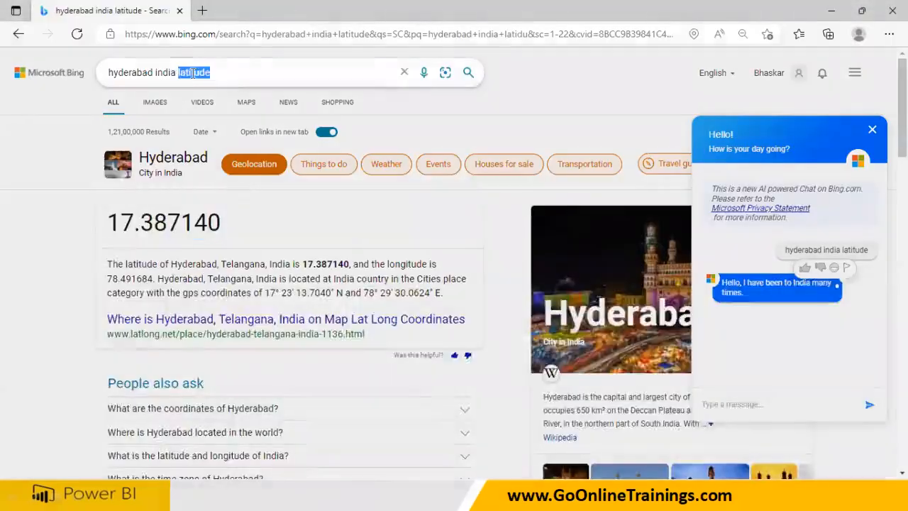
key(ctrl+v)
key(Return)
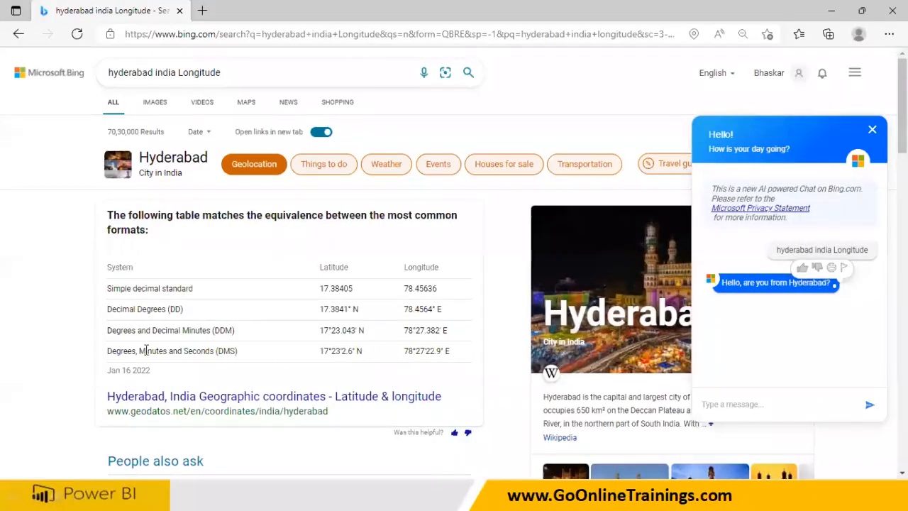
Open the latlong.net result for Hyderabad, Telangana, India and copy the longitude 78.491684.
scroll(222, 371, down, 3)
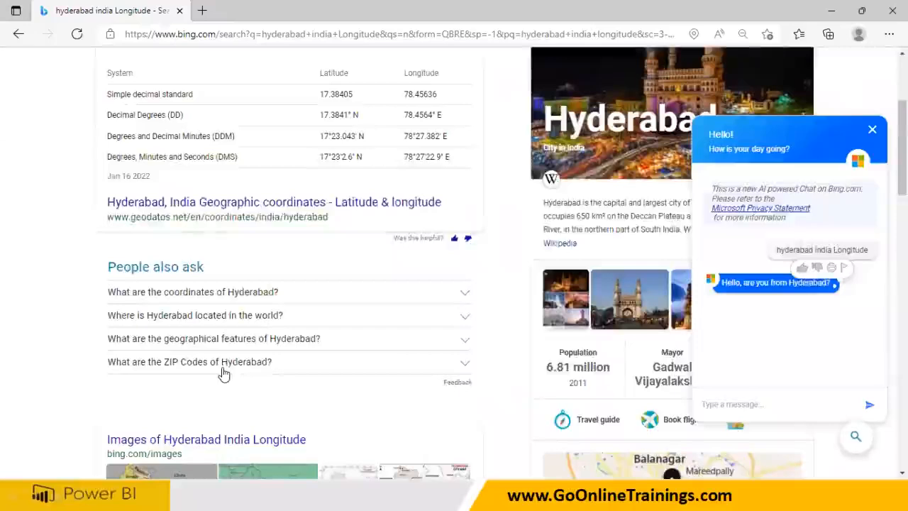
scroll(223, 371, down, 3)
scroll(223, 373, down, 3)
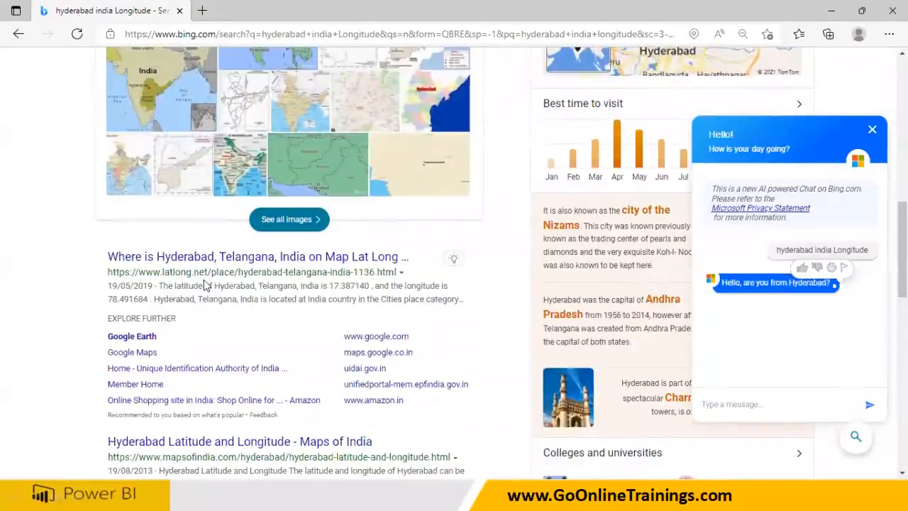
click(221, 259)
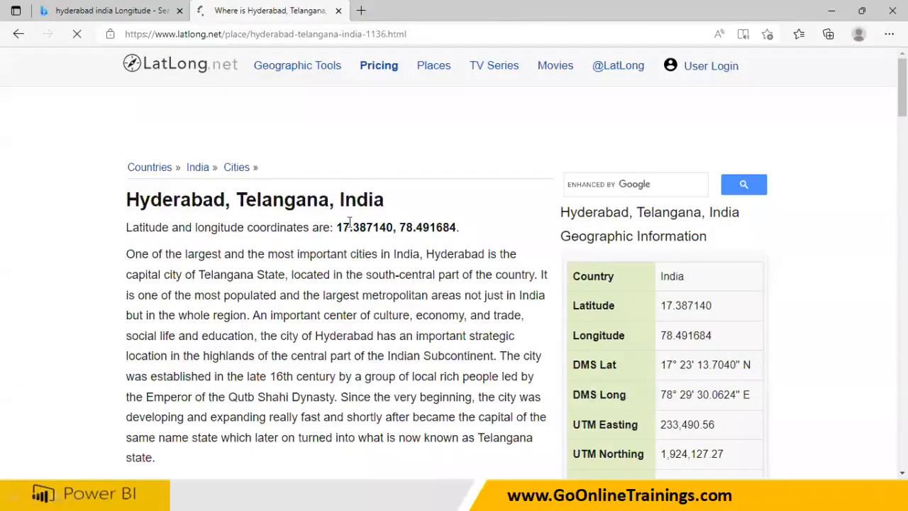
drag(398, 227, 453, 227)
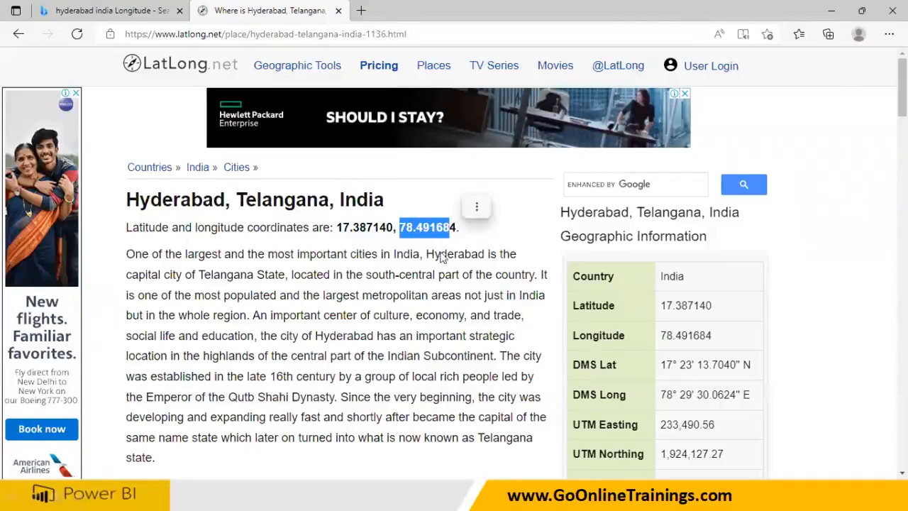
key(shift+Right)
key(ctrl+c)
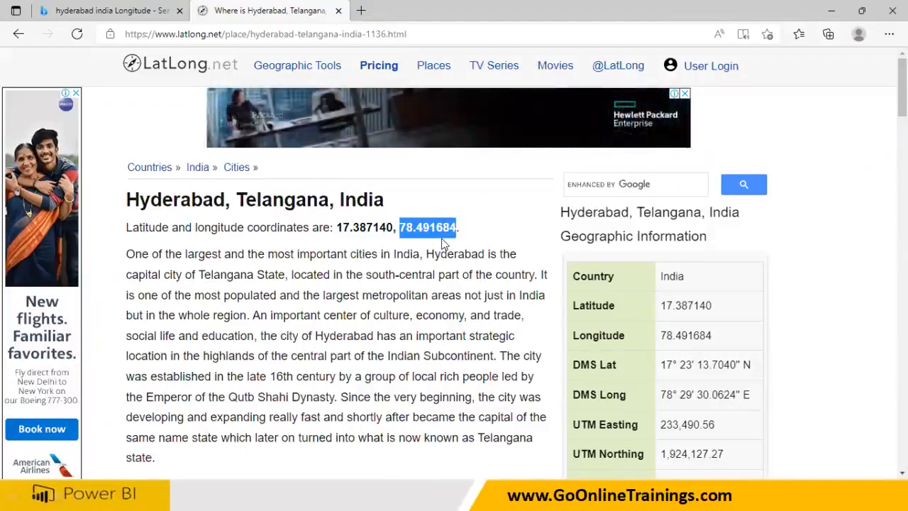
Paste 78.491684 under Longitude in row 1 of the Notepad table and line up the SalesAmt heading with its value.
key(alt+Tab)
click(277, 241)
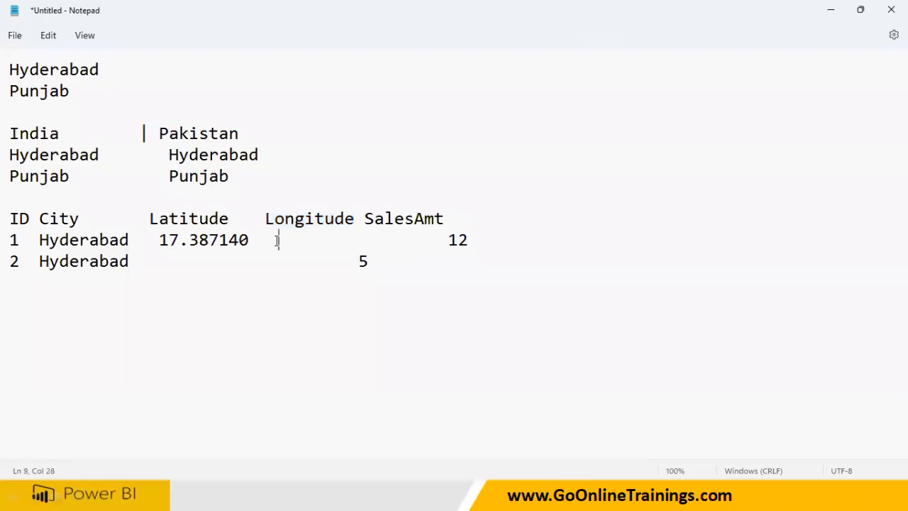
key(ctrl+v)
click(365, 219)
key(Tab)
key(Tab)
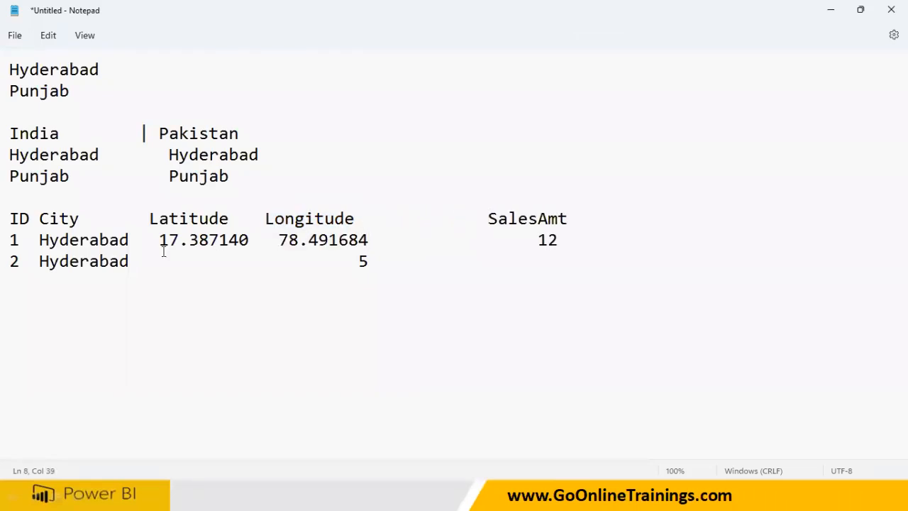
Switch to Edge and change the Bing search to hyderabad Pakistan Longitude, then examine the longitude in the answer.
key(alt+Tab)
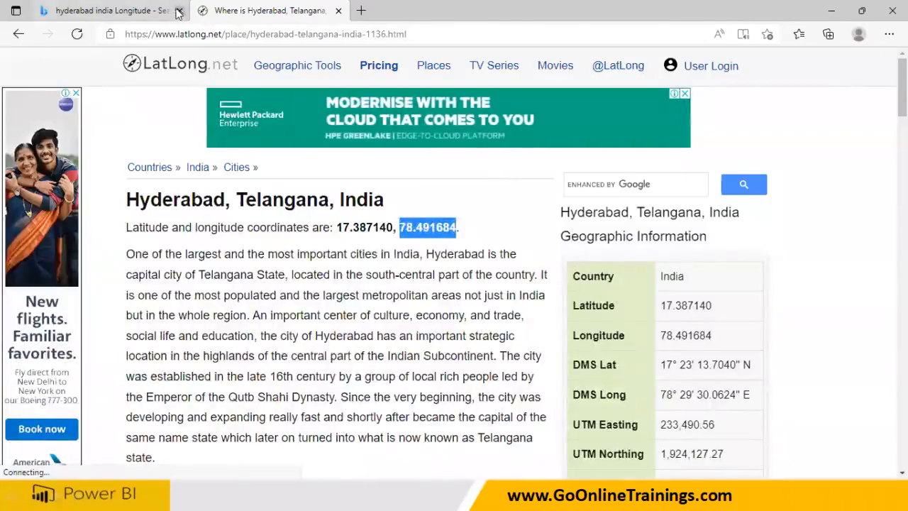
click(171, 11)
scroll(155, 56, up, 10)
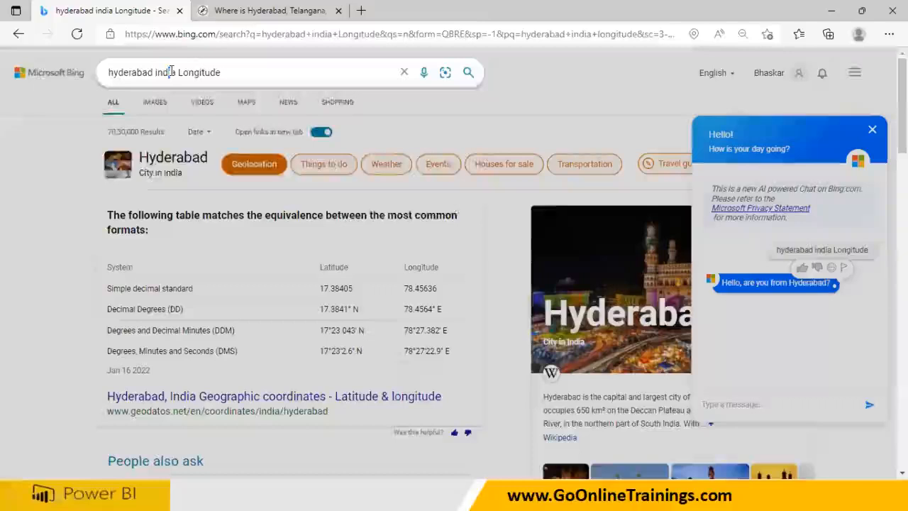
click(171, 73)
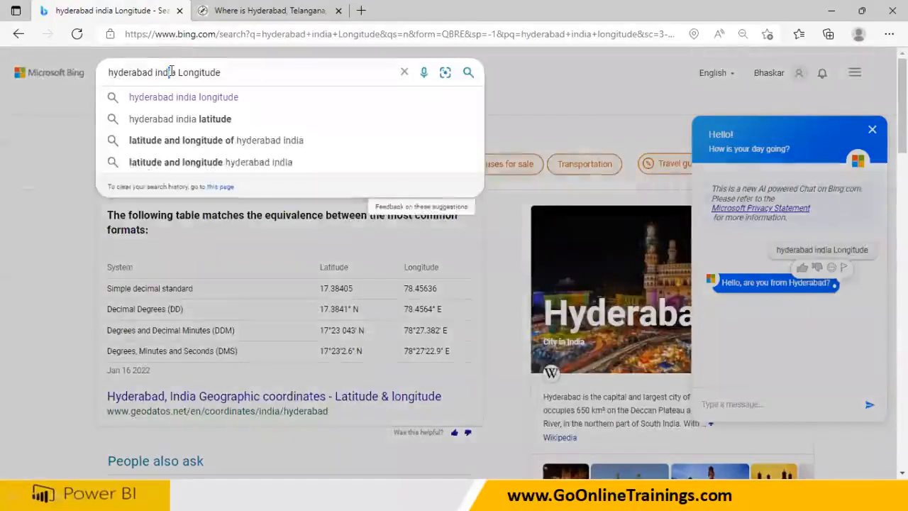
double_click(164, 72)
key(BackSpace)
text(Pa)
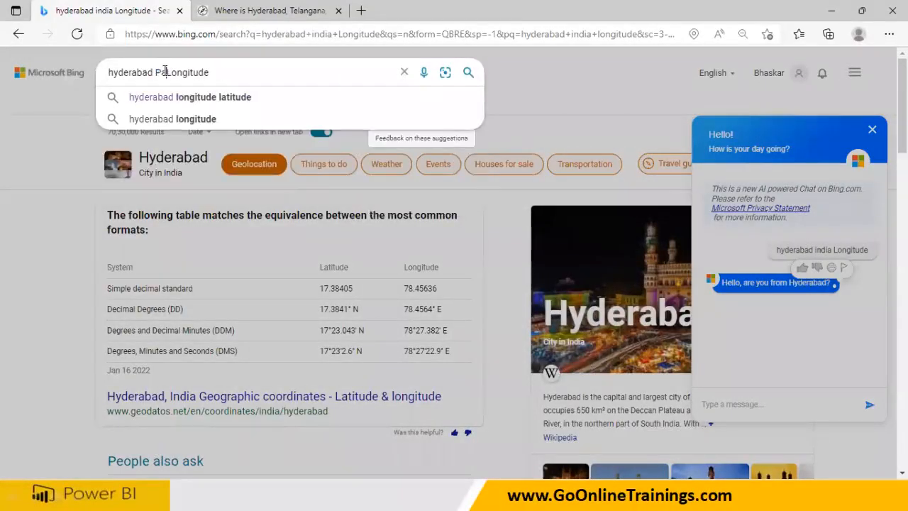
text(kistan)
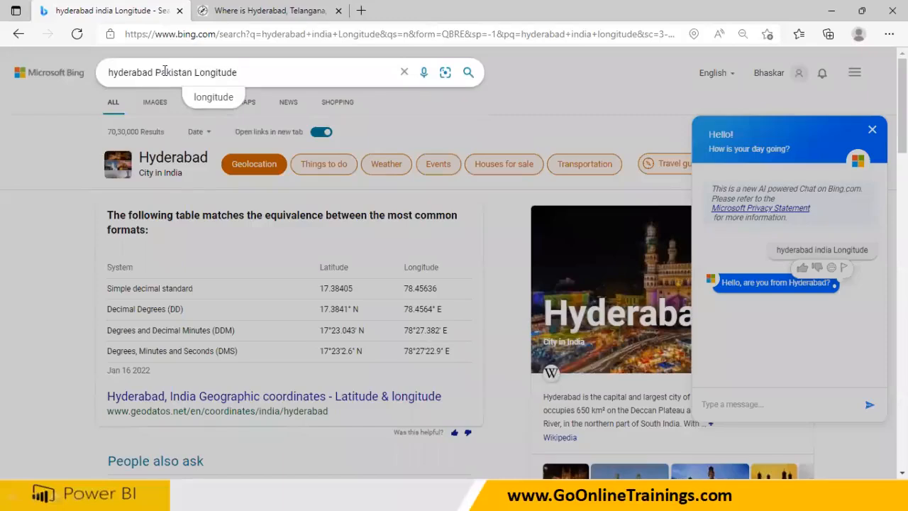
key(Return)
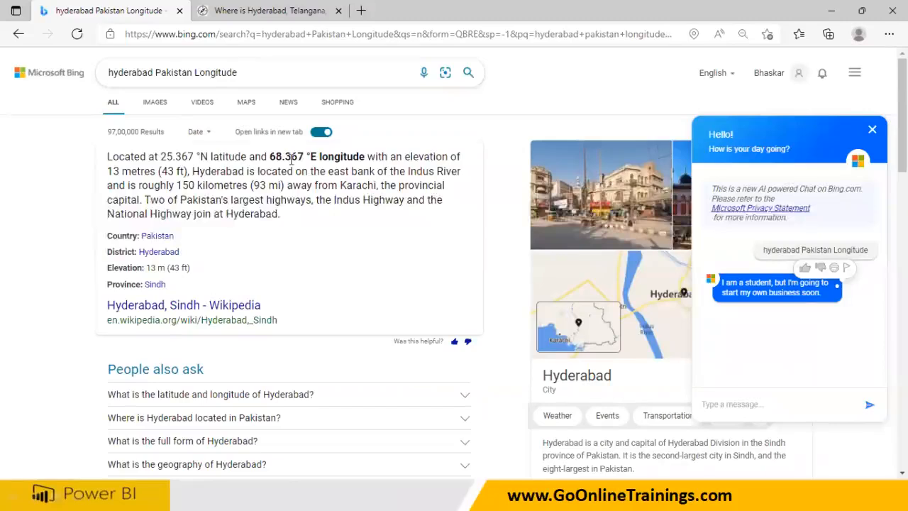
drag(273, 156, 310, 156)
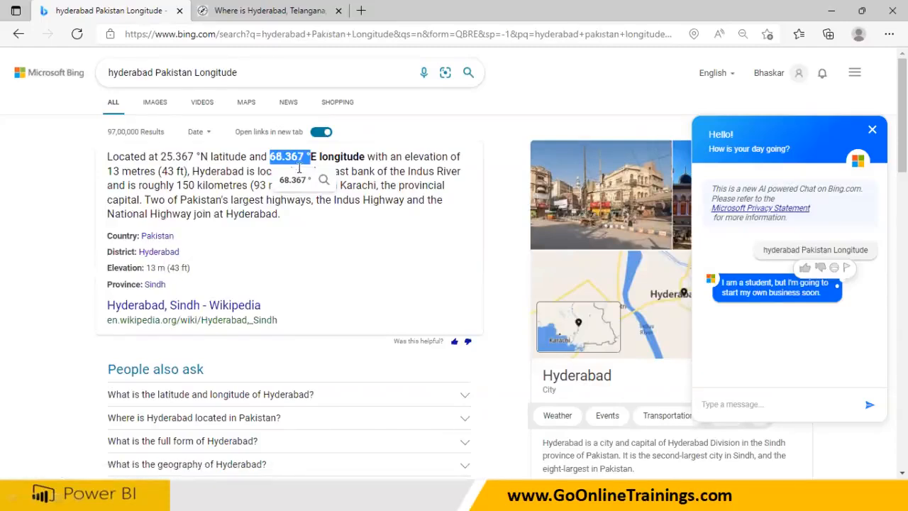
click(308, 214)
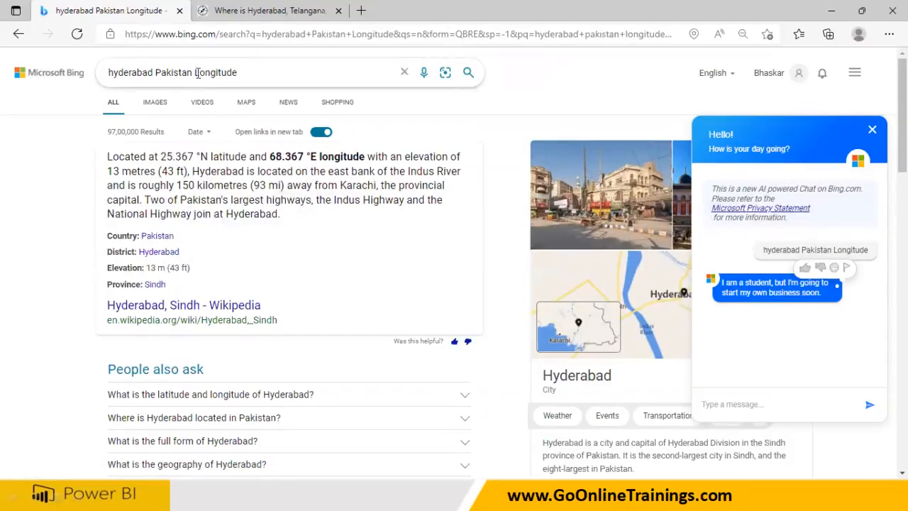
Extend the Bing search to hyderabad Pakistan Latitude and Longitude and run it.
click(192, 72)
text(Lat)
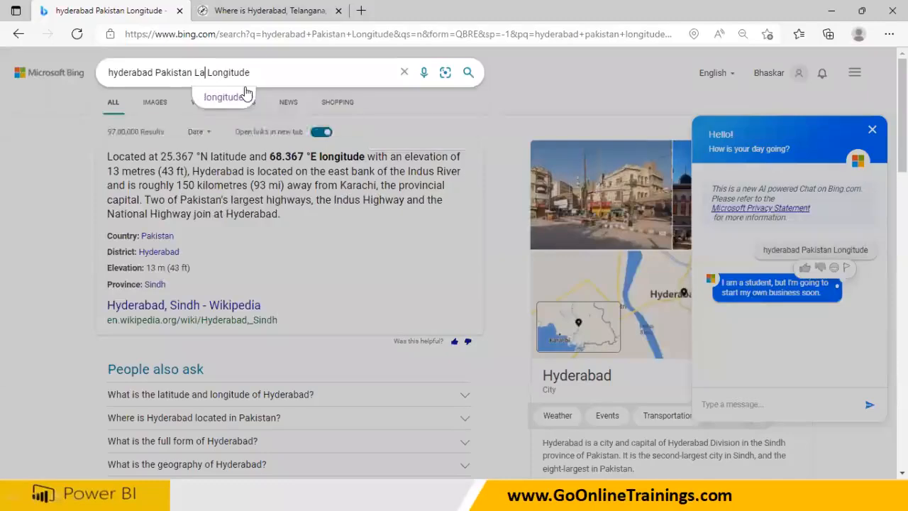
text(i)
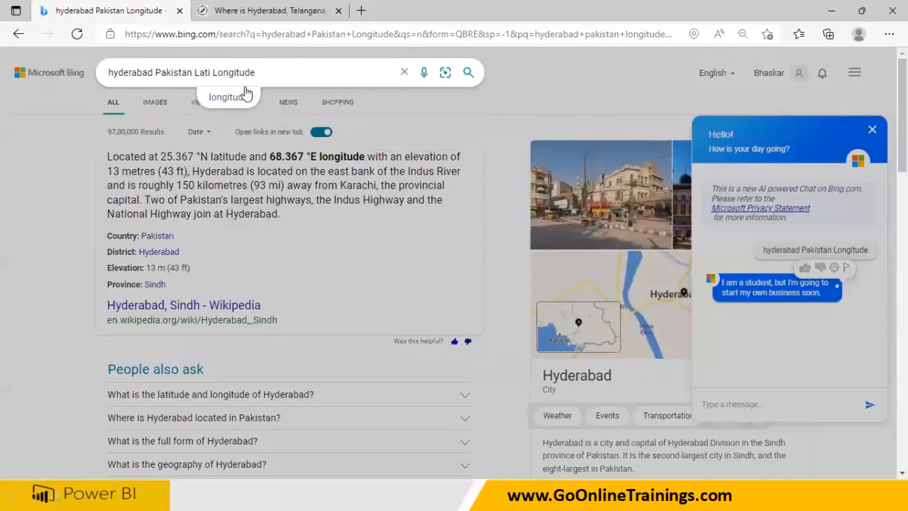
text(tude and)
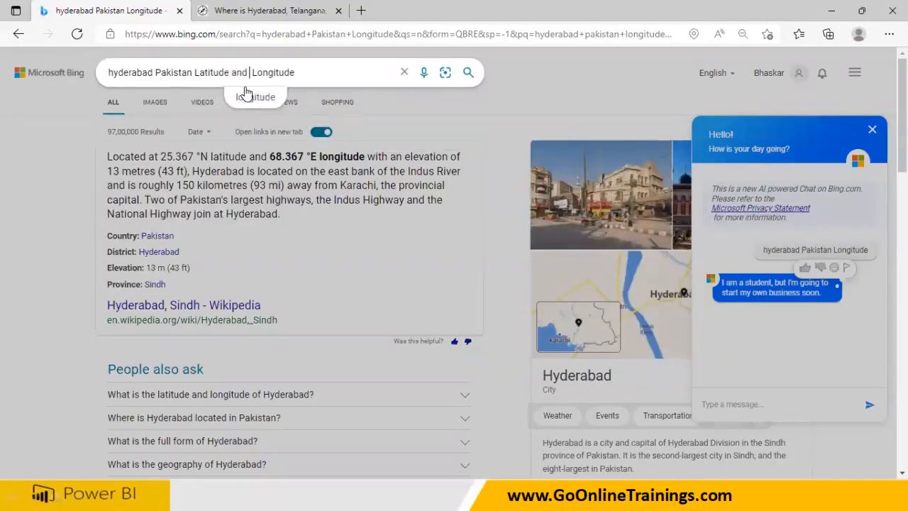
key(Return)
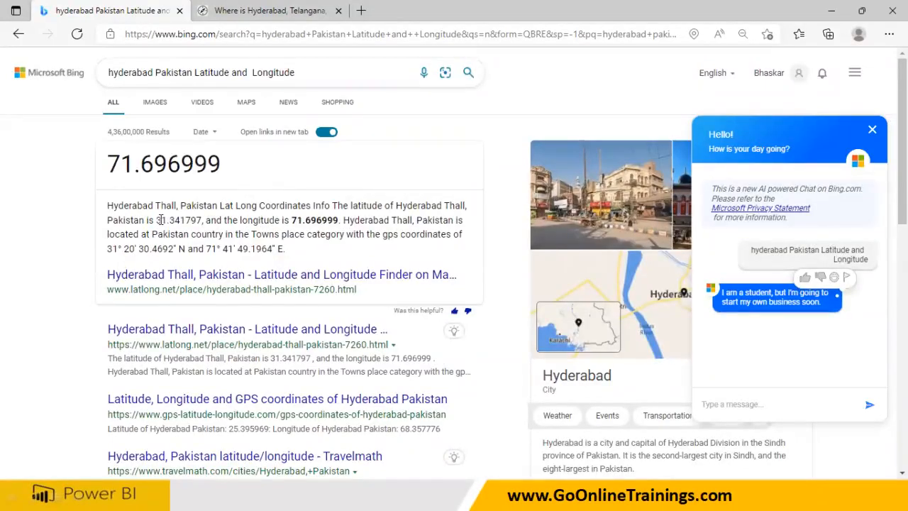
Copy 71.696999 from the answer for Hyderabad Thall, Pakistan and close Edge.
drag(291, 220, 340, 221)
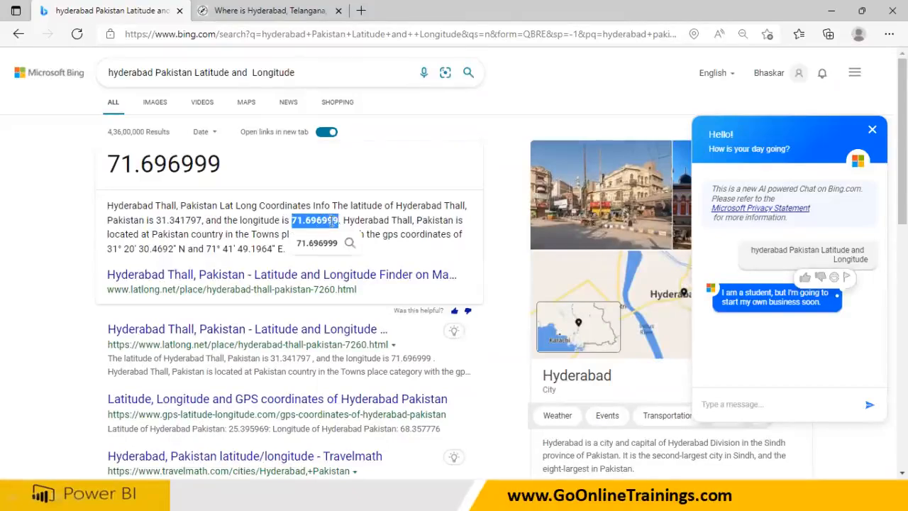
key(ctrl+Tab)
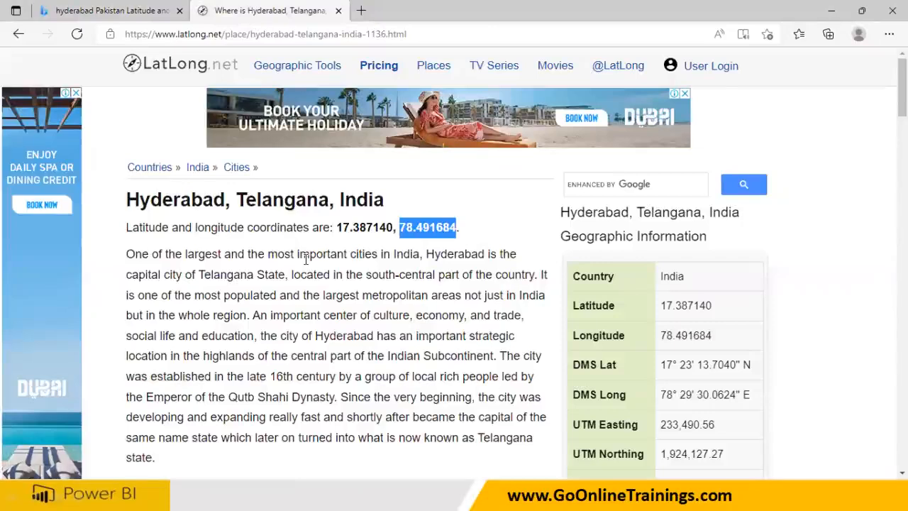
click(890, 11)
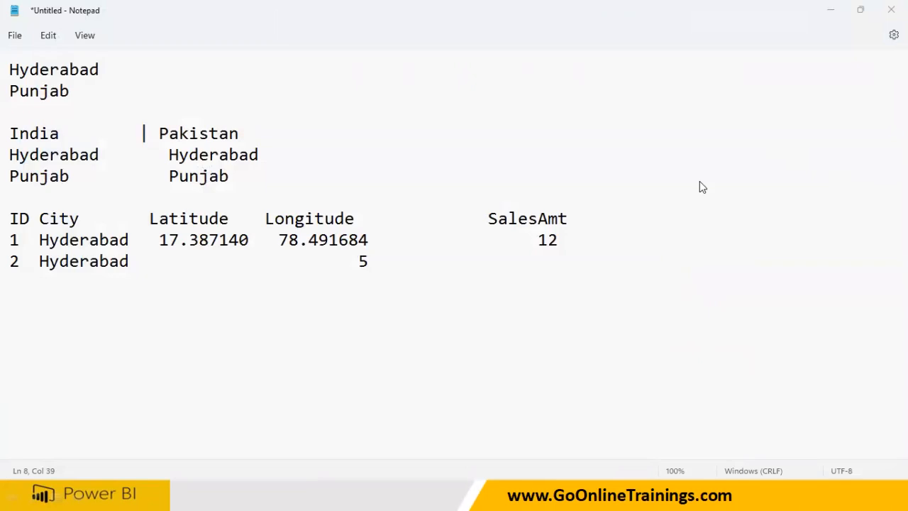
Fill row 2 of the Notepad table with 71.696999 under Latitude and 12.7878 under Longitude, and align its sales value under SalesAmt.
click(195, 266)
text(71.696999   )
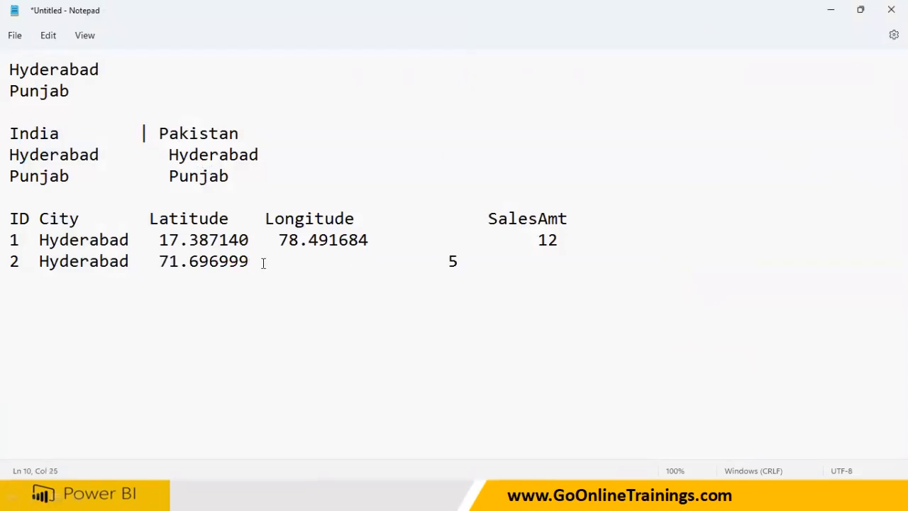
text(12.7878)
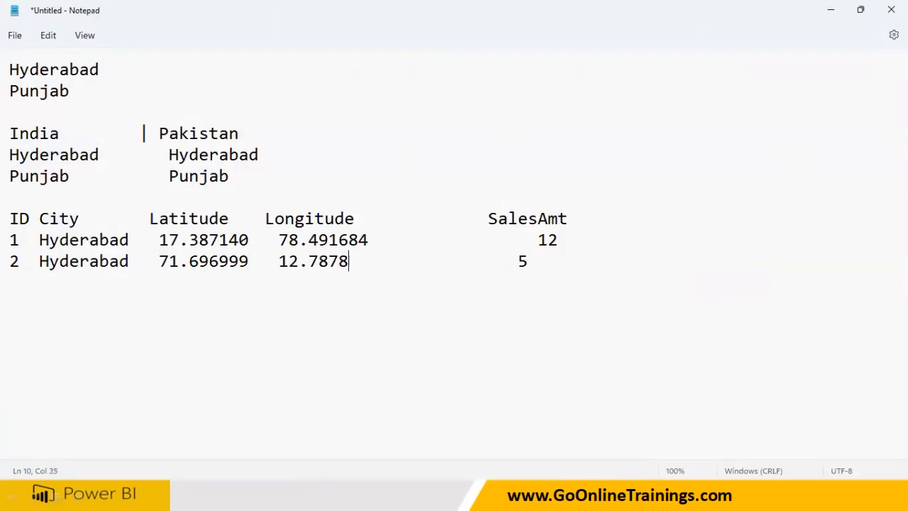
click(510, 258)
Highlight the IDs, cities and coordinates of both Hyderabad rows for comparison, and close Notepad.
drag(131, 243, 9, 241)
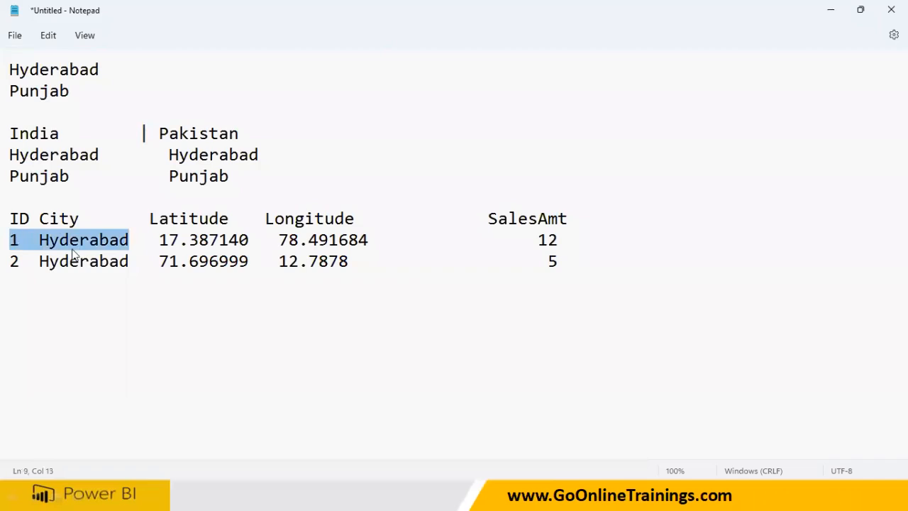
drag(131, 264, 23, 262)
drag(156, 241, 409, 244)
drag(157, 264, 367, 267)
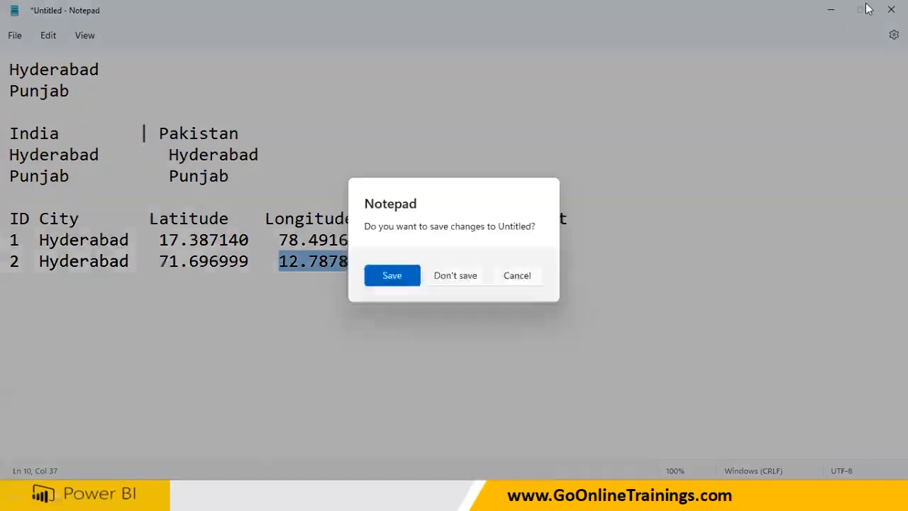
click(891, 10)
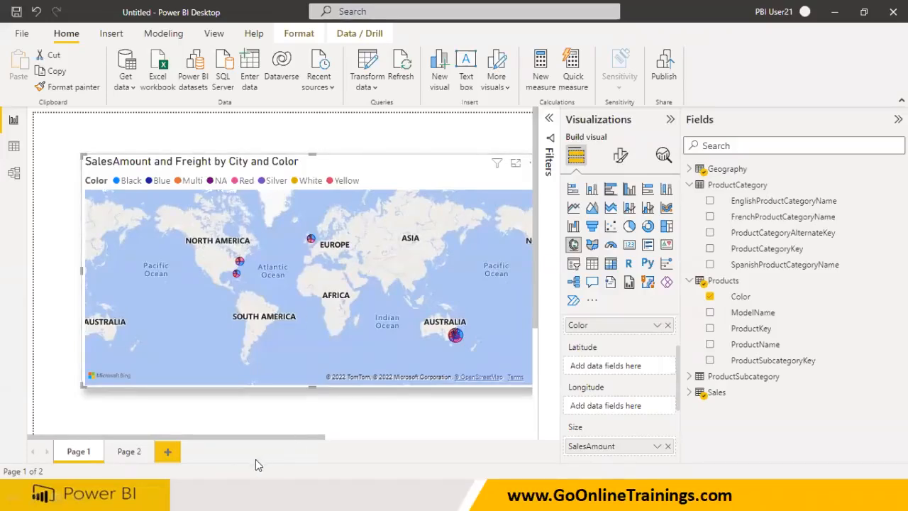
Open the empty Page 2 of the Power BI report and collapse the ProductCategory and Products tables.
click(126, 454)
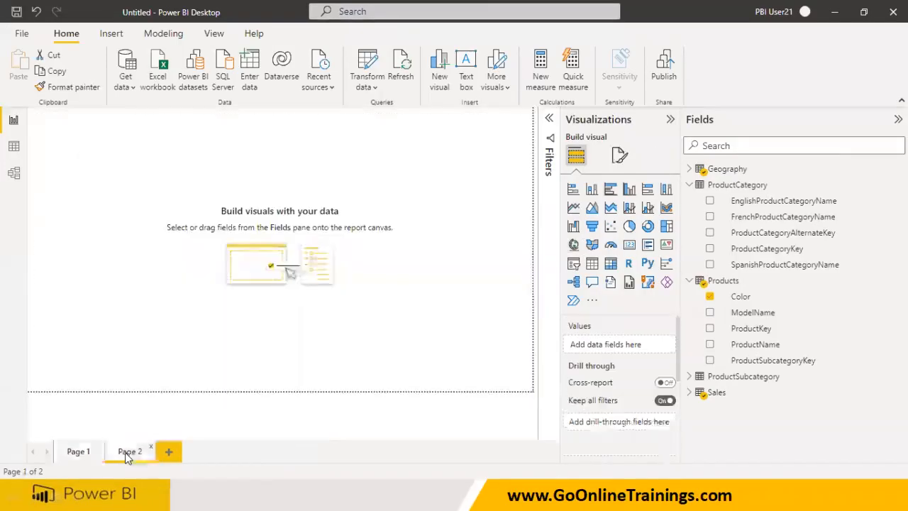
click(691, 185)
click(690, 201)
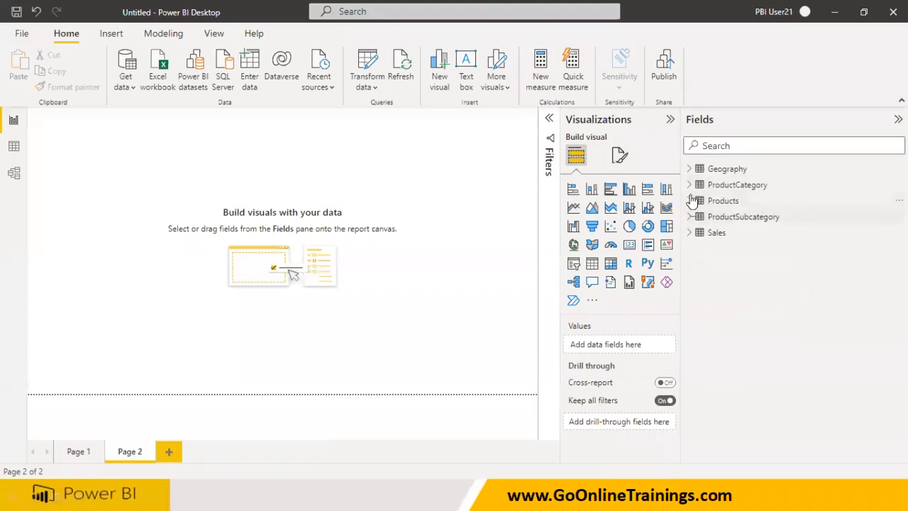
Open the Map Data workbook from the PBI_SourceData folder on the DATA (D:) drive in Excel.
key(super+e)
scroll(97, 421, down, 2)
scroll(98, 421, down, 6)
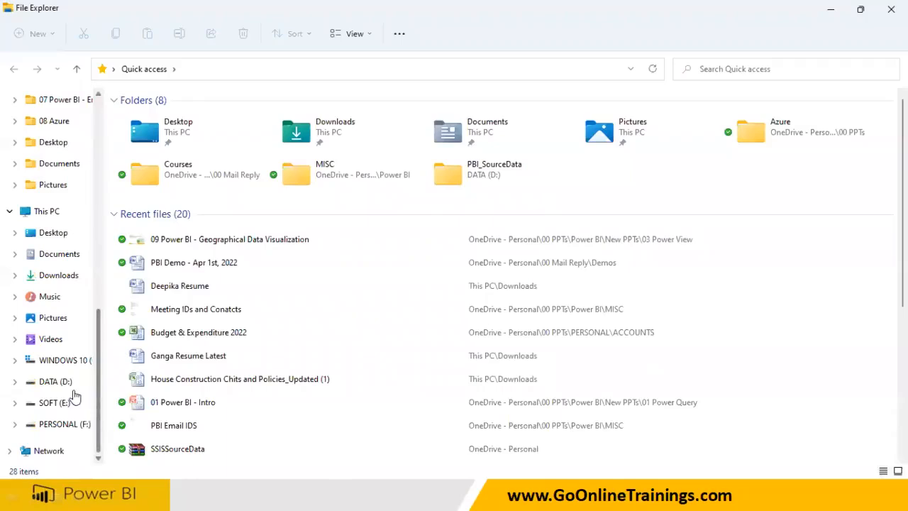
click(70, 384)
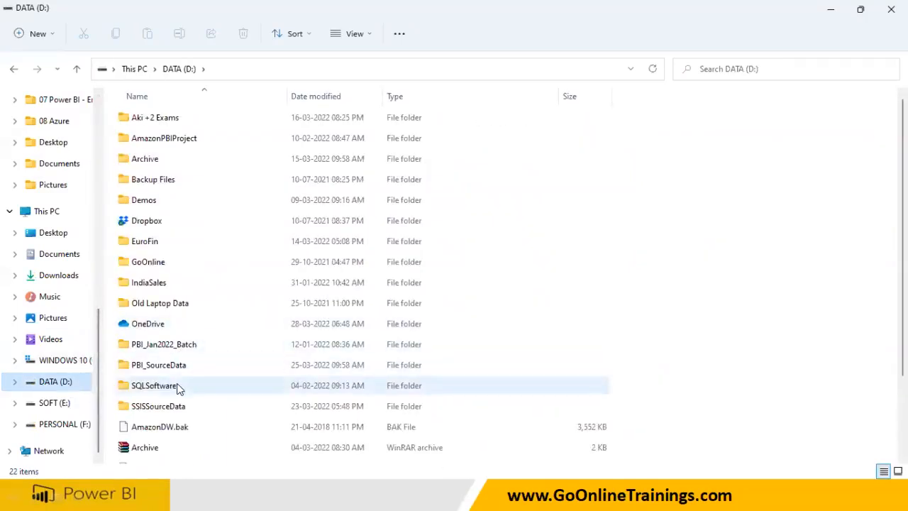
double_click(176, 369)
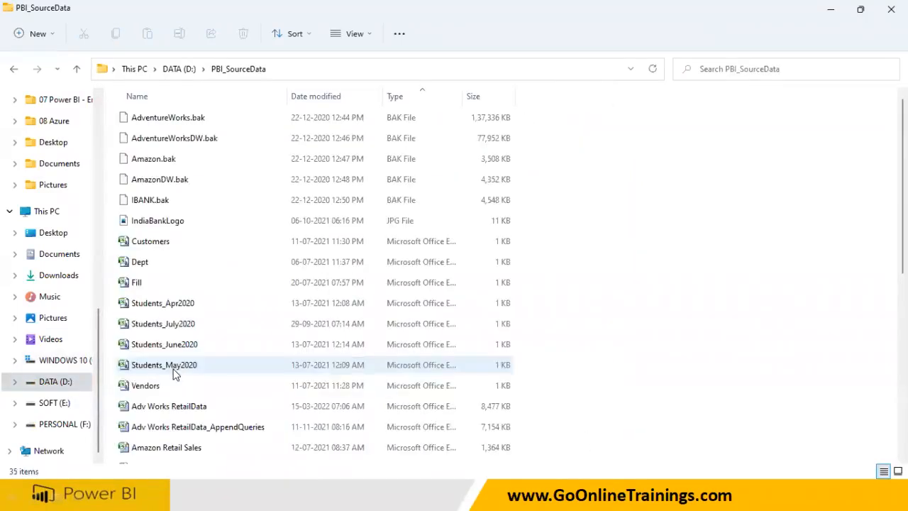
scroll(177, 376, down, 6)
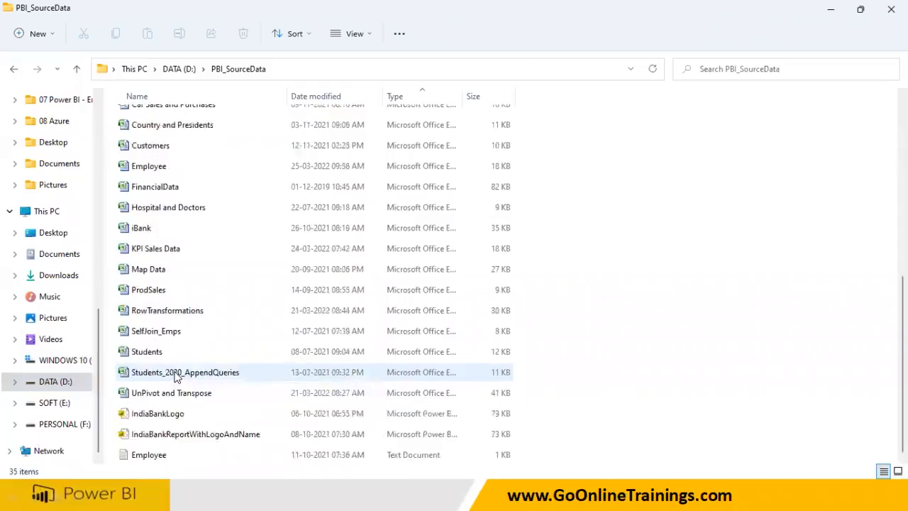
click(165, 273)
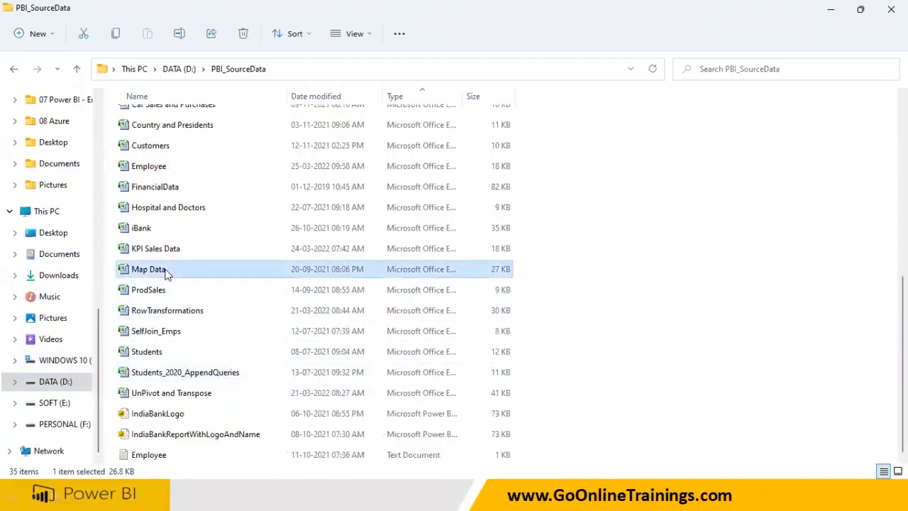
double_click(165, 272)
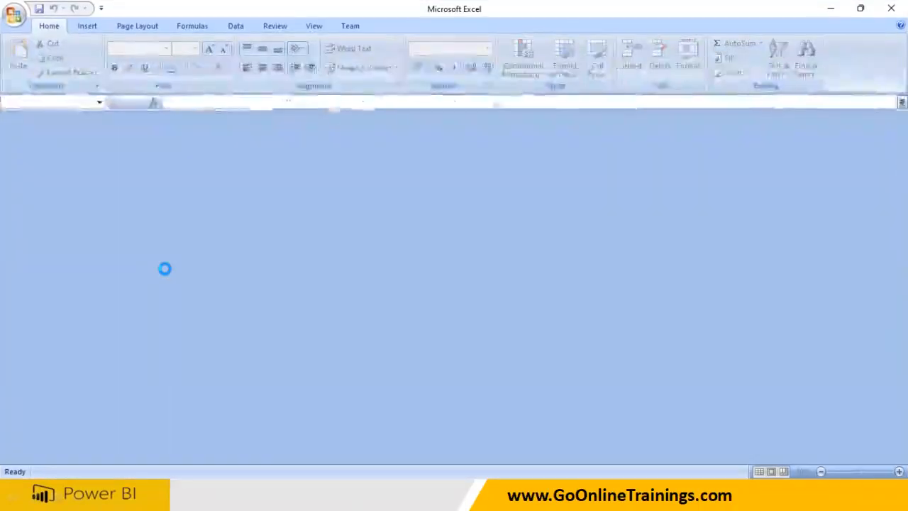
Examine the Place, Latitude, Longitude and Sales headings of the Map_Sales sheet, enlarged to 130%.
scroll(170, 266, up, 6)
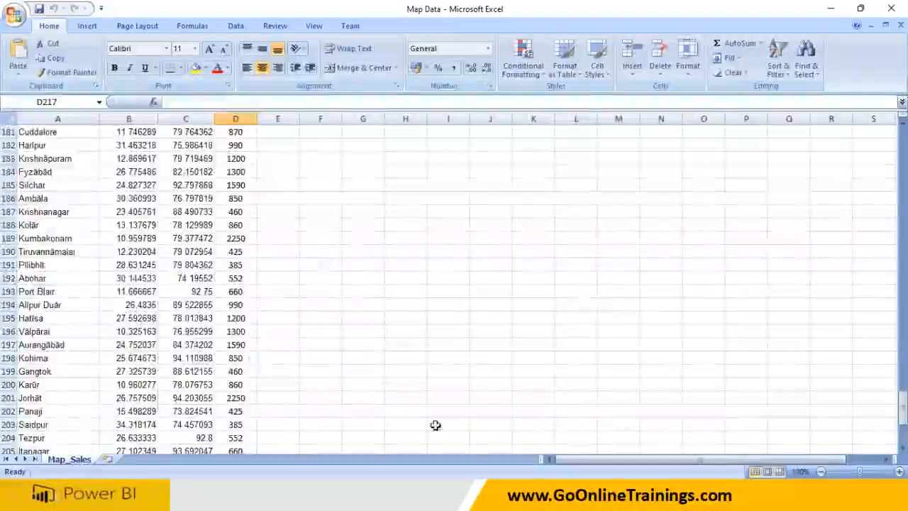
scroll(181, 324, up, 20)
scroll(181, 325, up, 20)
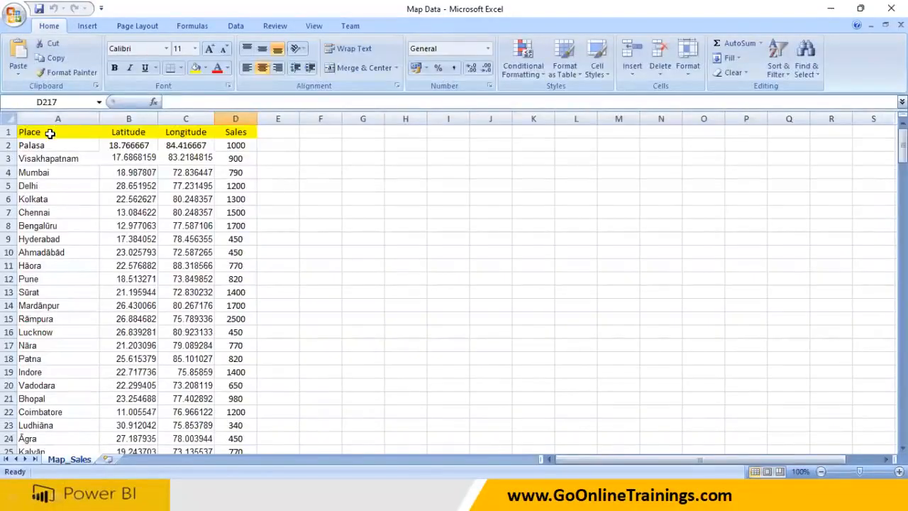
click(49, 132)
ctrl+scroll(49, 139, up, 2)
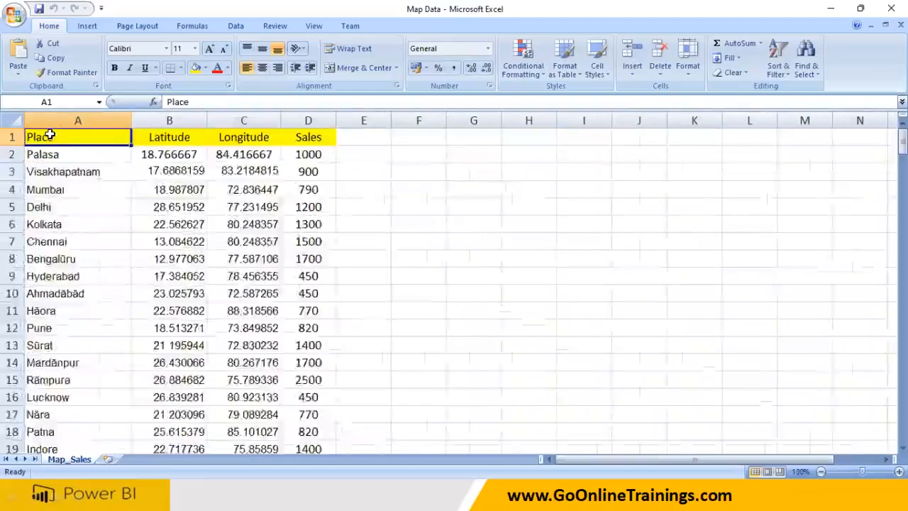
click(165, 138)
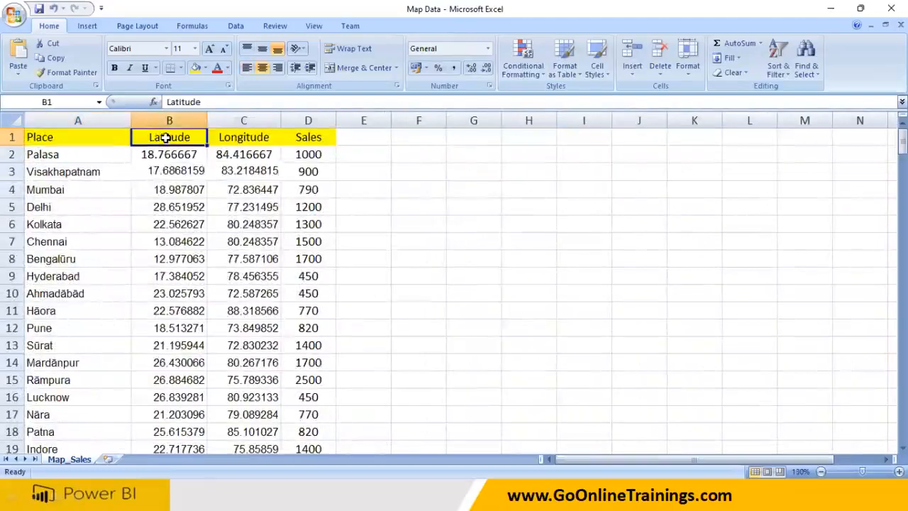
click(231, 138)
click(305, 137)
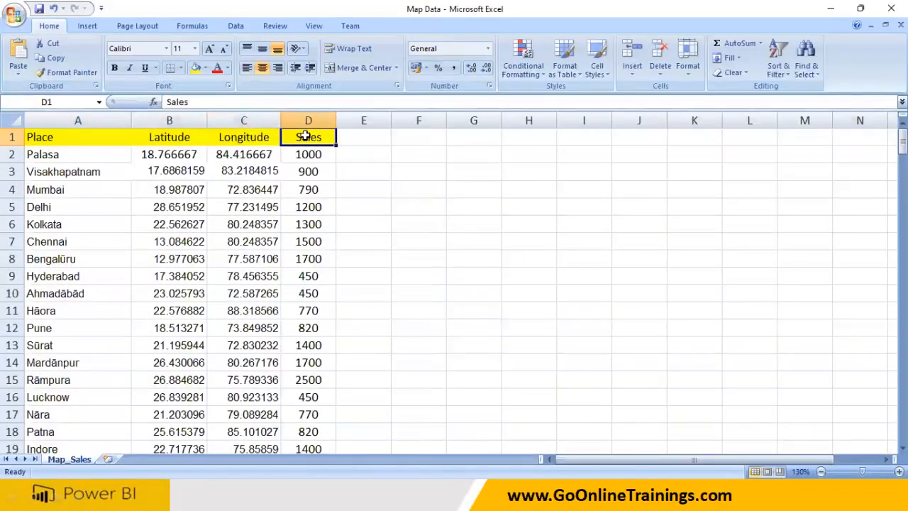
Go through the place entries from Palasa to Hyderabad, including the latitude given for Palasa.
click(77, 156)
click(168, 158)
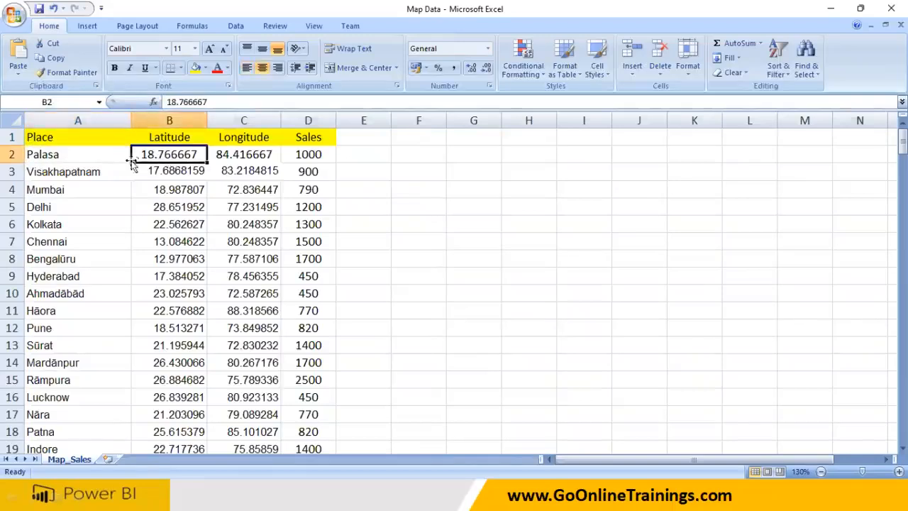
click(100, 172)
click(88, 189)
click(85, 208)
click(85, 226)
click(88, 243)
click(89, 260)
click(93, 277)
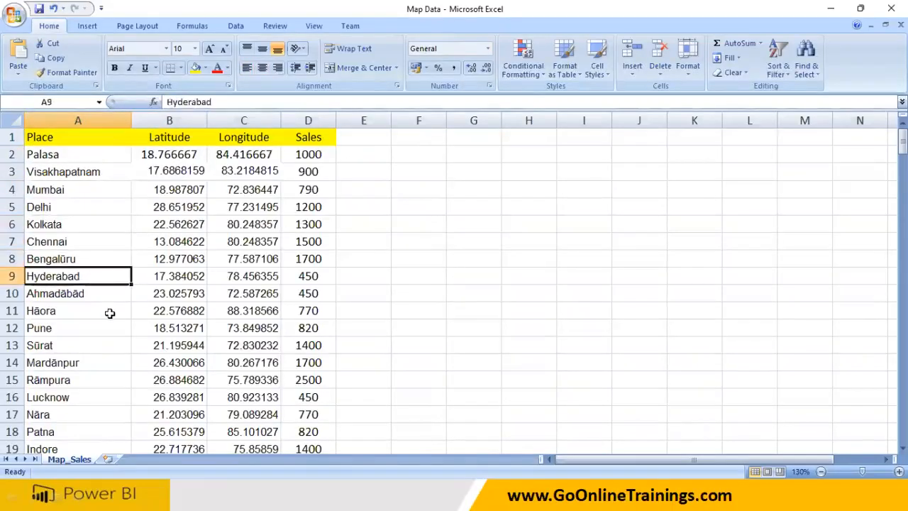
Look through the remaining Map_Sales rows down to Panchkula, pausing on the places from Bhuj to Hospet.
scroll(115, 319, down, 11)
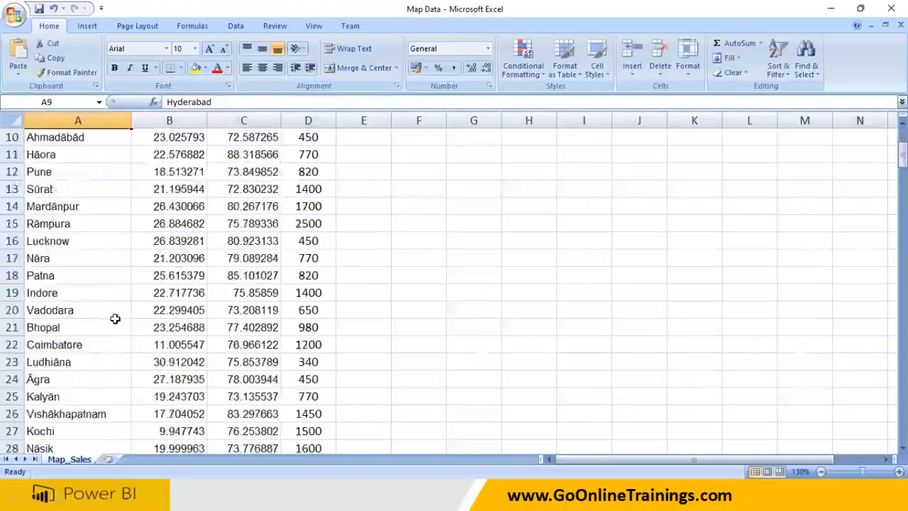
scroll(115, 324, down, 20)
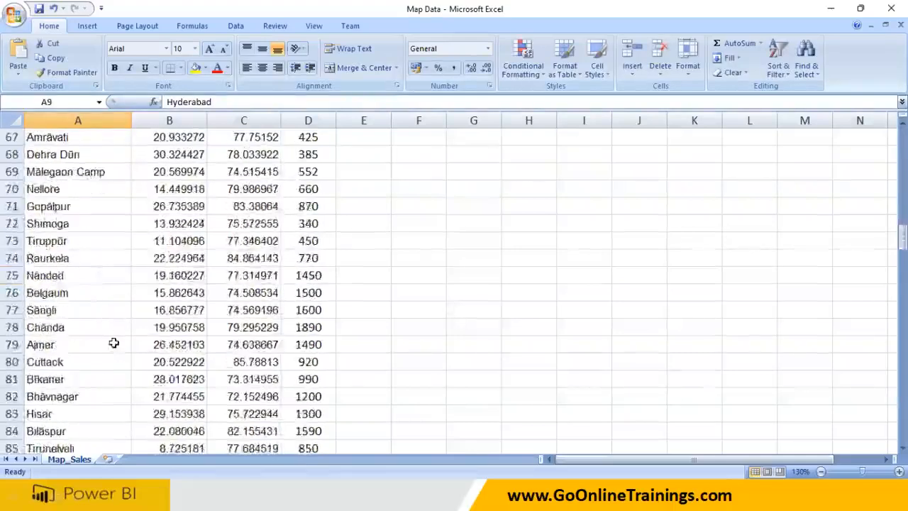
scroll(114, 346, down, 10)
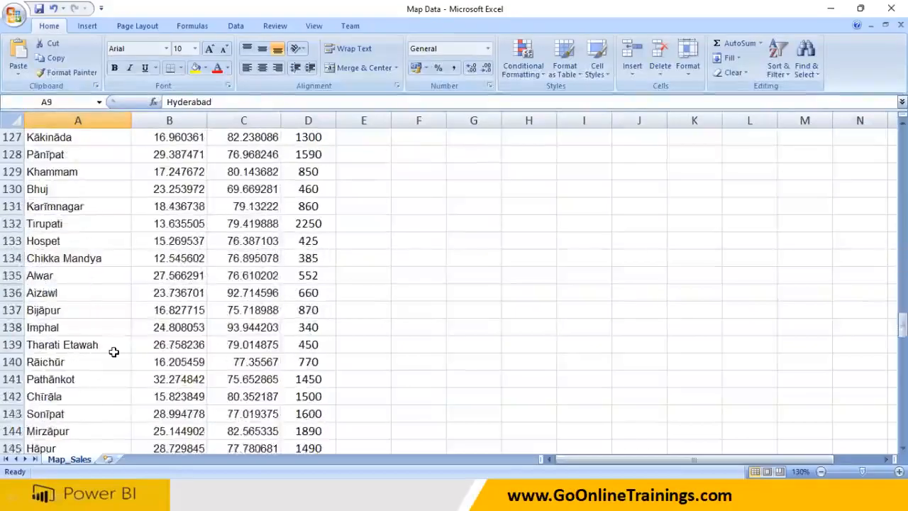
click(57, 190)
click(57, 206)
click(61, 225)
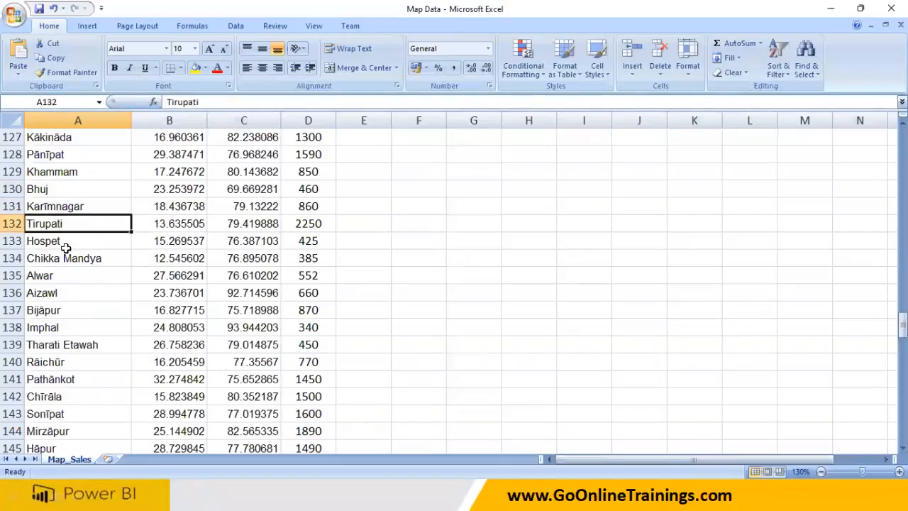
click(67, 245)
scroll(68, 351, down, 4)
scroll(68, 351, down, 20)
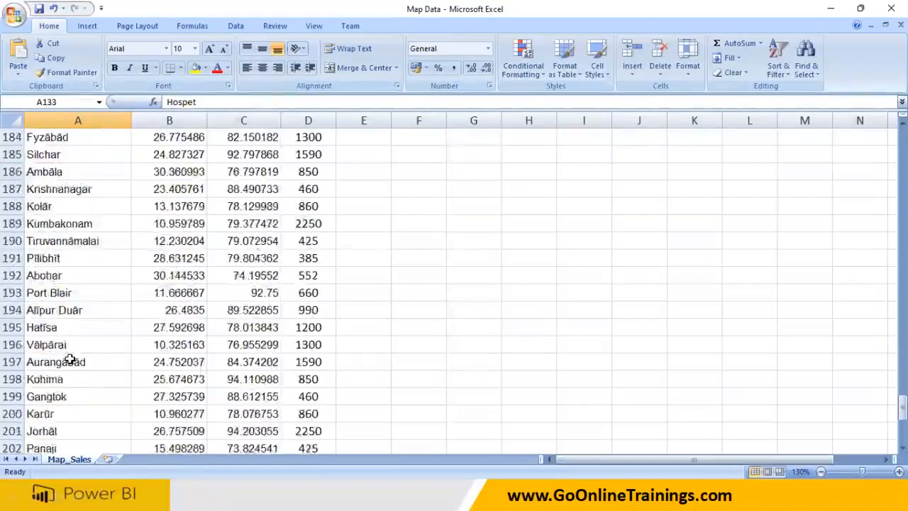
scroll(71, 361, down, 2)
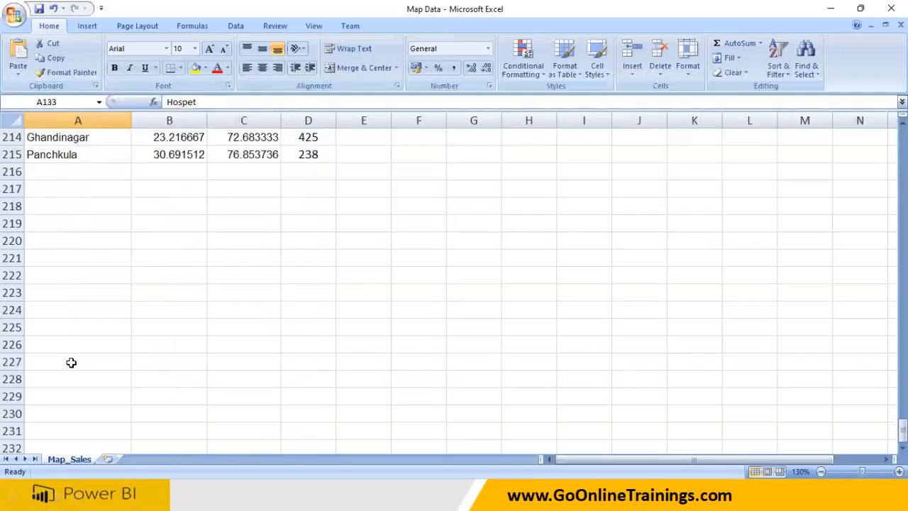
scroll(71, 363, up, 20)
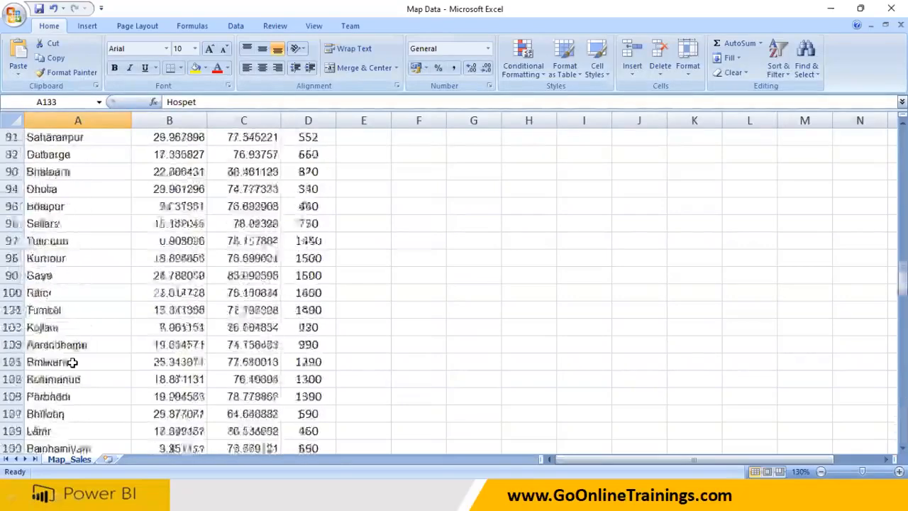
Close the Map Data workbook and switch back to Page 2 of the report in Power BI Desktop.
click(891, 8)
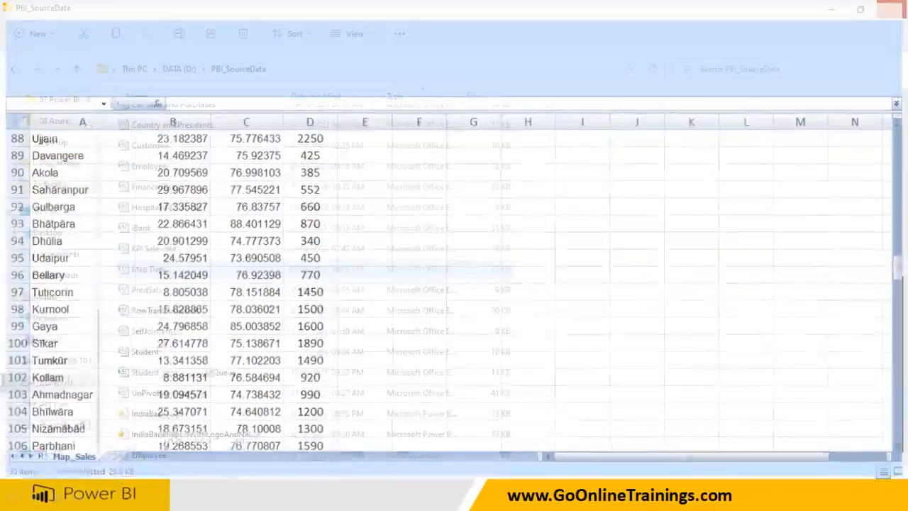
click(503, 494)
key(super)
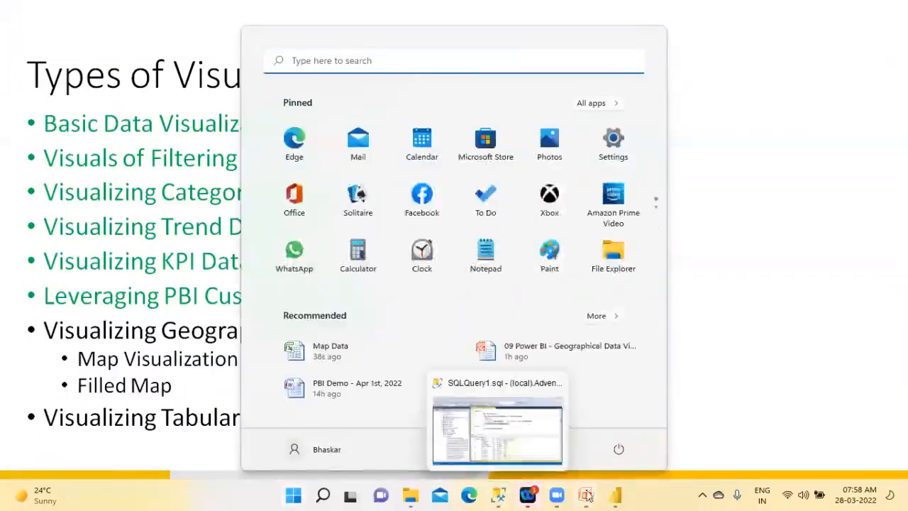
click(624, 493)
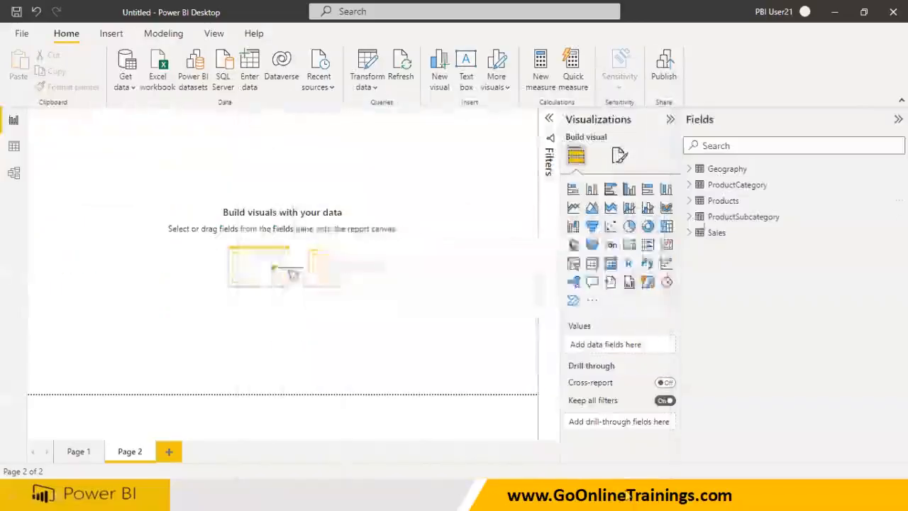
Load the Map_Sales sheet from the Map Data workbook in PBI_SourceData into the report and expand its table to list the fields.
click(126, 82)
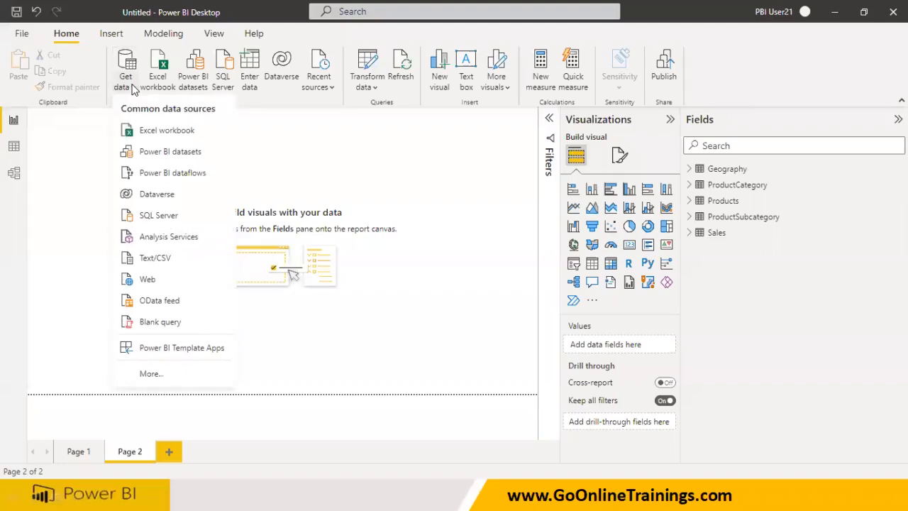
click(150, 139)
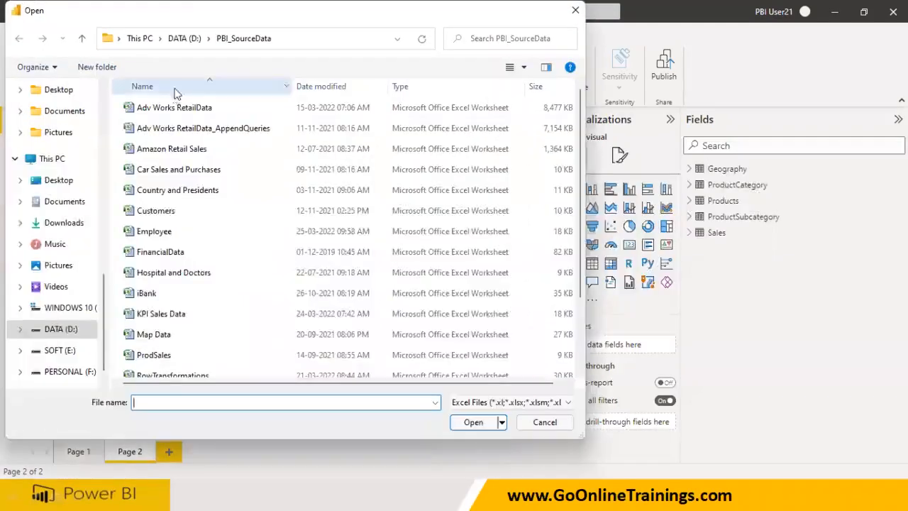
click(179, 131)
click(179, 131)
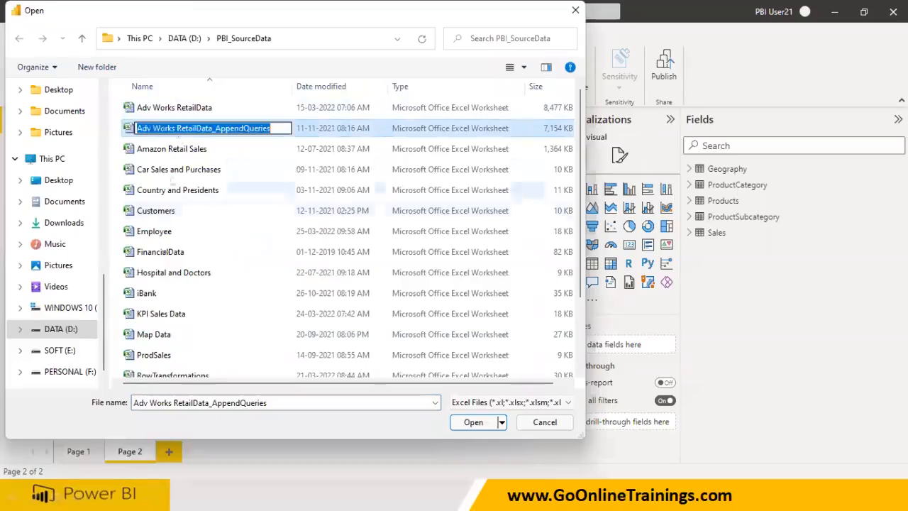
click(160, 336)
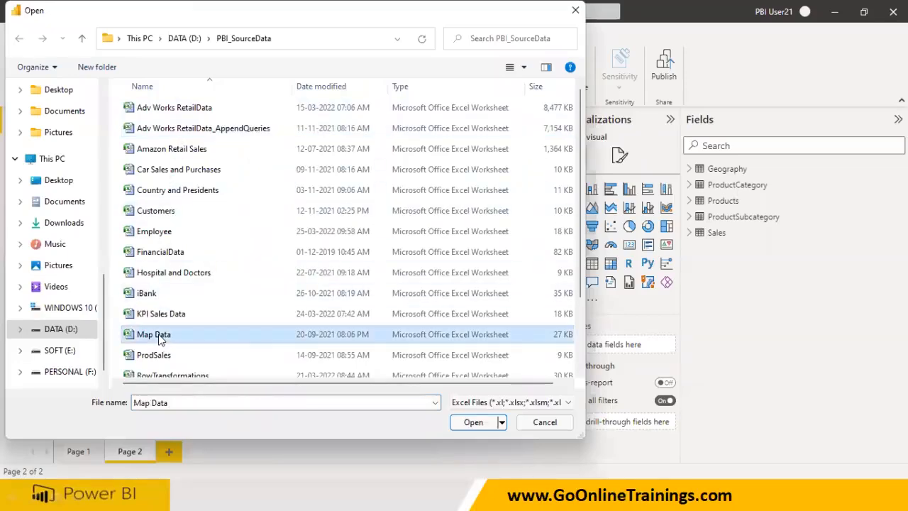
click(468, 424)
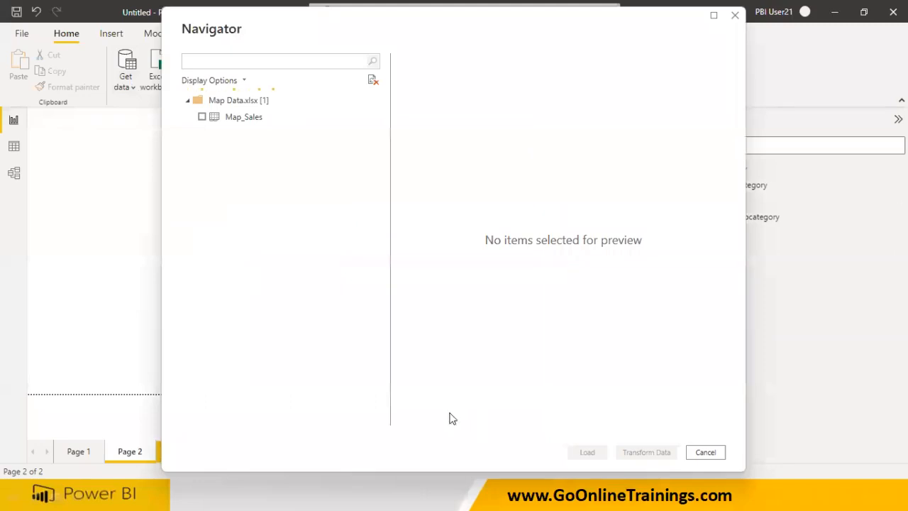
click(202, 117)
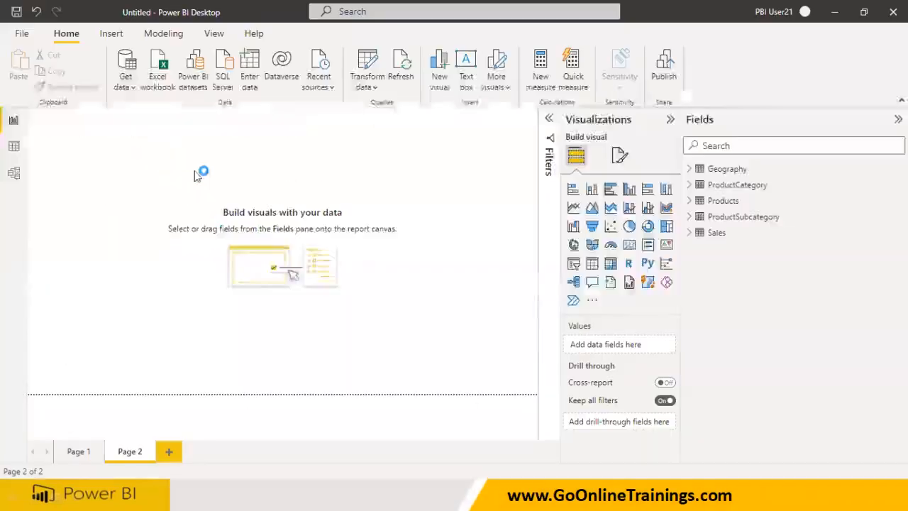
key(super)
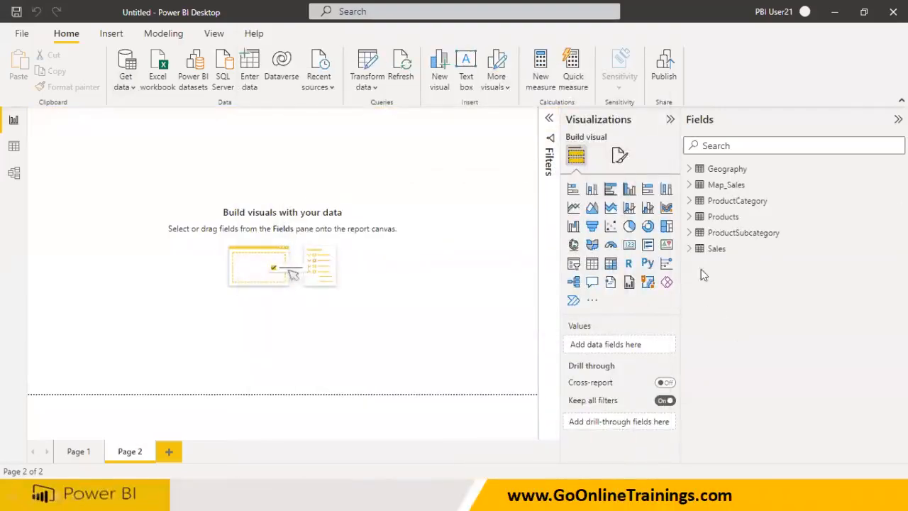
click(718, 185)
click(691, 185)
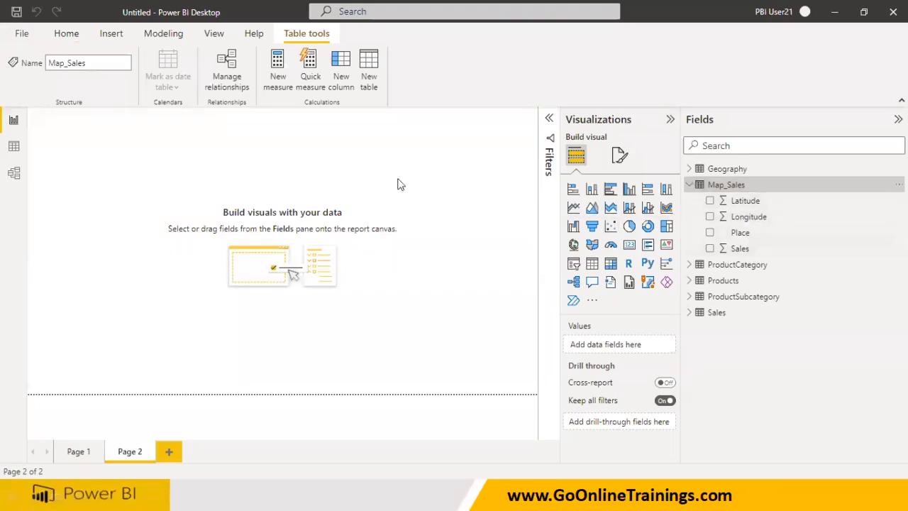
Set the report's page view to Actual size, shrinking the window temporarily and maximizing it again.
double_click(95, 14)
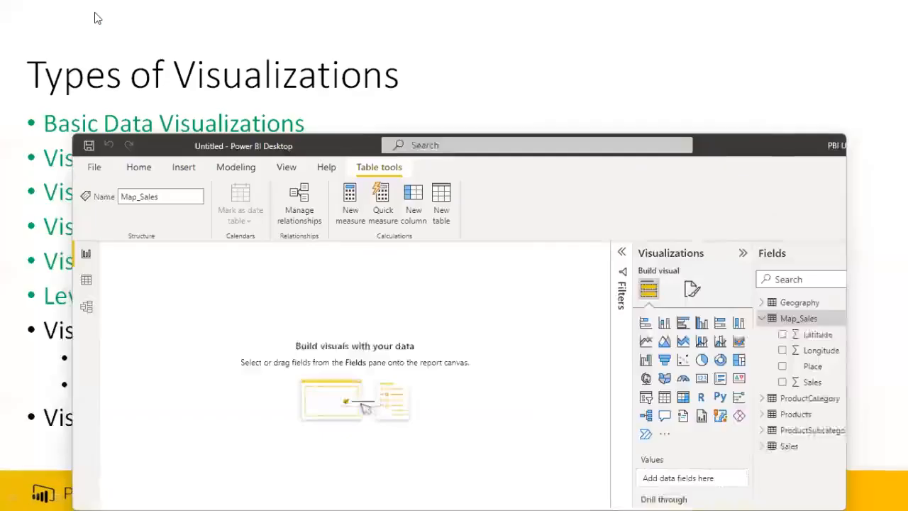
click(139, 166)
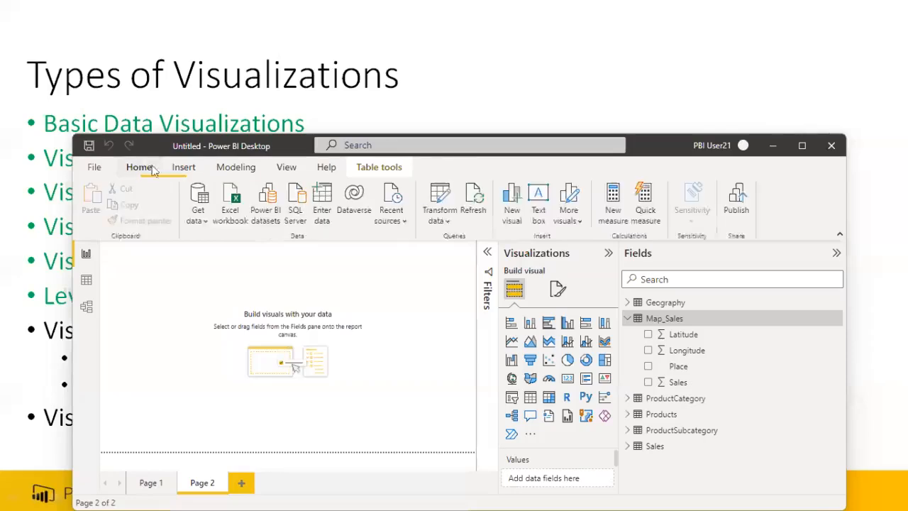
click(447, 221)
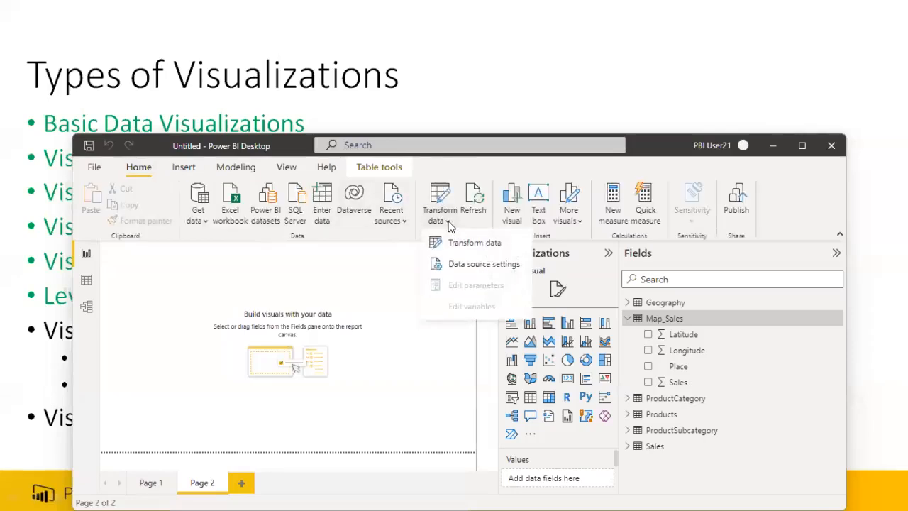
click(300, 170)
click(421, 217)
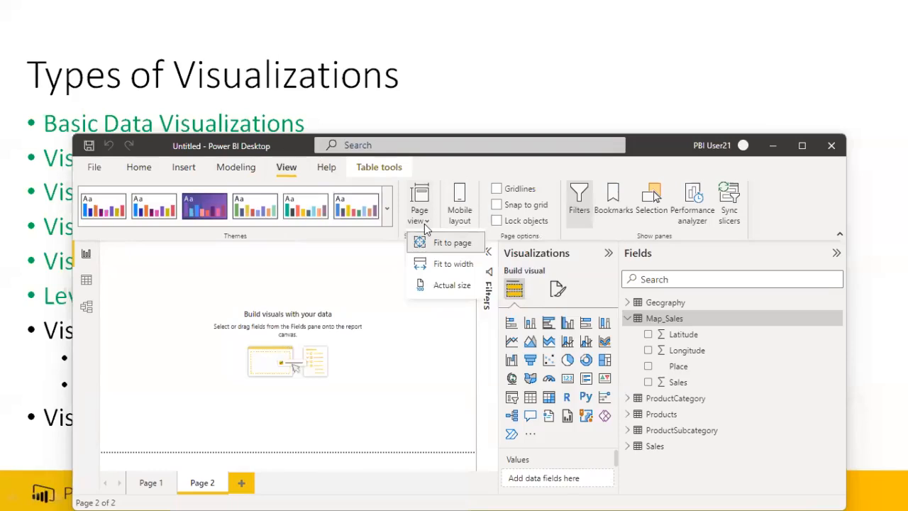
click(444, 285)
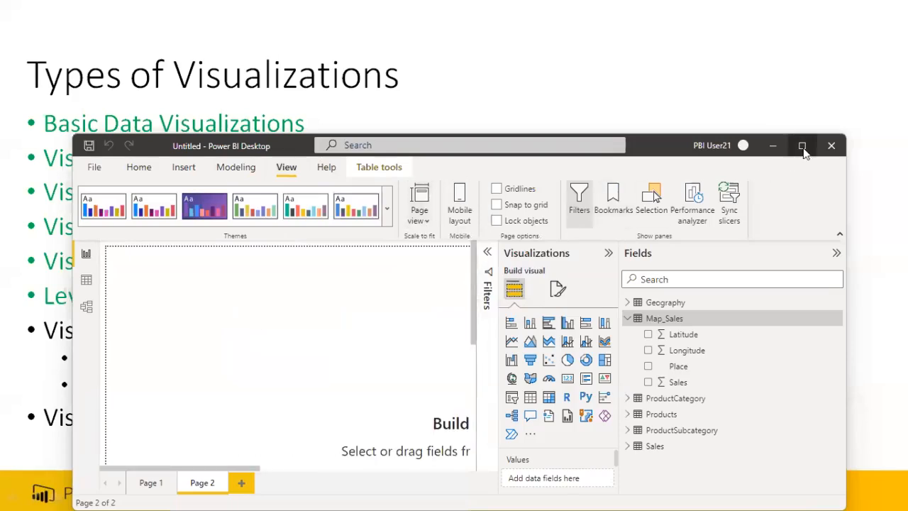
click(803, 146)
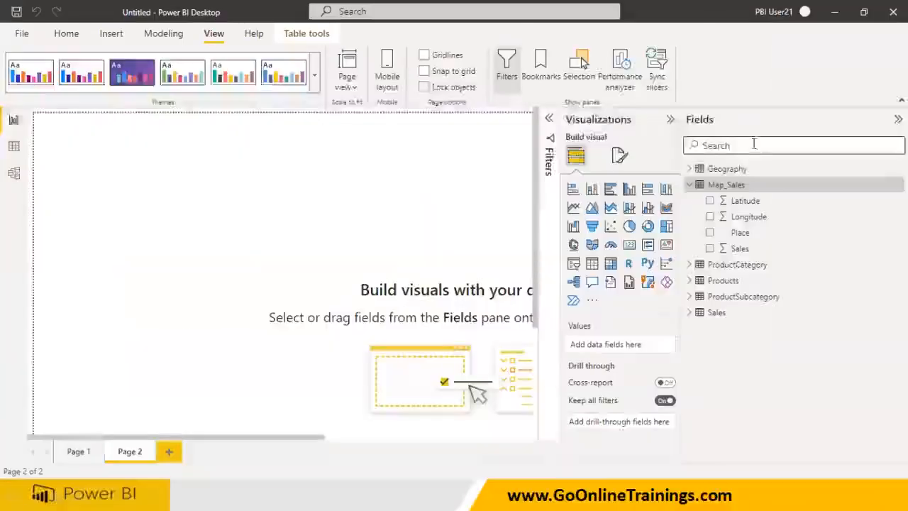
Set the data category of the Place column in Map_Sales to Place.
click(740, 234)
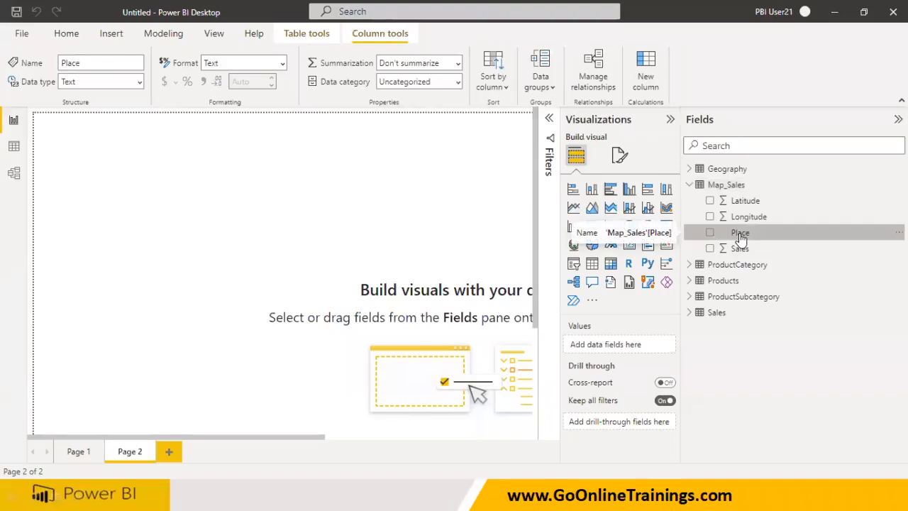
click(458, 83)
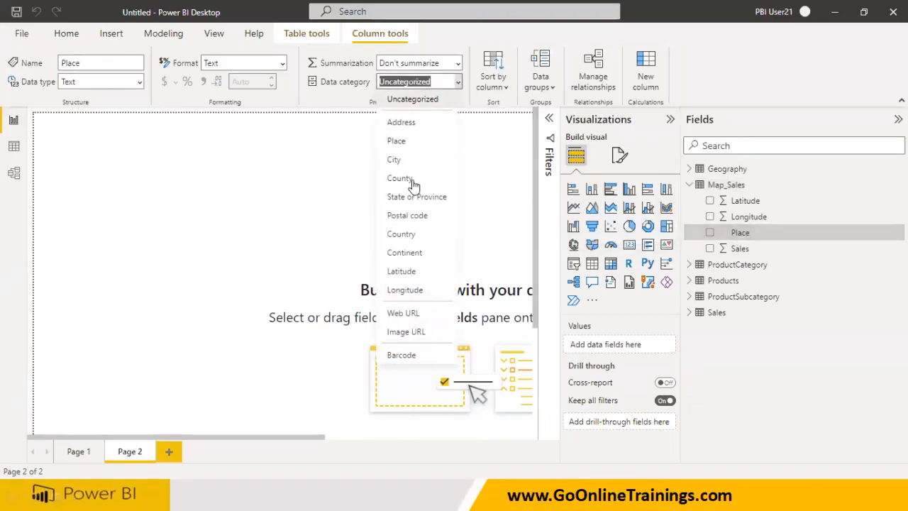
click(399, 142)
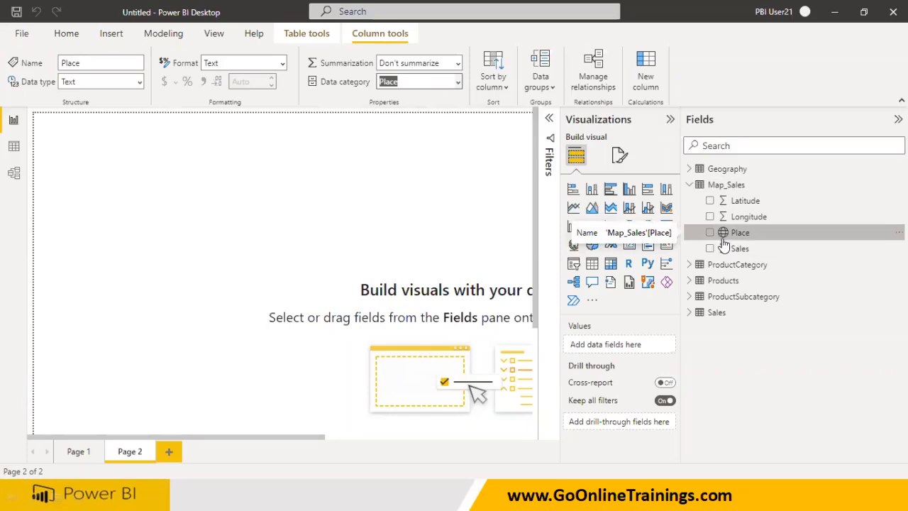
Set the data category of the Latitude column in Map_Sales to Latitude.
click(741, 201)
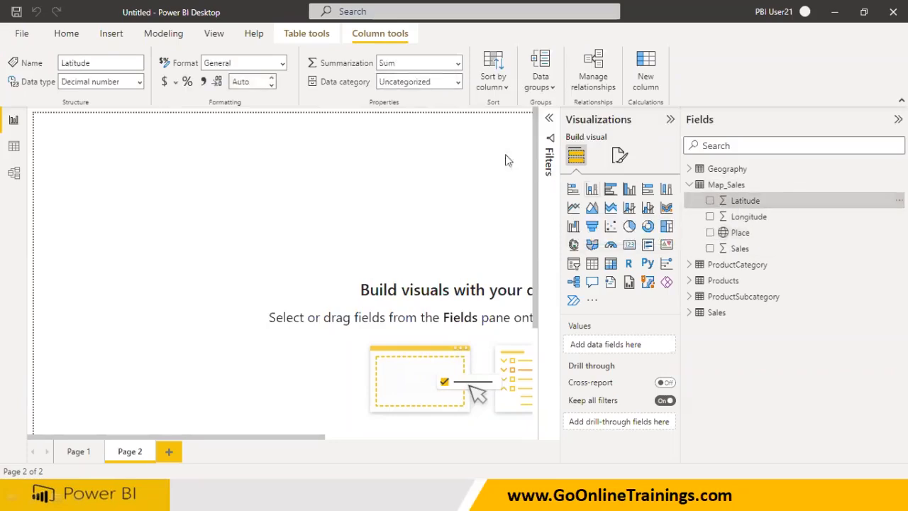
click(458, 82)
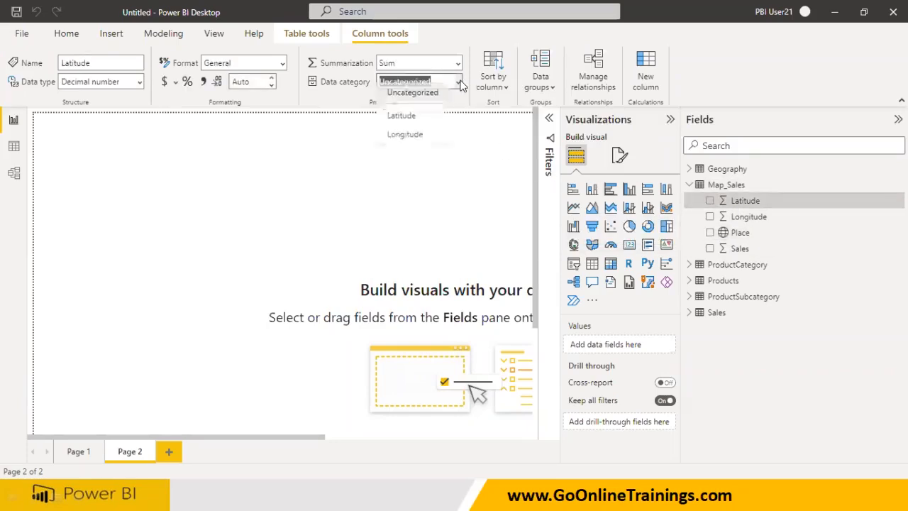
click(416, 126)
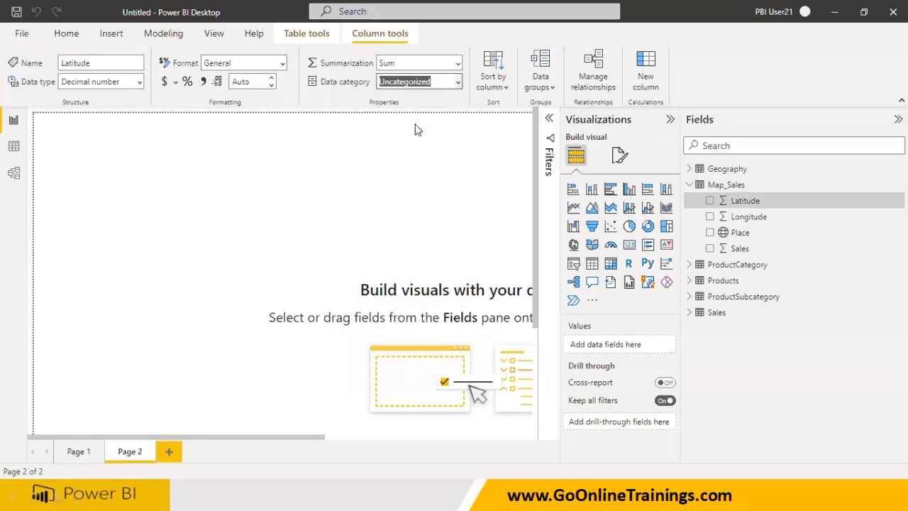
Set the data category of the Longitude column in Map_Sales to Longitude.
click(750, 220)
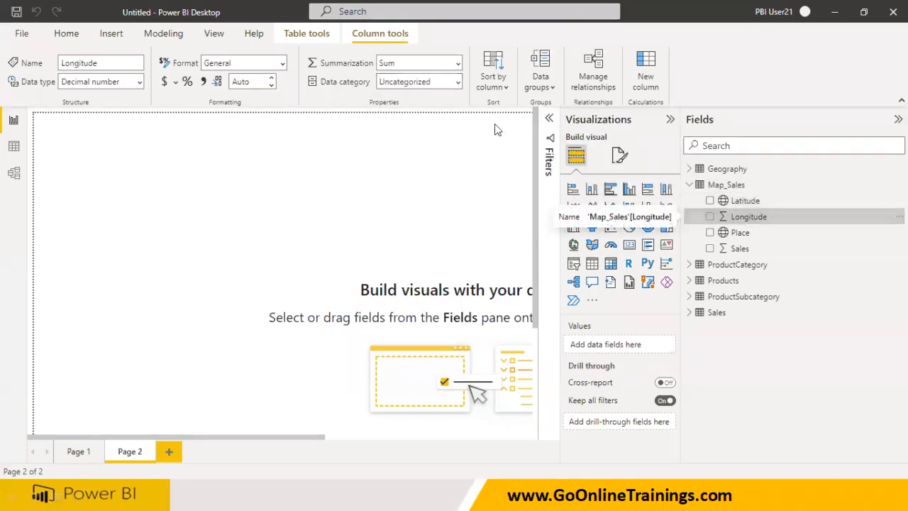
click(457, 82)
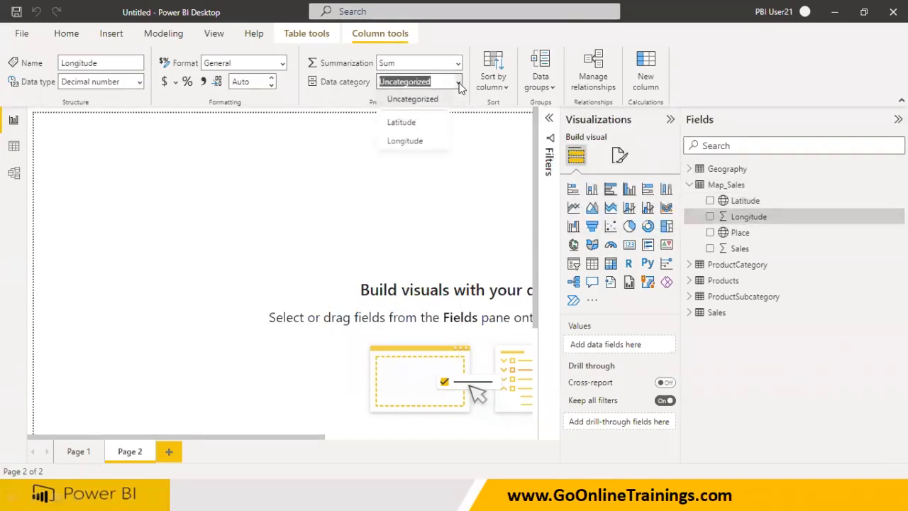
click(425, 142)
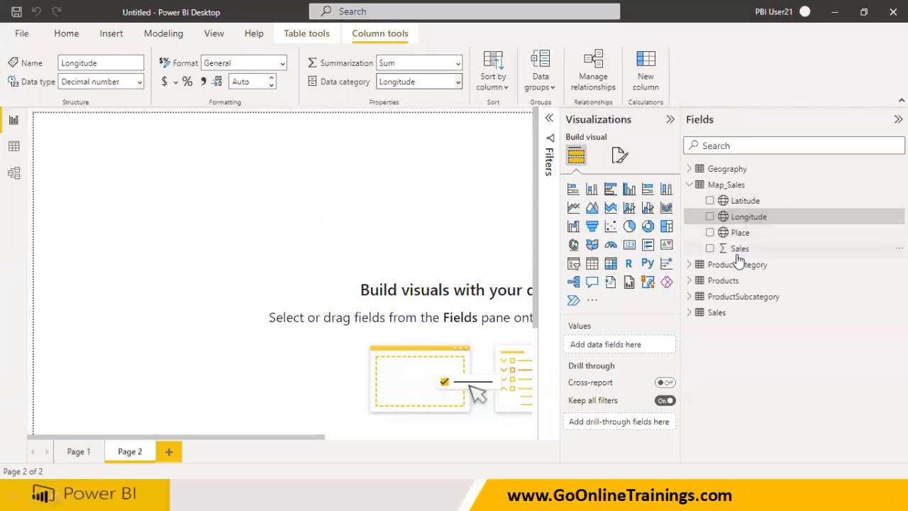
Add an empty Map visual to Page 2.
click(67, 35)
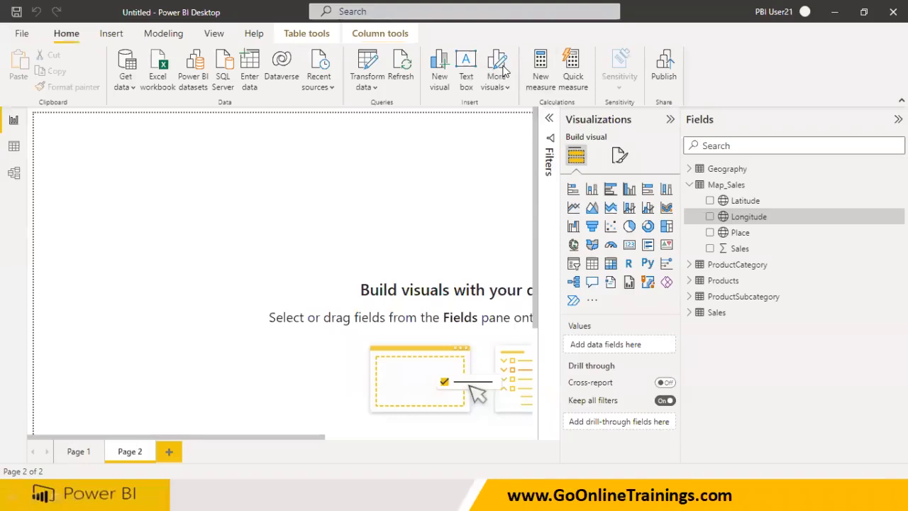
click(575, 247)
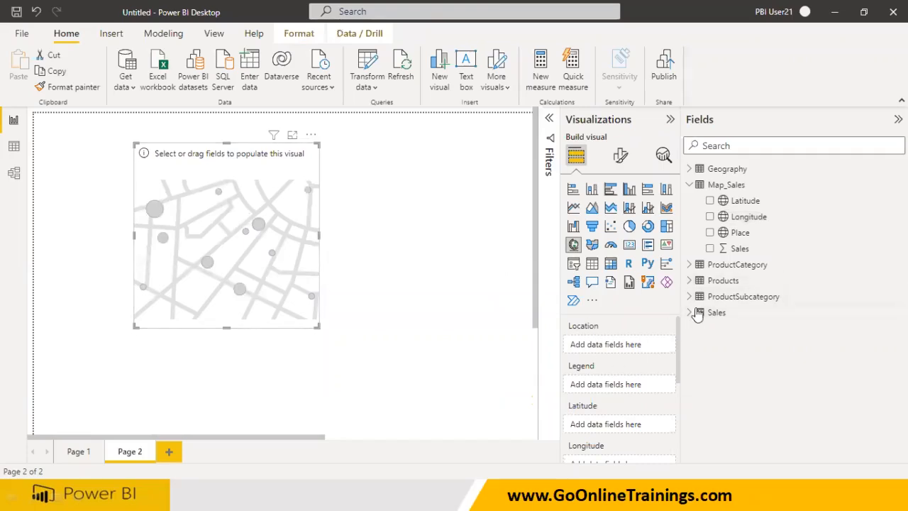
Assign Map_Sales Latitude and Longitude to the map's matching coordinate fields and Sales to its bubble size.
scroll(678, 389, down, 1)
scroll(677, 389, down, 1)
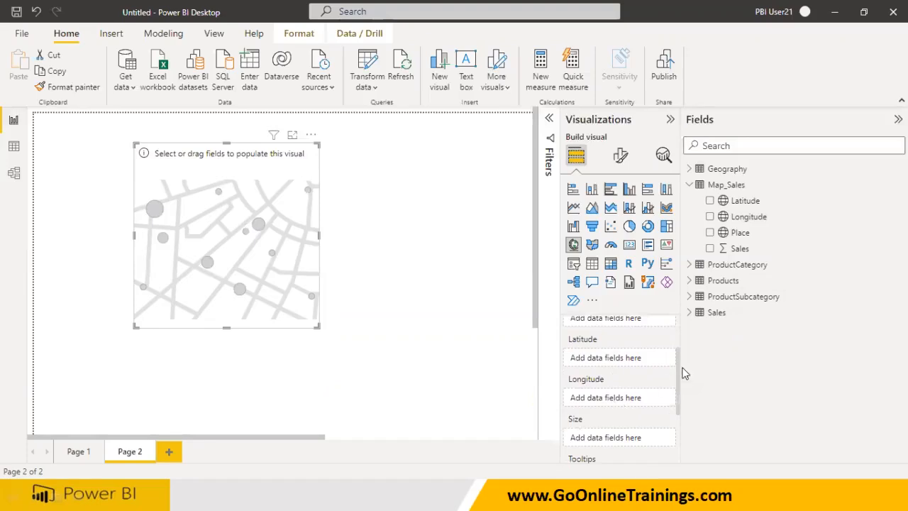
drag(741, 201, 600, 361)
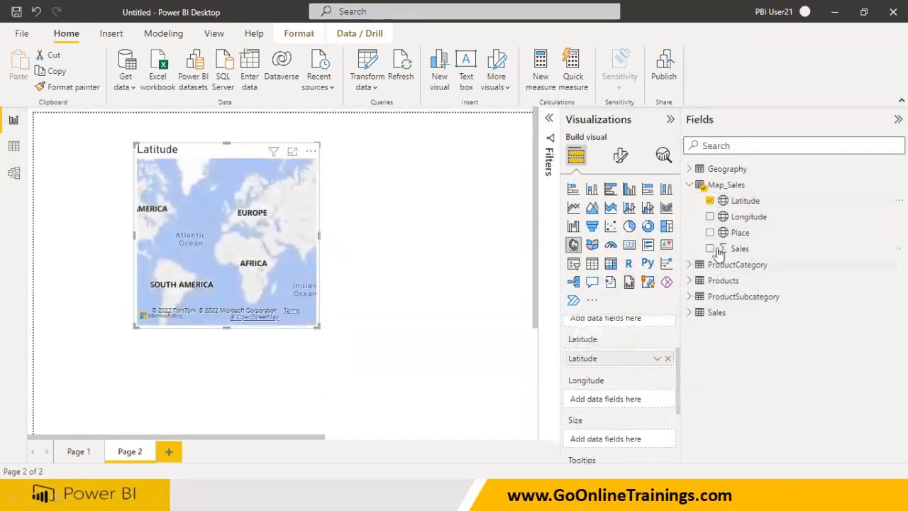
drag(745, 218, 624, 400)
drag(734, 253, 622, 440)
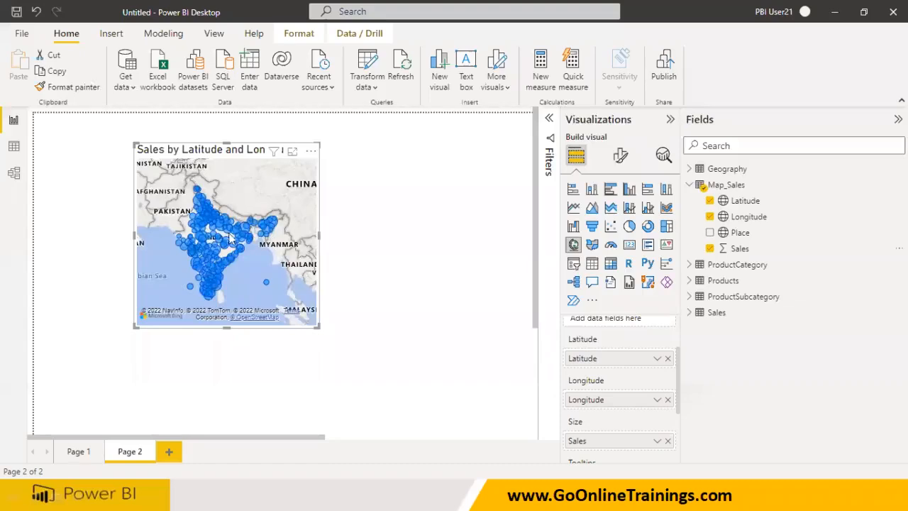
Enlarge the sales map visual on Page 2.
drag(320, 326, 481, 407)
drag(298, 251, 428, 373)
Examine the sales bubbles over different regions of India at several zoom levels.
scroll(339, 314, up, 3)
scroll(339, 314, up, 1)
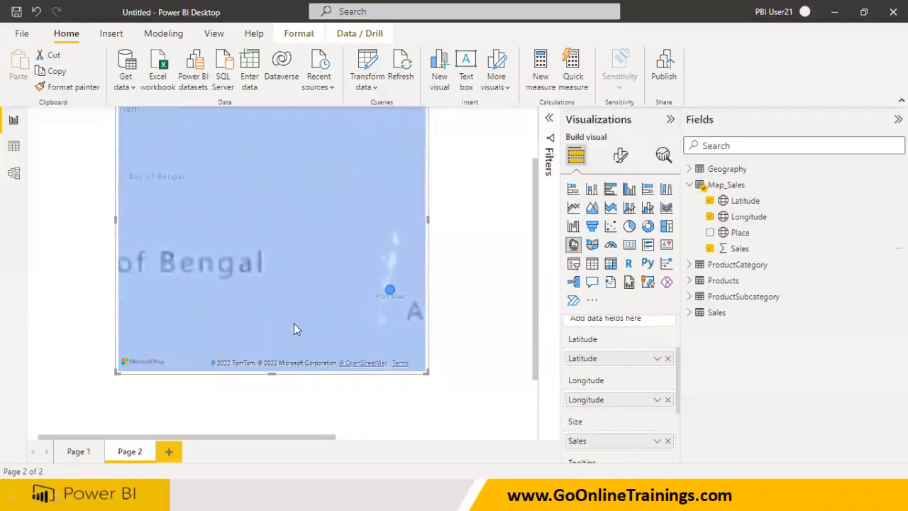
drag(152, 183, 410, 308)
scroll(356, 264, up, 1)
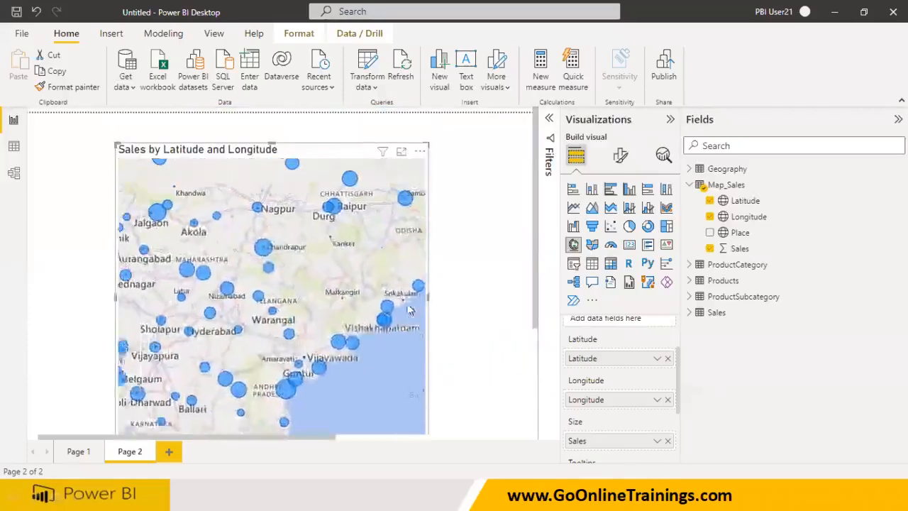
drag(341, 237, 356, 277)
scroll(366, 305, down, 2)
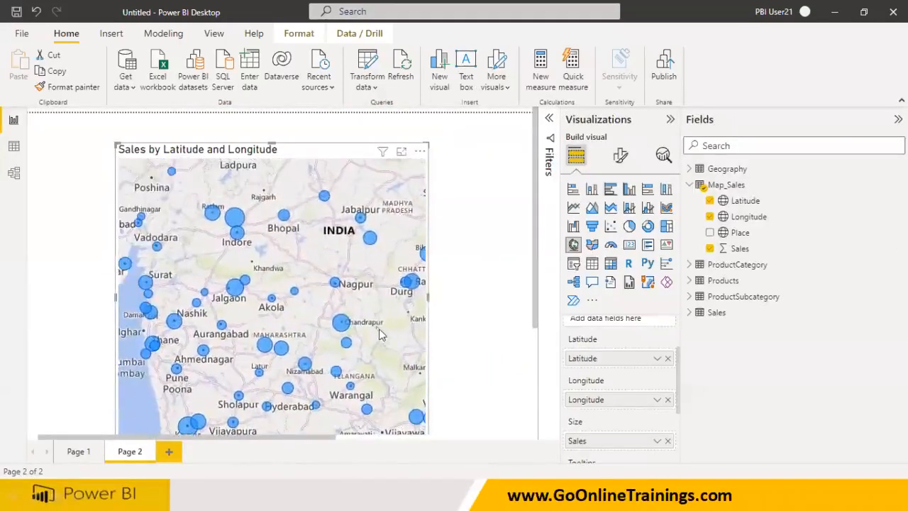
scroll(374, 316, down, 2)
drag(374, 314, 296, 409)
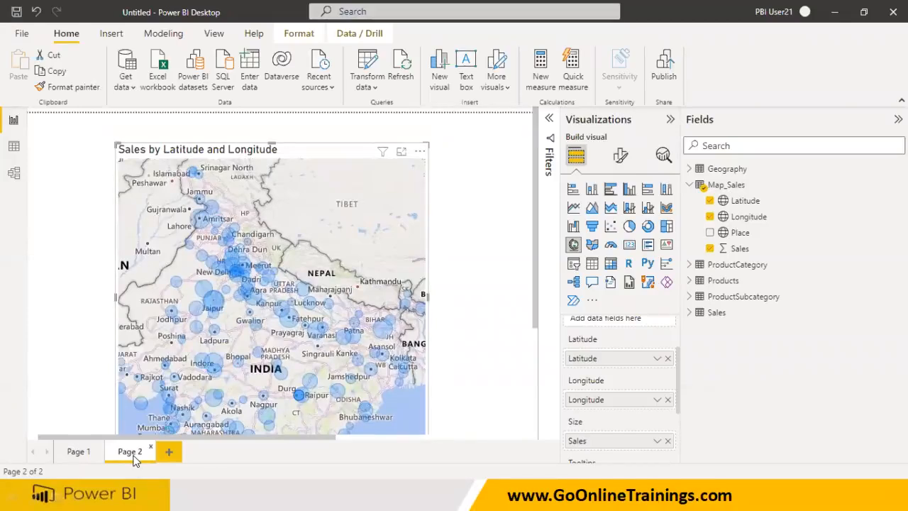
Add a third report page and switch between it and Page 2 to check whether the map keeps its zoomed view.
click(167, 454)
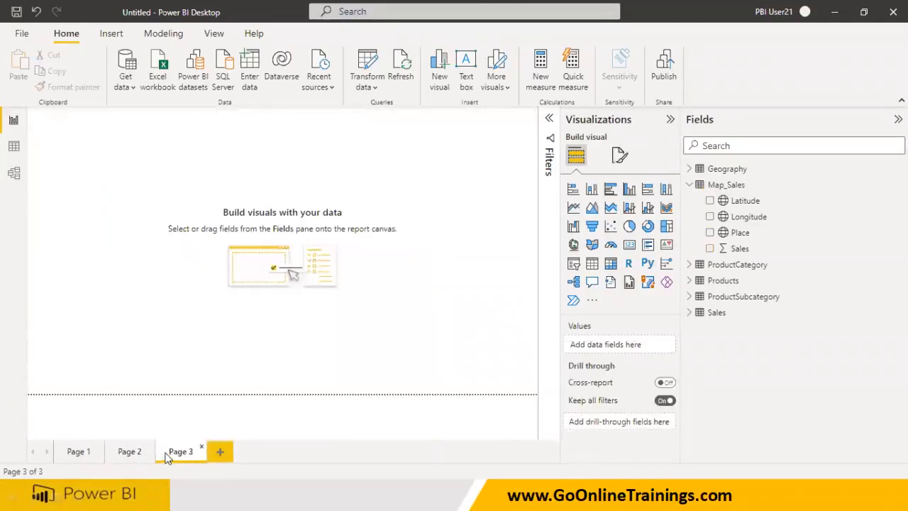
click(129, 451)
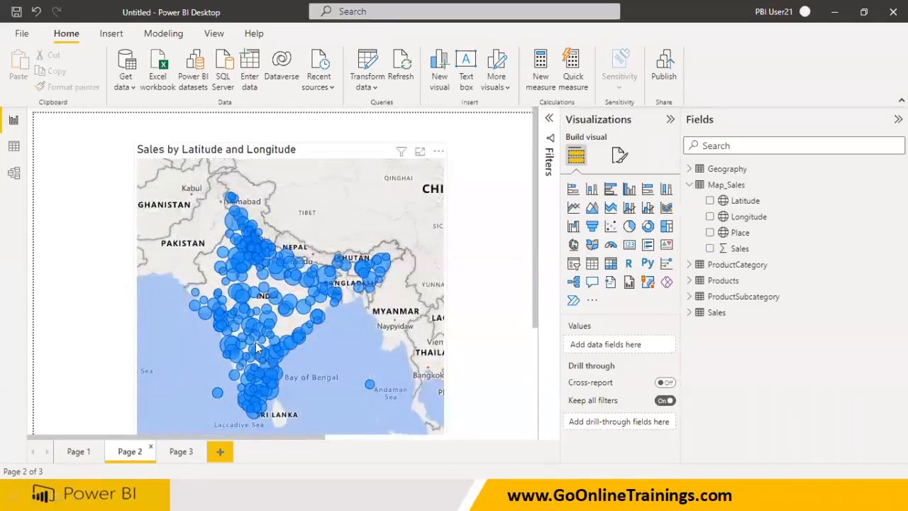
scroll(258, 346, up, 2)
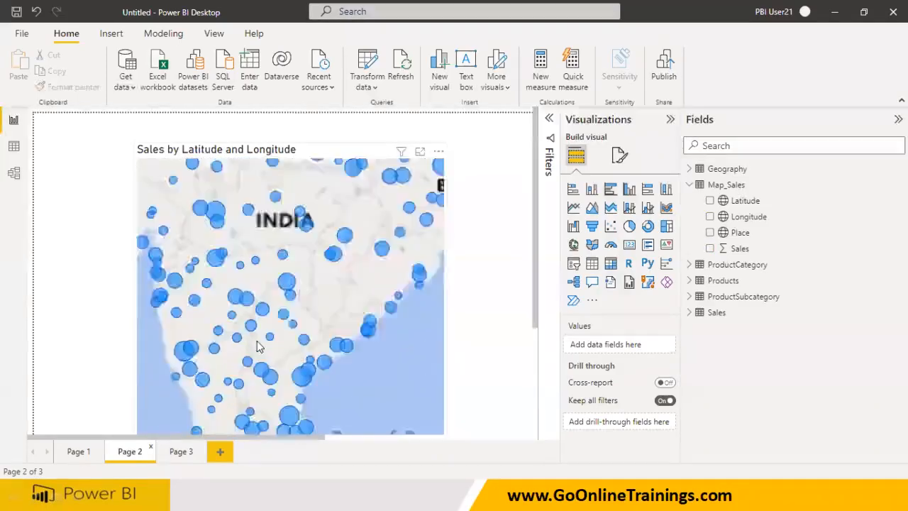
click(183, 452)
click(137, 454)
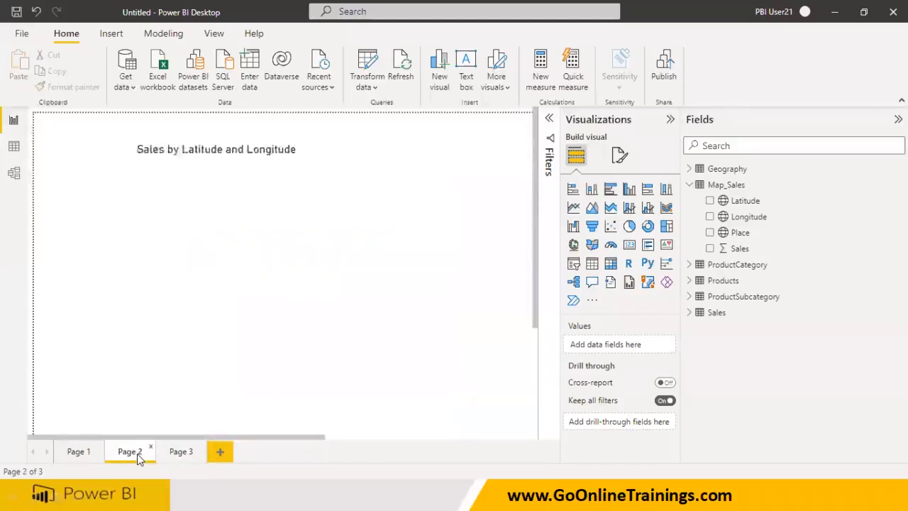
click(181, 451)
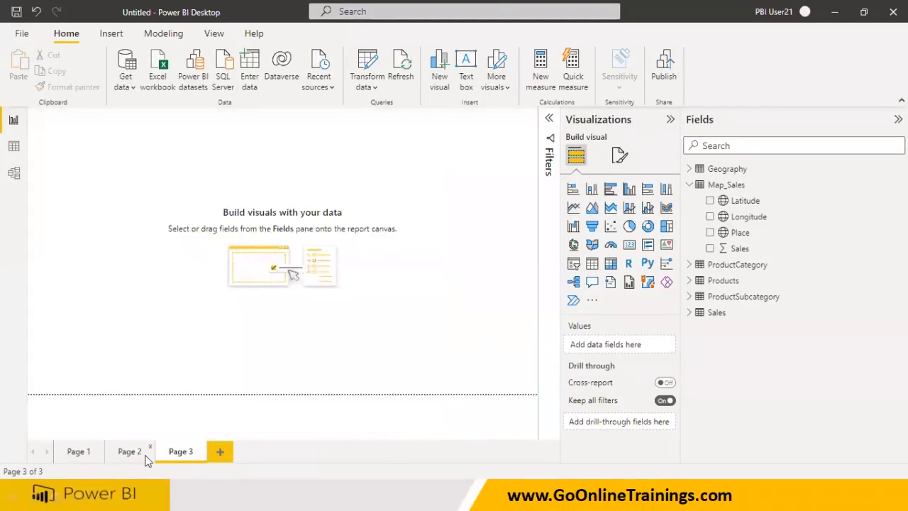
click(145, 457)
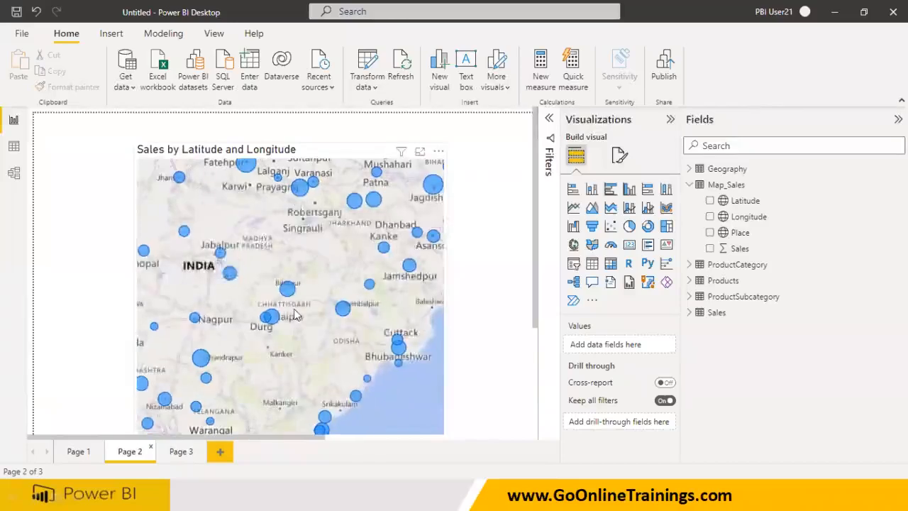
Turn off Auto zoom in the controls of the map's settings.
drag(318, 360, 351, 213)
drag(322, 334, 349, 276)
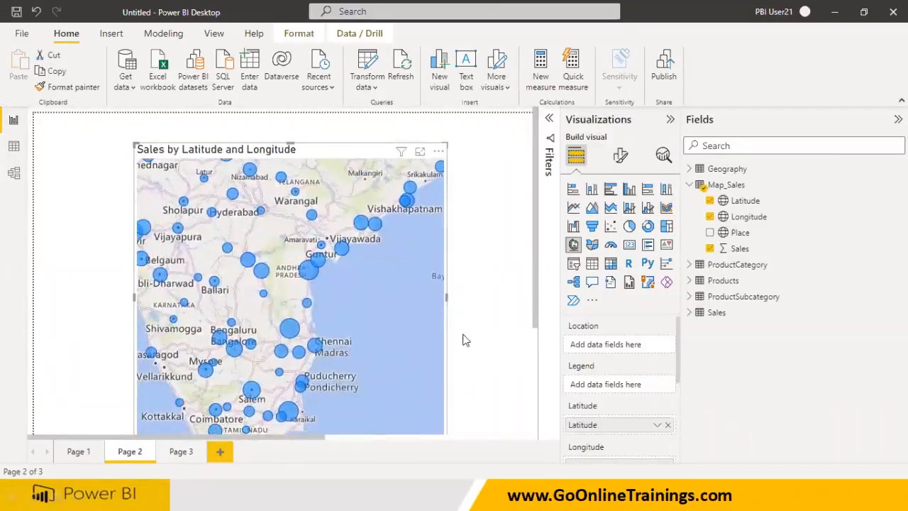
click(621, 158)
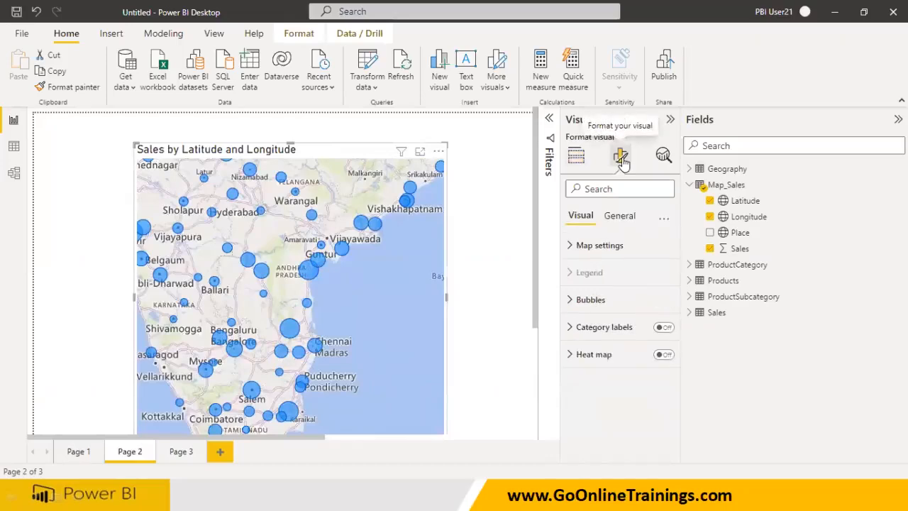
click(571, 246)
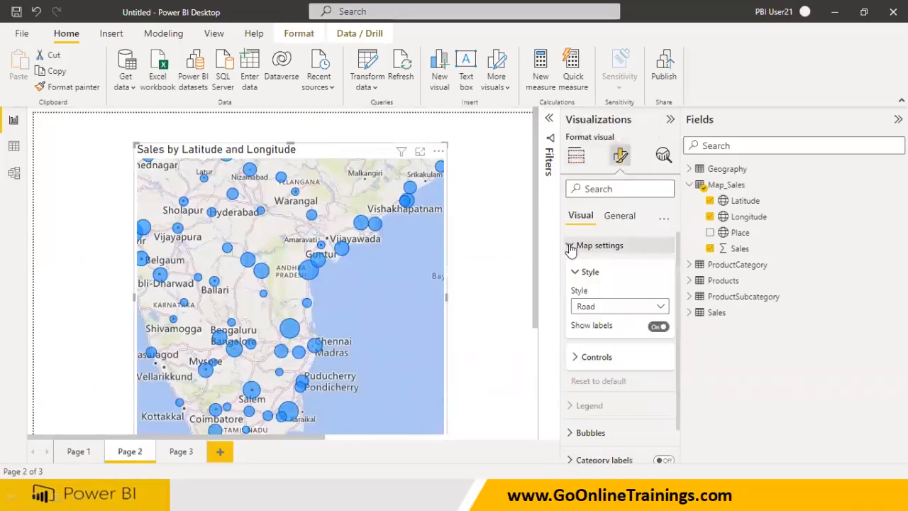
click(576, 358)
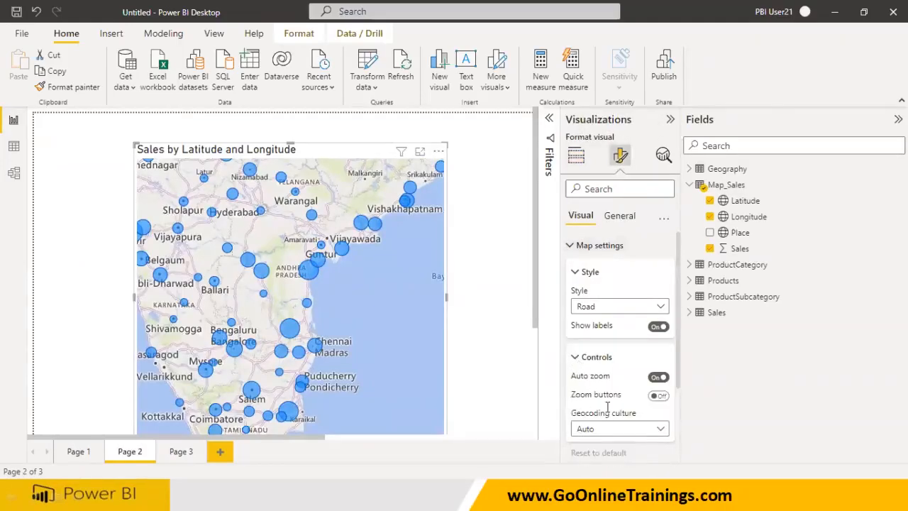
click(656, 377)
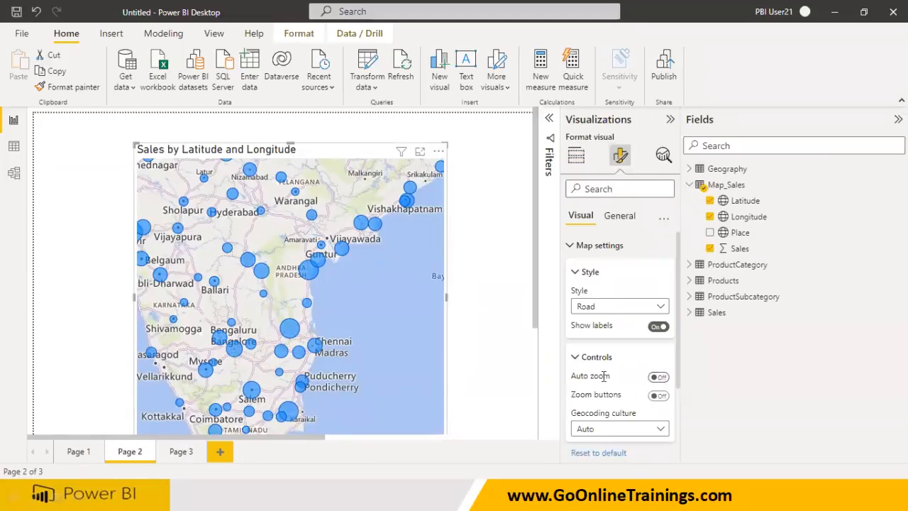
click(476, 344)
Switch to Page 3 and back to check the map's view, and inspect the tooltips of individual sales bubbles.
click(182, 455)
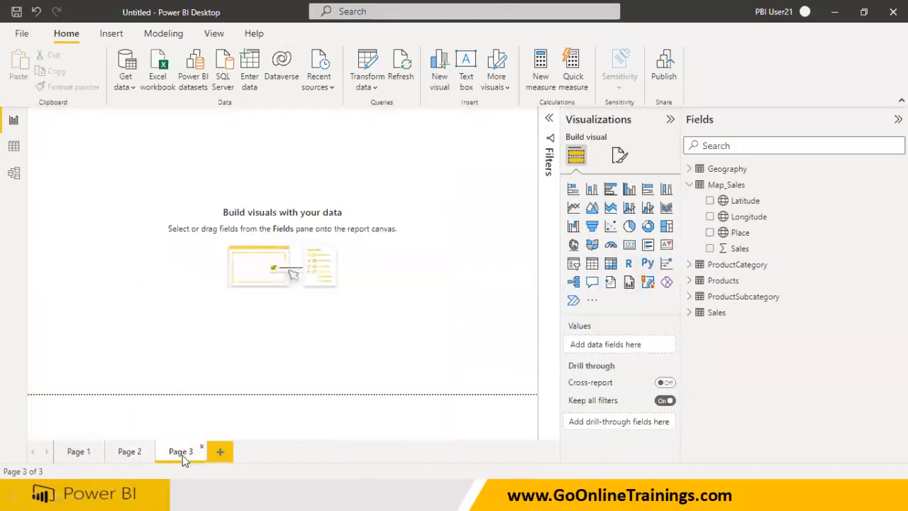
click(141, 455)
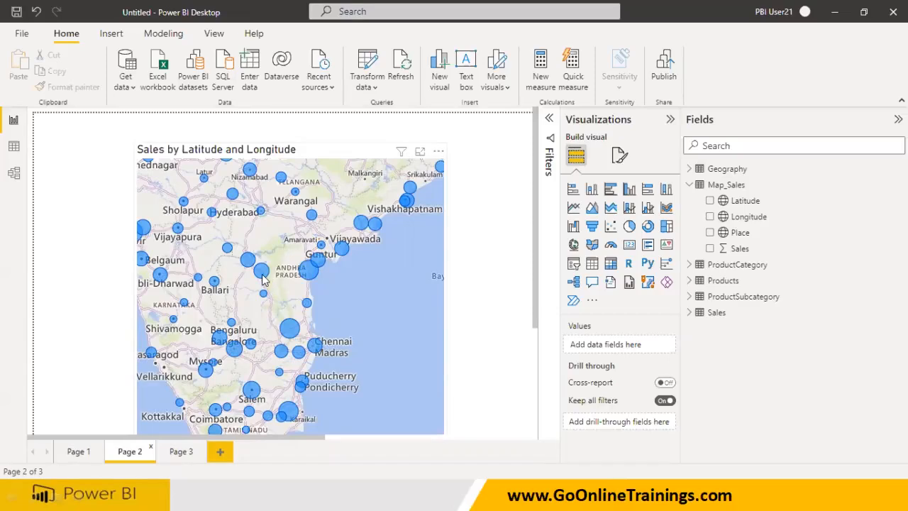
mouse_move(263, 279)
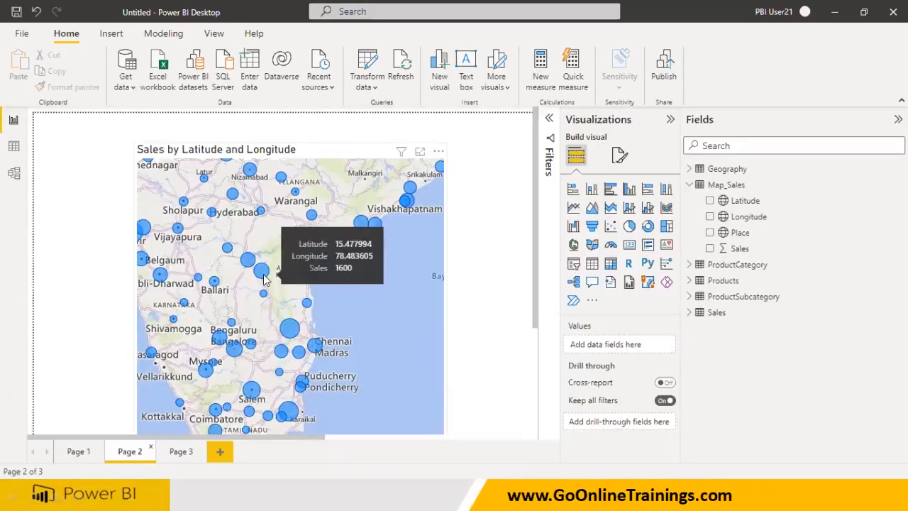
mouse_move(215, 286)
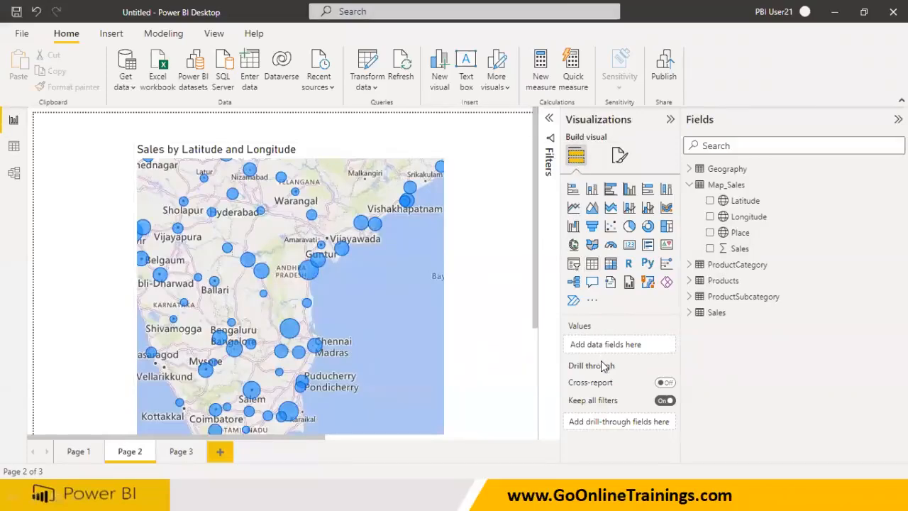
Add the Place column from Map_Sales as the map's Location, alongside the latitude and longitude fields.
click(341, 314)
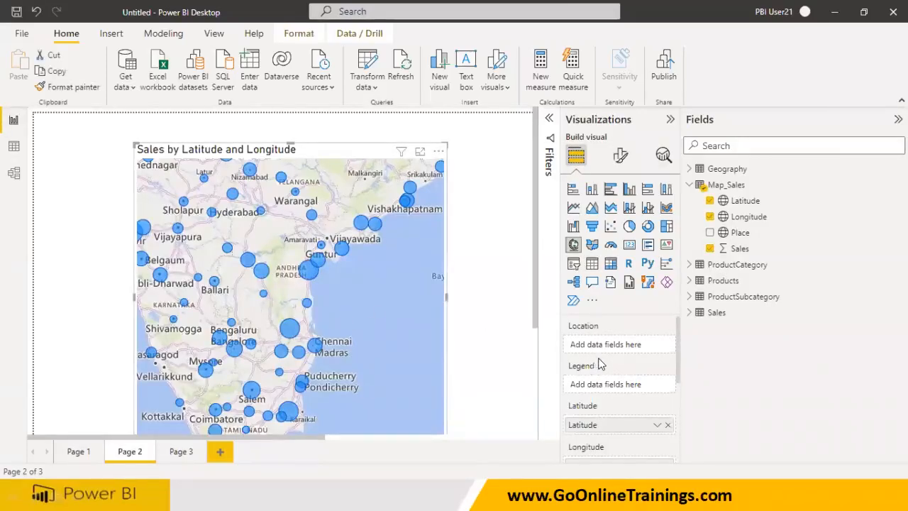
scroll(605, 420, down, 1)
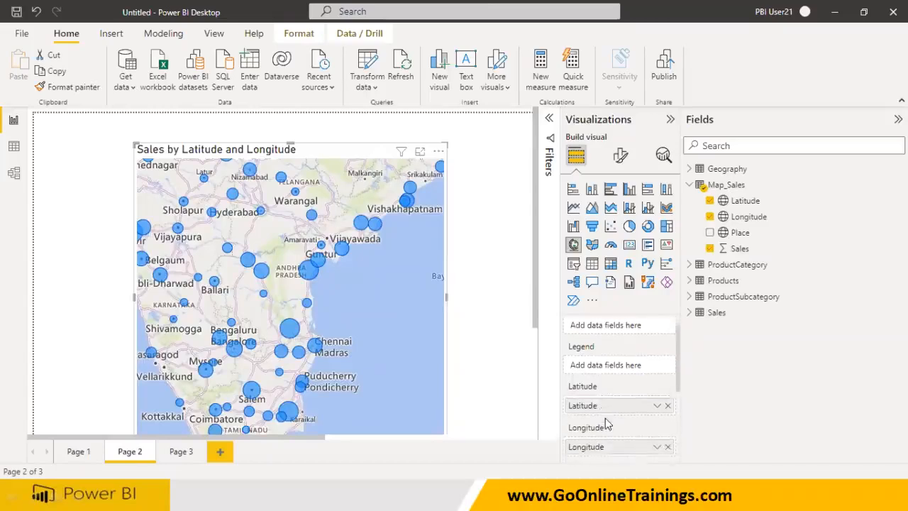
scroll(607, 432, down, 3)
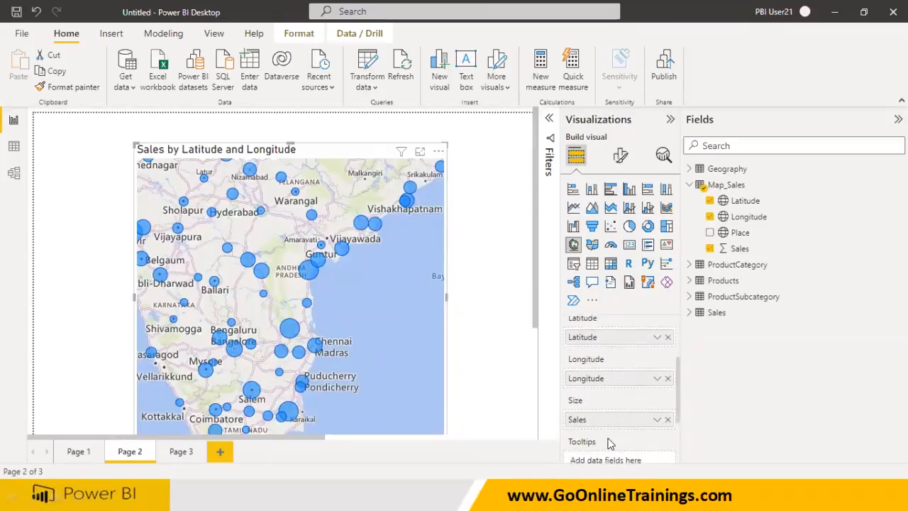
scroll(616, 460, down, 2)
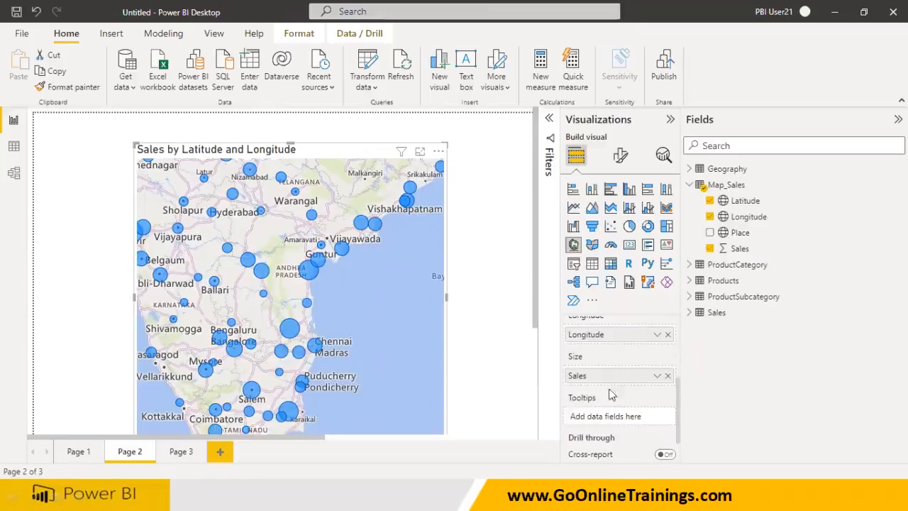
scroll(608, 414, up, 4)
scroll(612, 411, up, 1)
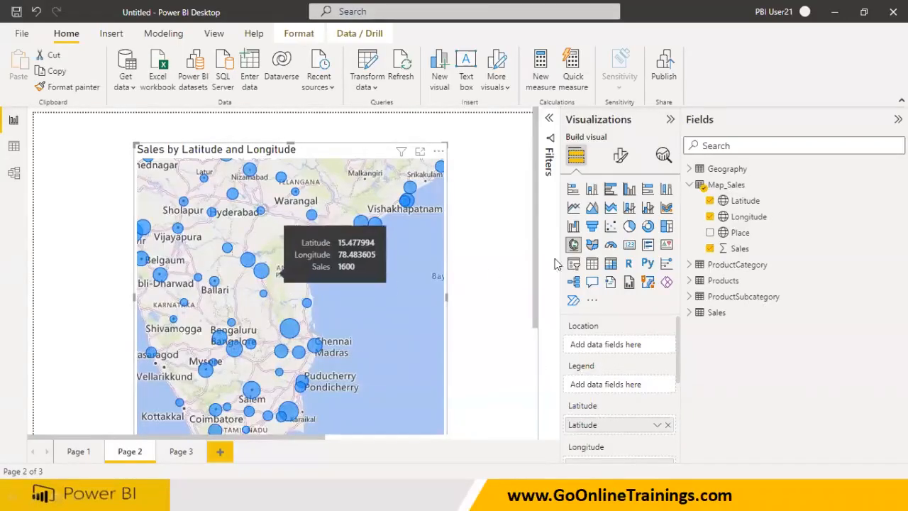
drag(738, 240, 617, 351)
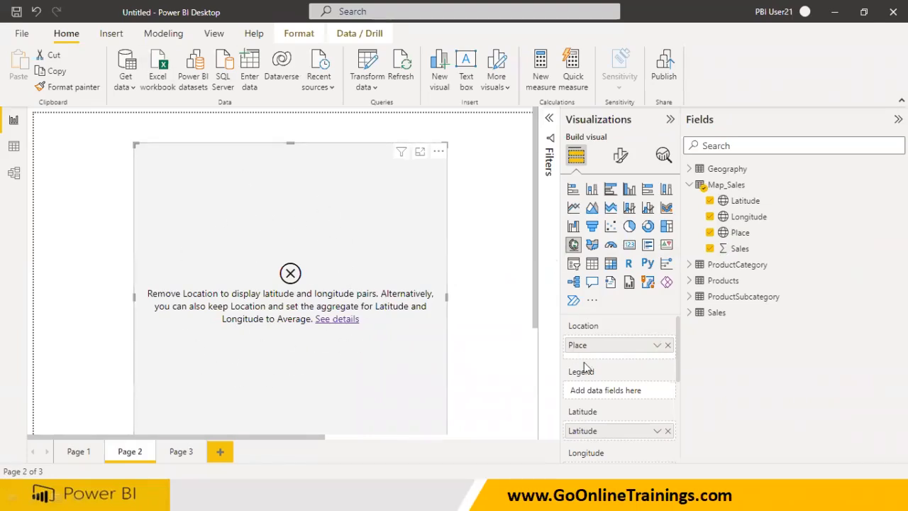
Open Notepad and write the sample place record "ABC 12 10 100Bn".
key(super)
text(note)
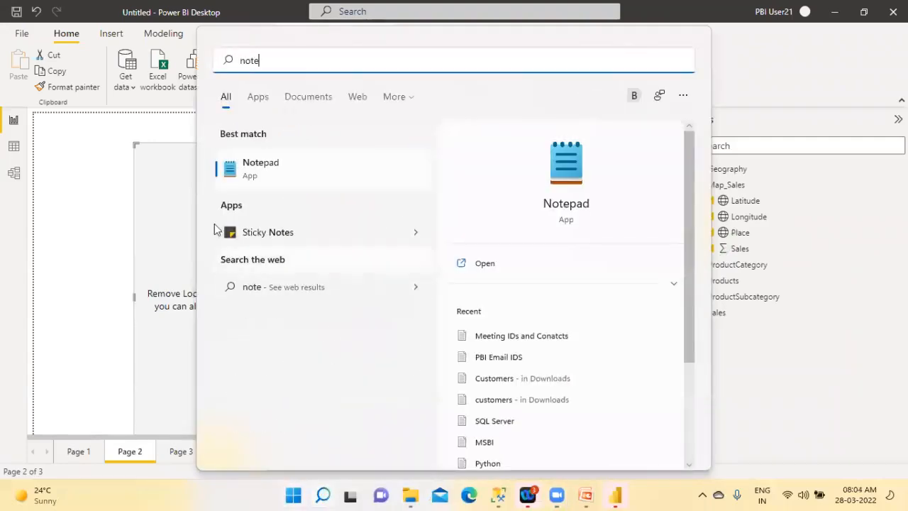
click(259, 166)
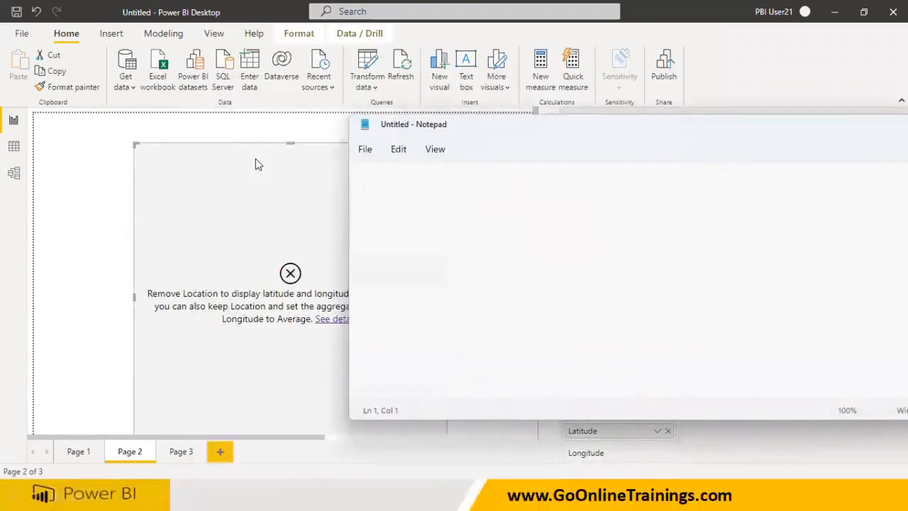
text(ABC )
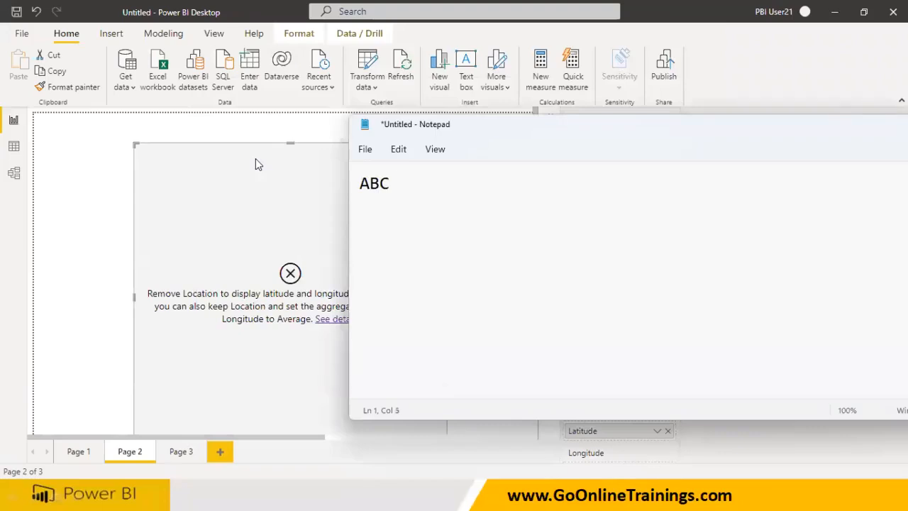
text(12 10 100Bn)
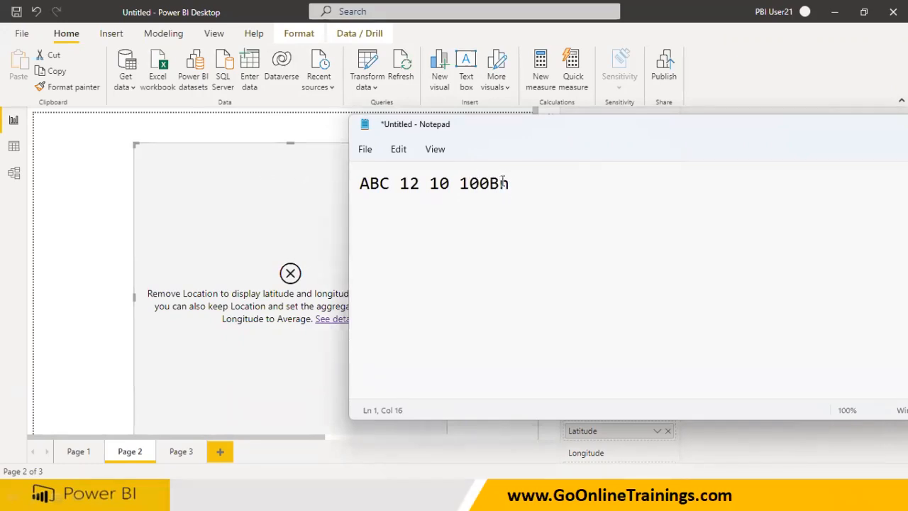
Duplicate the sample record "ABC 12 10 100Bn" onto a second line.
key(ctrl+a)
key(ctrl+c)
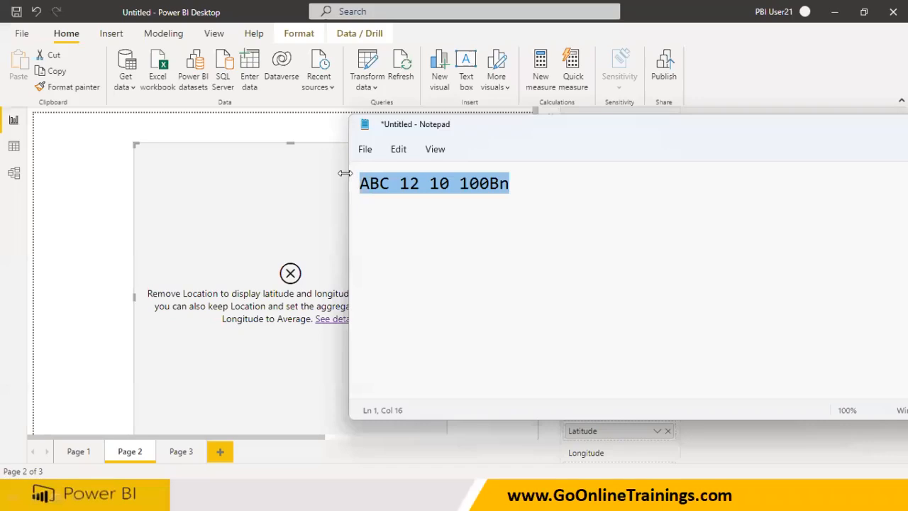
click(516, 190)
key(Return)
key(ctrl+v)
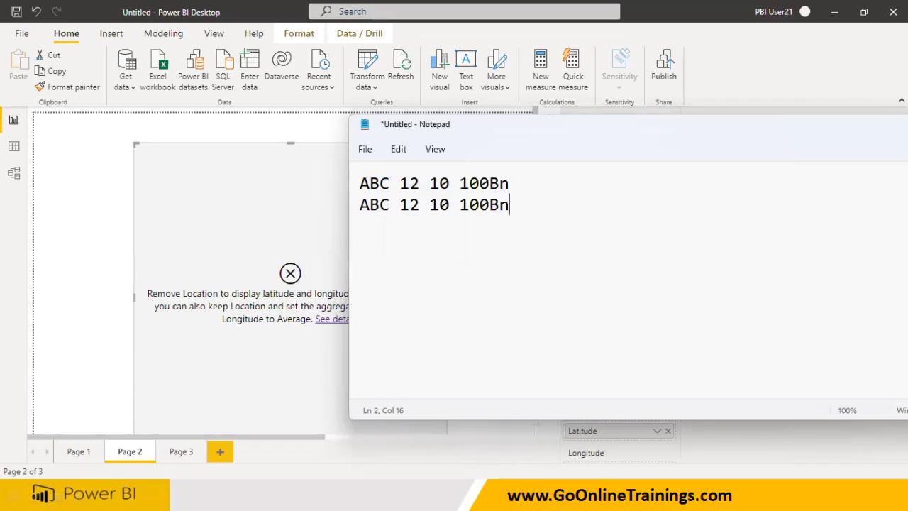
Highlight the place name ABC in the first record and in the second to compare them.
double_click(388, 183)
click(408, 242)
double_click(389, 182)
double_click(384, 205)
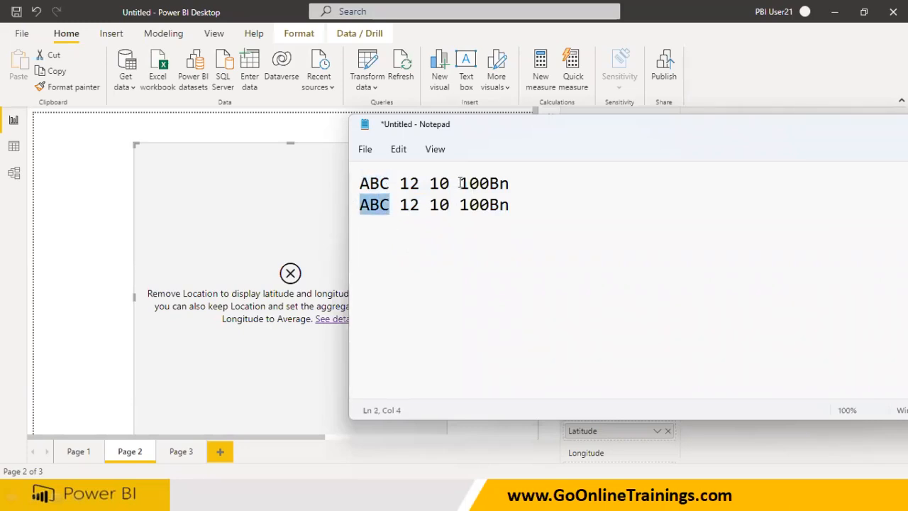
Highlight the sales value 100Bn and the place name ABC in both sample records to compare them.
drag(460, 183, 501, 183)
drag(461, 205, 519, 206)
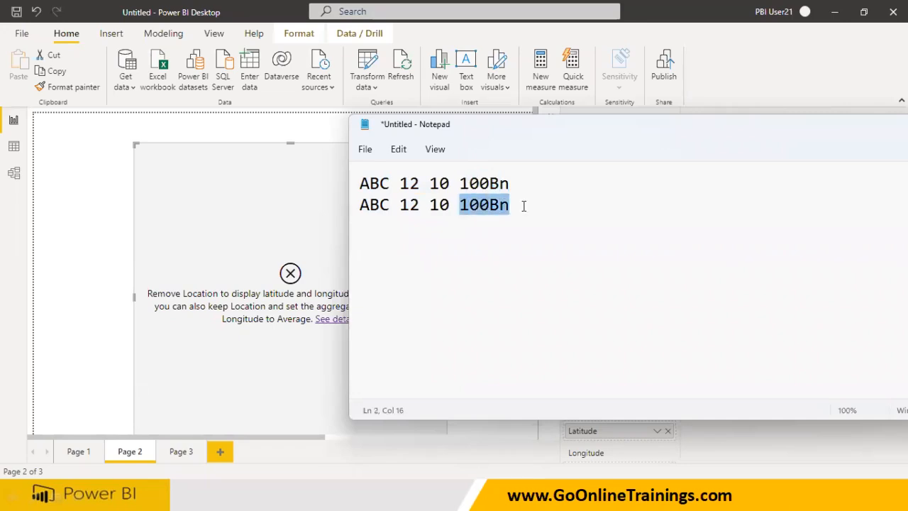
drag(390, 186, 328, 189)
drag(460, 183, 509, 184)
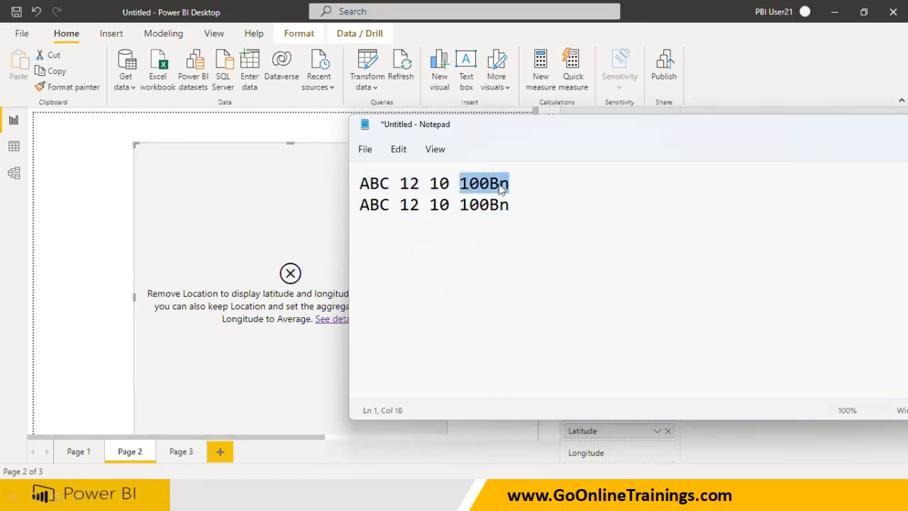
drag(460, 205, 530, 204)
drag(389, 186, 346, 186)
drag(388, 206, 346, 207)
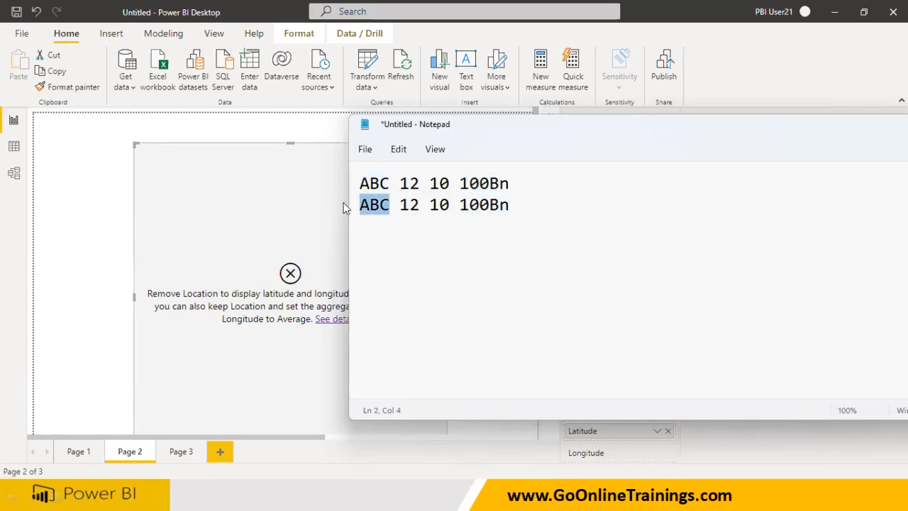
Highlight the coordinate values 12 and 10 in the two sample records to compare them.
click(402, 183)
double_click(407, 183)
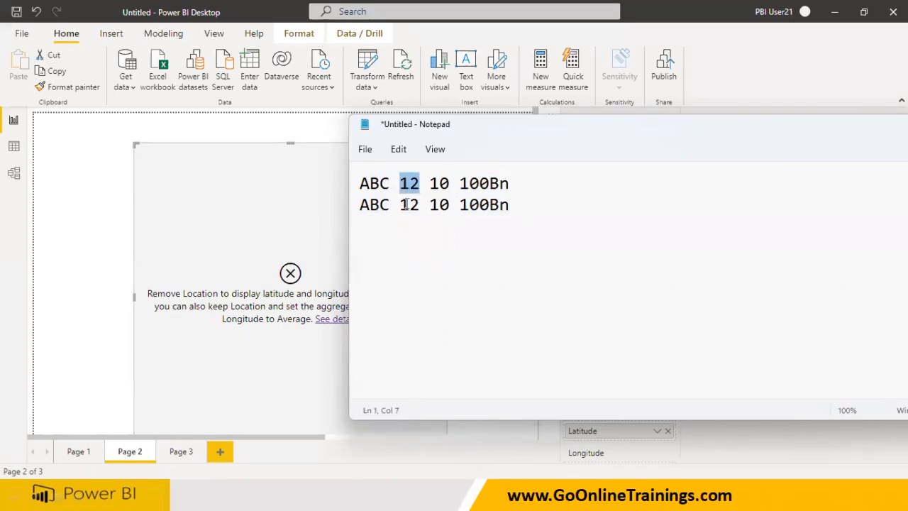
click(409, 204)
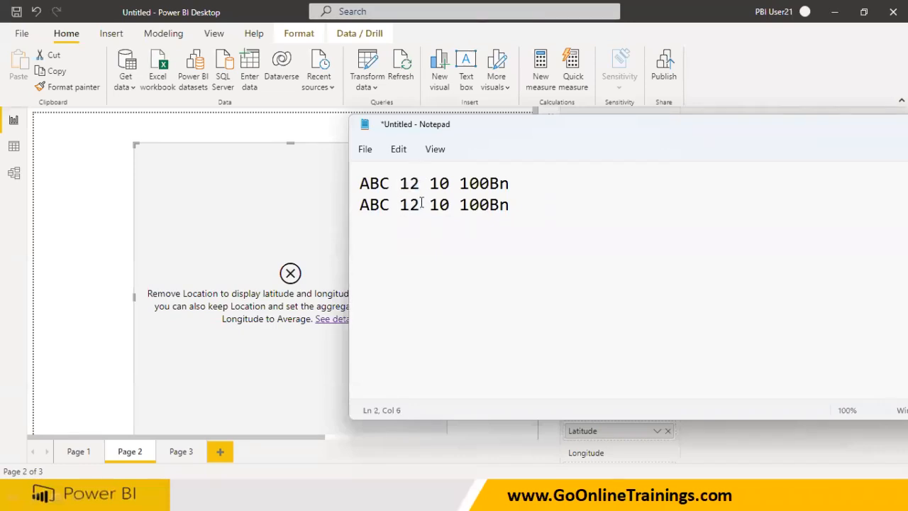
drag(429, 183, 451, 205)
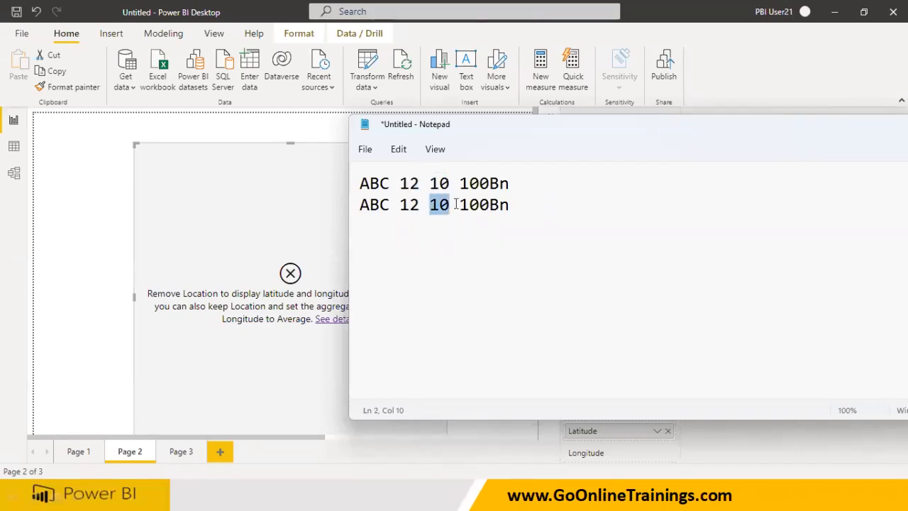
click(437, 256)
Highlight the place name, coordinates and sales value across both ABC records to examine the repeated place.
double_click(383, 184)
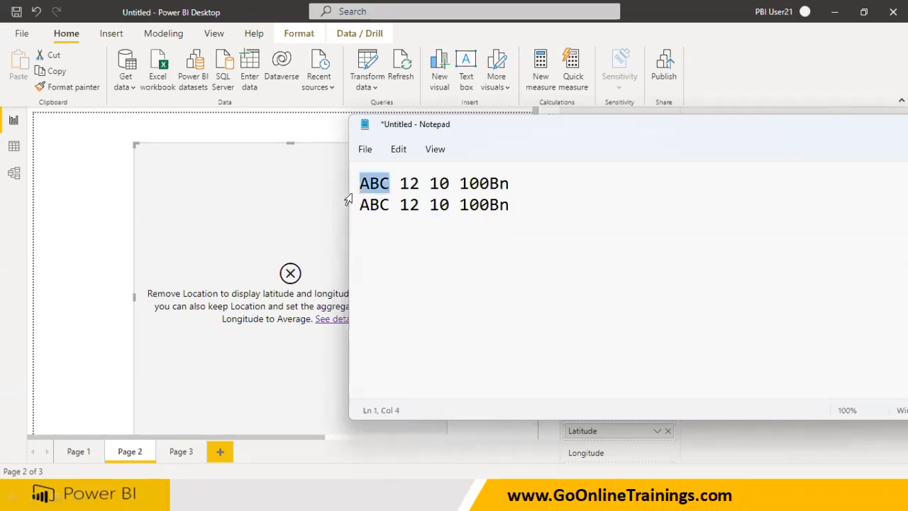
double_click(386, 205)
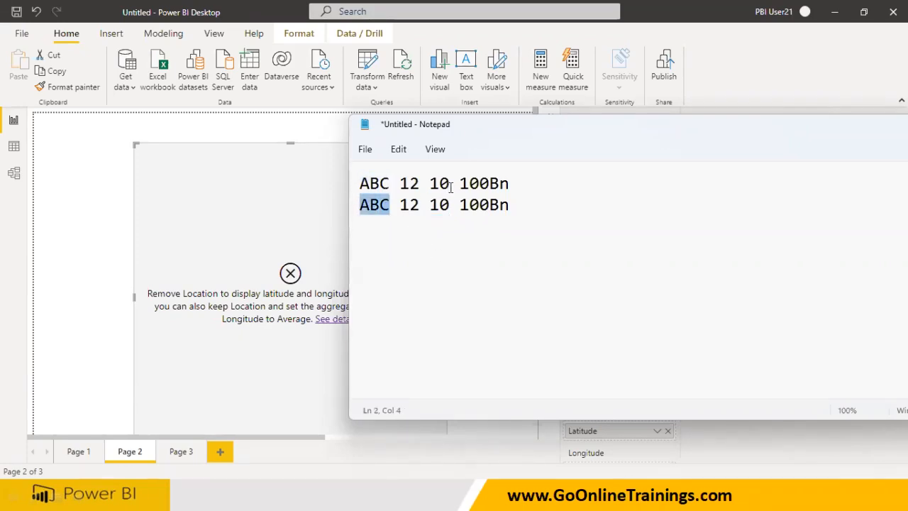
drag(449, 183, 405, 183)
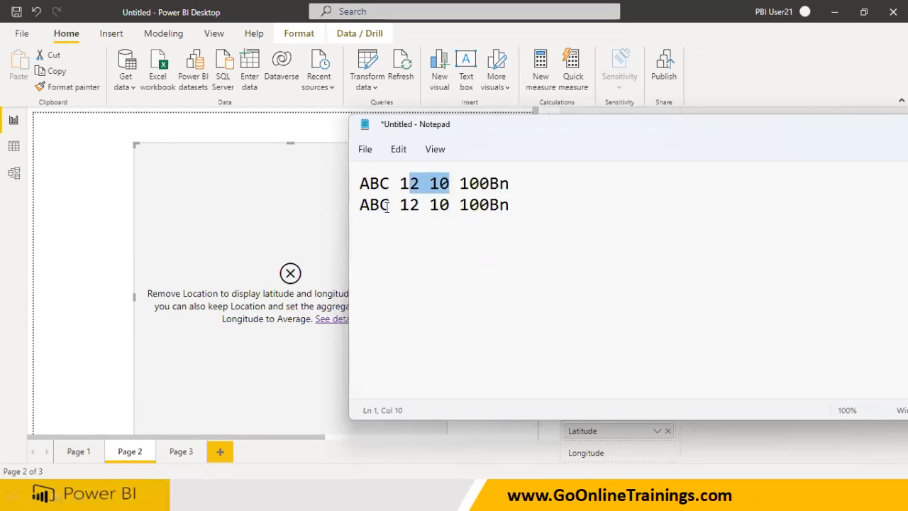
double_click(387, 205)
double_click(462, 184)
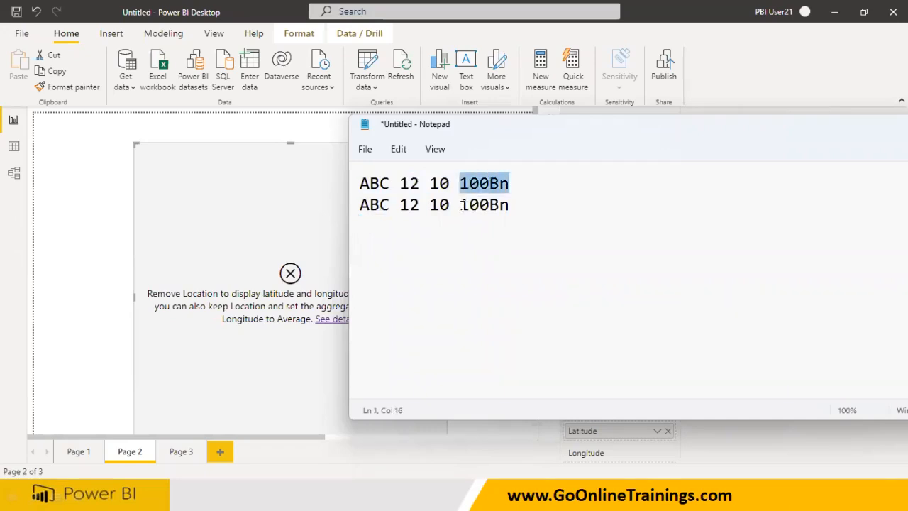
double_click(462, 205)
drag(459, 184, 479, 184)
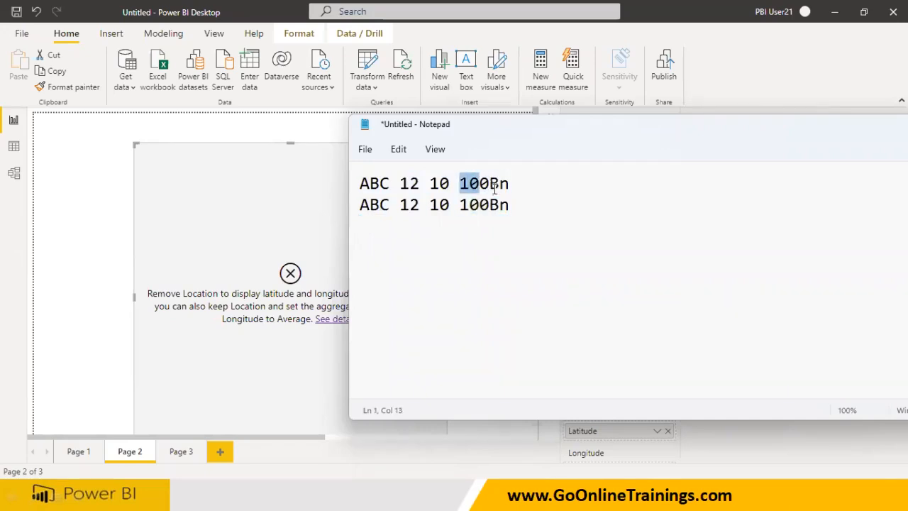
Highlight the coordinate pairs in both records, followed by the entire second record, to examine the duplicate.
drag(400, 184, 438, 182)
click(408, 204)
double_click(408, 203)
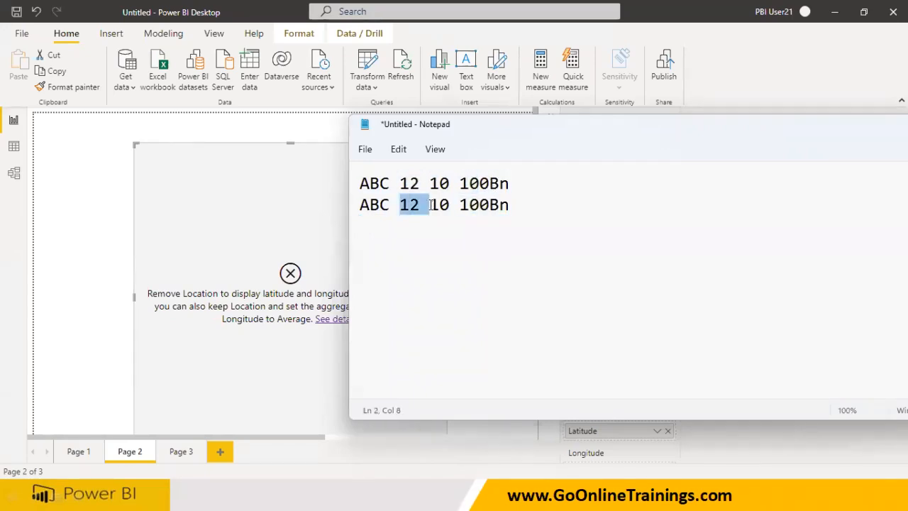
click(430, 198)
drag(429, 183, 455, 205)
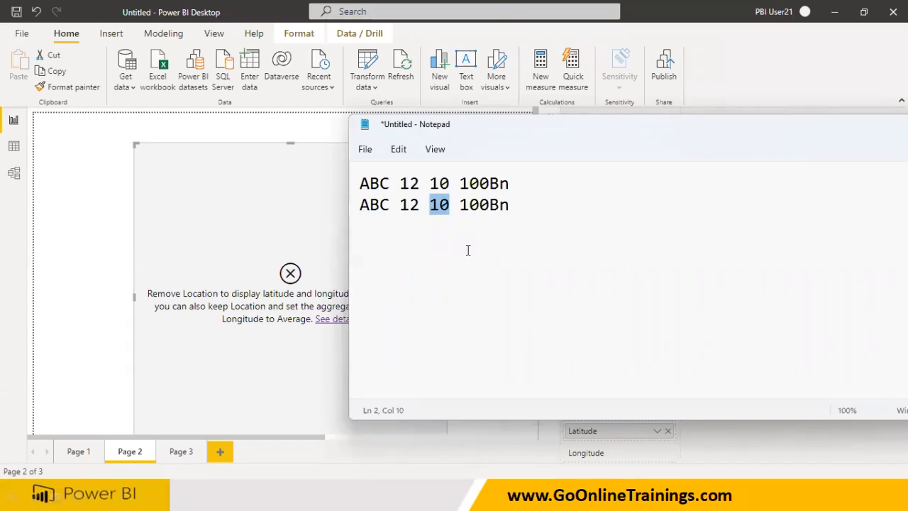
drag(511, 213, 336, 208)
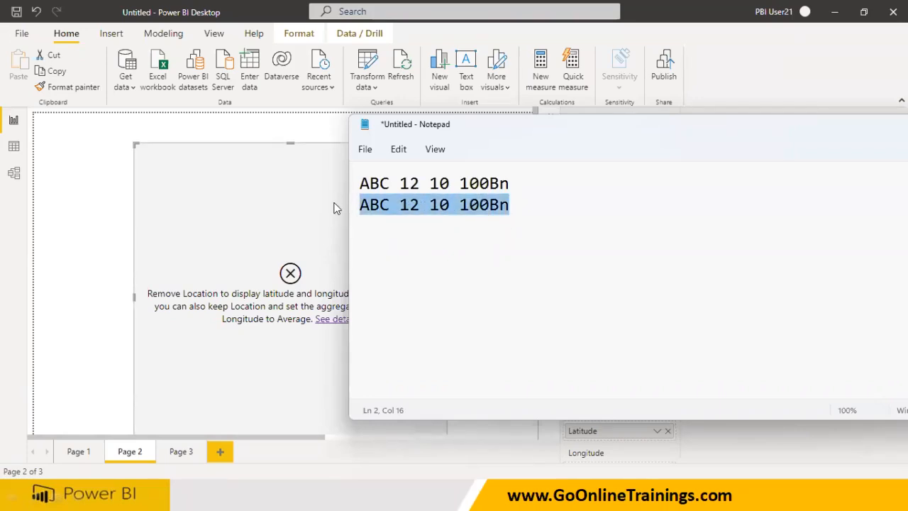
Below the sample records, add an "Avg" heading and write the first coordinate's average as "24/2 = 12".
click(528, 215)
key(Return)
key(Return)
text(Avg)
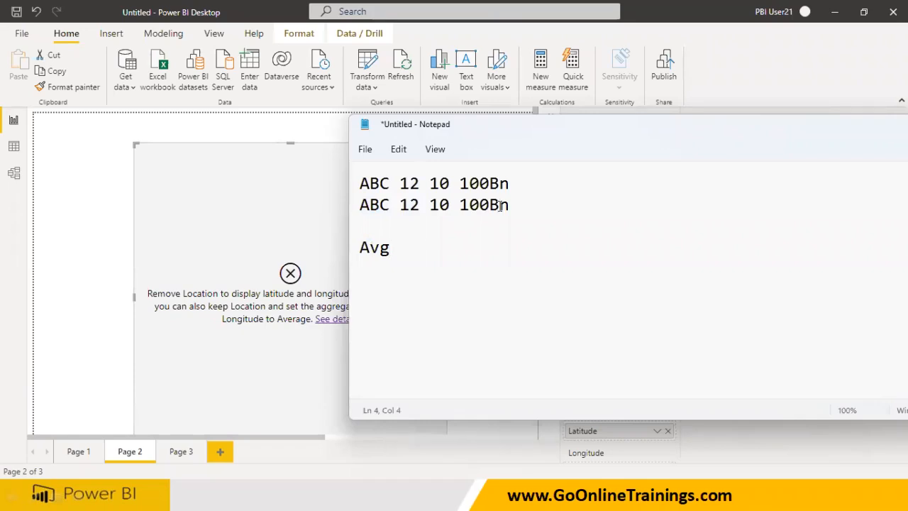
click(404, 183)
double_click(403, 183)
double_click(409, 204)
click(409, 247)
key(Return)
text(24/2)
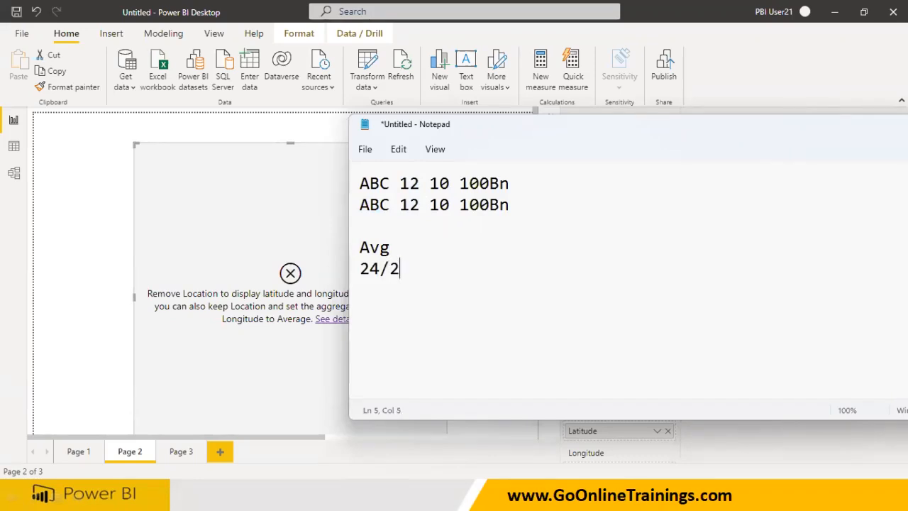
text( = 12)
Write the second coordinate's average as "20/2 = 10" on a new line under the first average.
double_click(403, 184)
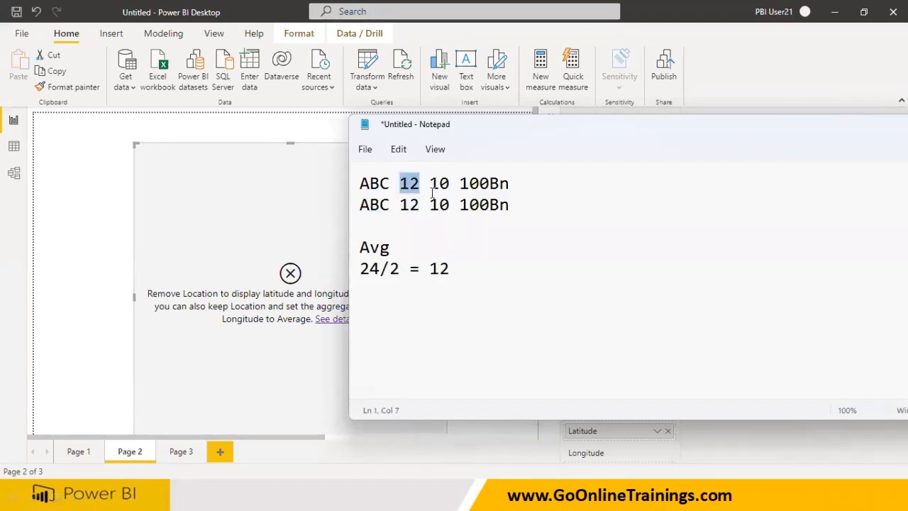
double_click(432, 183)
double_click(433, 205)
click(464, 278)
key(Return)
text(20/2)
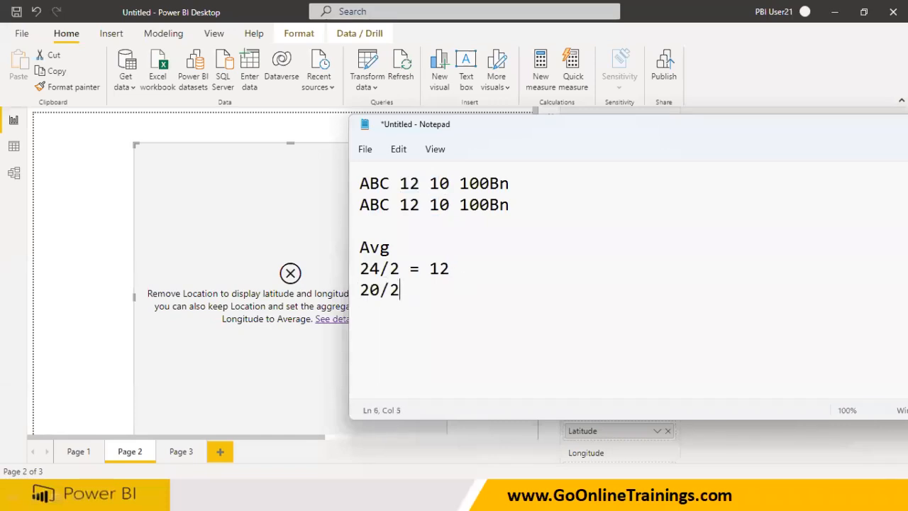
text( = 10)
Write the sales average as "200/2 = 100" on a new line under the coordinate averages.
drag(460, 183, 499, 205)
click(458, 298)
key(Return)
text(200/2 = 100)
Highlight the place name ABC, both records, the Avg heading and the coordinate 12 to review the averaging example.
drag(391, 183, 343, 191)
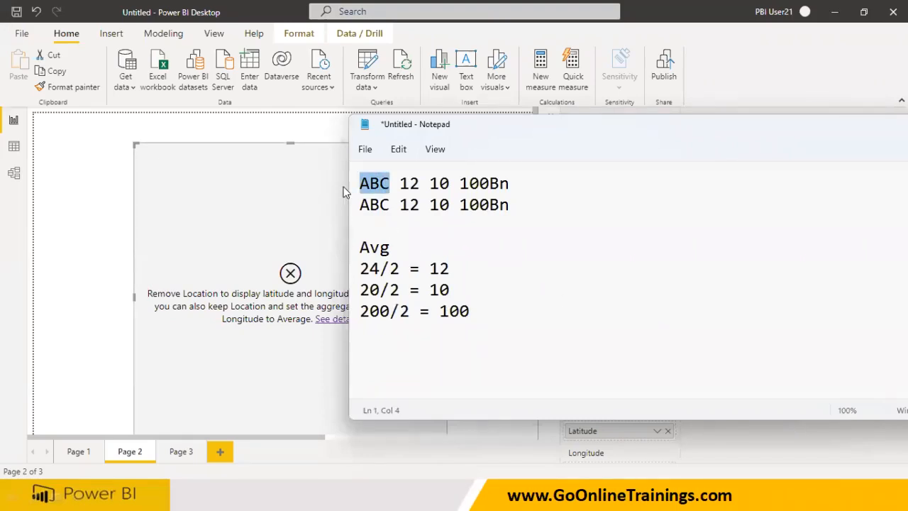
drag(515, 206, 355, 183)
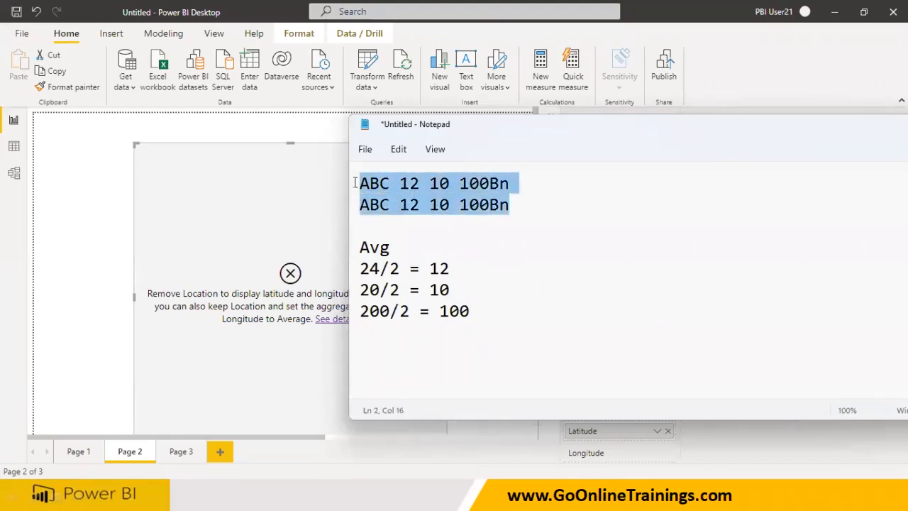
double_click(374, 247)
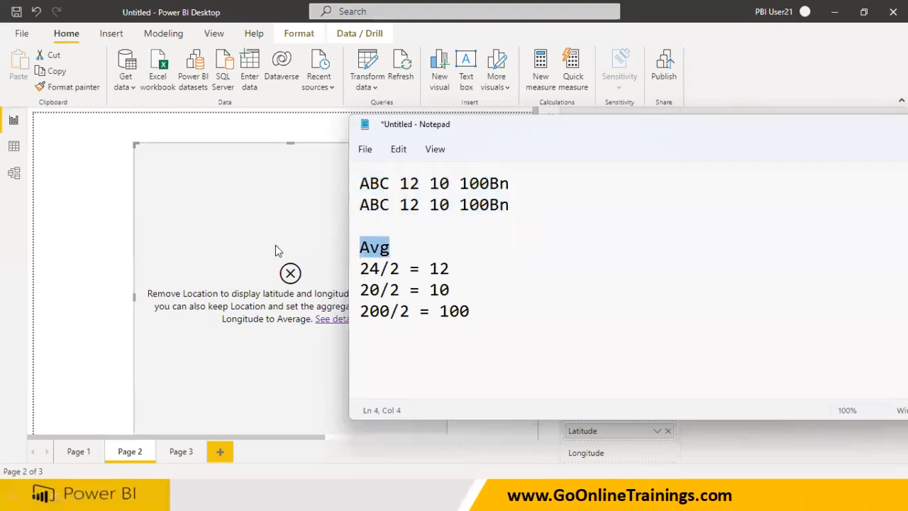
drag(399, 185, 420, 183)
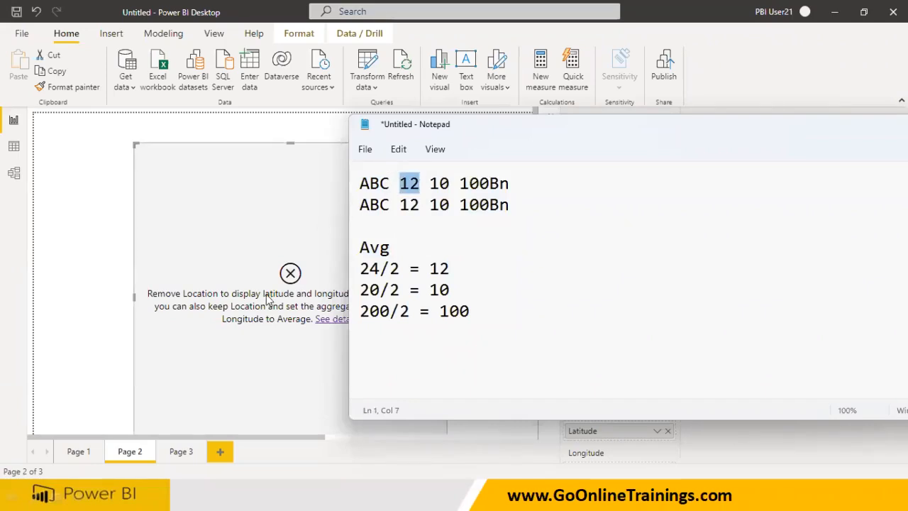
Switch back to Power BI and set the map's Latitude and Longitude fields to aggregate by Average.
click(250, 242)
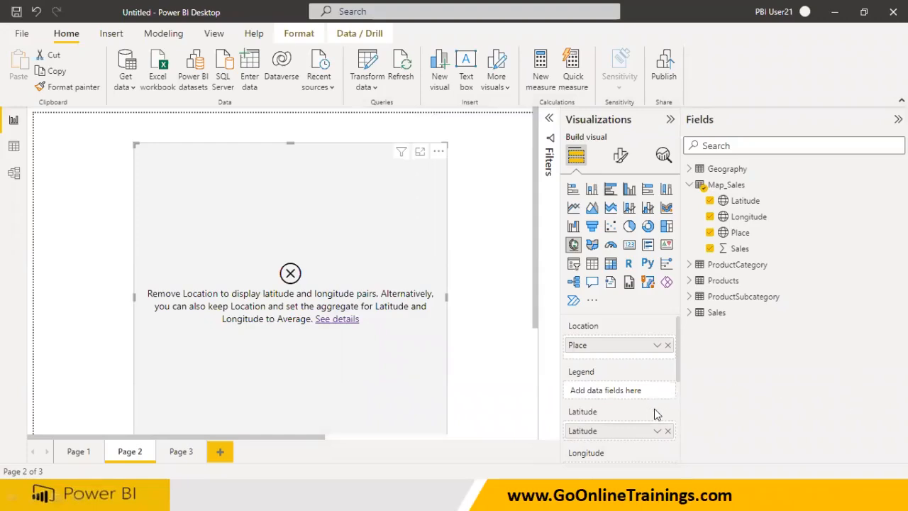
drag(678, 375, 683, 416)
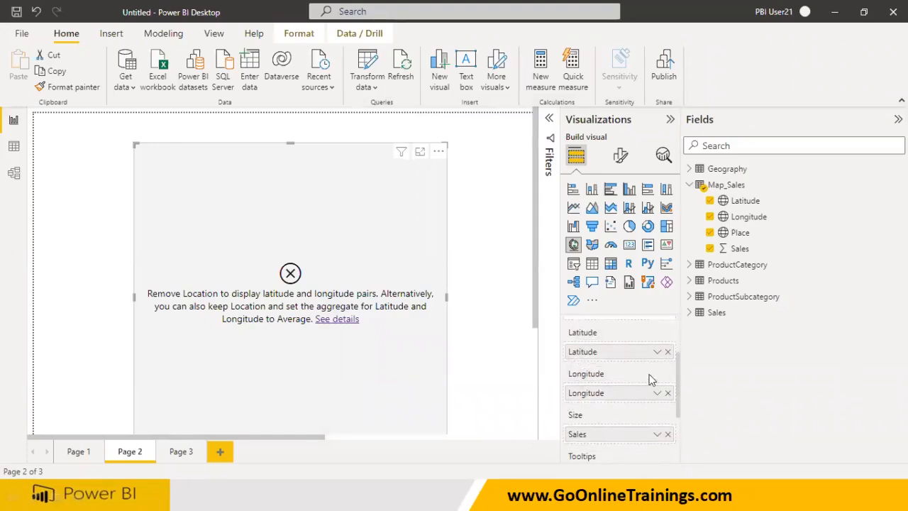
click(657, 352)
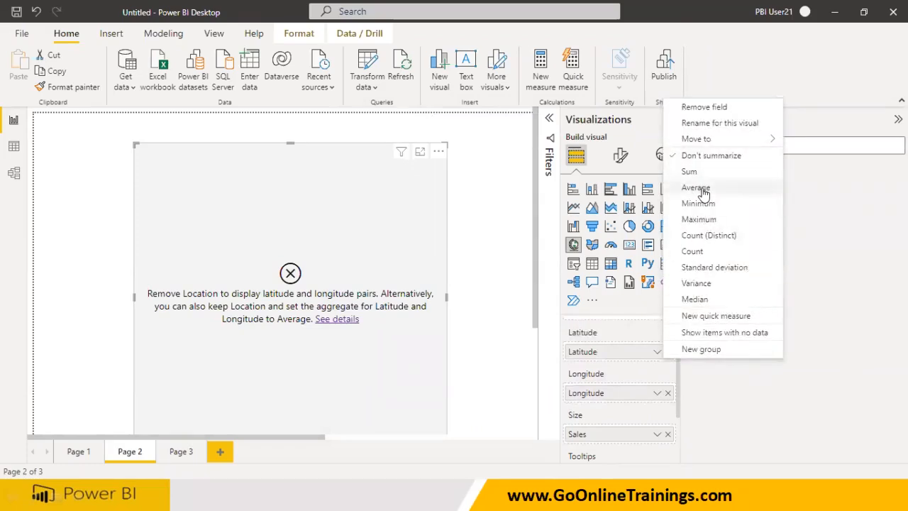
click(698, 187)
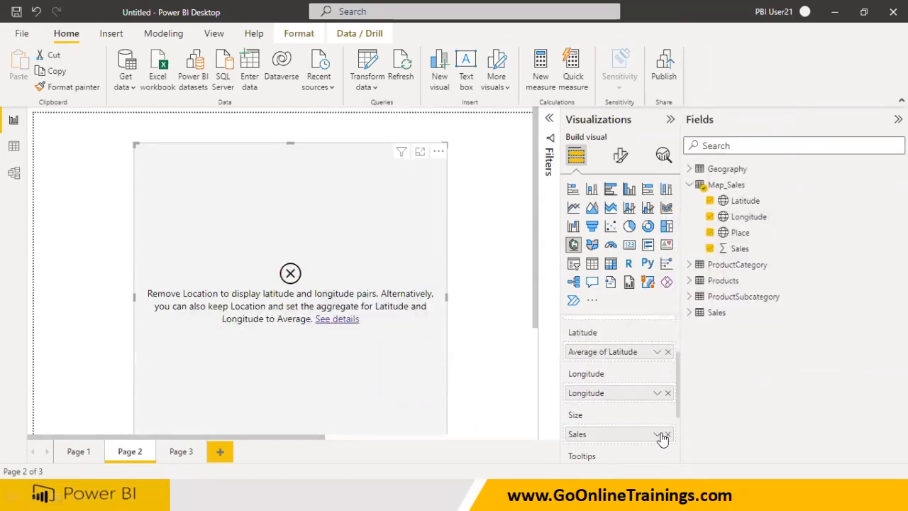
click(658, 394)
click(689, 230)
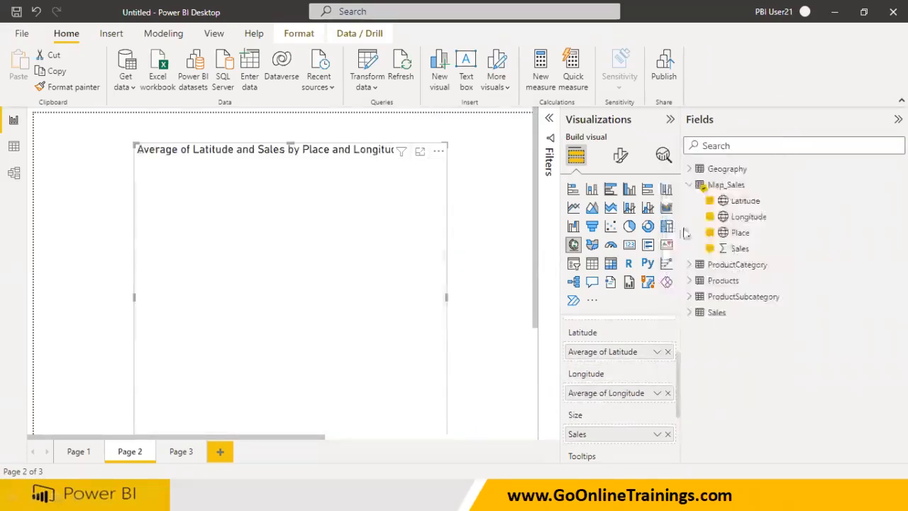
Set the Sales field that controls the map's bubble size to aggregate by Average.
click(657, 434)
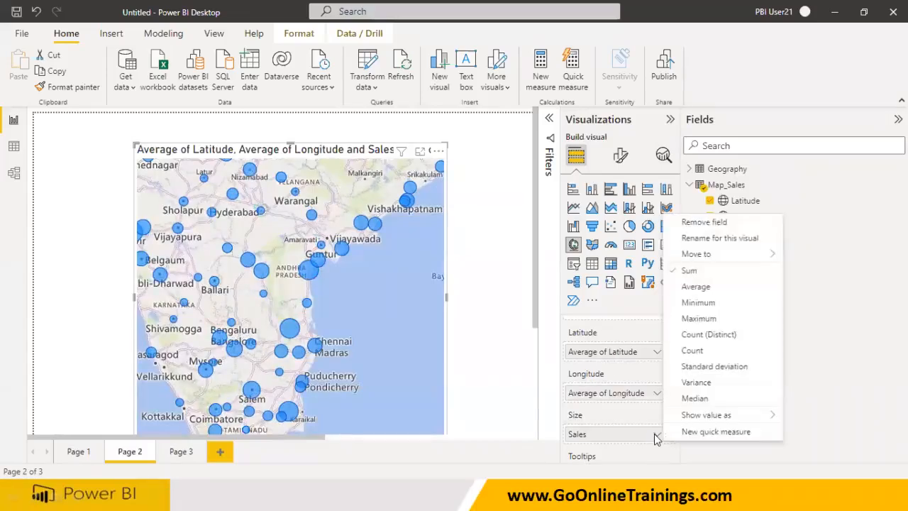
click(695, 286)
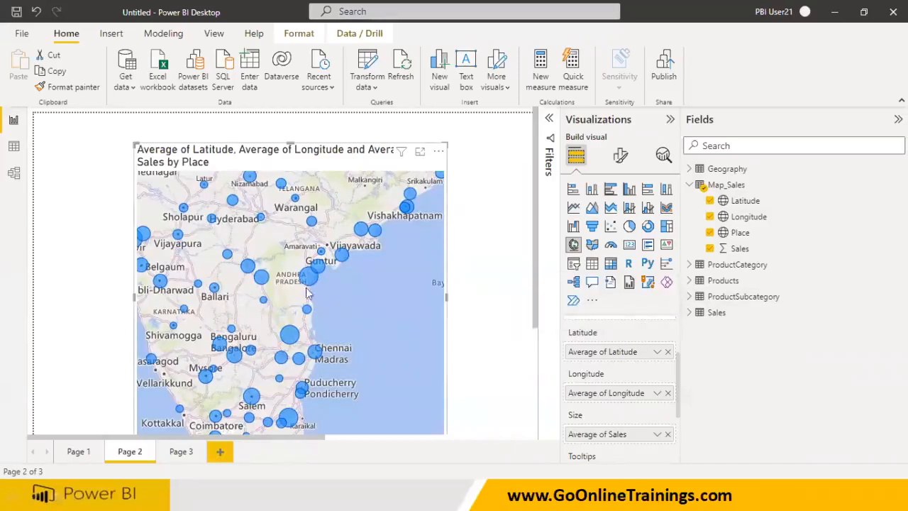
mouse_move(263, 281)
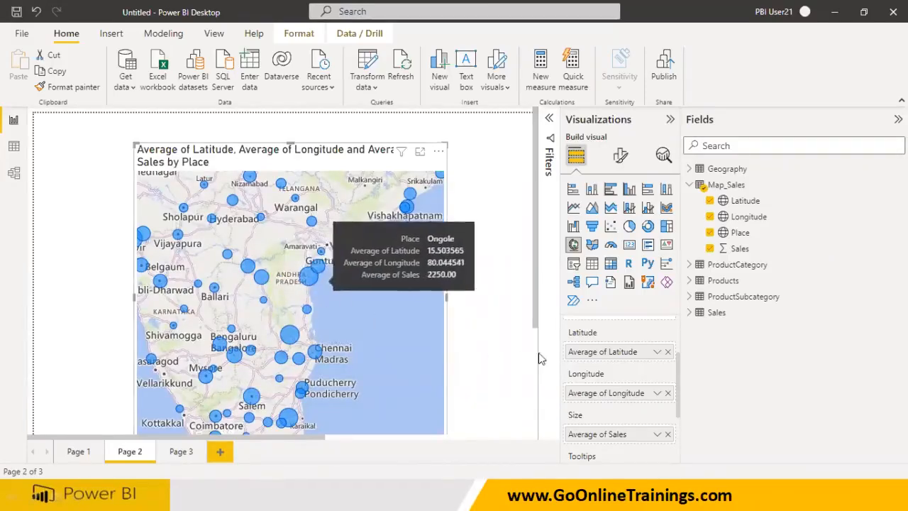
Rename the map's Average of Latitude field to "Latitude" for this visual.
click(657, 352)
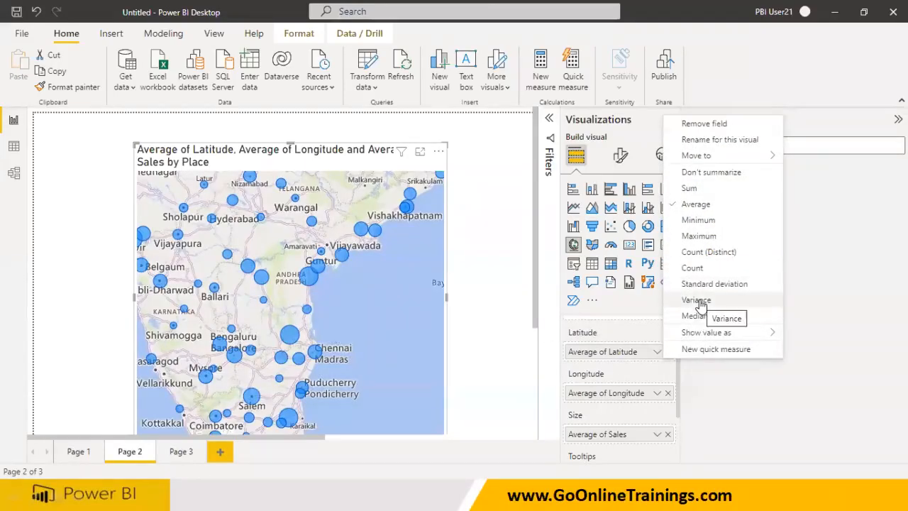
click(713, 140)
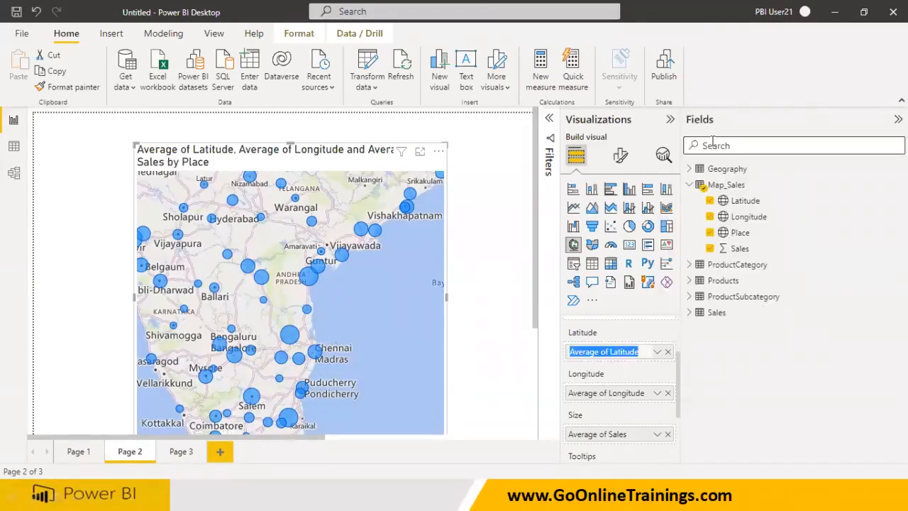
key(Home)
key(Delete)
key(Delete)
key(Delete)
key(Delete)
key(Delete)
key(Delete)
key(Delete)
key(Delete)
key(Delete)
key(Delete)
key(Delete)
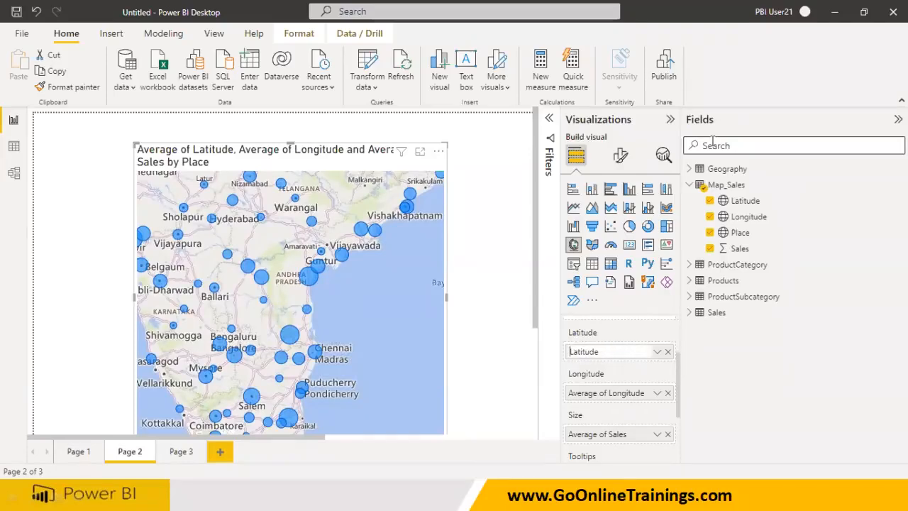
Rename the map's Average of Longitude field to "Longitude" for this visual.
click(656, 393)
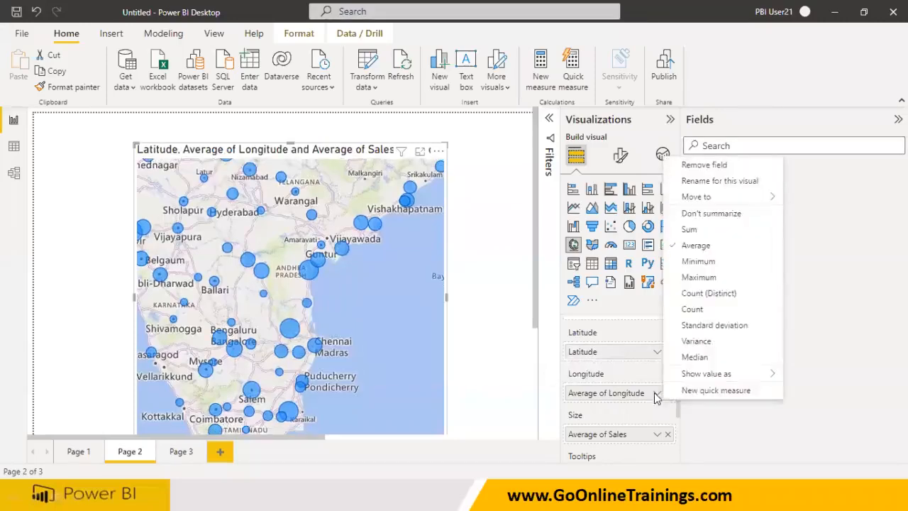
click(698, 182)
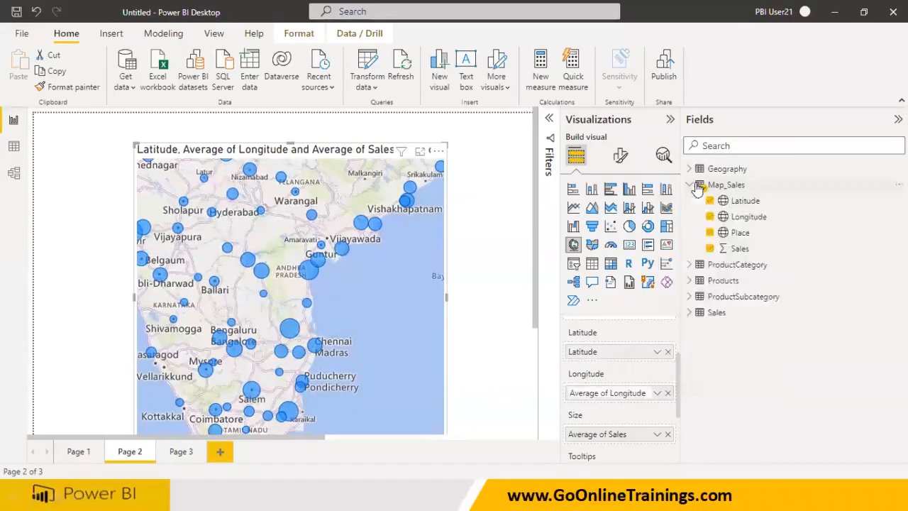
click(626, 393)
key(Left)
key(Left)
key(Left)
key(Left)
key(Left)
key(BackSpace)
key(BackSpace)
key(BackSpace)
key(BackSpace)
key(BackSpace)
key(BackSpace)
key(BackSpace)
key(BackSpace)
key(BackSpace)
key(BackSpace)
key(Return)
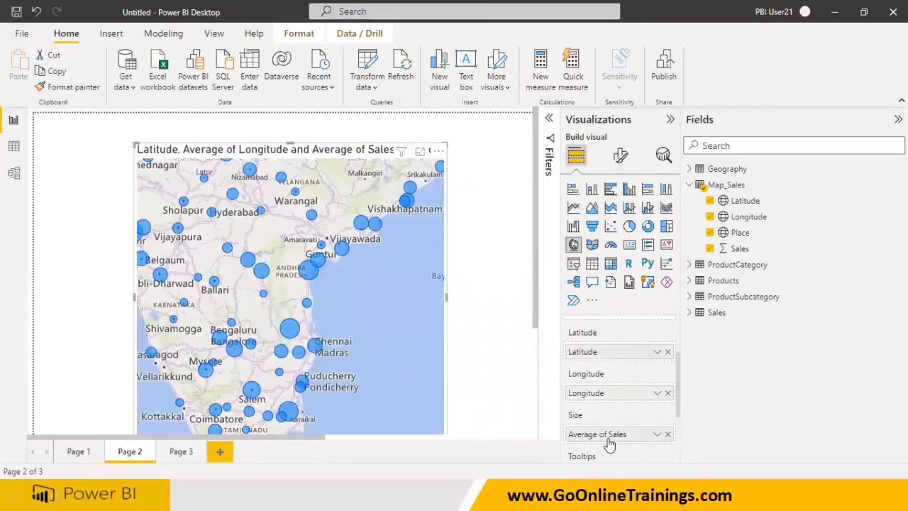
Try to rename the map's Average of Sales size field to "Sales" for this visual.
click(657, 435)
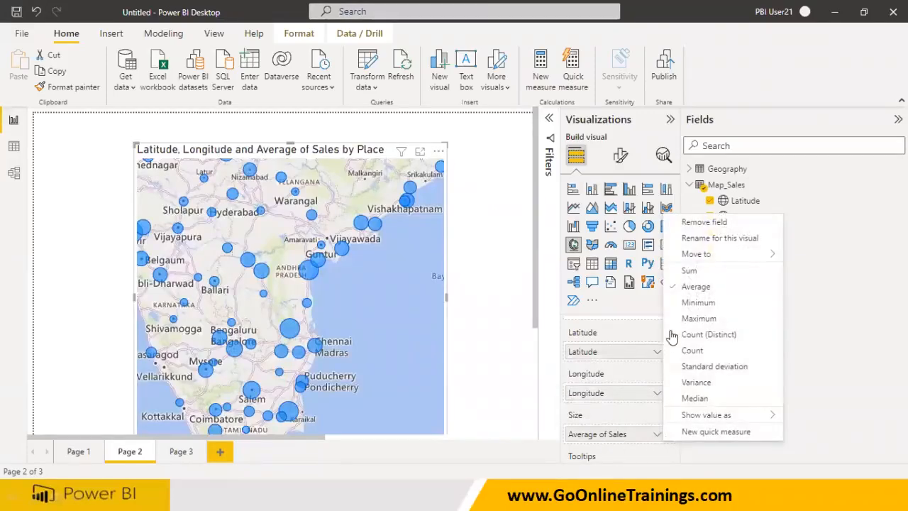
click(702, 238)
click(612, 436)
key(BackSpace)
key(BackSpace)
key(BackSpace)
key(BackSpace)
key(BackSpace)
key(BackSpace)
key(BackSpace)
key(BackSpace)
key(BackSpace)
key(BackSpace)
key(BackSpace)
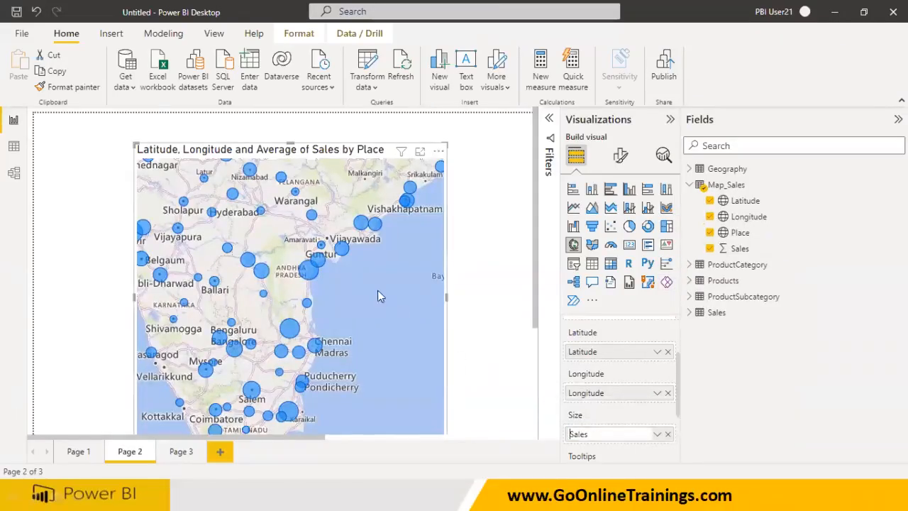
click(488, 307)
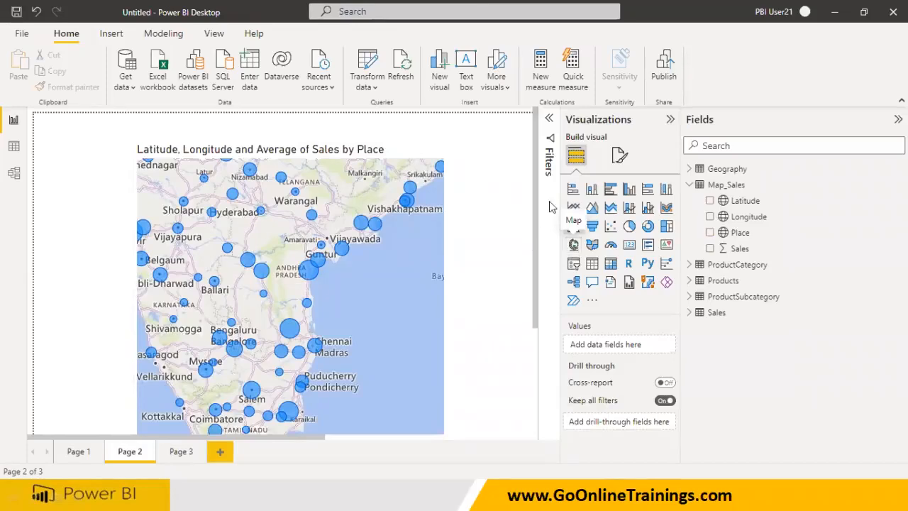
click(382, 319)
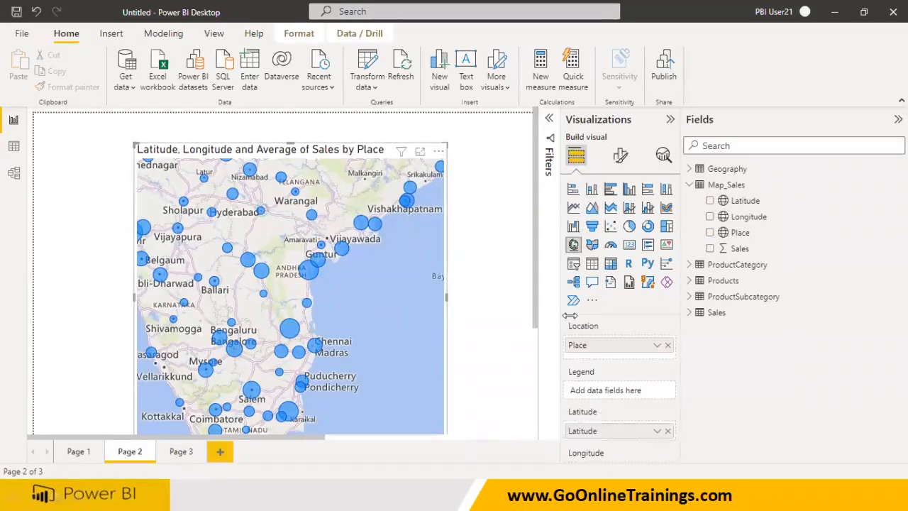
scroll(601, 384, down, 1)
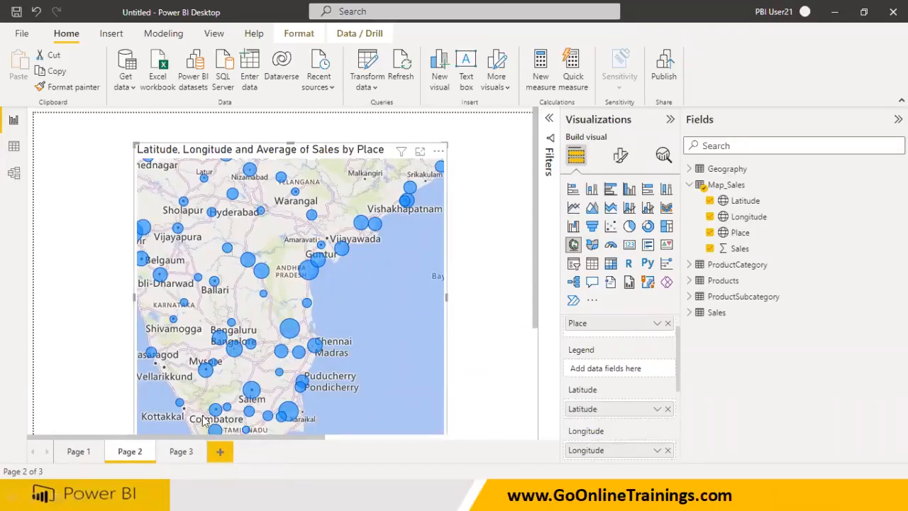
Add a fourth report page, set the page view to Actual size and maximize the window.
click(220, 452)
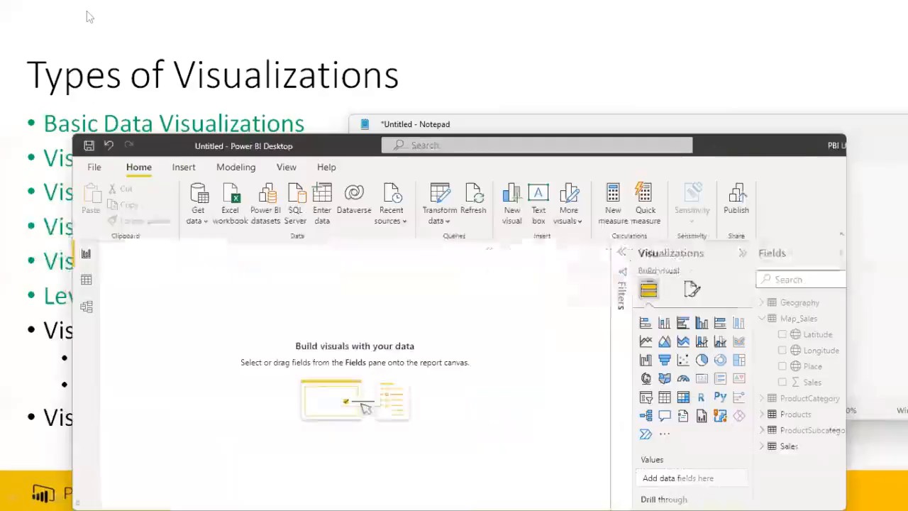
click(447, 221)
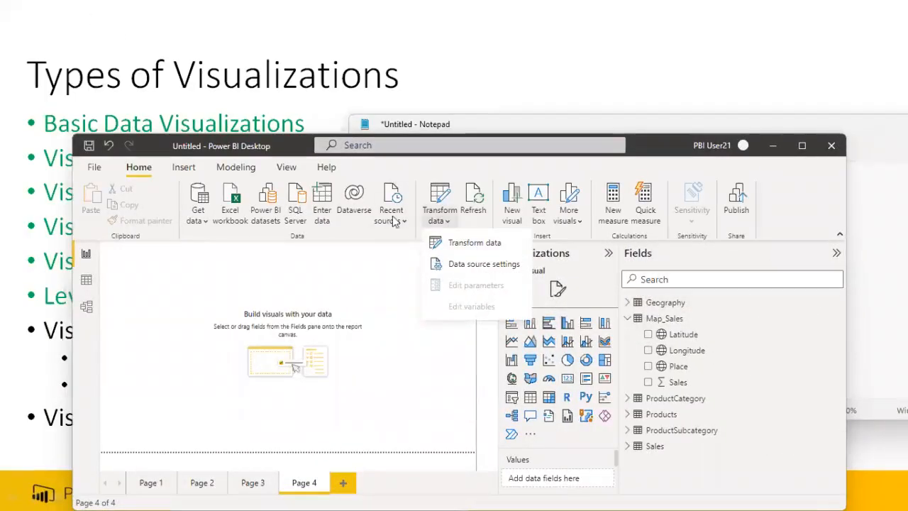
click(288, 169)
click(422, 211)
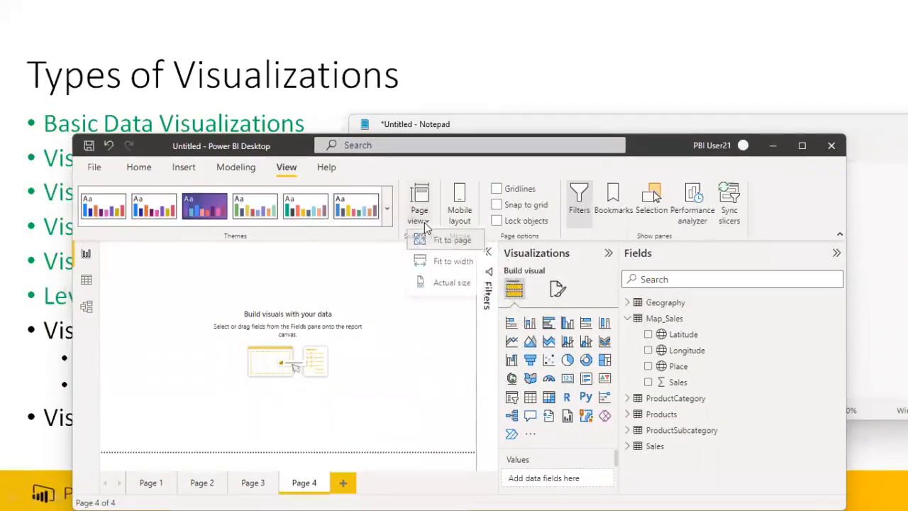
click(442, 287)
click(803, 145)
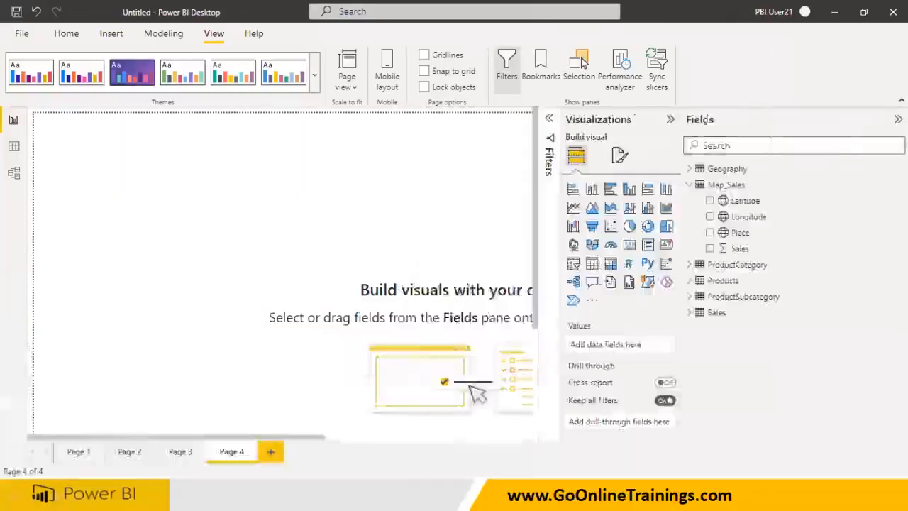
Add a filled map to Page 4, move it away from the page corner and assign Place as its location.
click(592, 245)
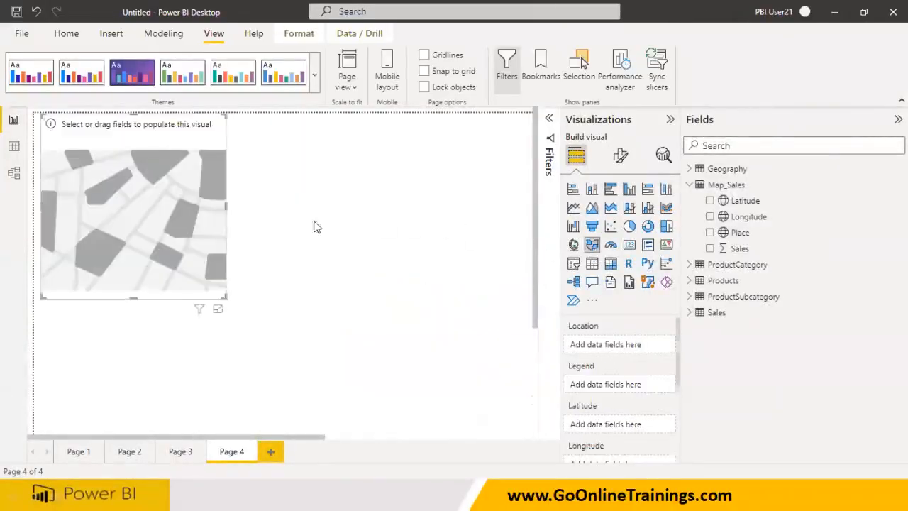
drag(132, 134, 220, 183)
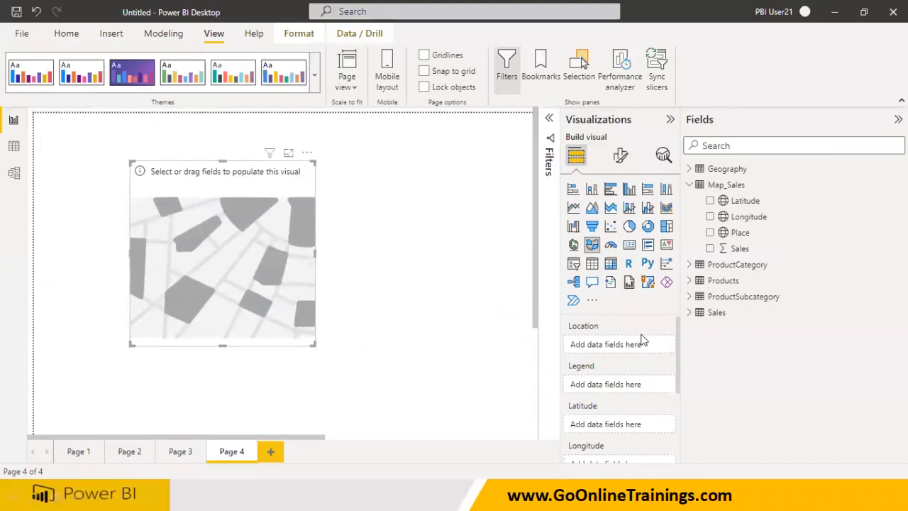
drag(737, 234, 618, 344)
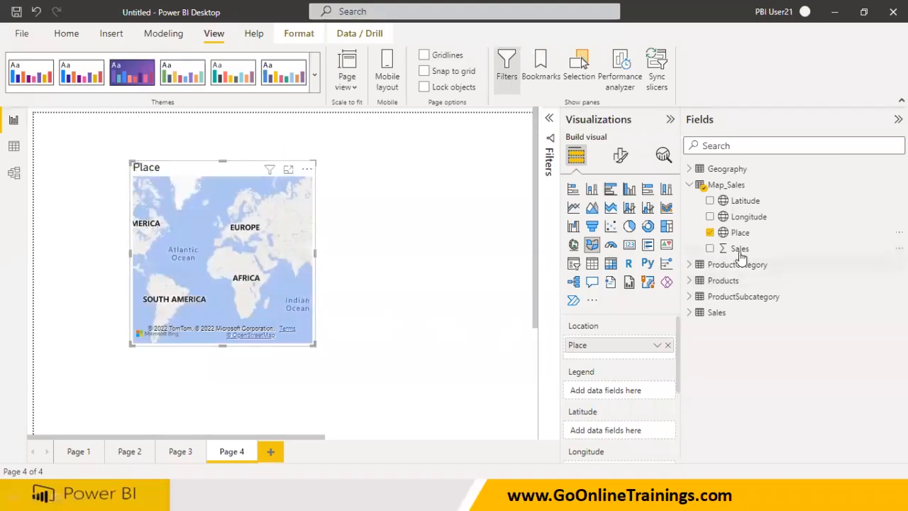
Add Sales from the Map_Sales table to the filled map and enlarge the visual to about twice its width.
drag(743, 257, 821, 336)
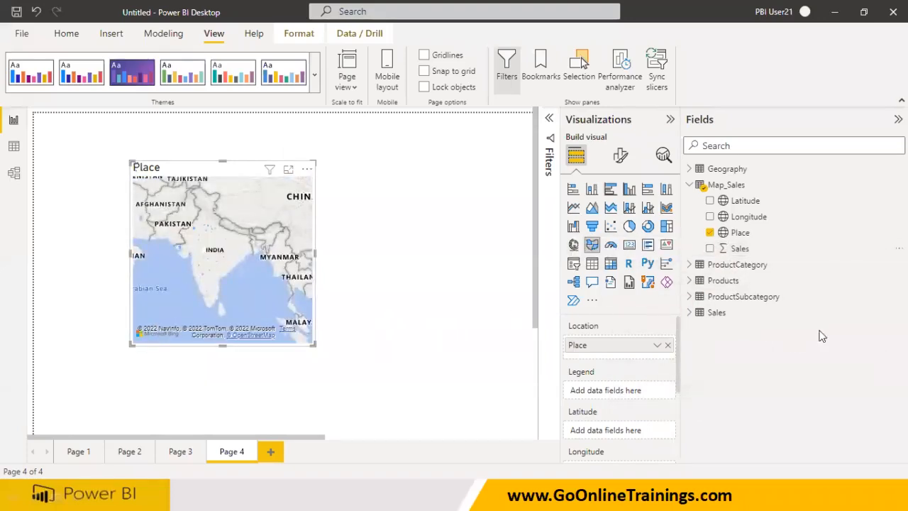
drag(740, 248, 244, 310)
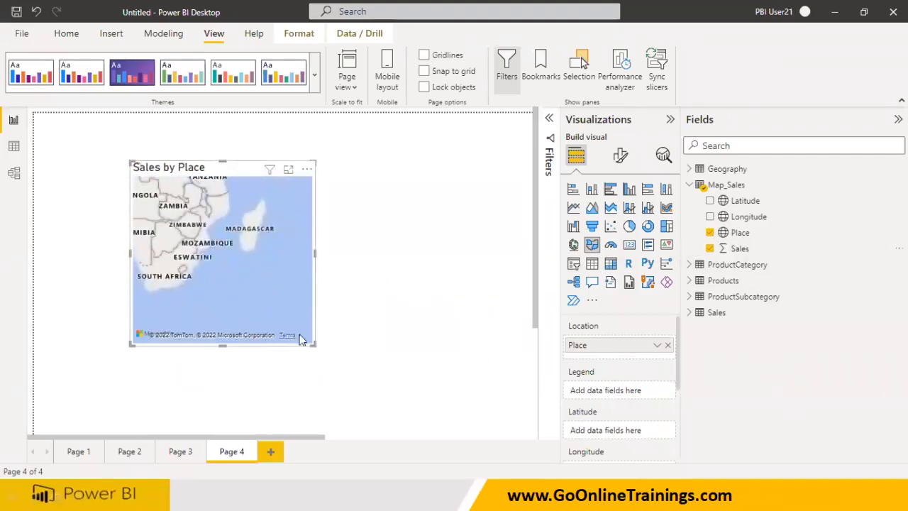
drag(310, 345, 484, 370)
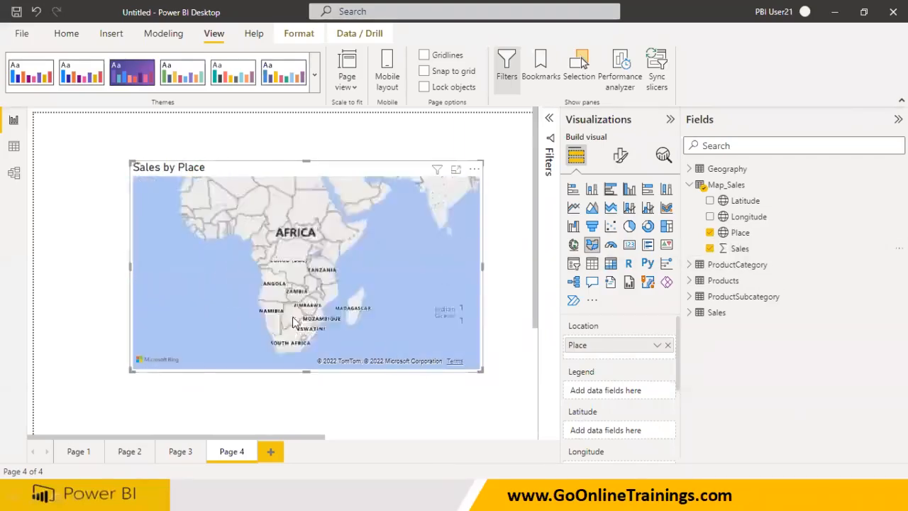
Remove Place from the filled map's location and Sales from its tooltips.
scroll(298, 320, up, 5)
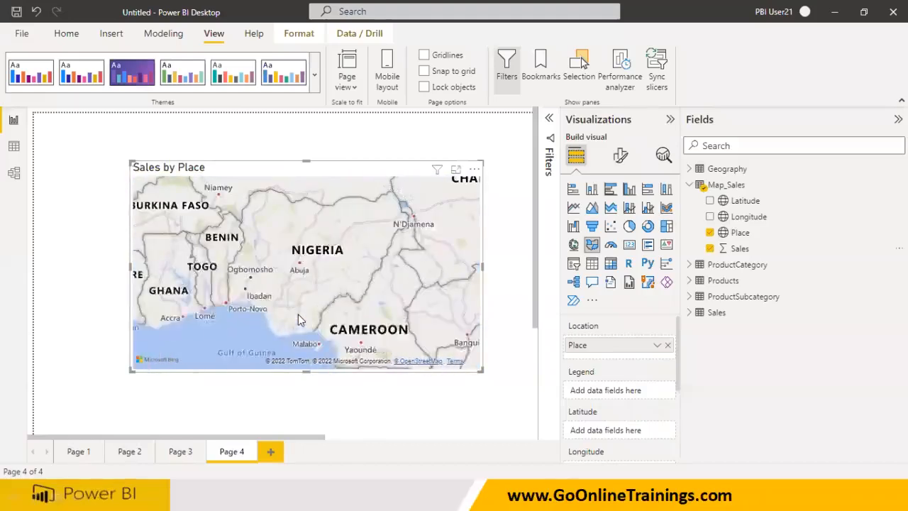
scroll(298, 320, up, 3)
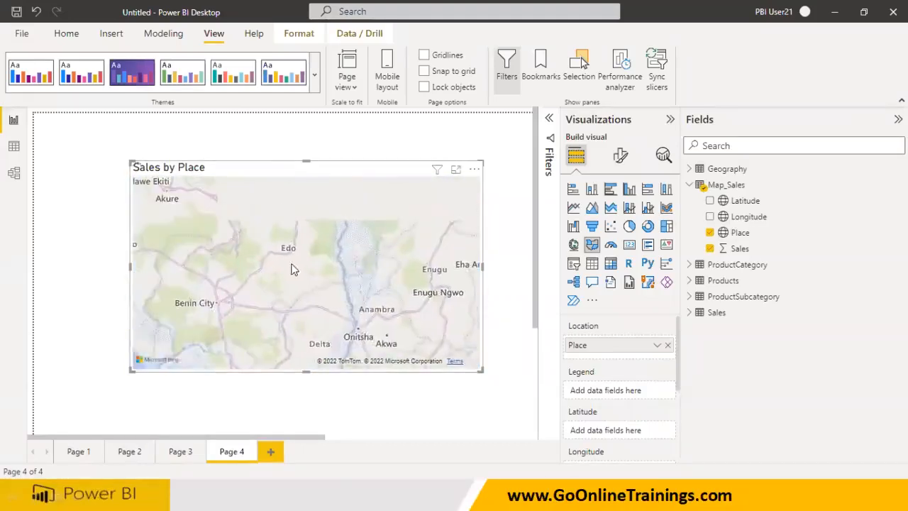
drag(325, 310, 341, 318)
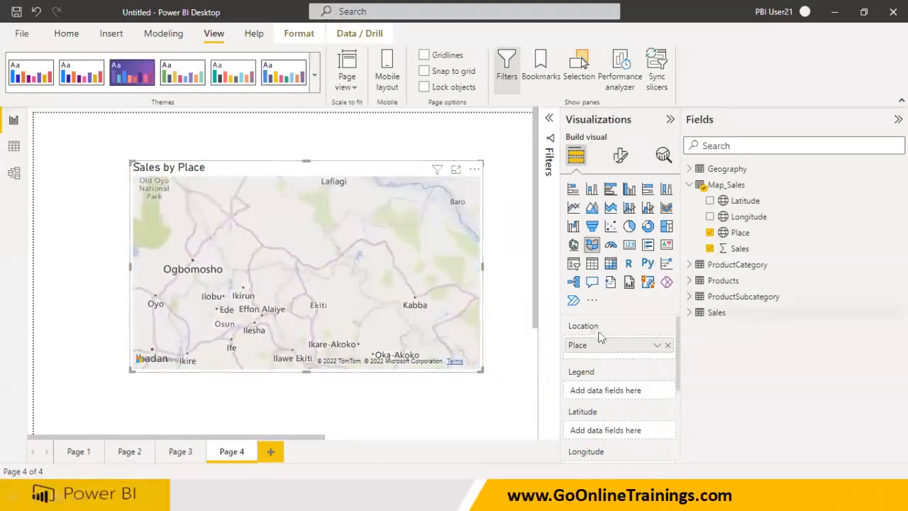
click(668, 345)
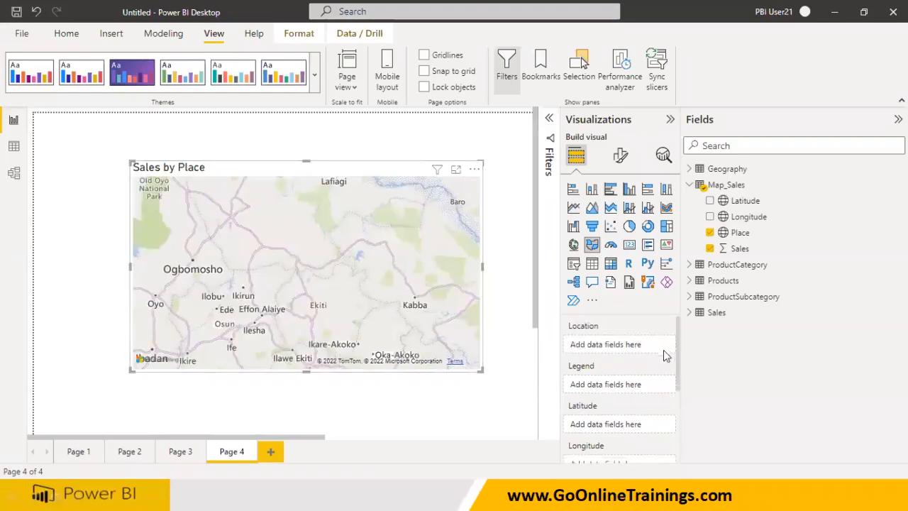
scroll(615, 433, down, 1)
scroll(663, 424, down, 1)
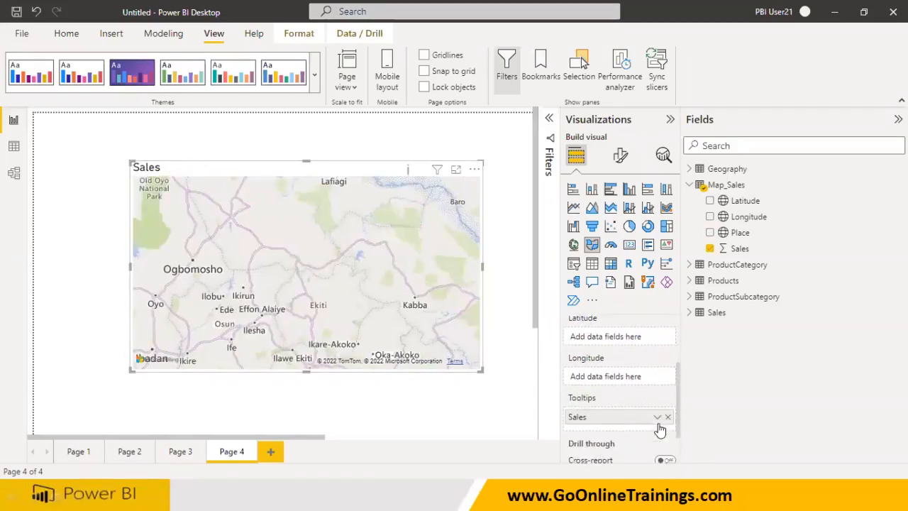
click(668, 420)
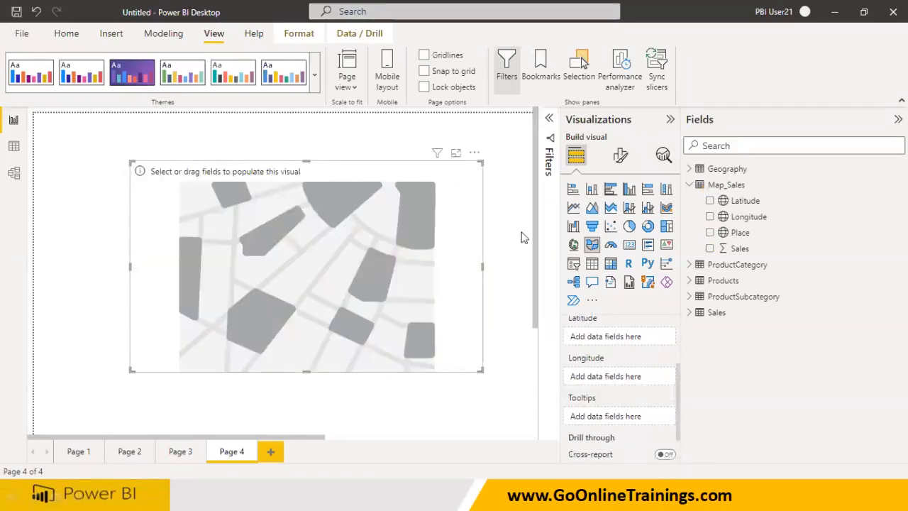
Add State from the Geography table as the filled map's location.
click(506, 342)
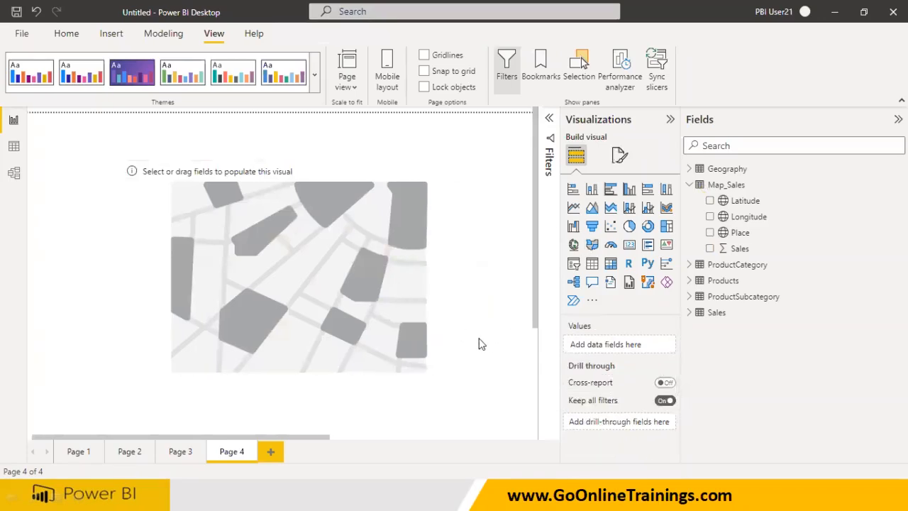
drag(436, 334, 427, 334)
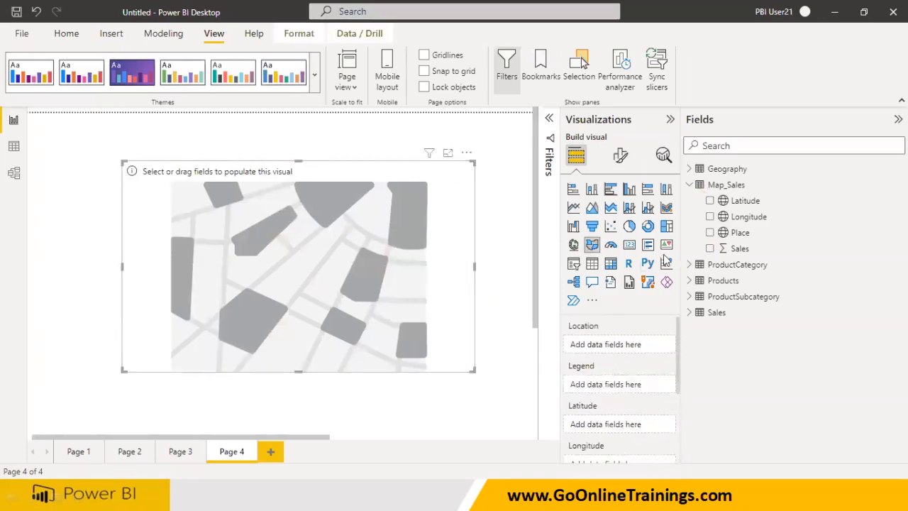
click(688, 185)
click(689, 168)
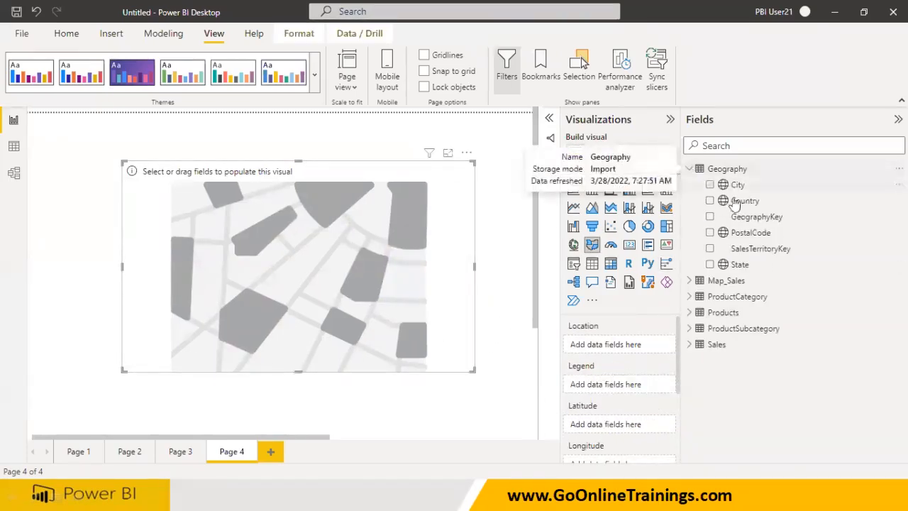
drag(741, 264, 365, 258)
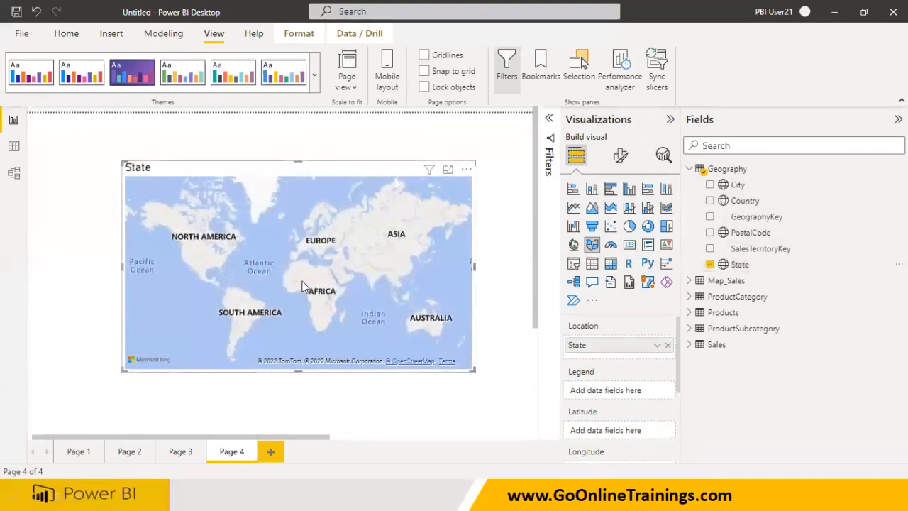
Examine up close how the filled map shades the state region in northern Cameroon.
scroll(304, 286, up, 1)
scroll(304, 286, up, 1)
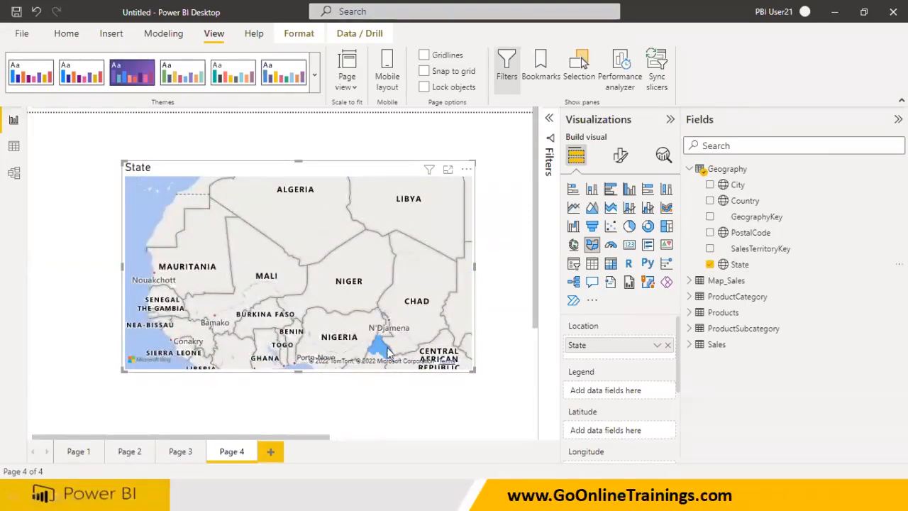
scroll(396, 352, up, 1)
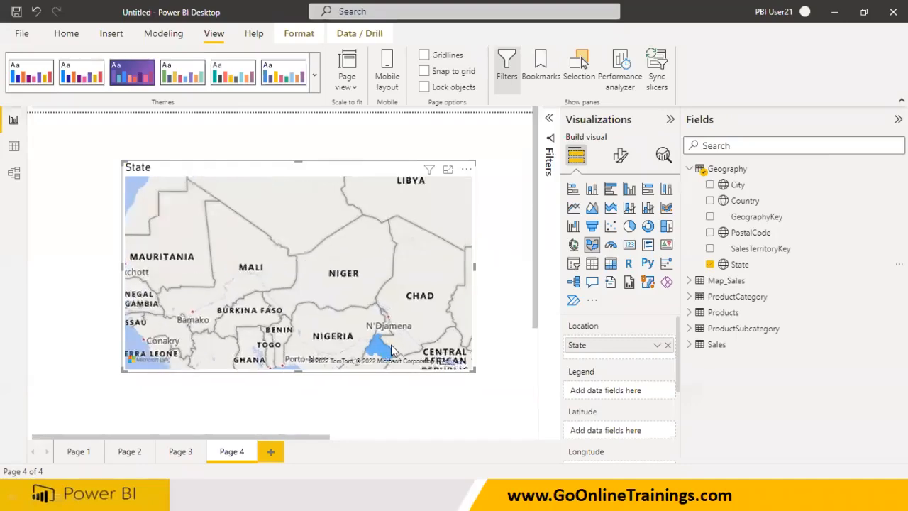
drag(402, 347, 366, 255)
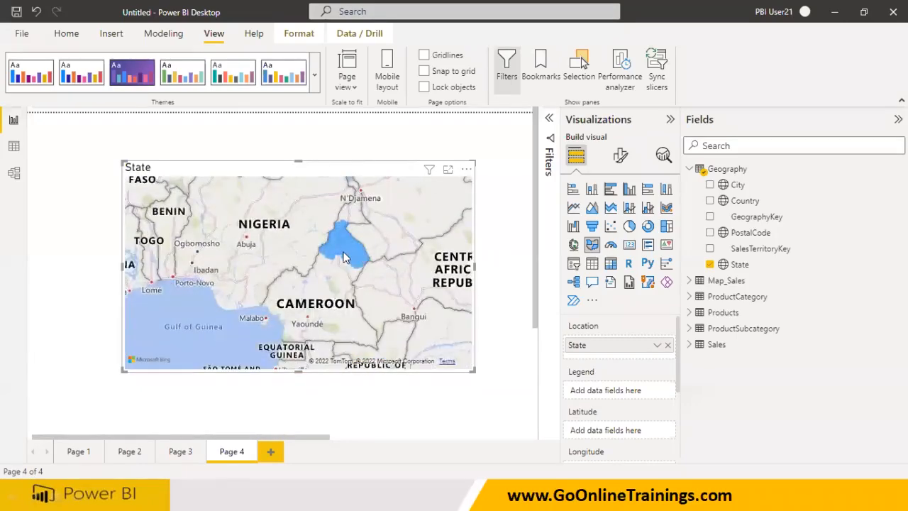
mouse_move(344, 258)
scroll(351, 249, up, 3)
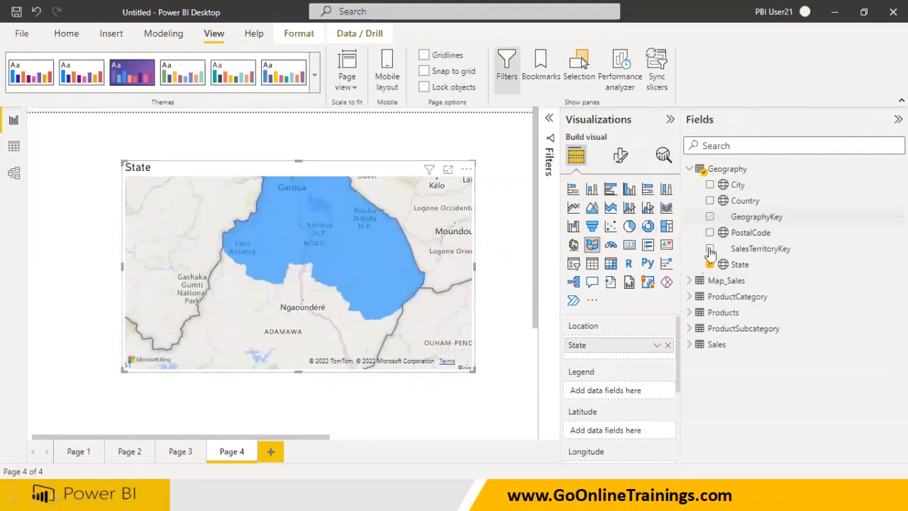
Assign City from the Geography table to the filled map's legend and examine the colored states across the United States.
drag(737, 184, 624, 390)
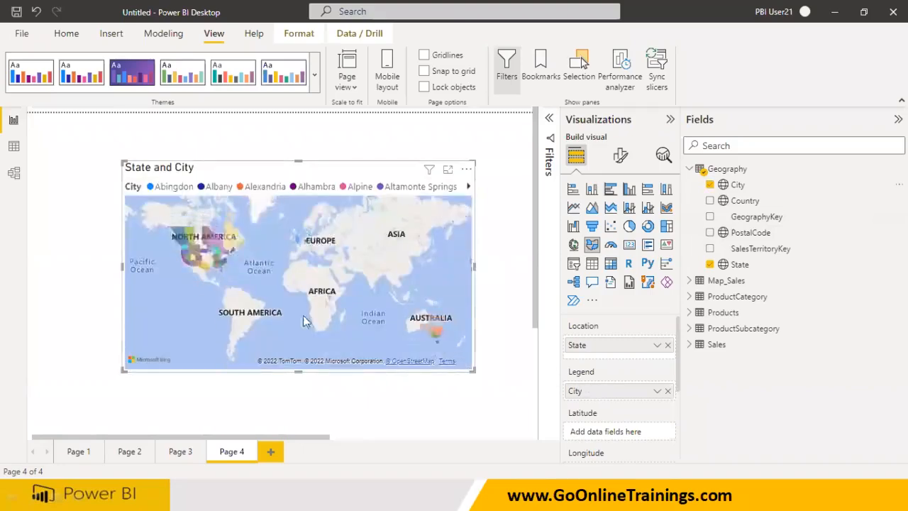
scroll(254, 281, up, 2)
drag(246, 284, 461, 371)
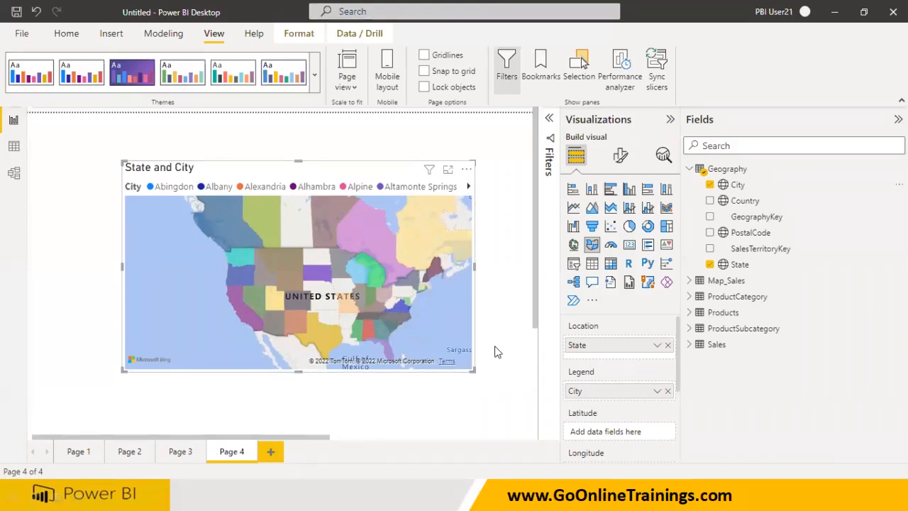
scroll(605, 407, down, 2)
scroll(616, 440, down, 3)
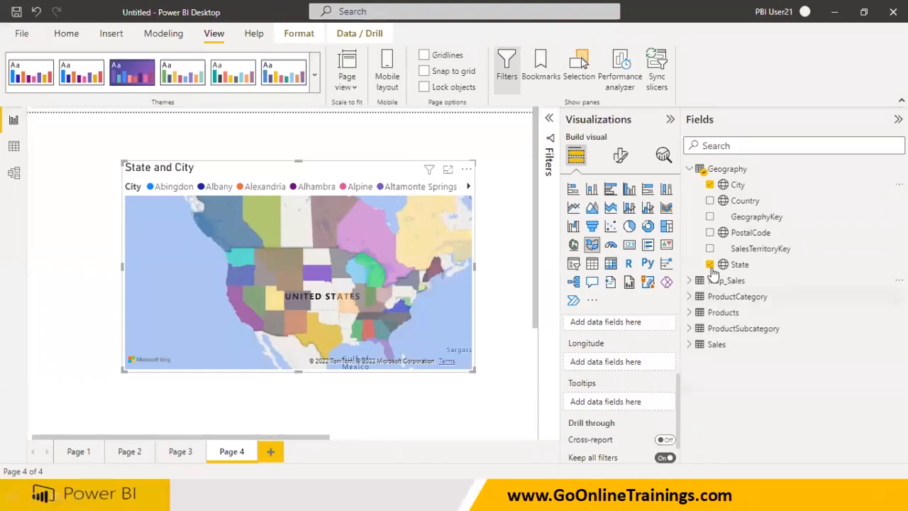
Add TaxAmt from the Sales table to the filled map's tooltips.
click(698, 345)
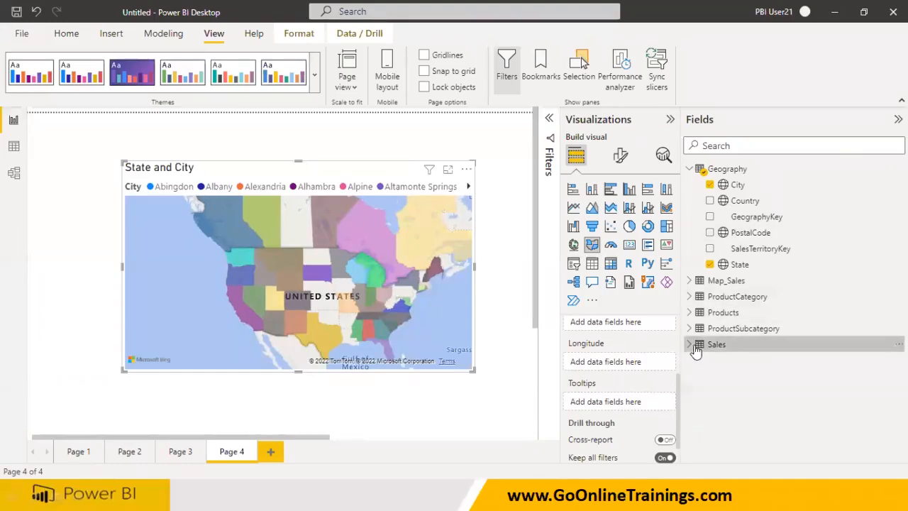
click(689, 346)
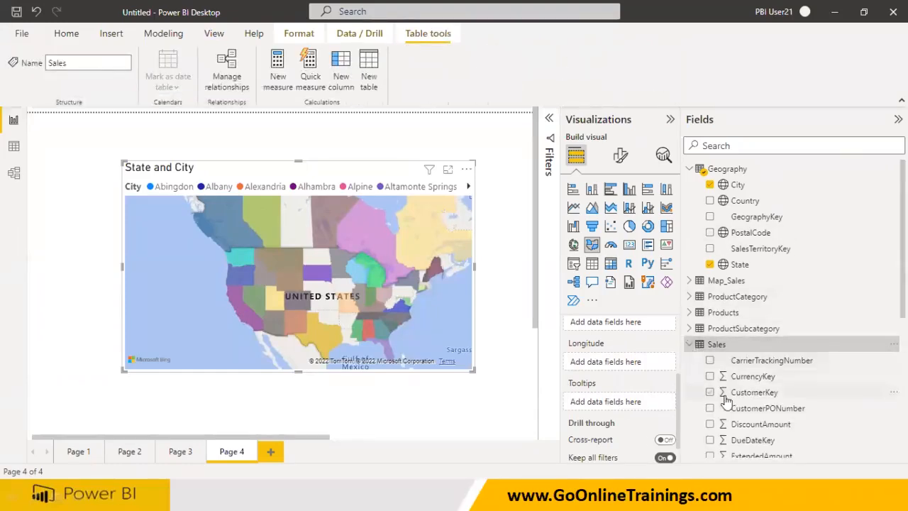
scroll(736, 416, down, 4)
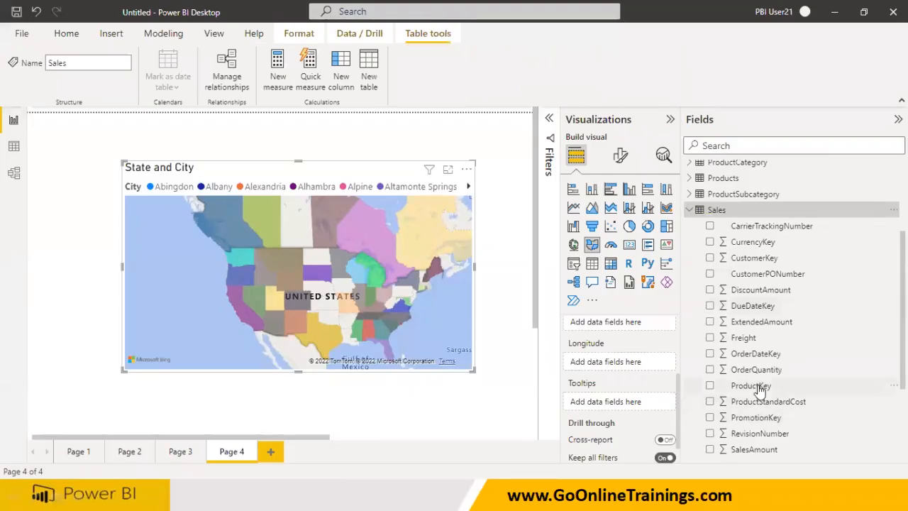
scroll(760, 397, down, 3)
drag(750, 440, 629, 404)
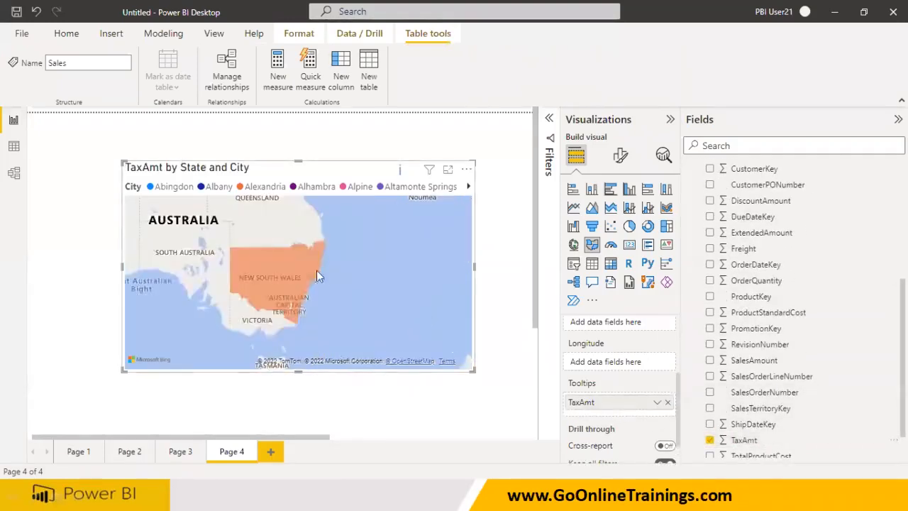
Examine the filled map's location and legend fields and its state shading around New South Wales, Australia, and beyond.
mouse_move(283, 283)
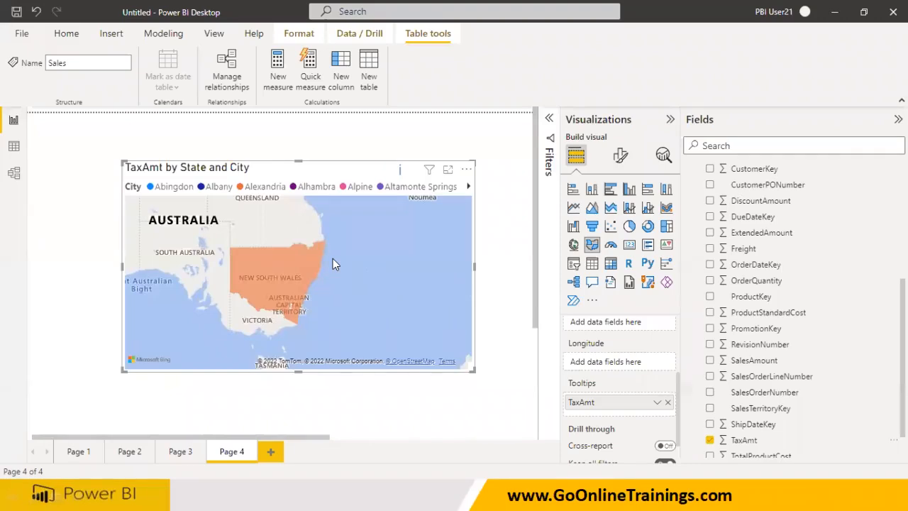
scroll(586, 392, up, 3)
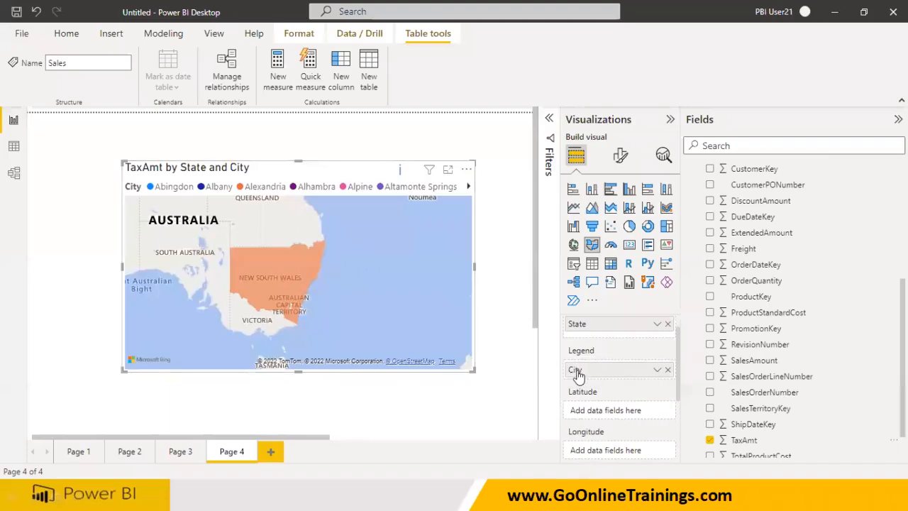
drag(314, 332, 430, 334)
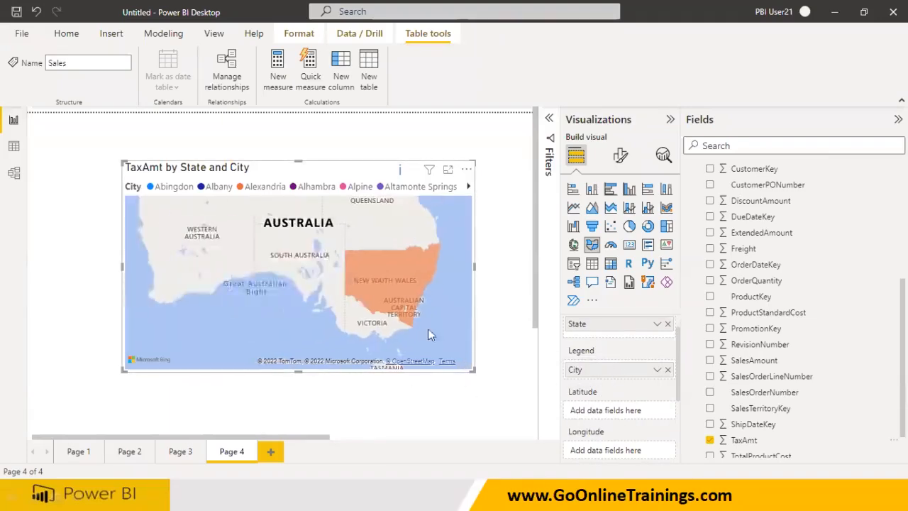
drag(270, 335, 319, 372)
drag(305, 266, 321, 356)
drag(265, 237, 261, 305)
drag(178, 259, 316, 273)
drag(279, 234, 327, 360)
drag(275, 290, 327, 318)
drag(298, 255, 266, 325)
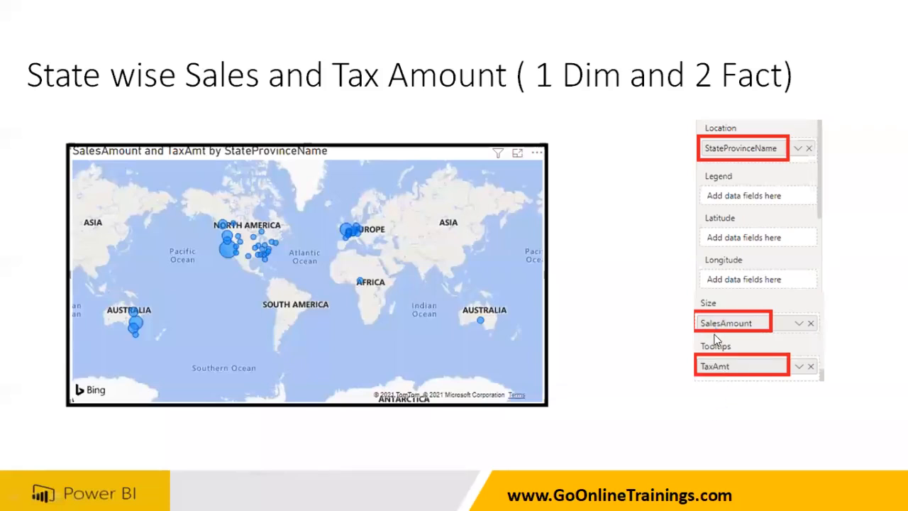
key(Right)
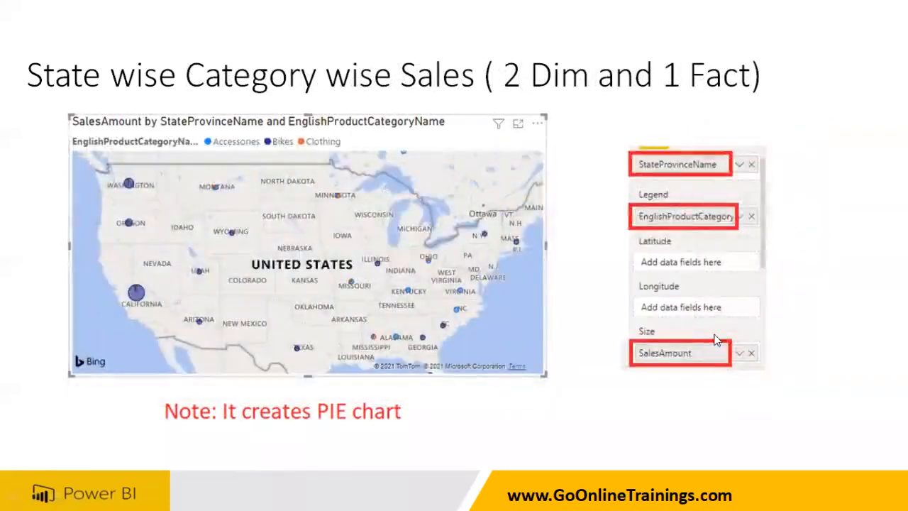